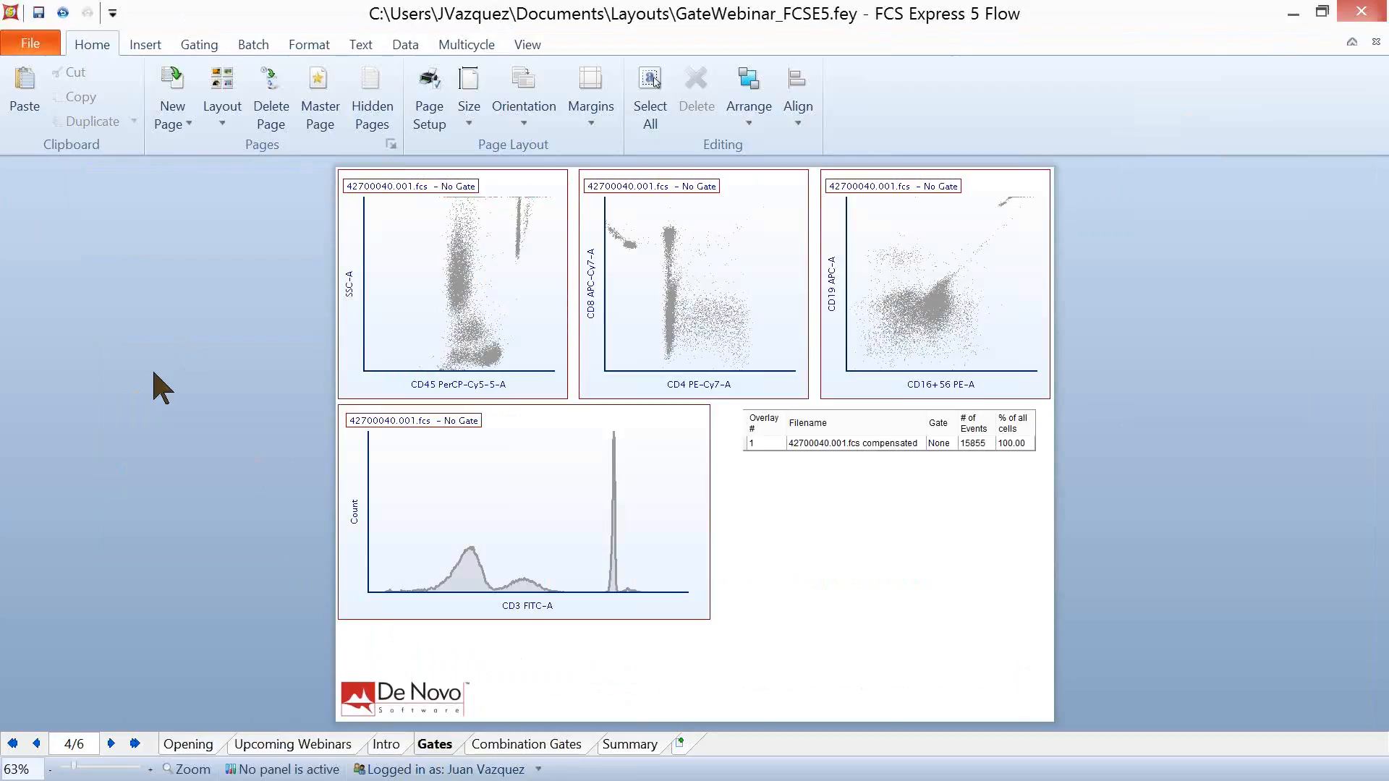
# - Create a red elliptical gate named Ellipse around the dense low-SSC cluster in the CD45 versus SSC-A plot, including the events inside
pyautogui.click(201, 44)
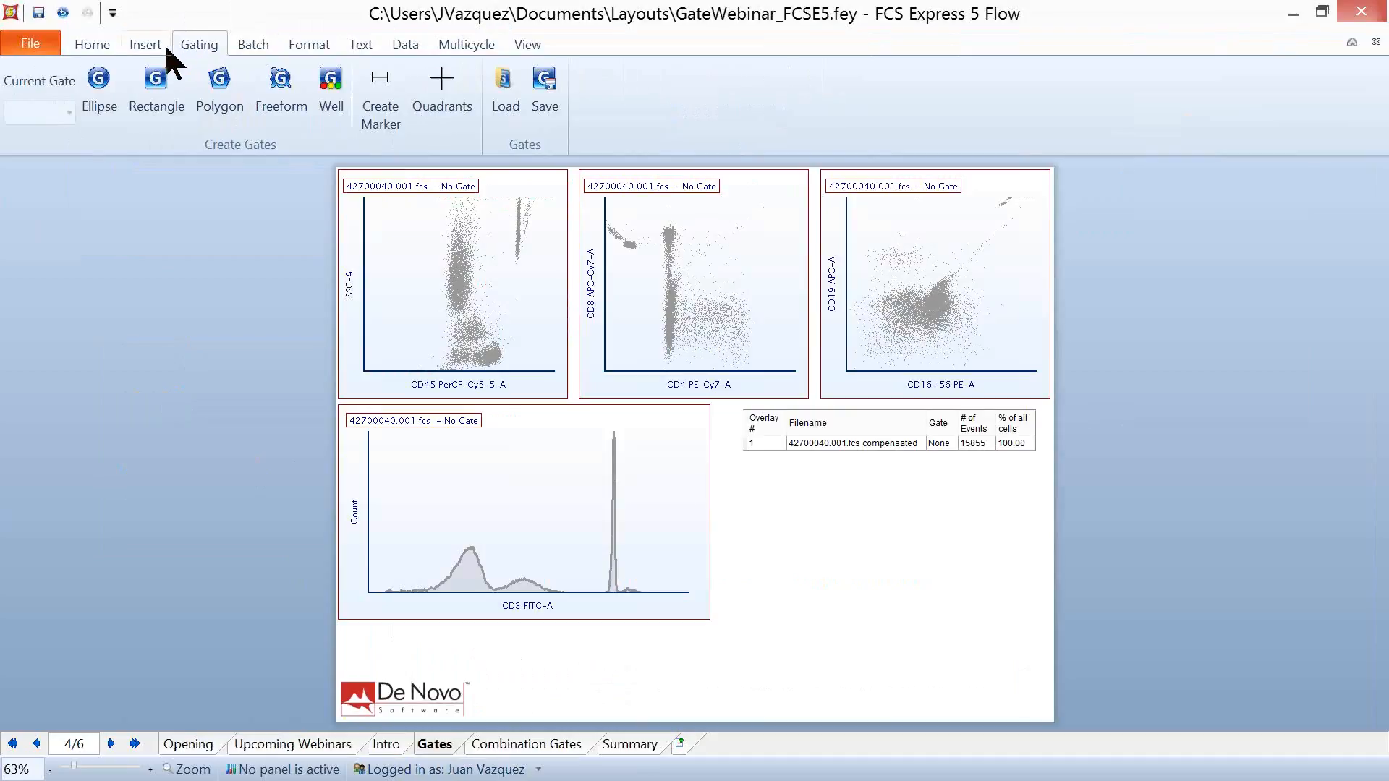
pyautogui.click(101, 83)
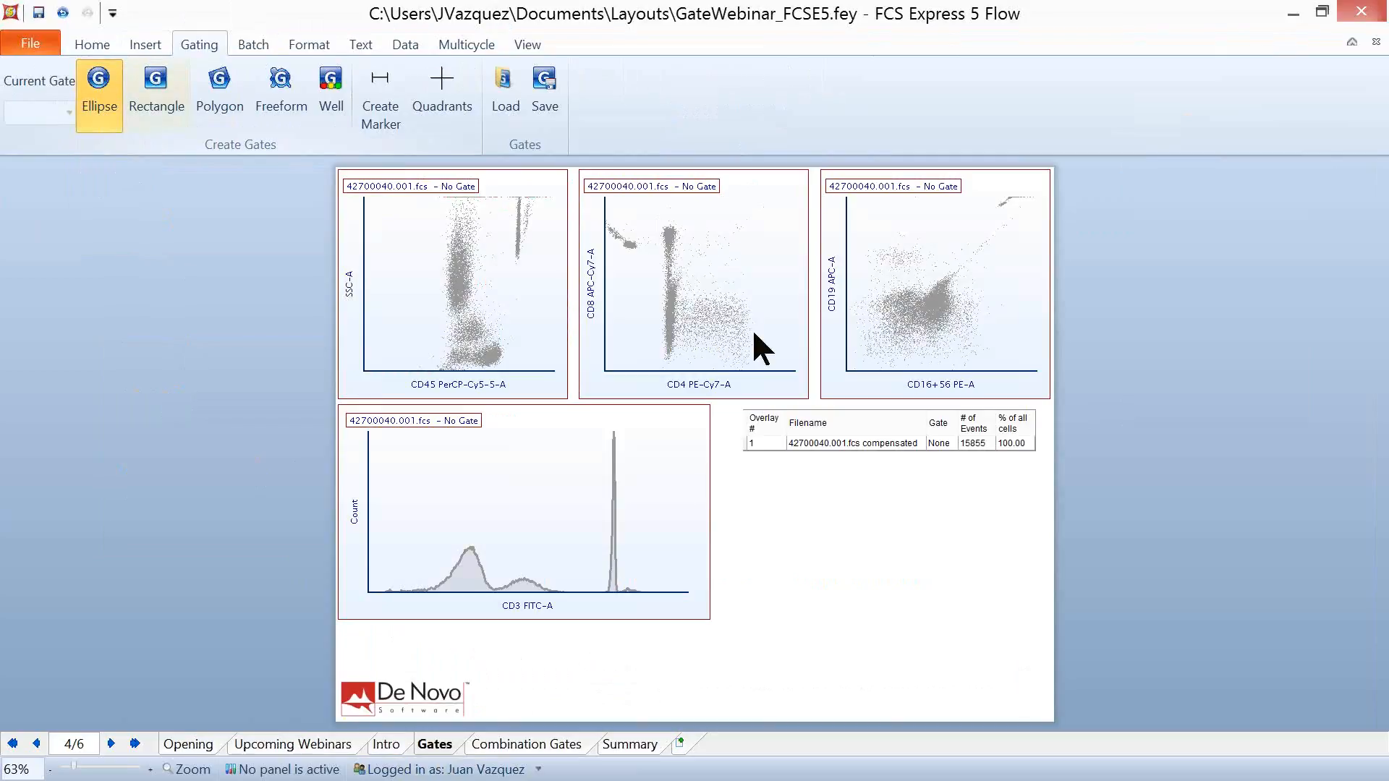
pyautogui.click(497, 364)
pyautogui.moveTo(496, 362); pyautogui.dragTo(508, 374)
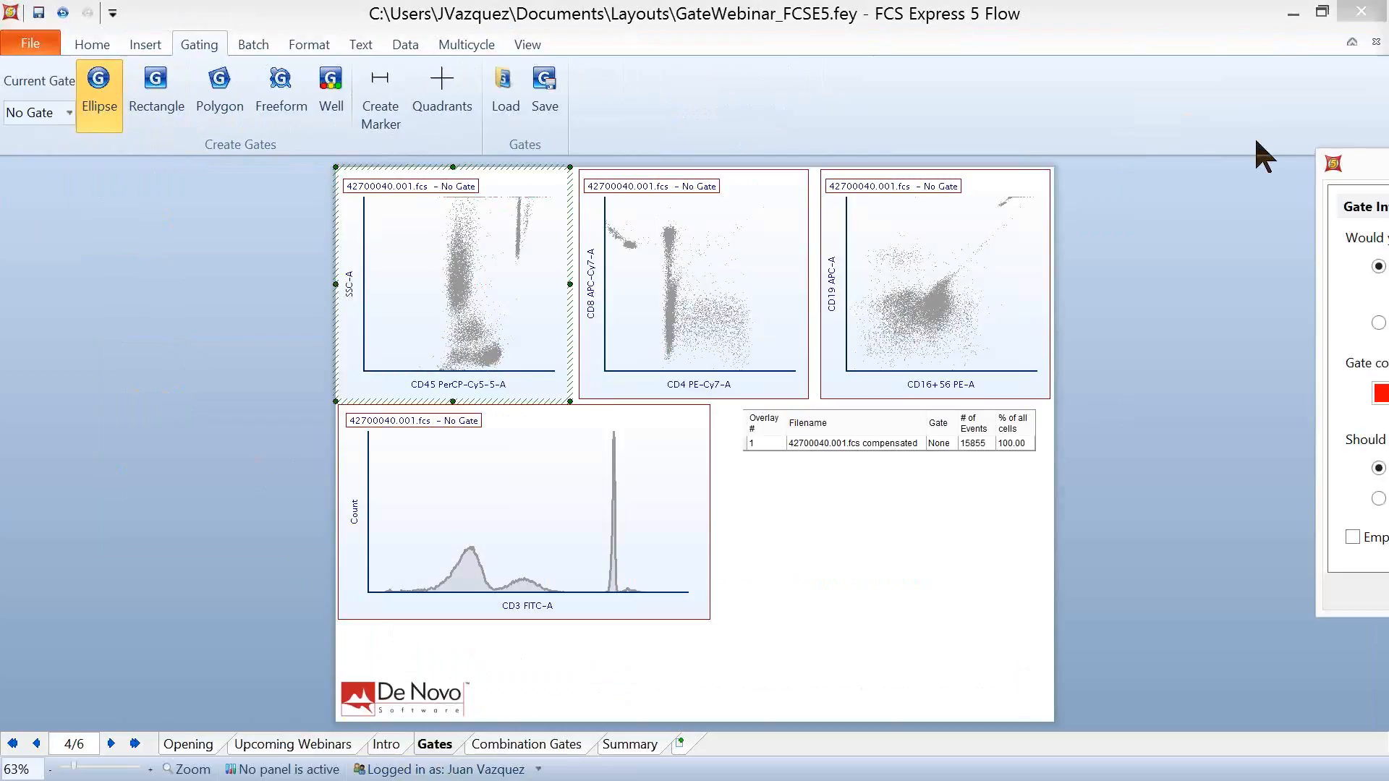
pyautogui.moveTo(602, 169); pyautogui.dragTo(564, 157)
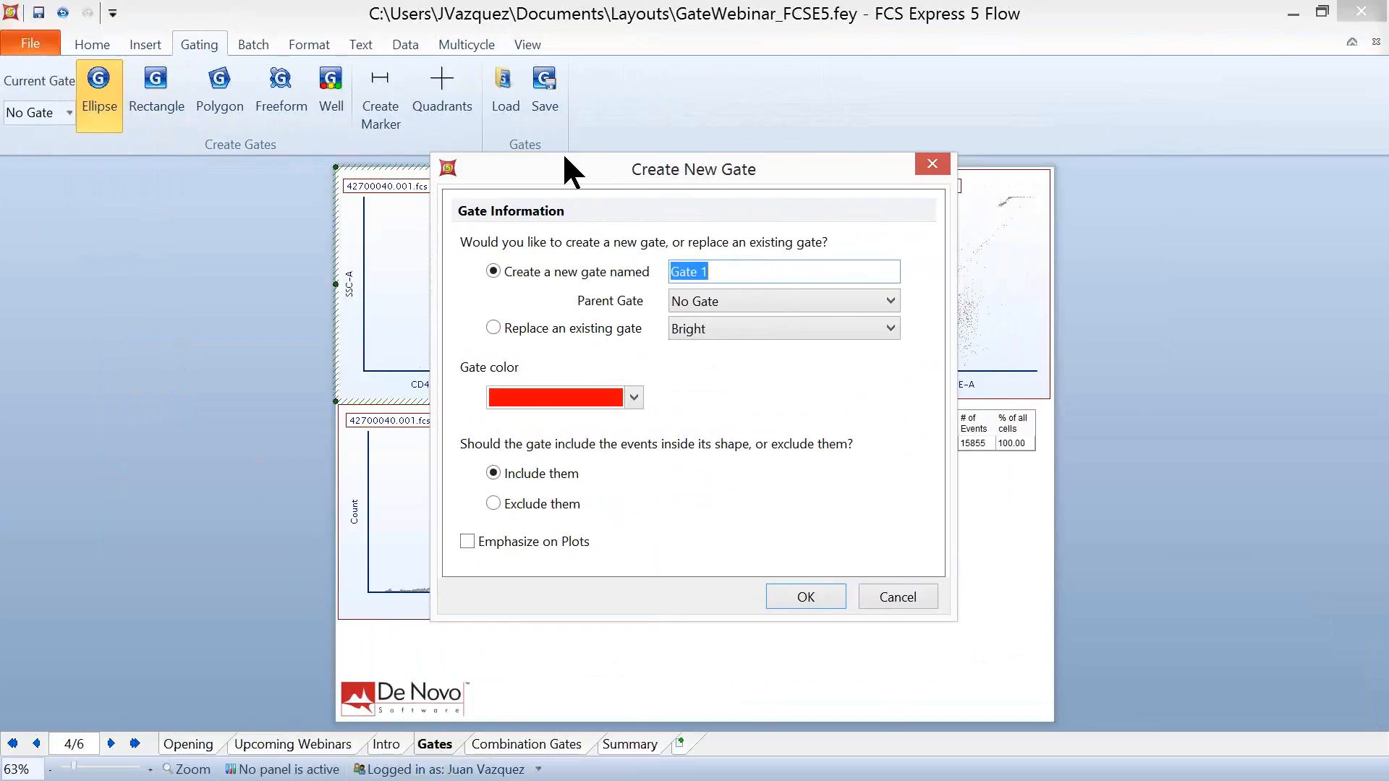
pyautogui.write('Ellipse')
pyautogui.click(633, 397)
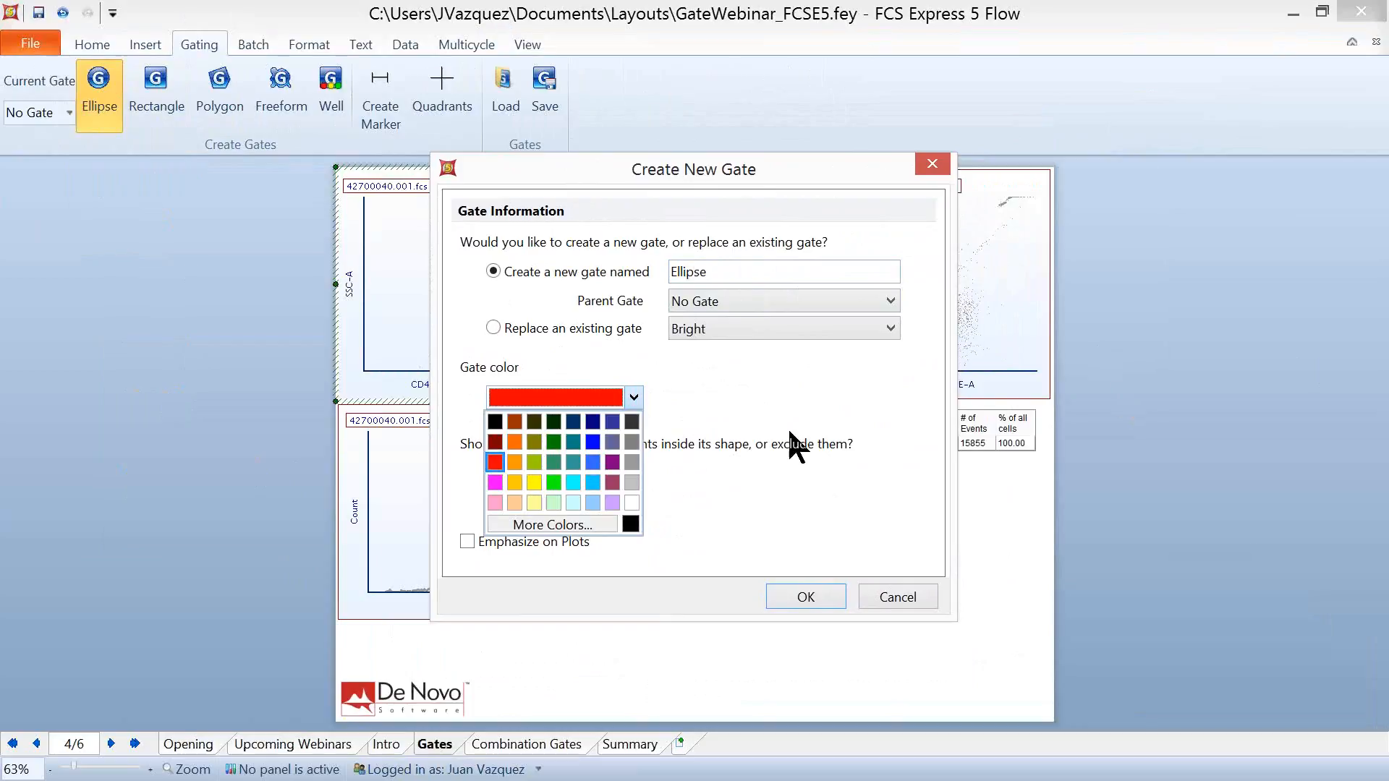
pyautogui.click(754, 354)
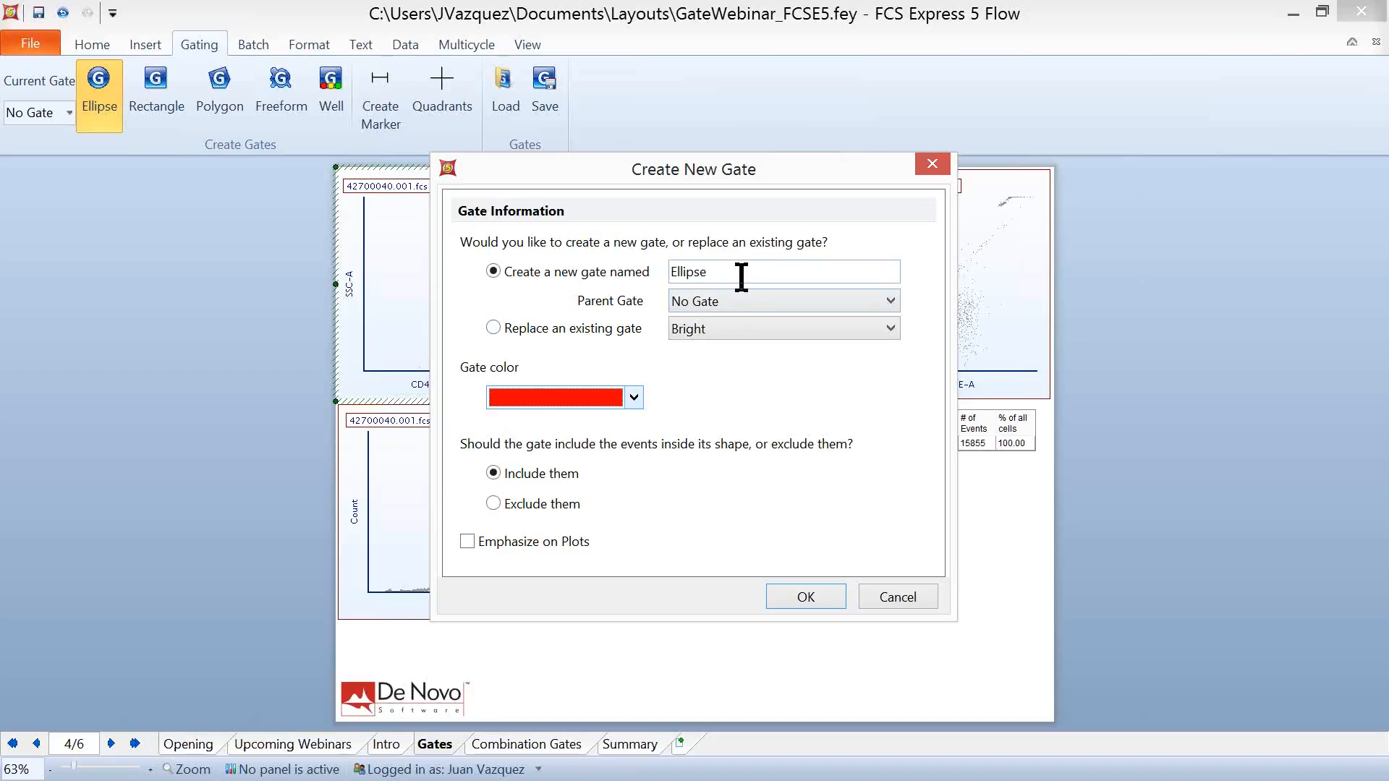
pyautogui.click(814, 595)
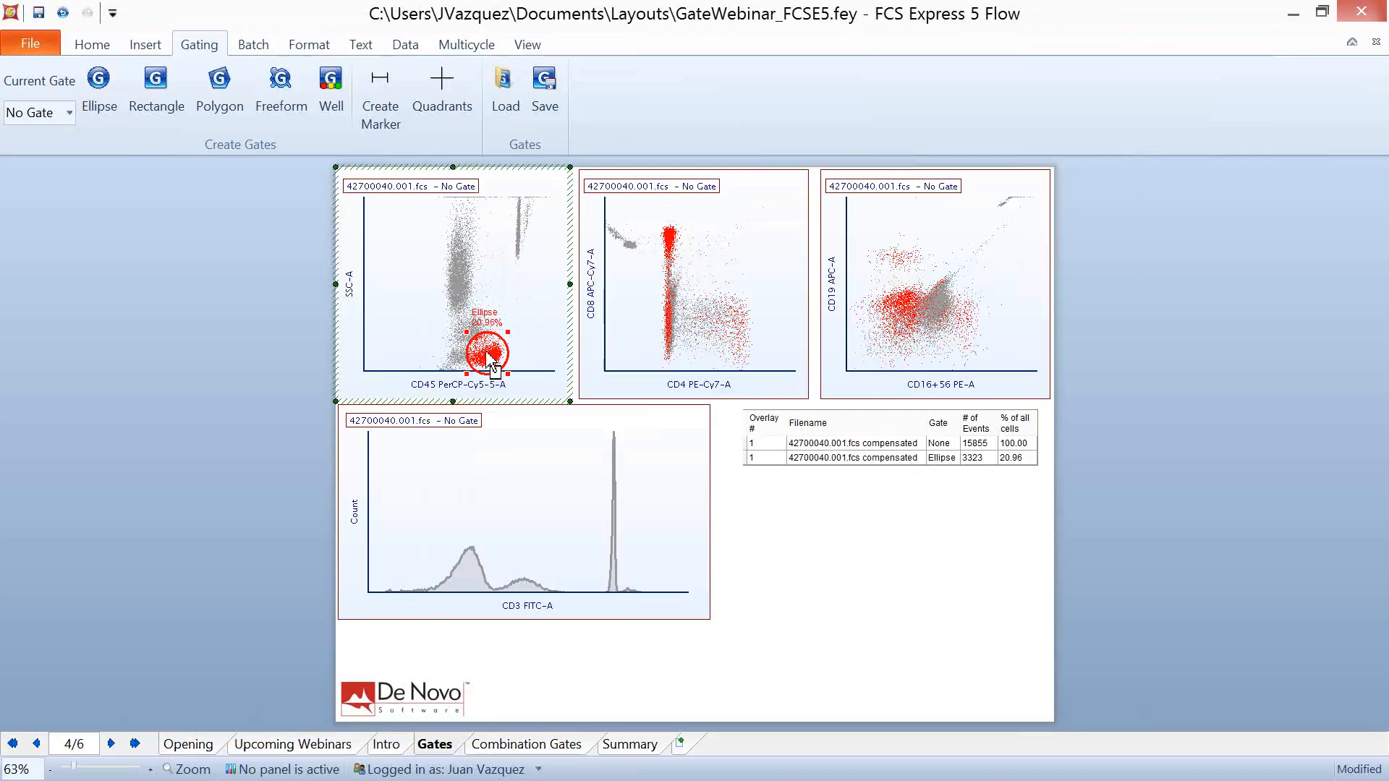
# - Shift and shrink the Ellipse gate so it fits tightly around the dense low-SSC cluster
pyautogui.moveTo(493, 356)
pyautogui.mouseDown()
pyautogui.moveTo(502, 336)
pyautogui.moveTo(473, 268)
pyautogui.moveTo(452, 303)
pyautogui.moveTo(492, 355)
pyautogui.mouseUp()
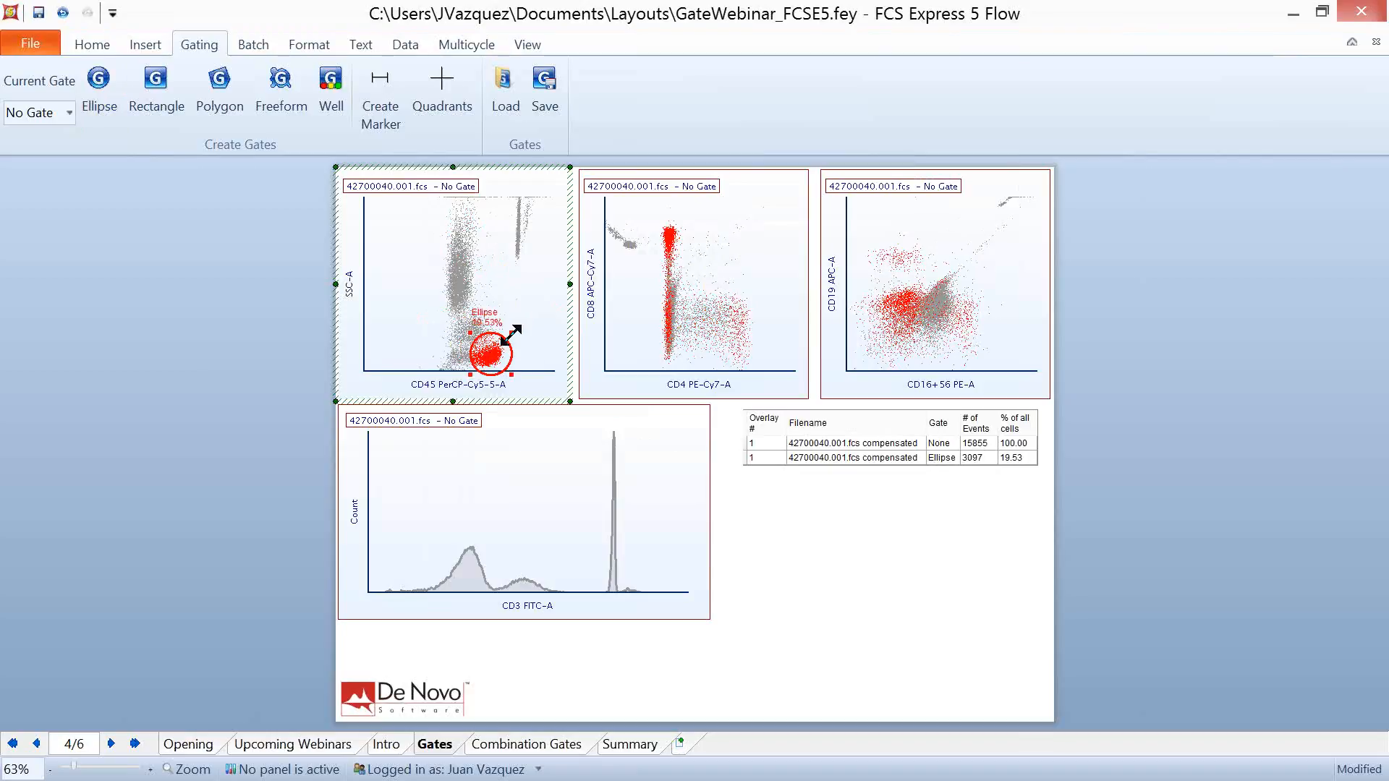
pyautogui.moveTo(511, 334)
pyautogui.mouseDown()
pyautogui.moveTo(549, 298)
pyautogui.moveTo(507, 341)
pyautogui.mouseUp()
pyautogui.click(233, 327)
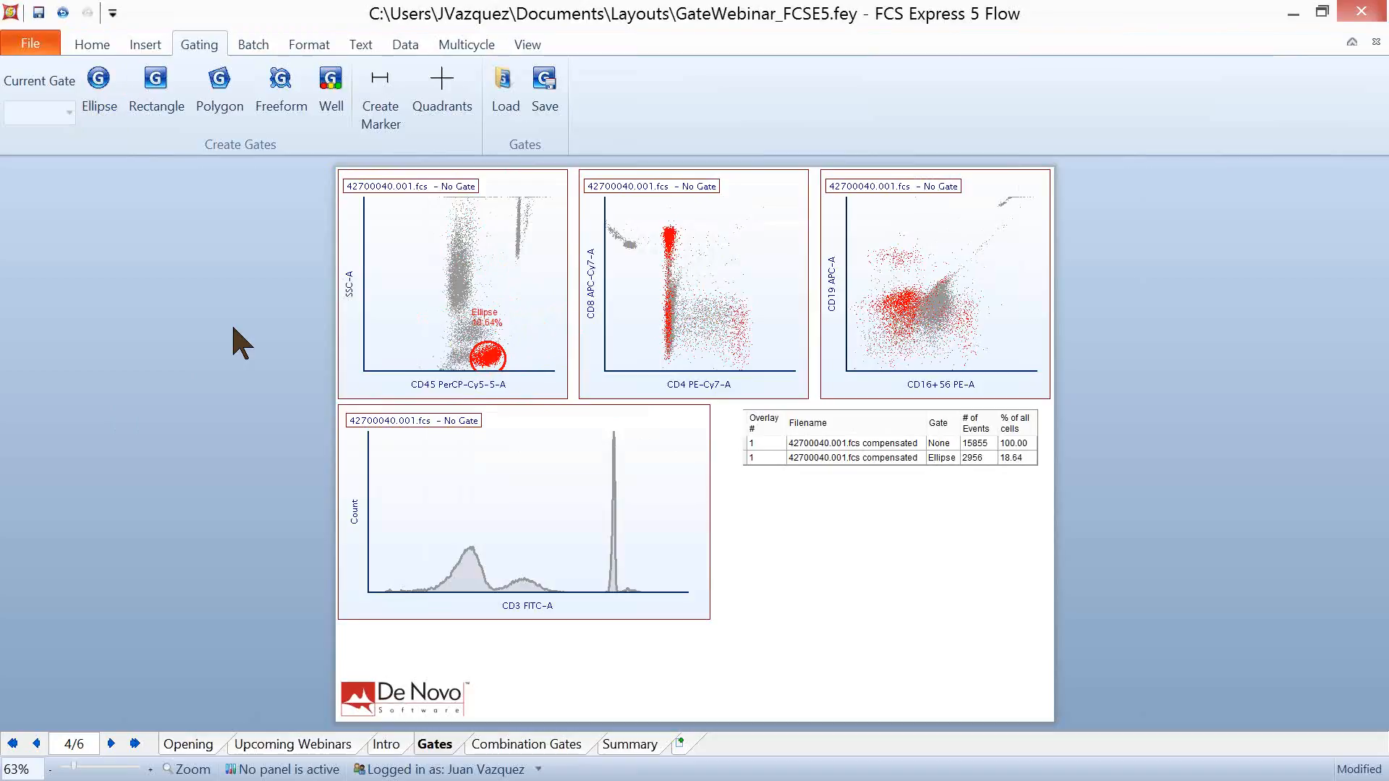
# - Apply the Ellipse gate to both the CD4 versus CD8 plot and the CD16+56 versus CD19 plot
pyautogui.click(697, 243)
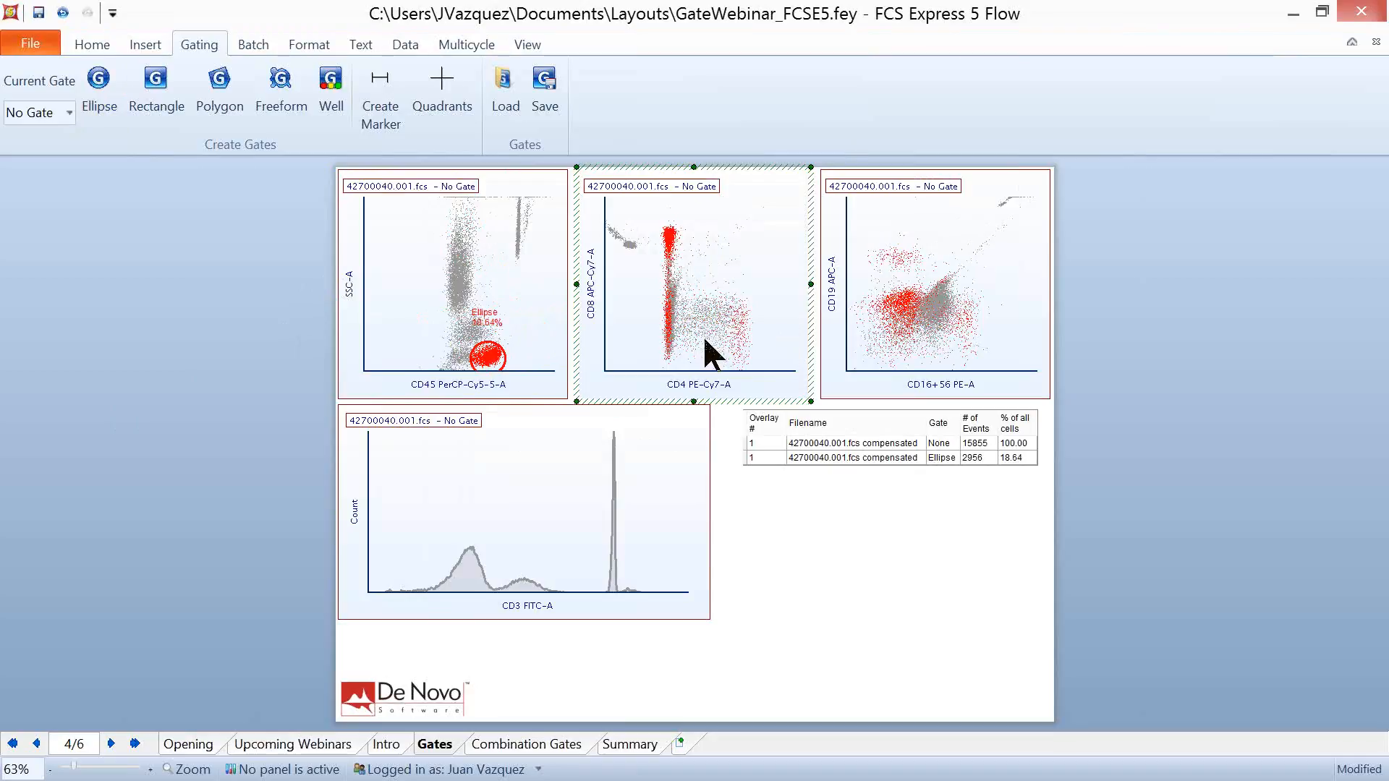
pyautogui.keyDown('shift'); pyautogui.click(938, 264); pyautogui.keyUp('shift')
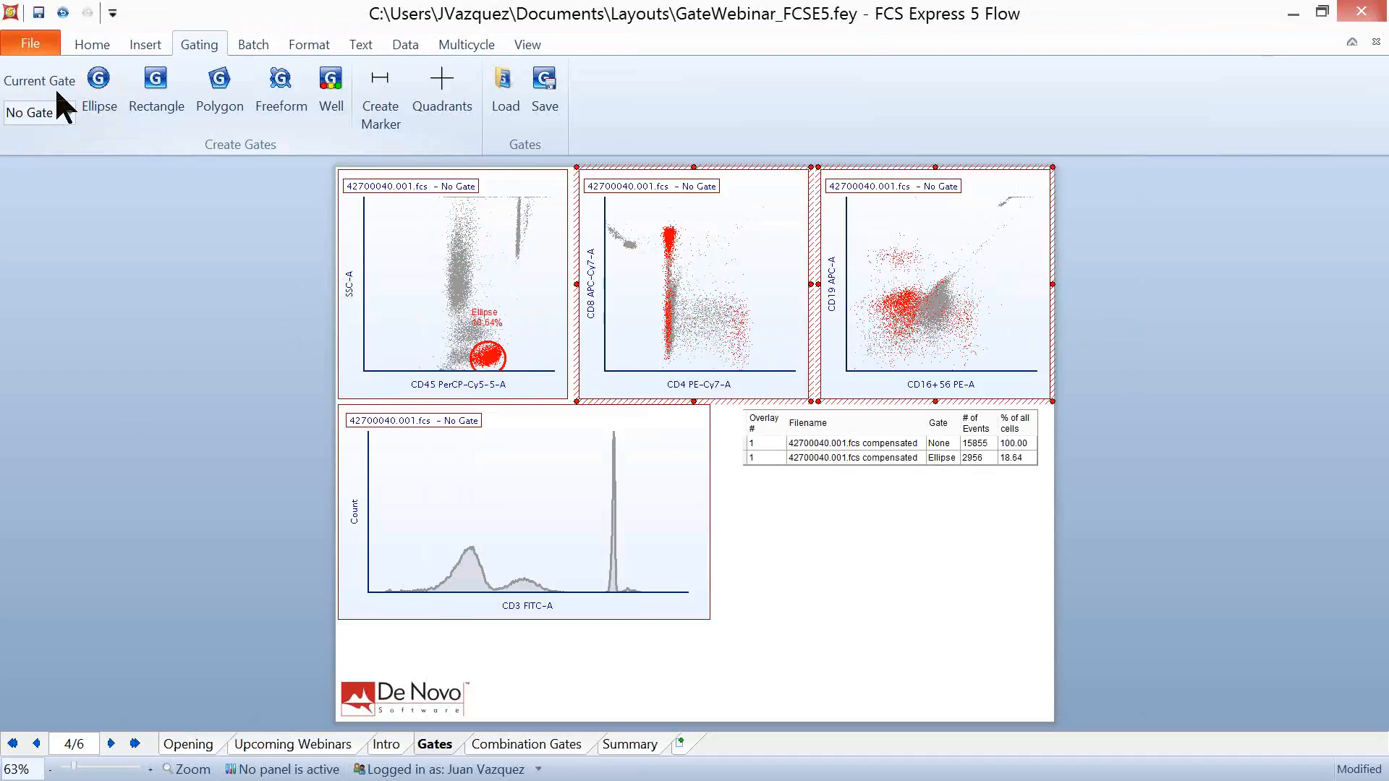
pyautogui.click(70, 114)
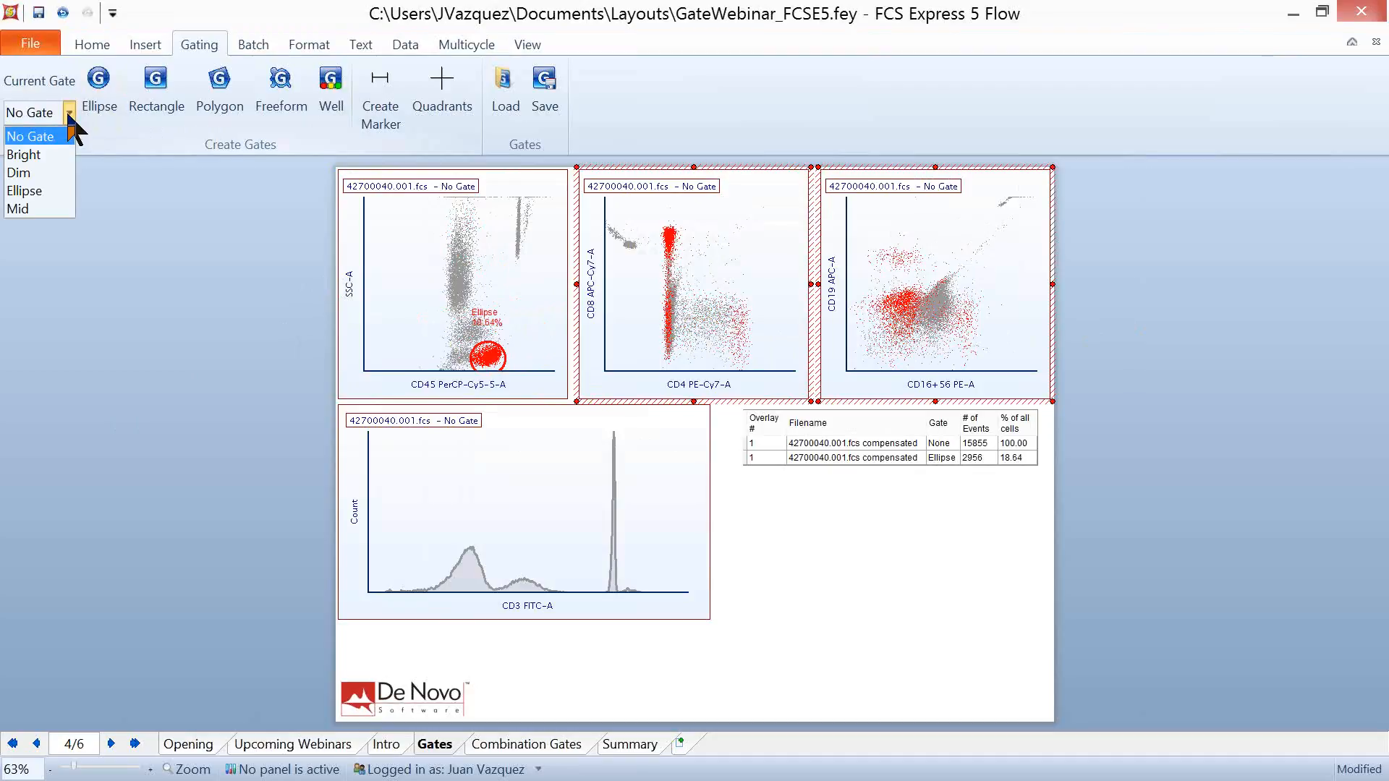
pyautogui.click(53, 189)
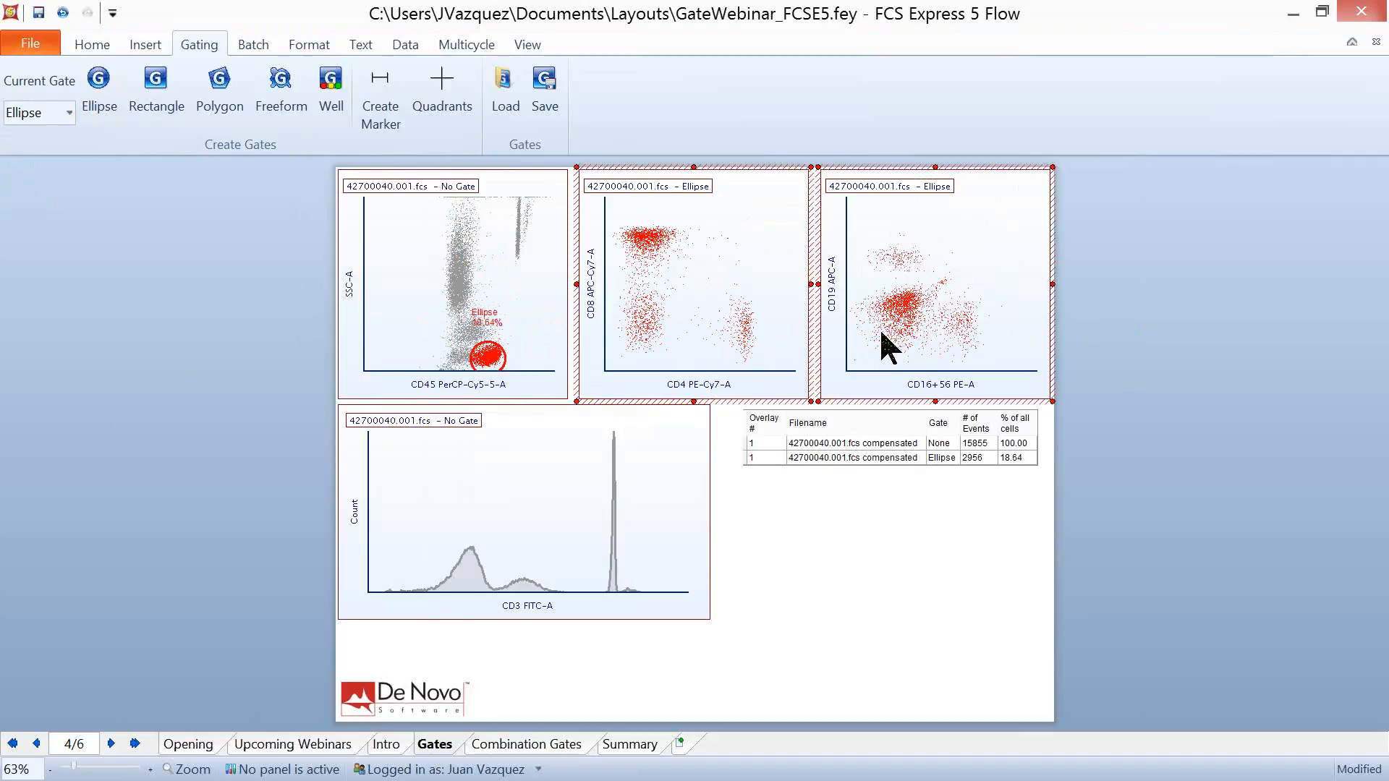
pyautogui.click(266, 434)
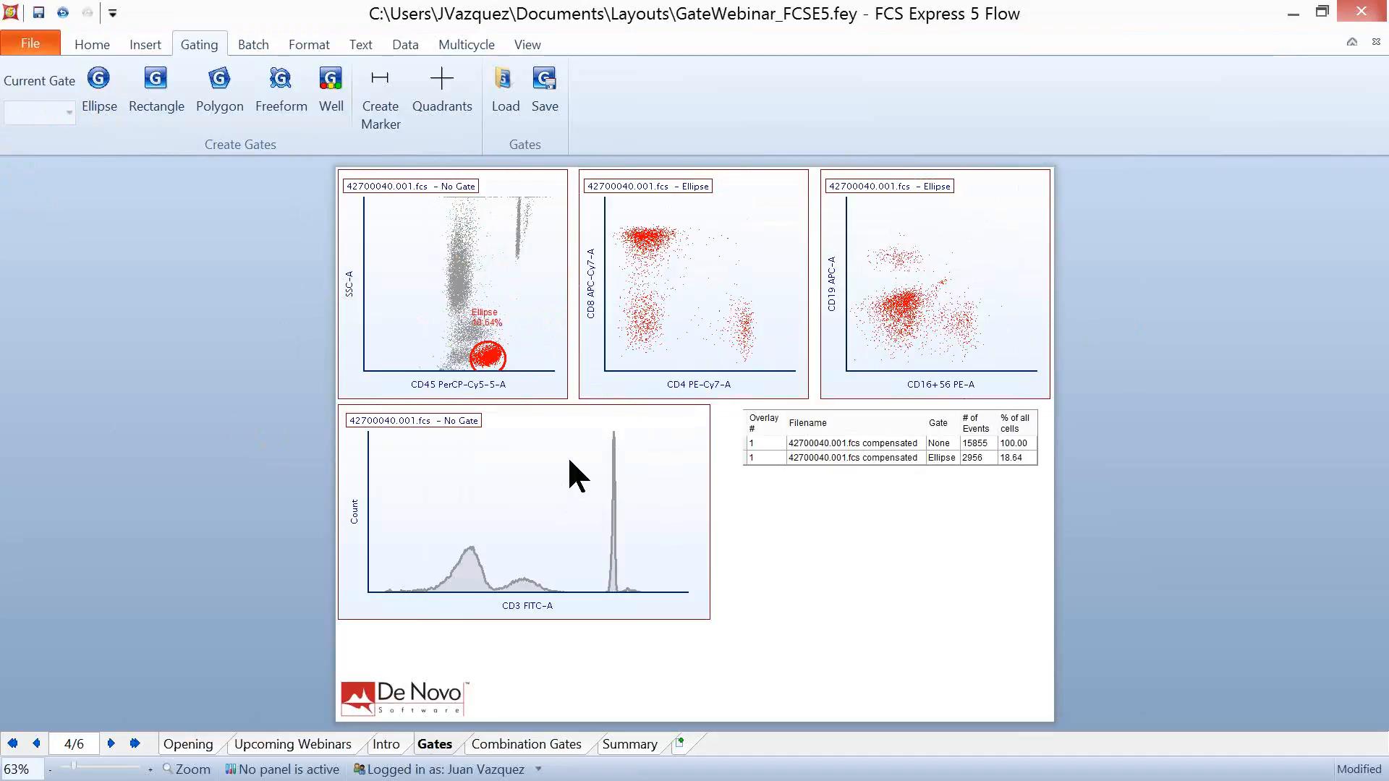
# - Apply the Ellipse gate from the CD45 versus SSC-A plot directly to the CD3 FITC-A histogram
pyautogui.click(492, 362)
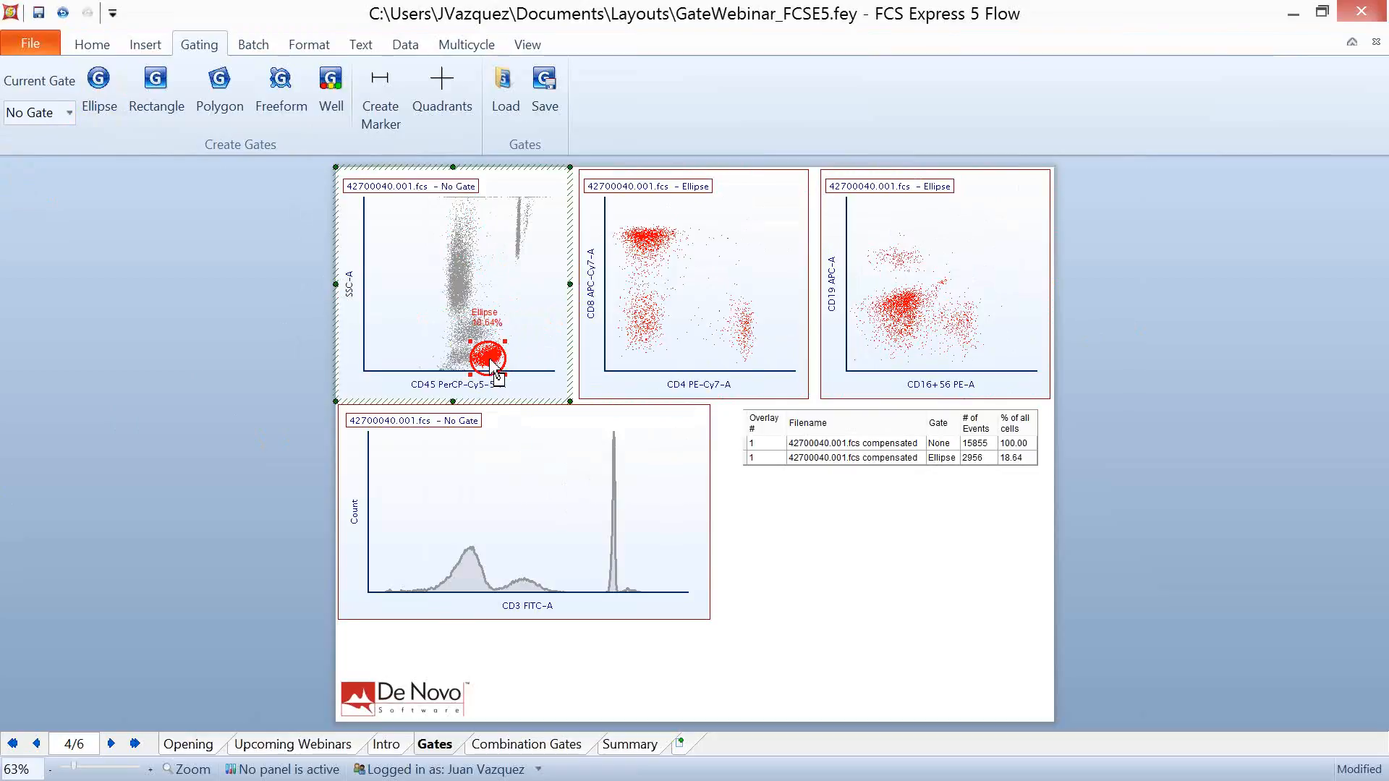
pyautogui.moveTo(507, 380); pyautogui.dragTo(544, 501)
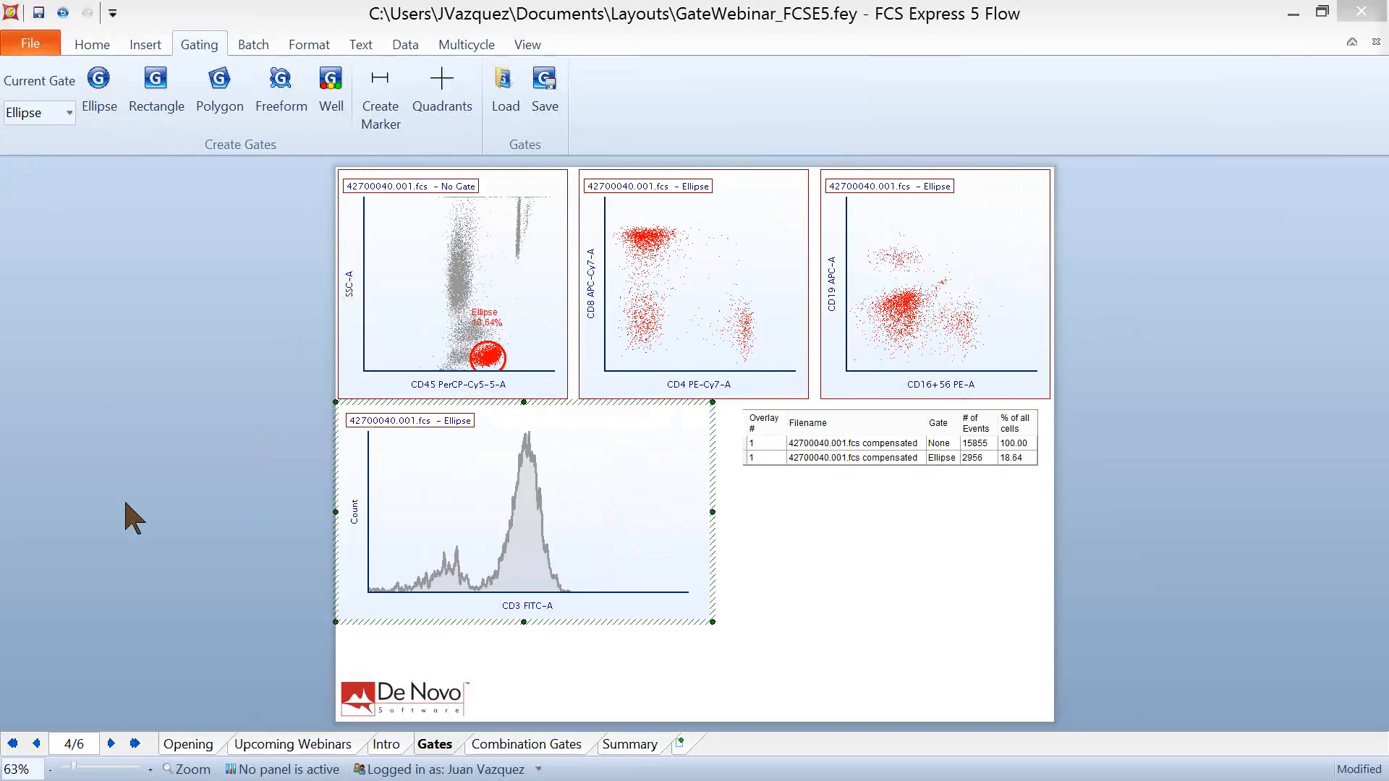
pyautogui.click(188, 418)
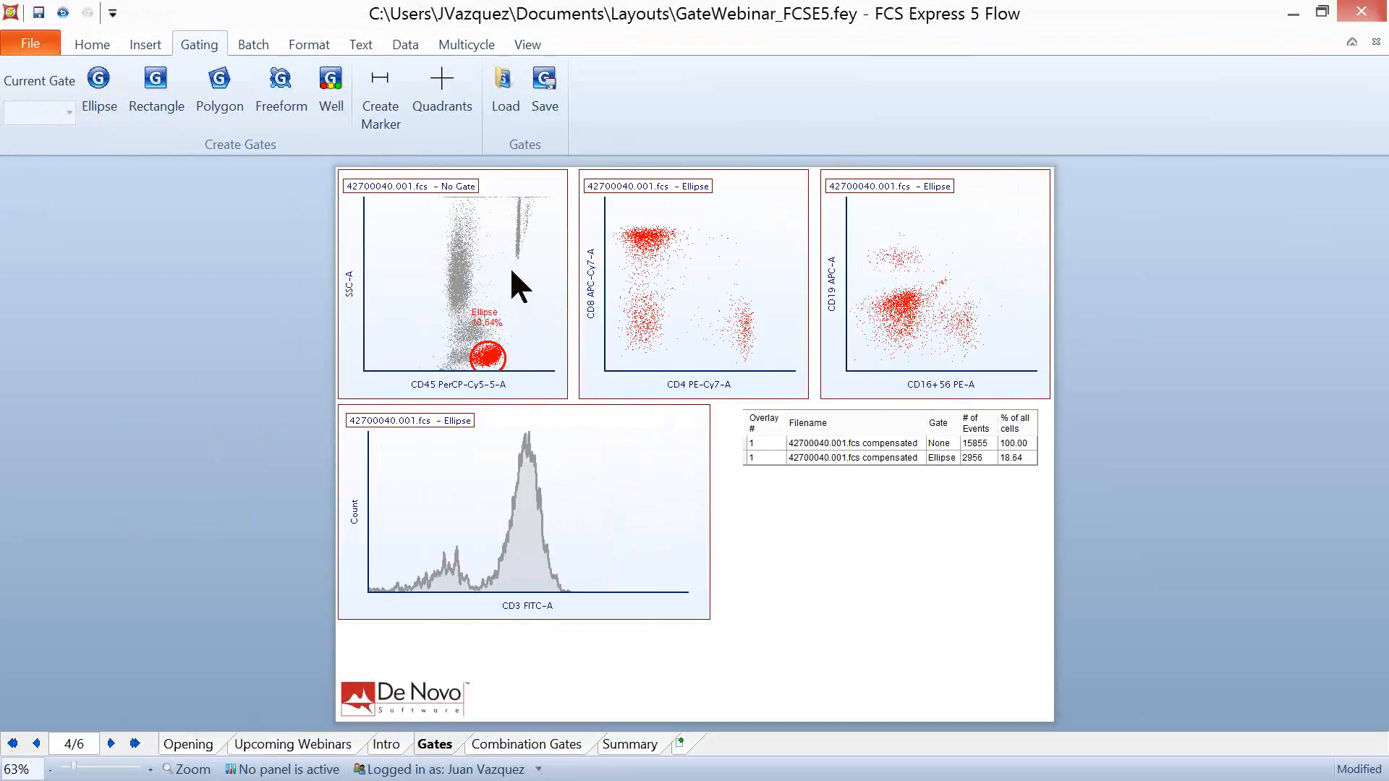
# - Inspect the header title of the CD45 versus SSC-A plot and its insertable keywords, including Current Gate, without changing the formatting
pyautogui.click(509, 266)
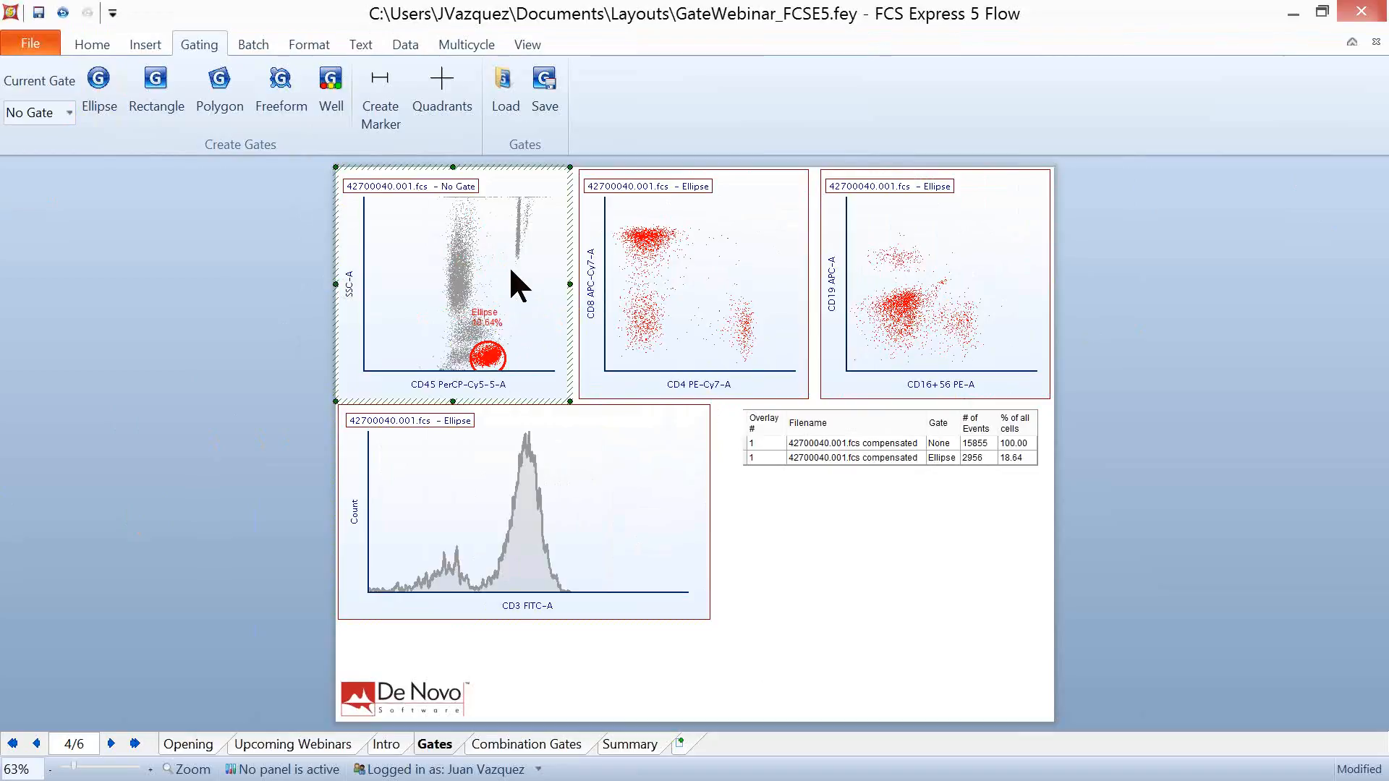
pyautogui.doubleClick(400, 268)
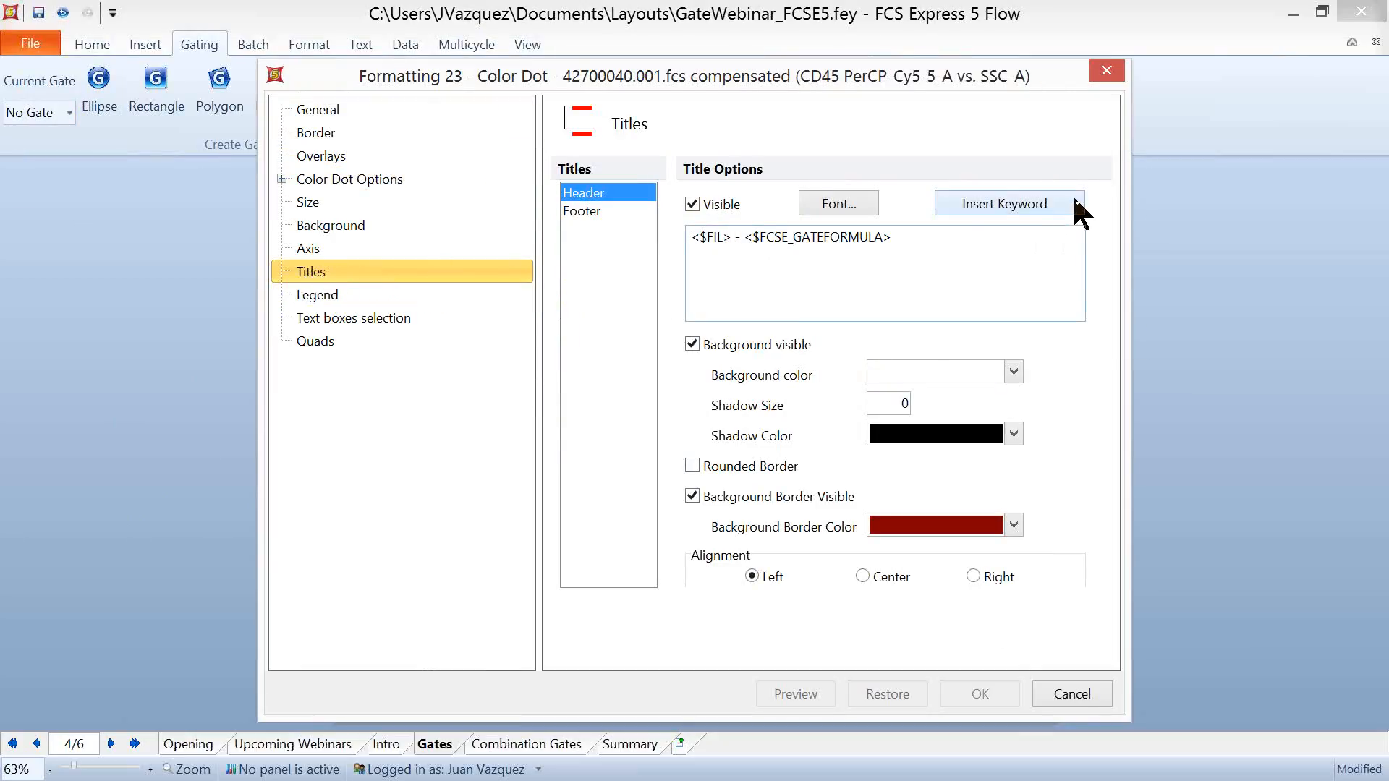
pyautogui.click(1078, 210)
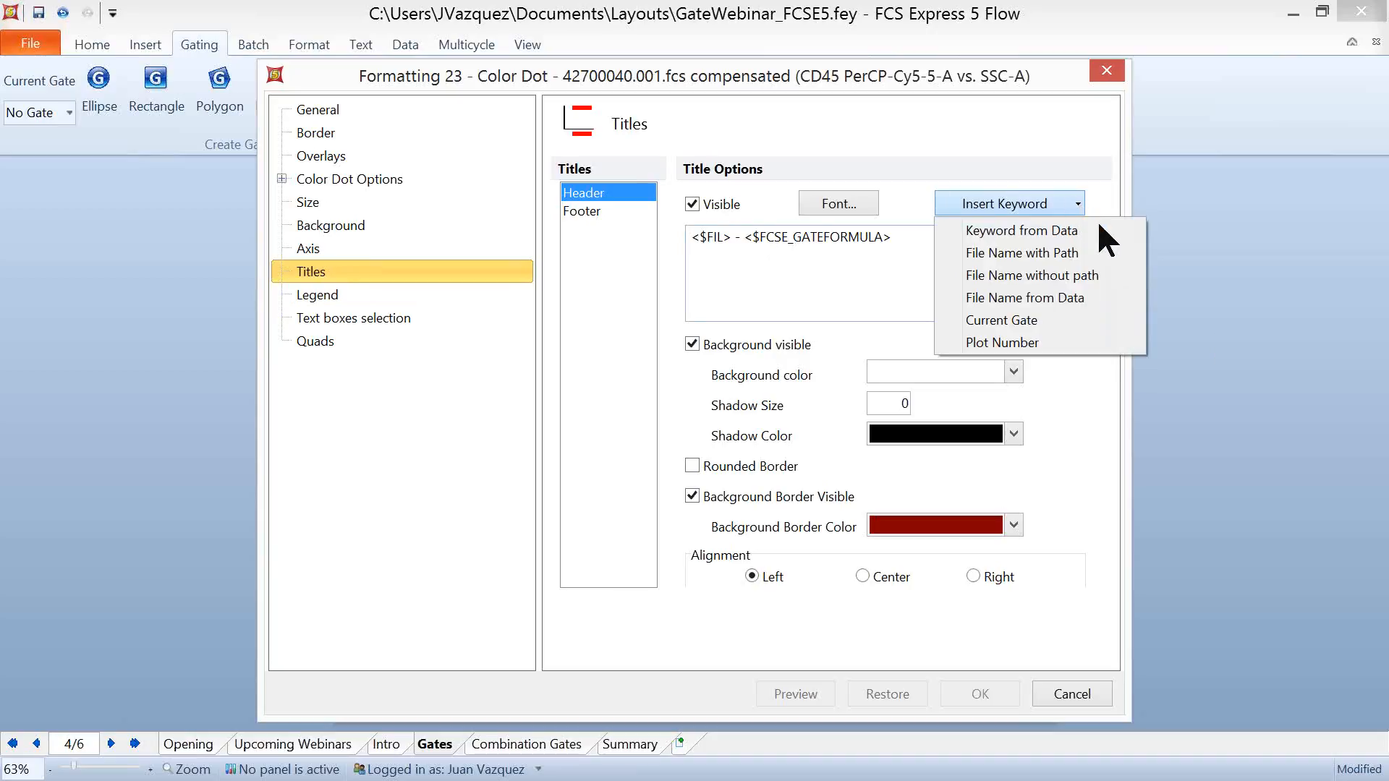
pyautogui.click(1069, 324)
pyautogui.click(1083, 687)
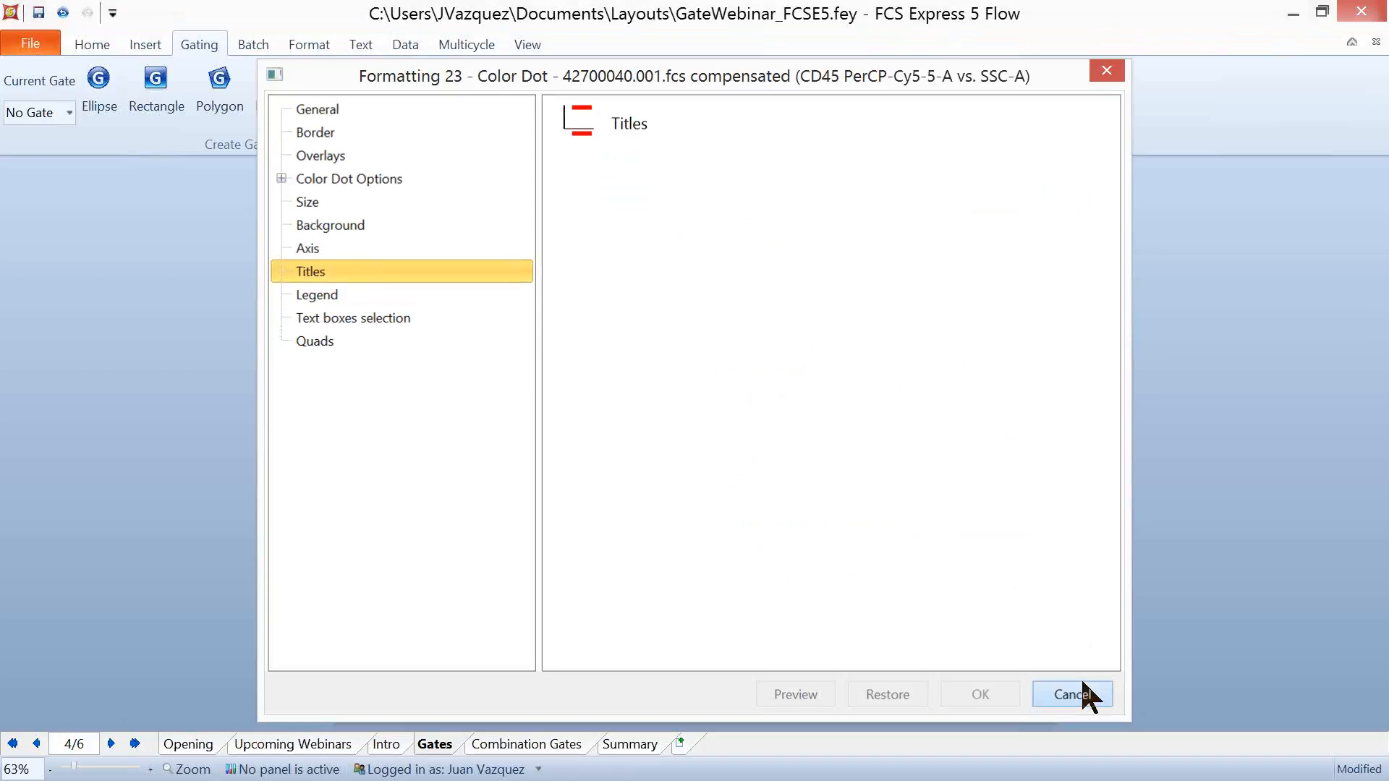
# - Examine the shared header title formatting and keyword choices for all three dot plots together, leaving the titles unmodified
pyautogui.click(434, 294)
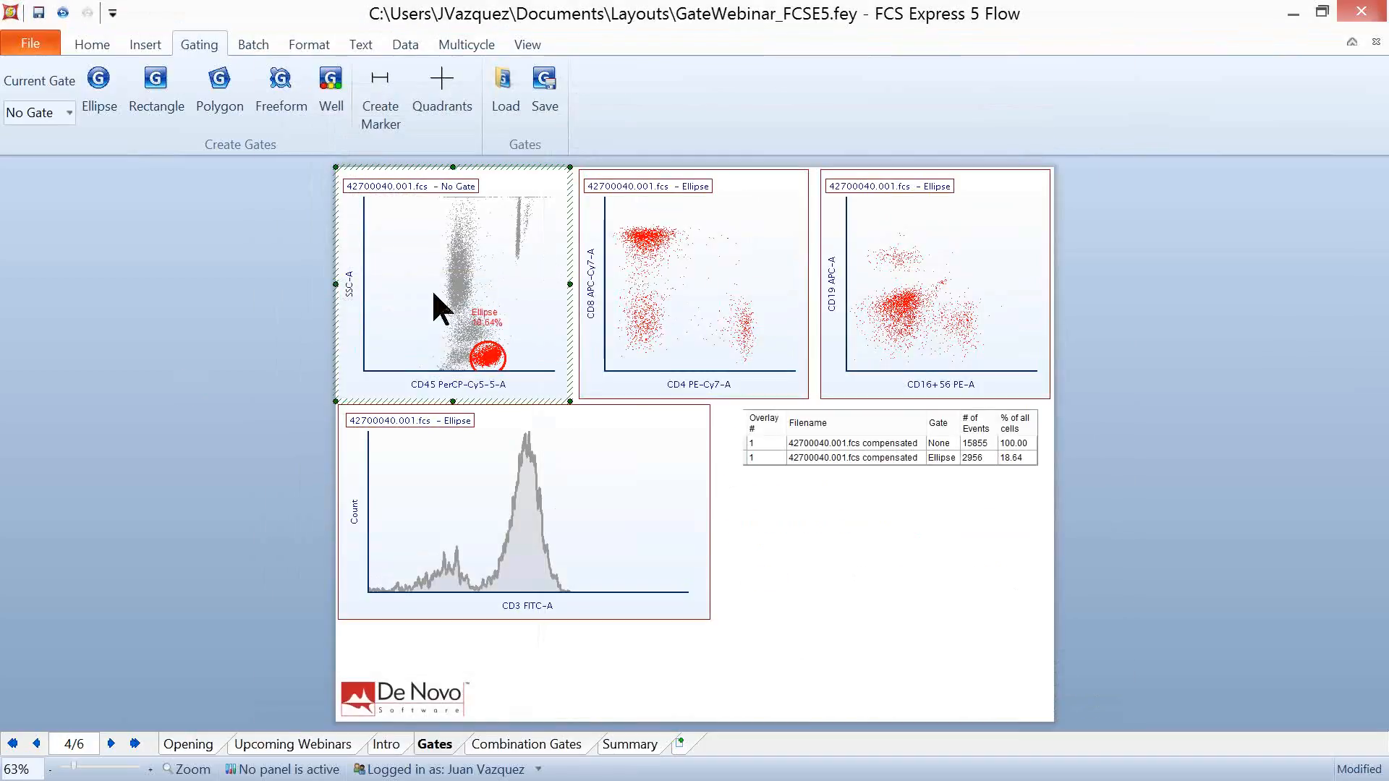
pyautogui.keyDown('ctrl'); pyautogui.click(701, 276); pyautogui.keyUp('ctrl')
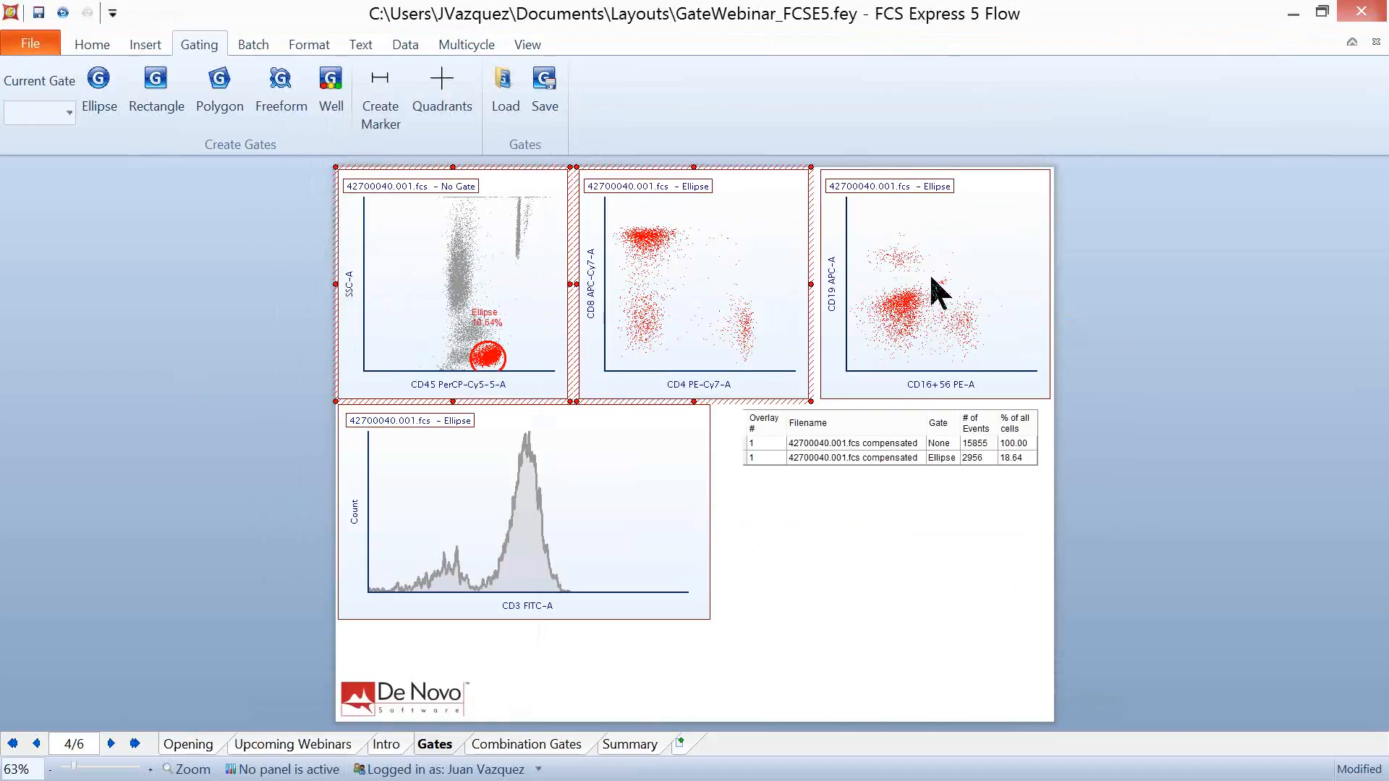
pyautogui.keyDown('ctrl'); pyautogui.click(932, 277); pyautogui.keyUp('ctrl')
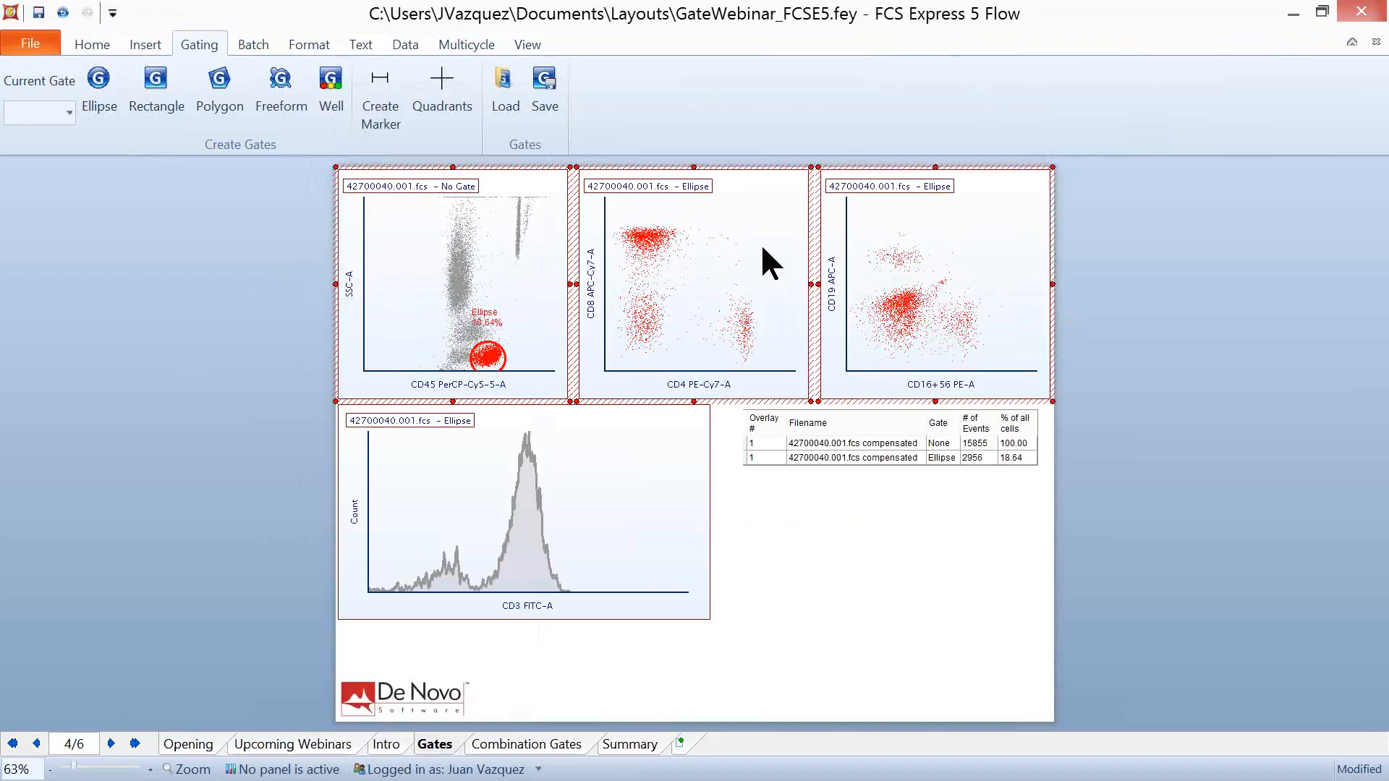
pyautogui.click(308, 46)
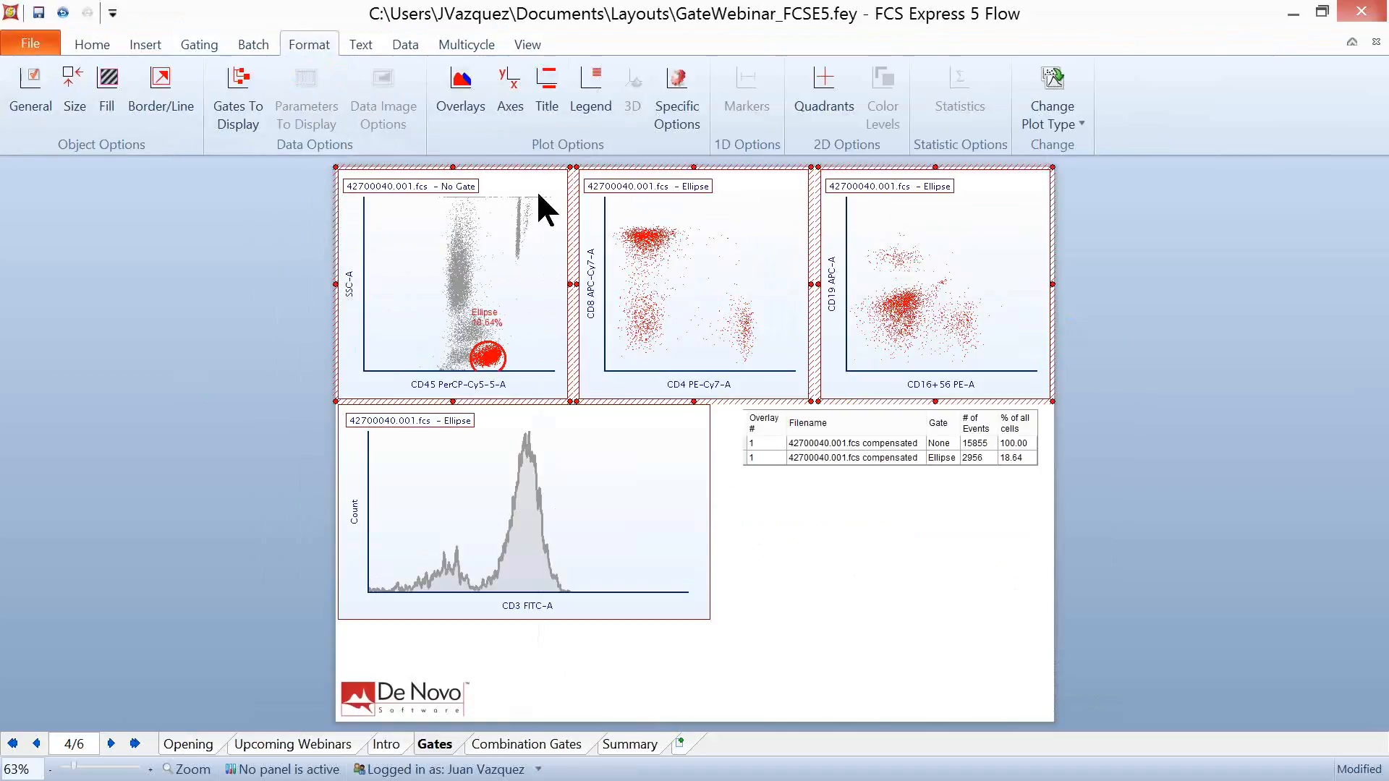
pyautogui.click(552, 84)
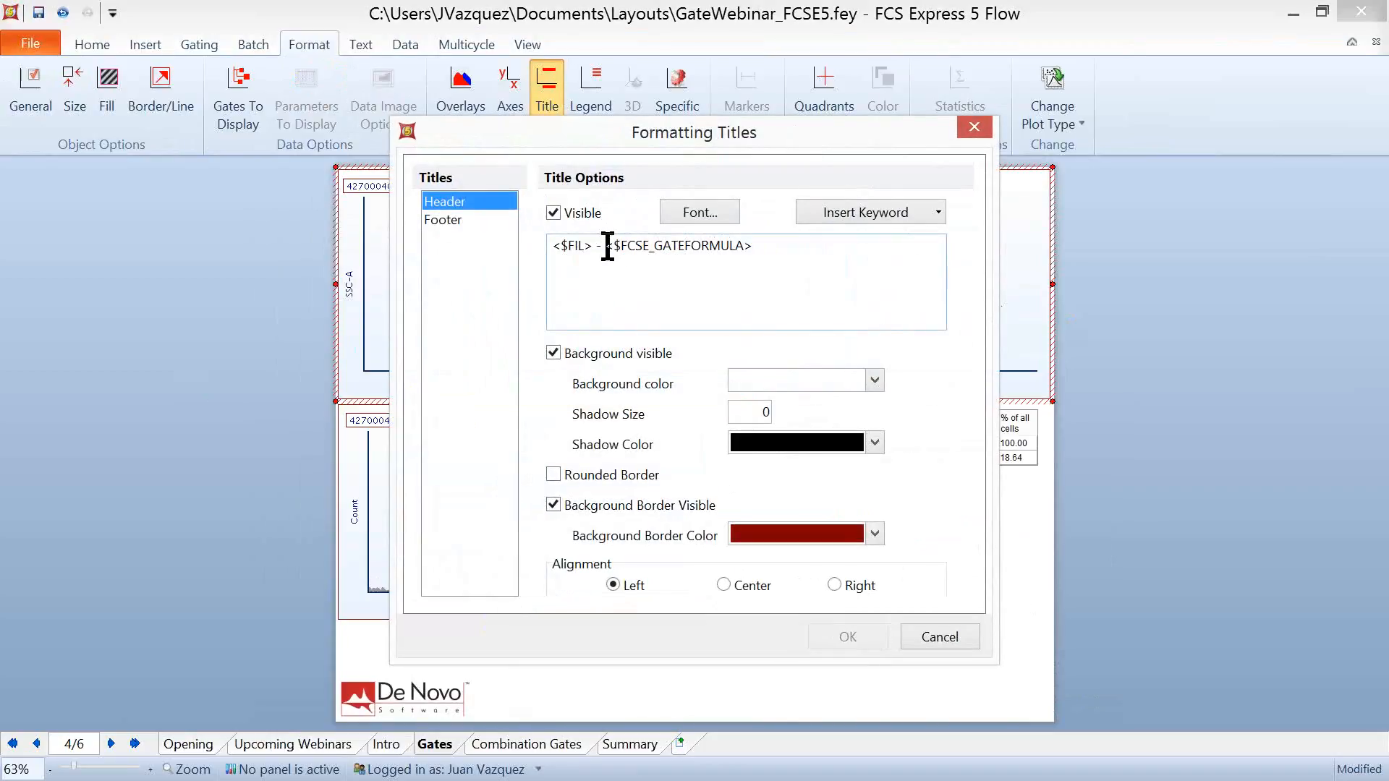
pyautogui.click(940, 211)
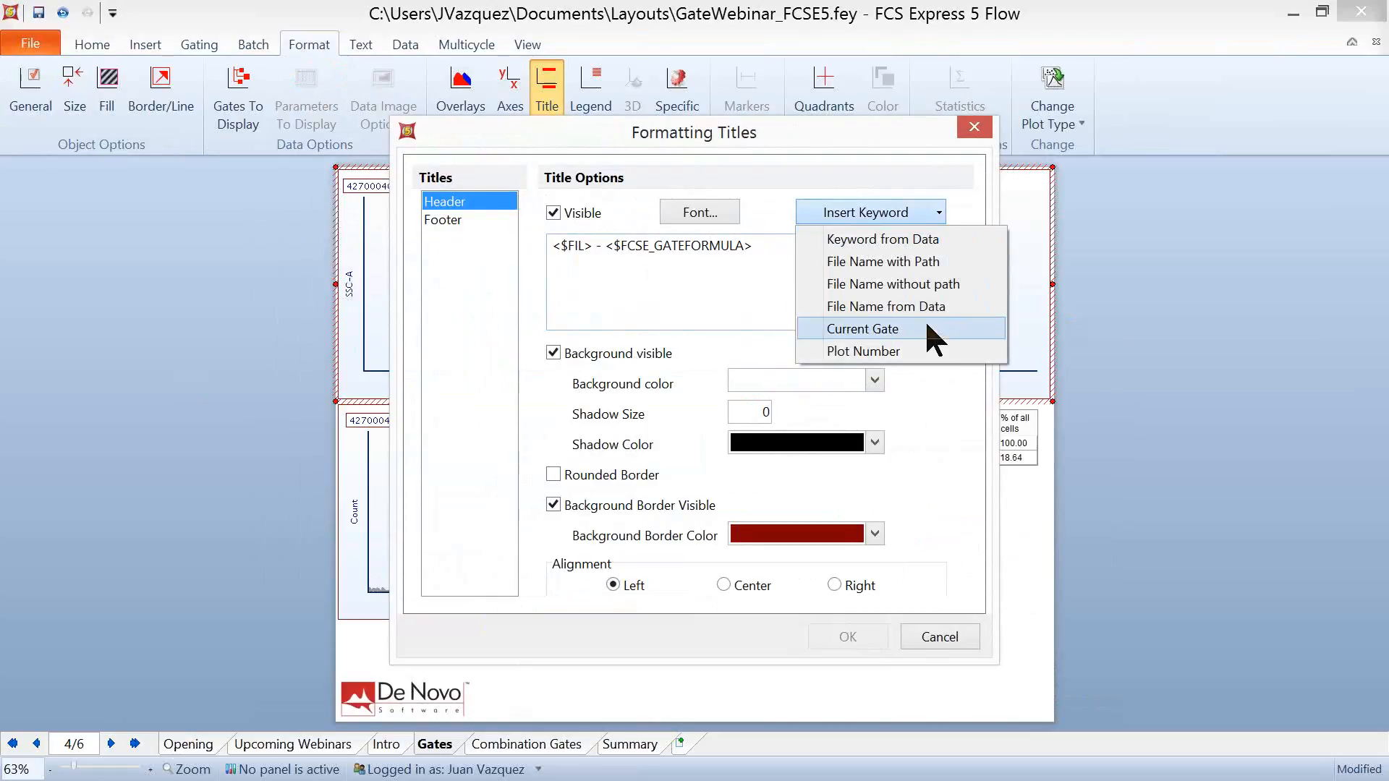
pyautogui.click(968, 442)
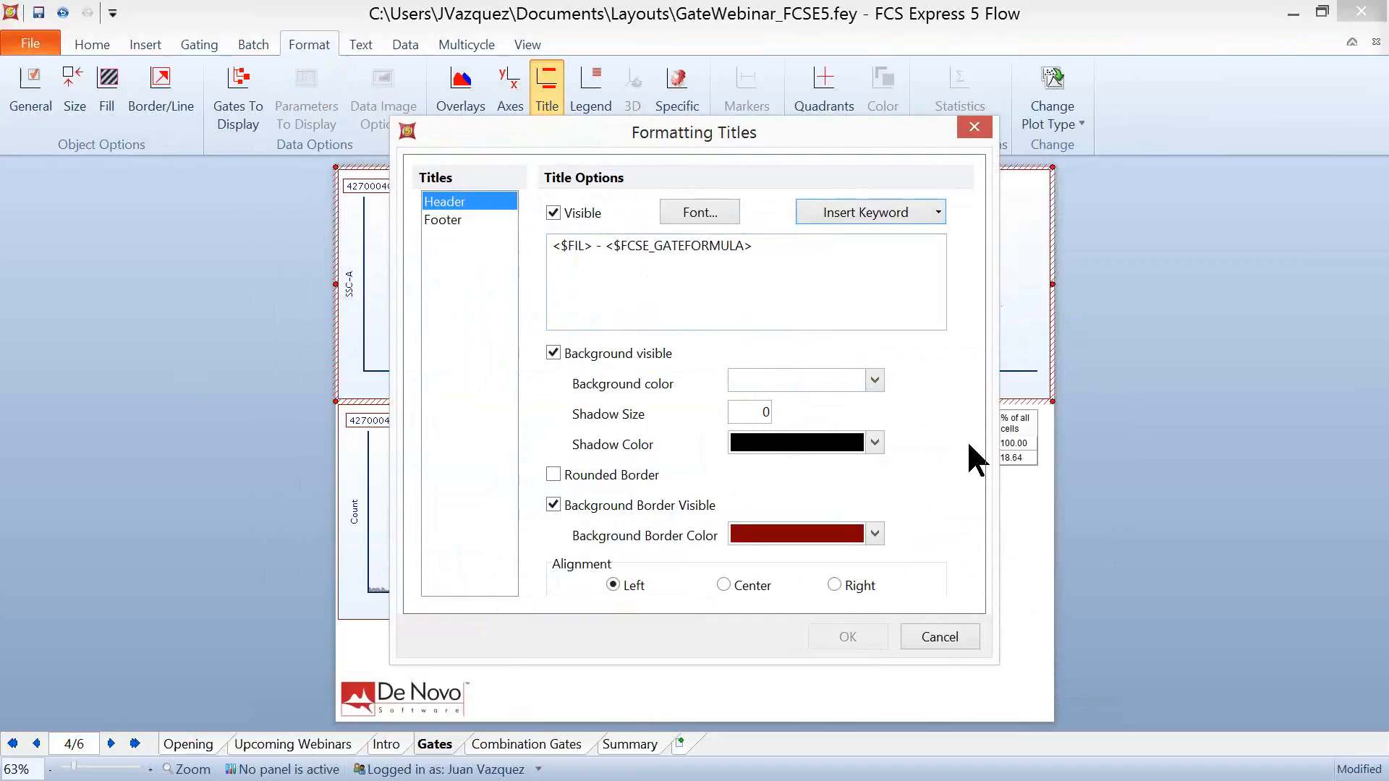
pyautogui.click(932, 646)
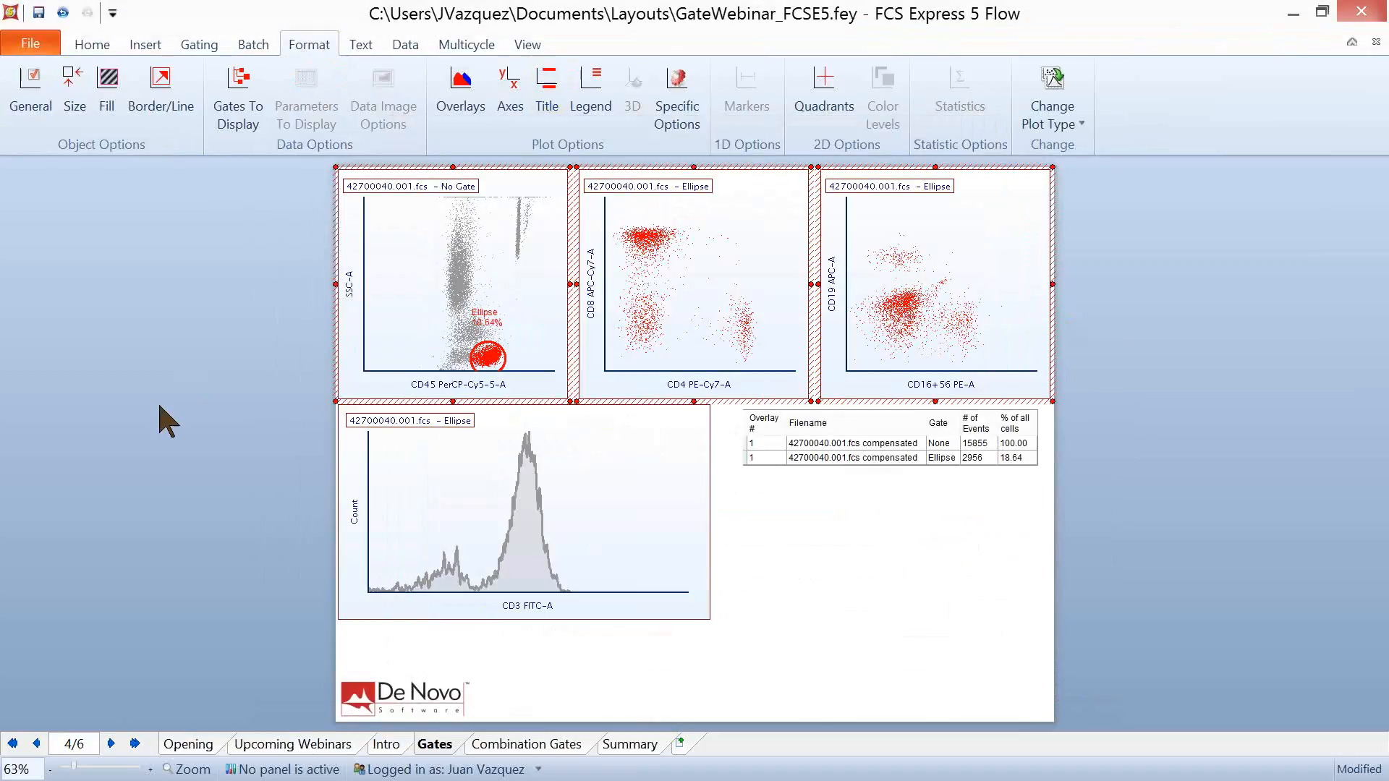
# - Set the CD4 versus CD8 plot to No Gate and undo that gate change
pyautogui.click(691, 221)
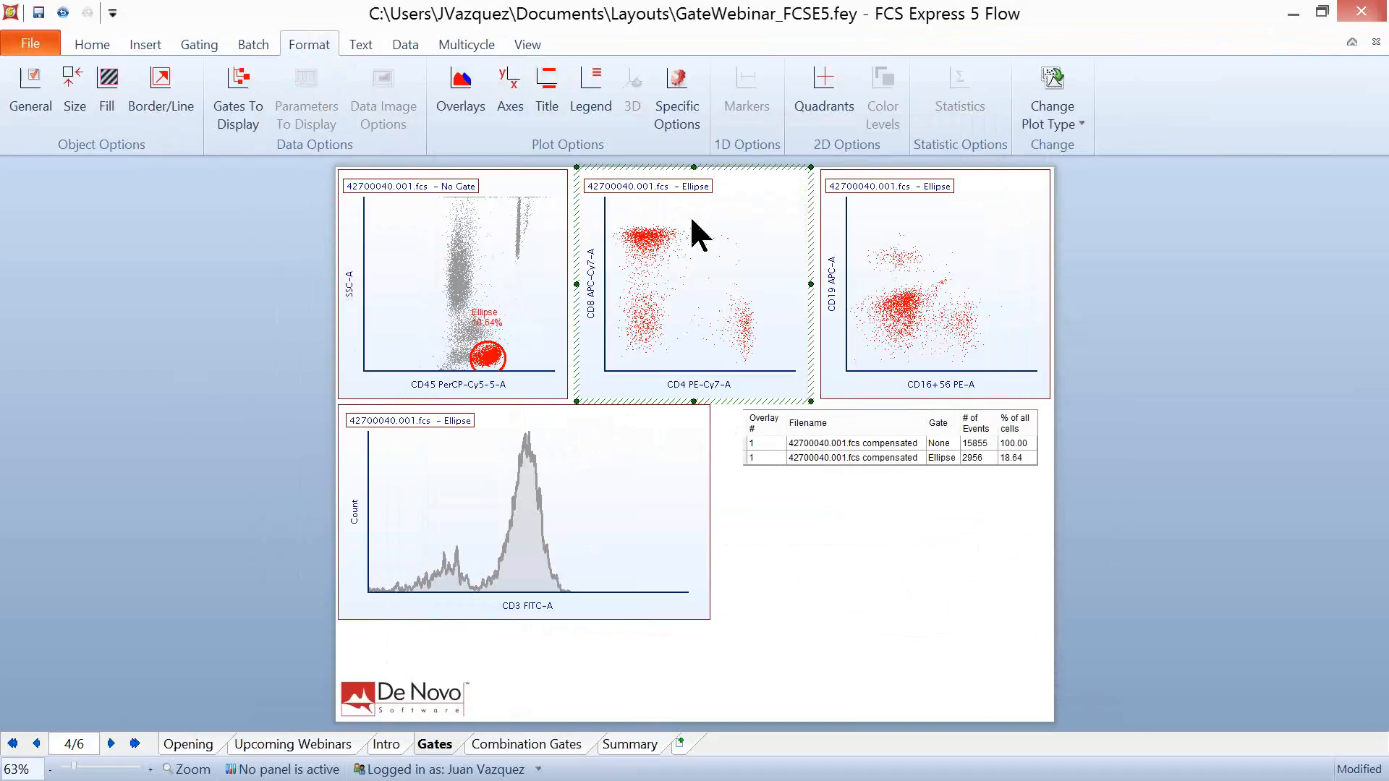
pyautogui.click(197, 44)
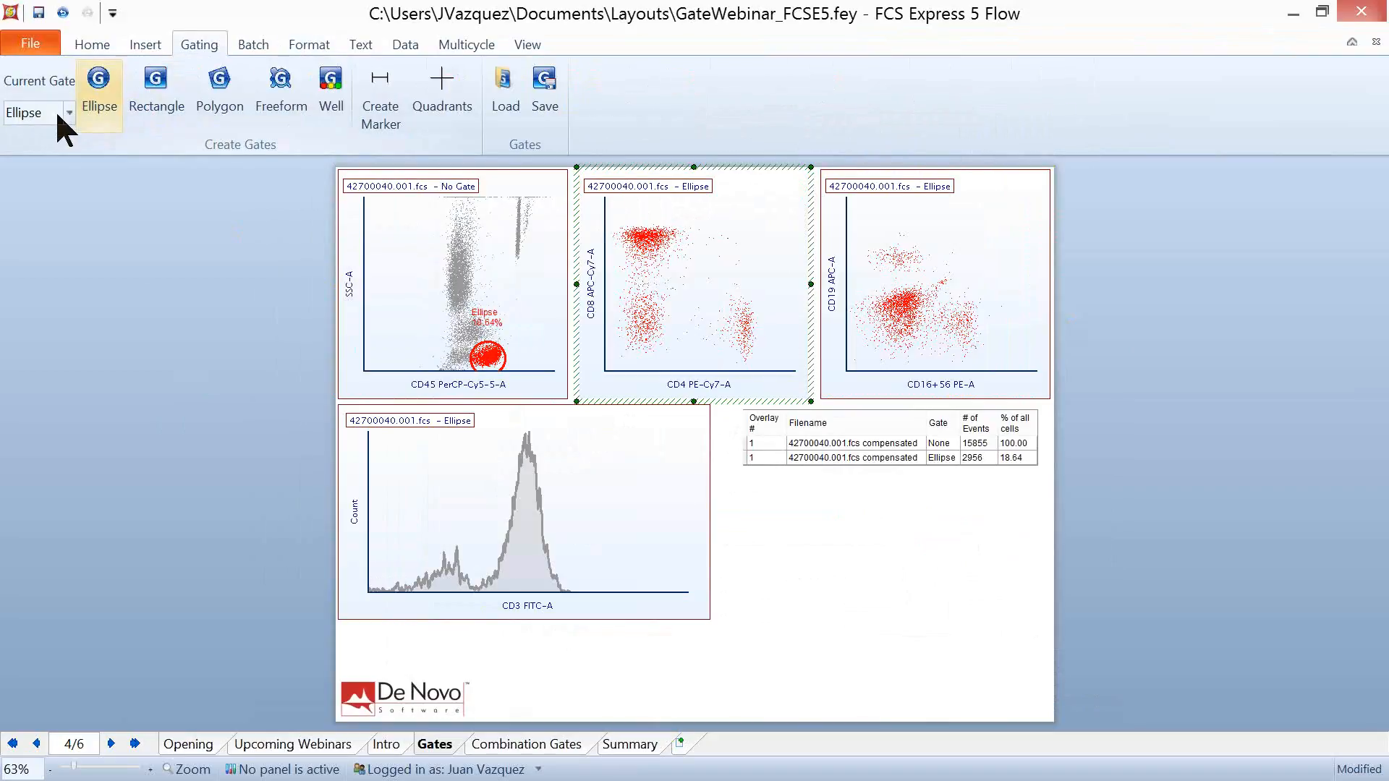
pyautogui.click(65, 113)
pyautogui.click(52, 133)
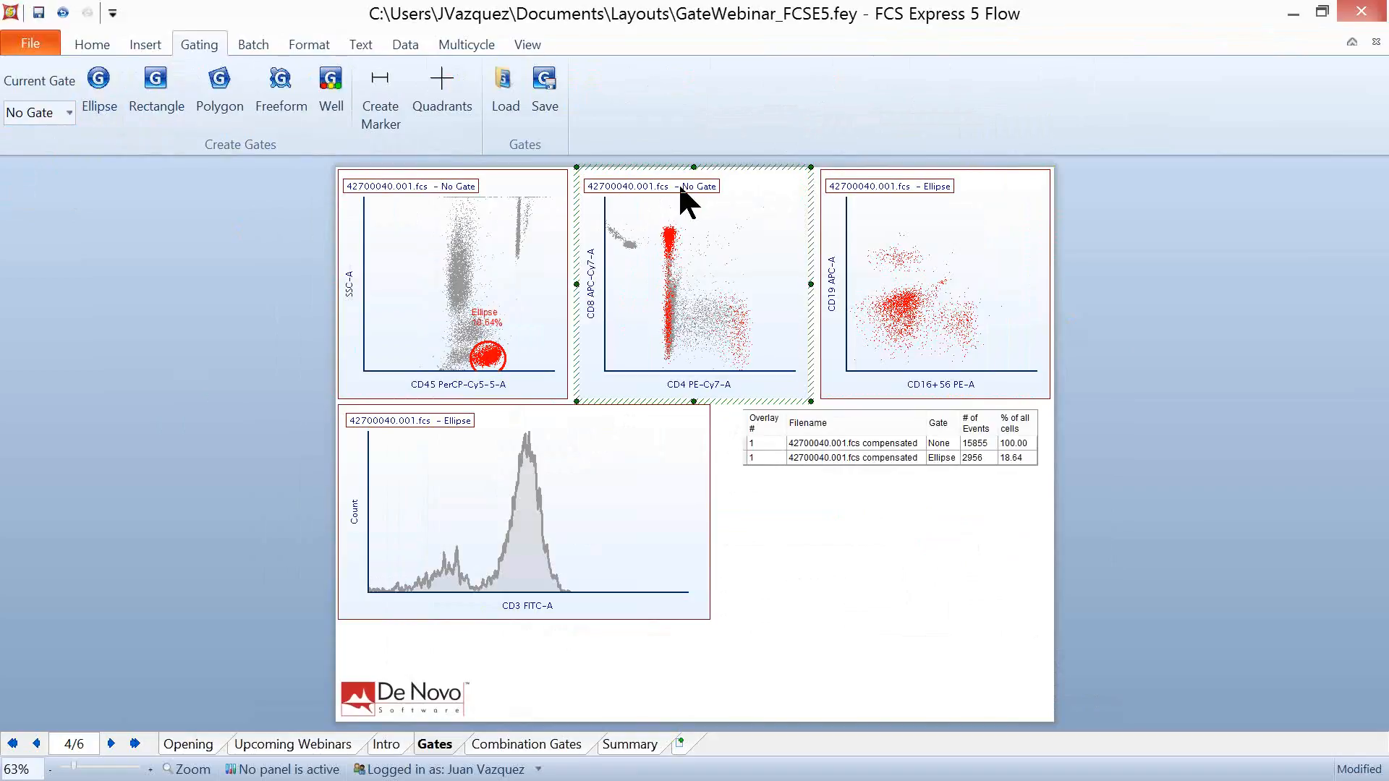
pyautogui.click(63, 12)
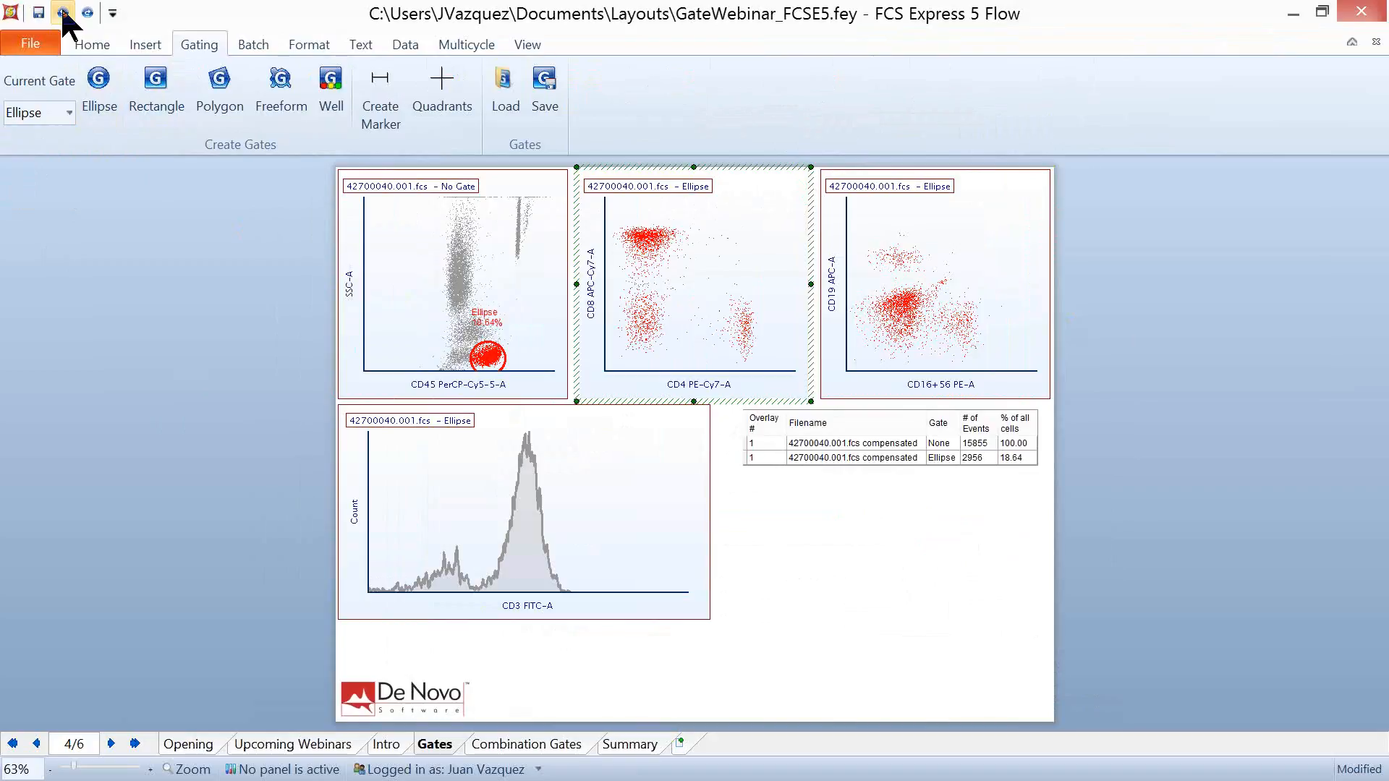
pyautogui.click(123, 289)
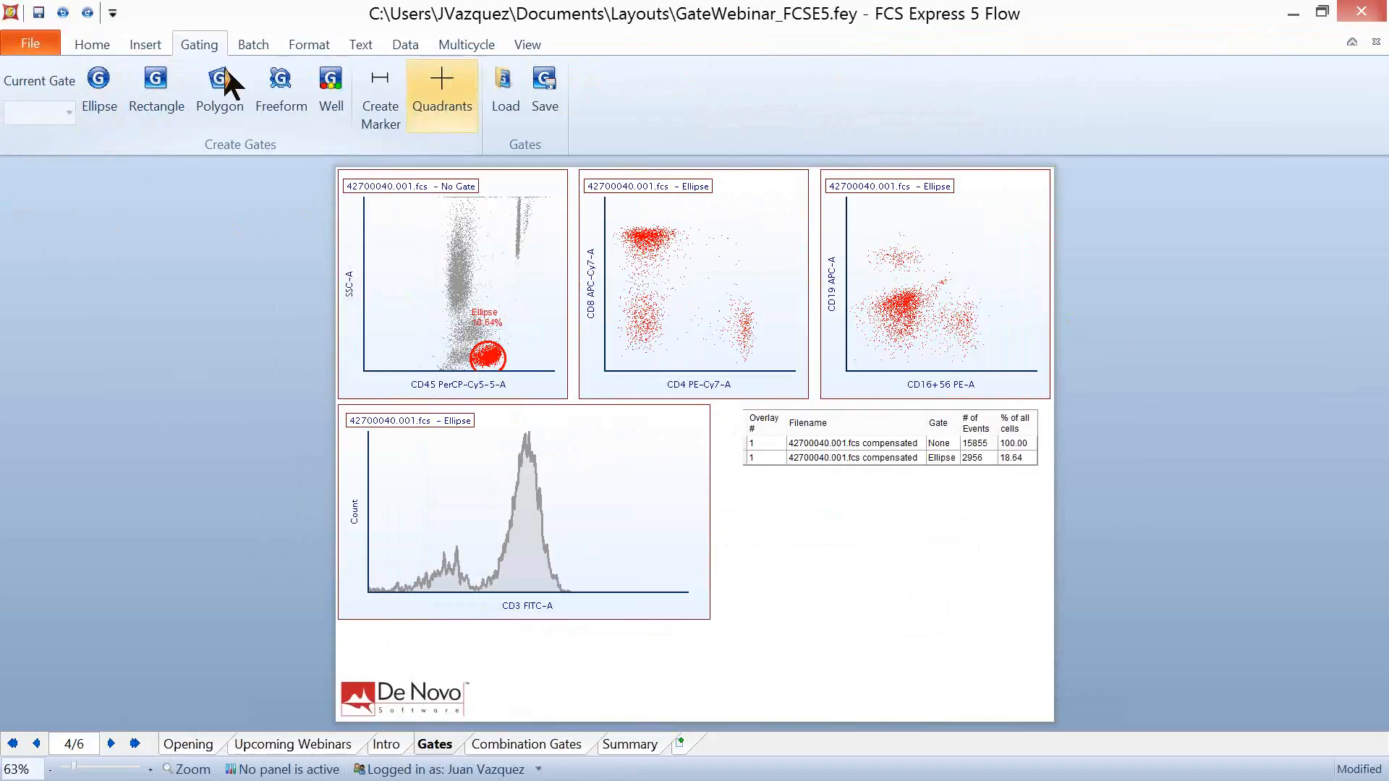
# - Create a rectangle gate named Rectangle, with parent gate Ellipse, around the CD8-bright, CD4-low population on the CD4 versus CD8 plot
pyautogui.click(154, 92)
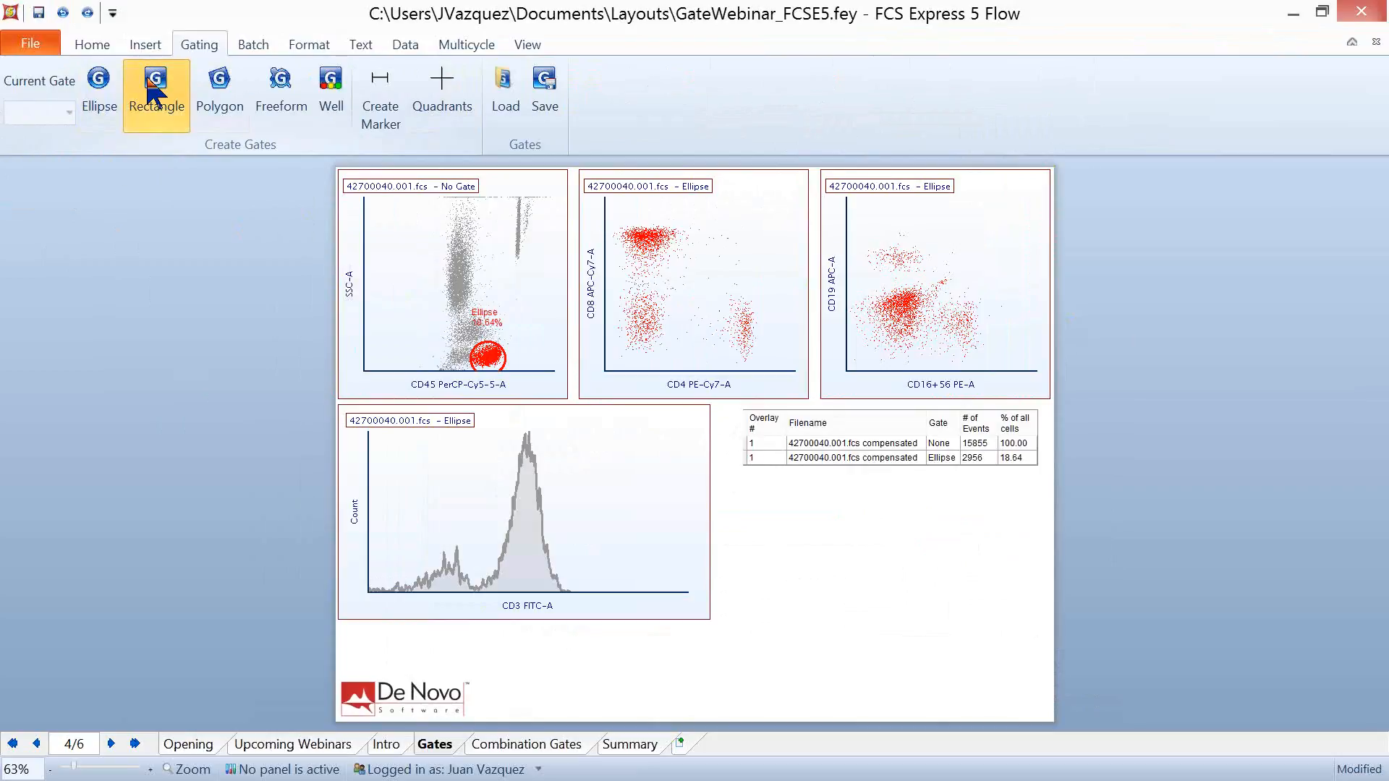
pyautogui.click(683, 260)
pyautogui.moveTo(631, 242); pyautogui.dragTo(604, 213)
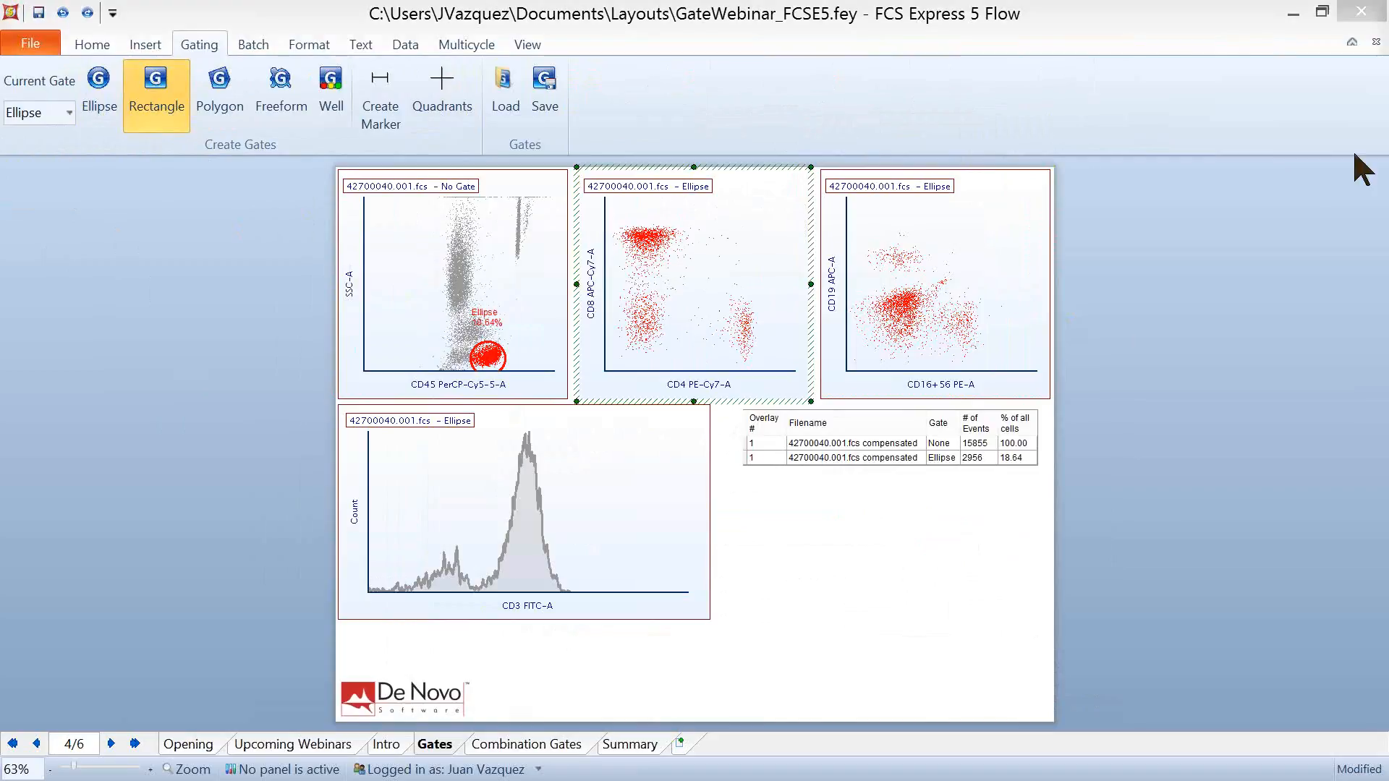
pyautogui.moveTo(1354, 154); pyautogui.dragTo(606, 139)
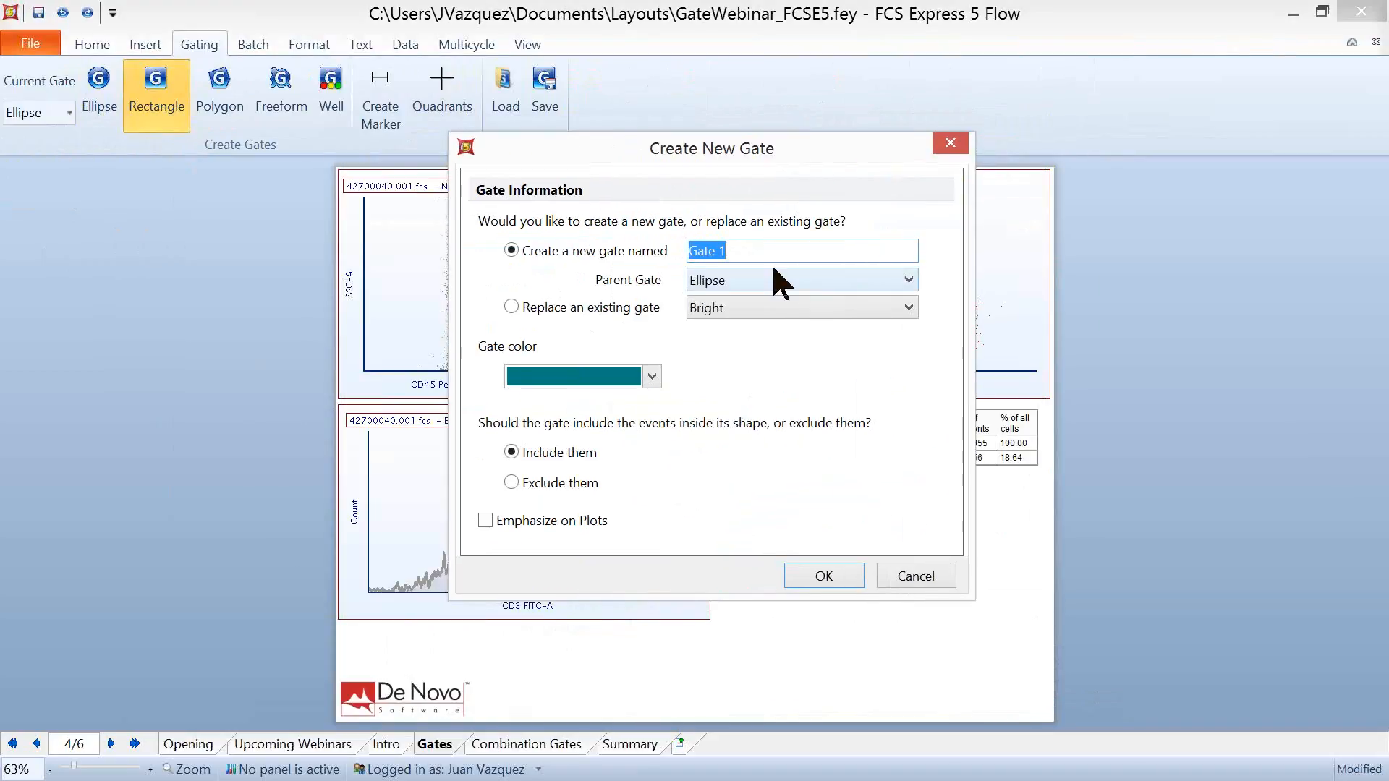
pyautogui.write('Rectangle')
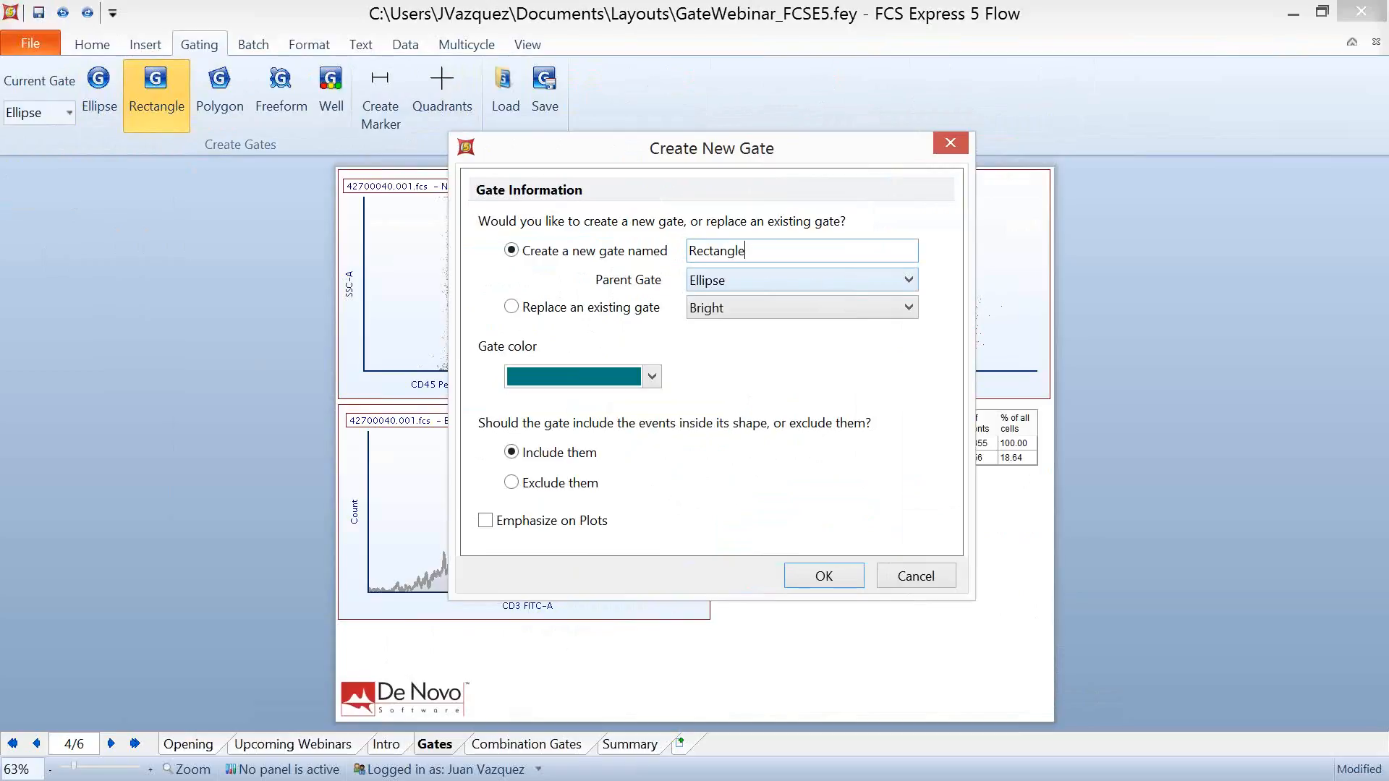
pyautogui.click(834, 572)
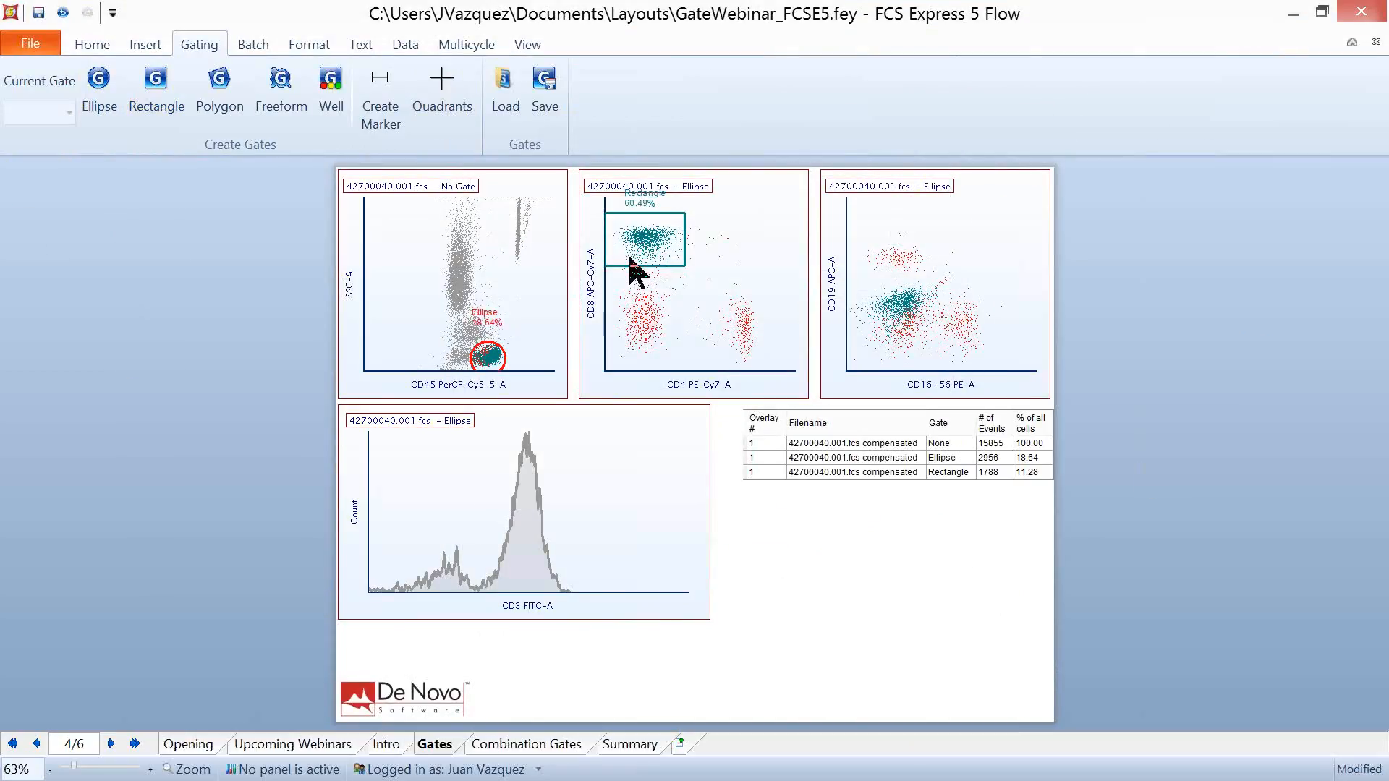
# - Shift the Rectangle gate slightly over the CD8-bright population on the CD4 versus CD8 plot and deselect it
pyautogui.click(631, 261)
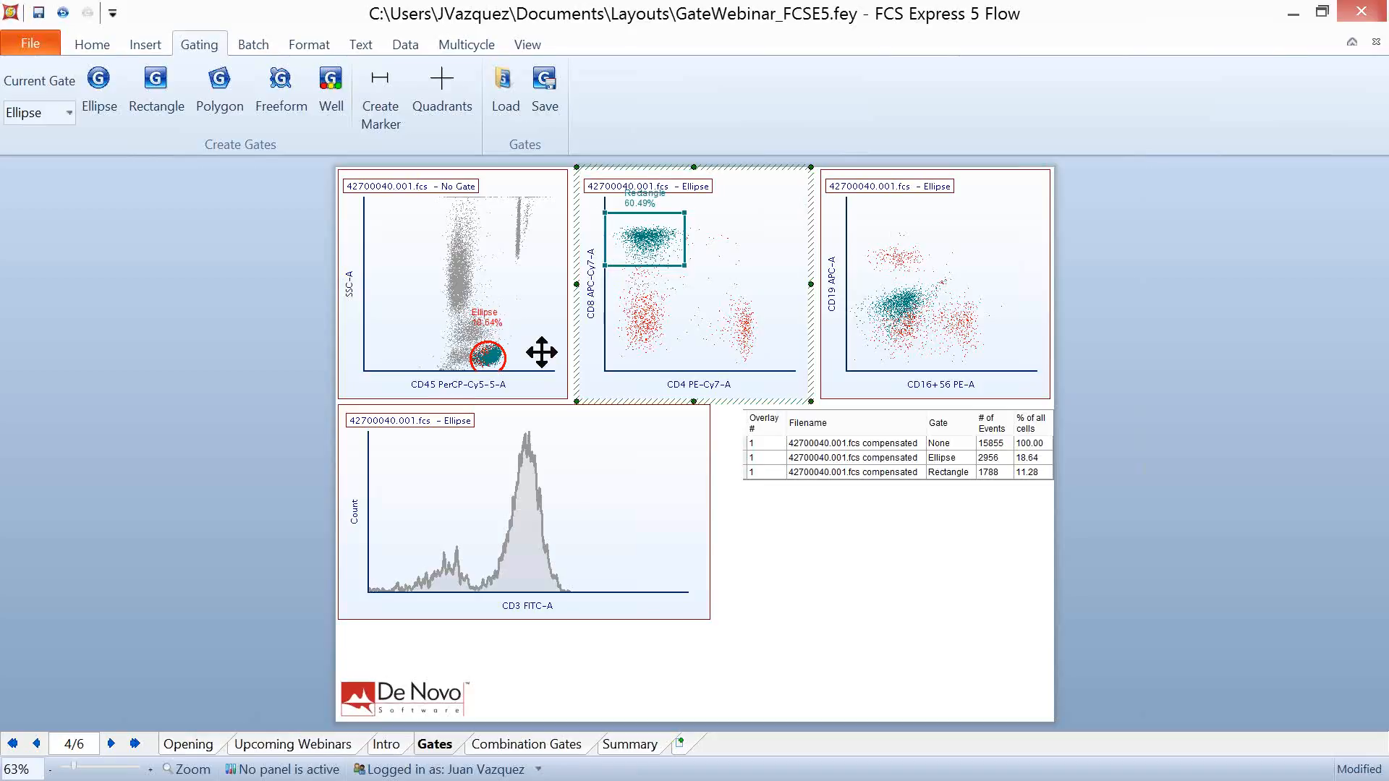
pyautogui.moveTo(641, 234); pyautogui.dragTo(690, 270)
pyautogui.click(145, 360)
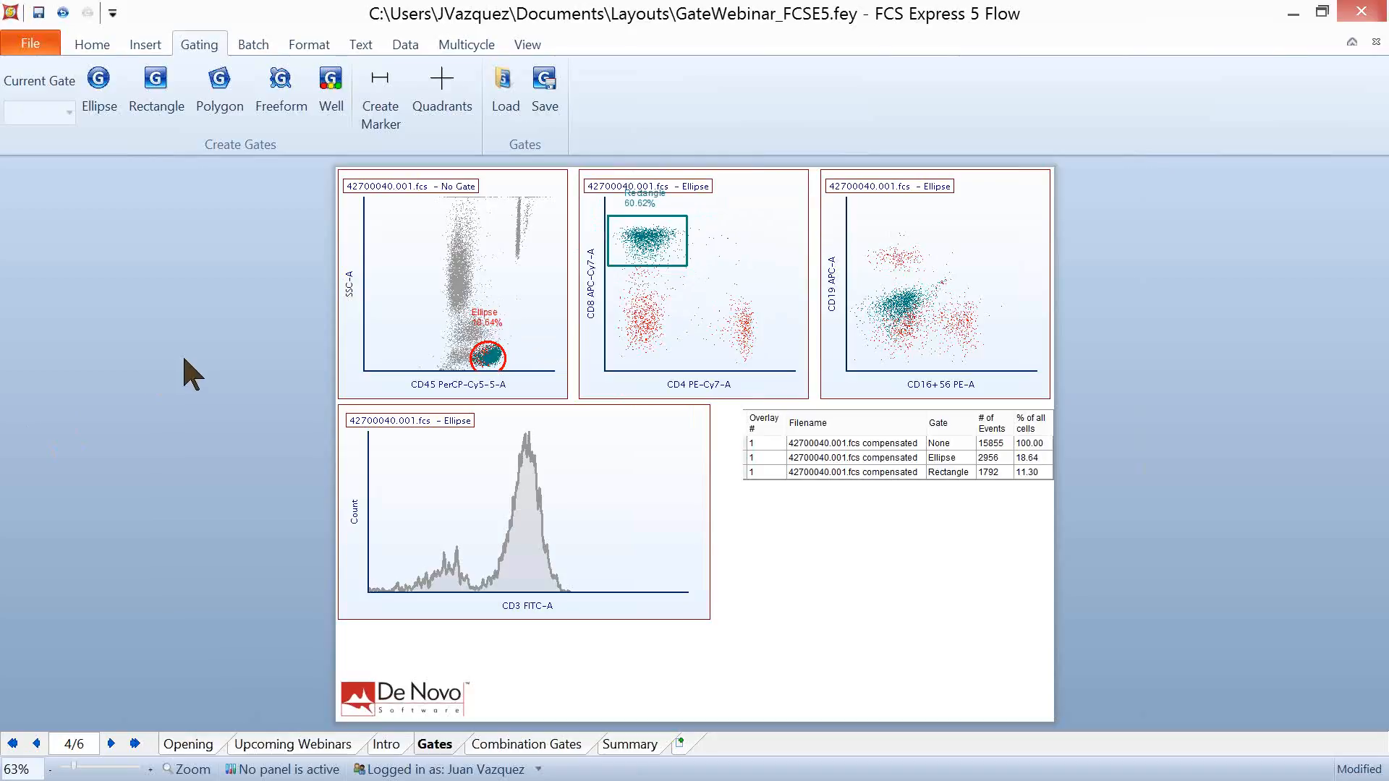
# - Draw a seven-sided polygon gate around the CD4-positive population on the CD4 versus CD8 plot
pyautogui.click(219, 107)
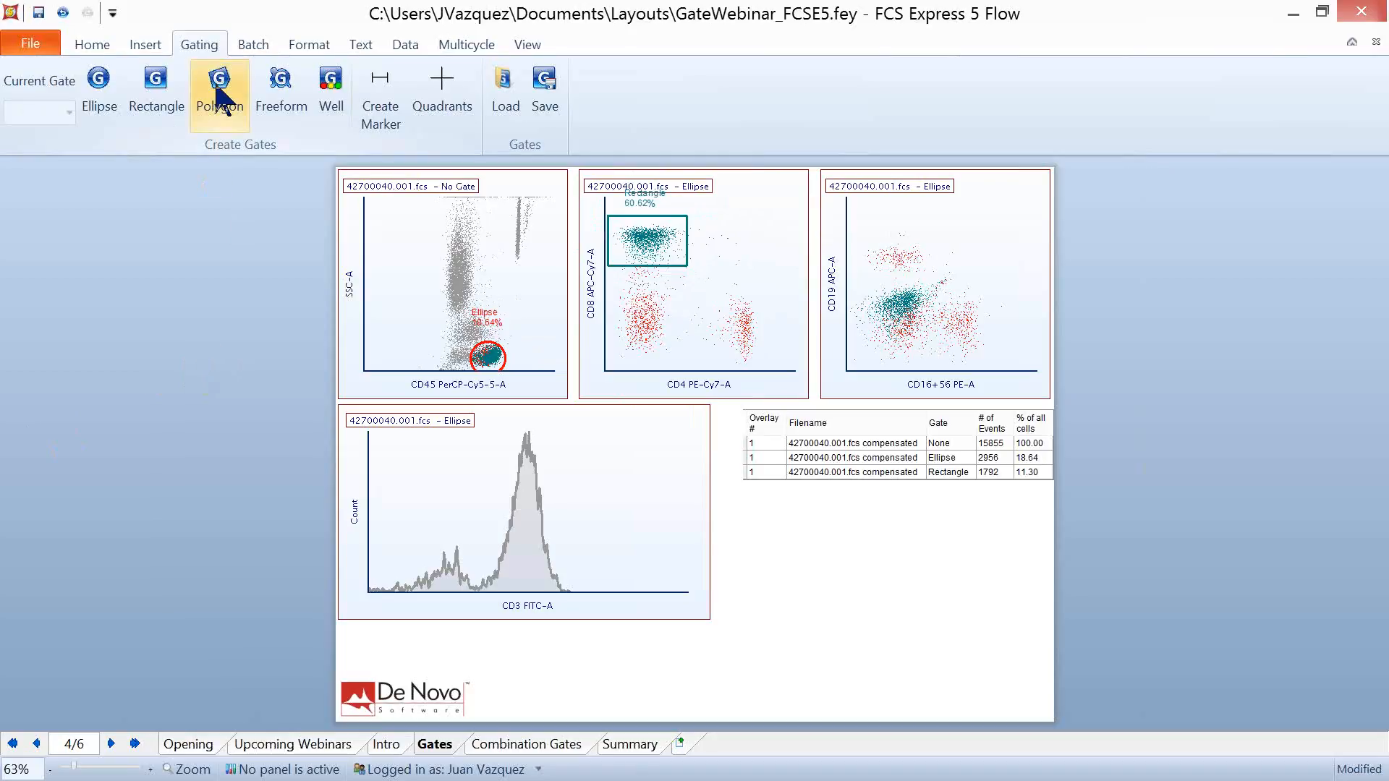
pyautogui.click(718, 360)
pyautogui.click(692, 320)
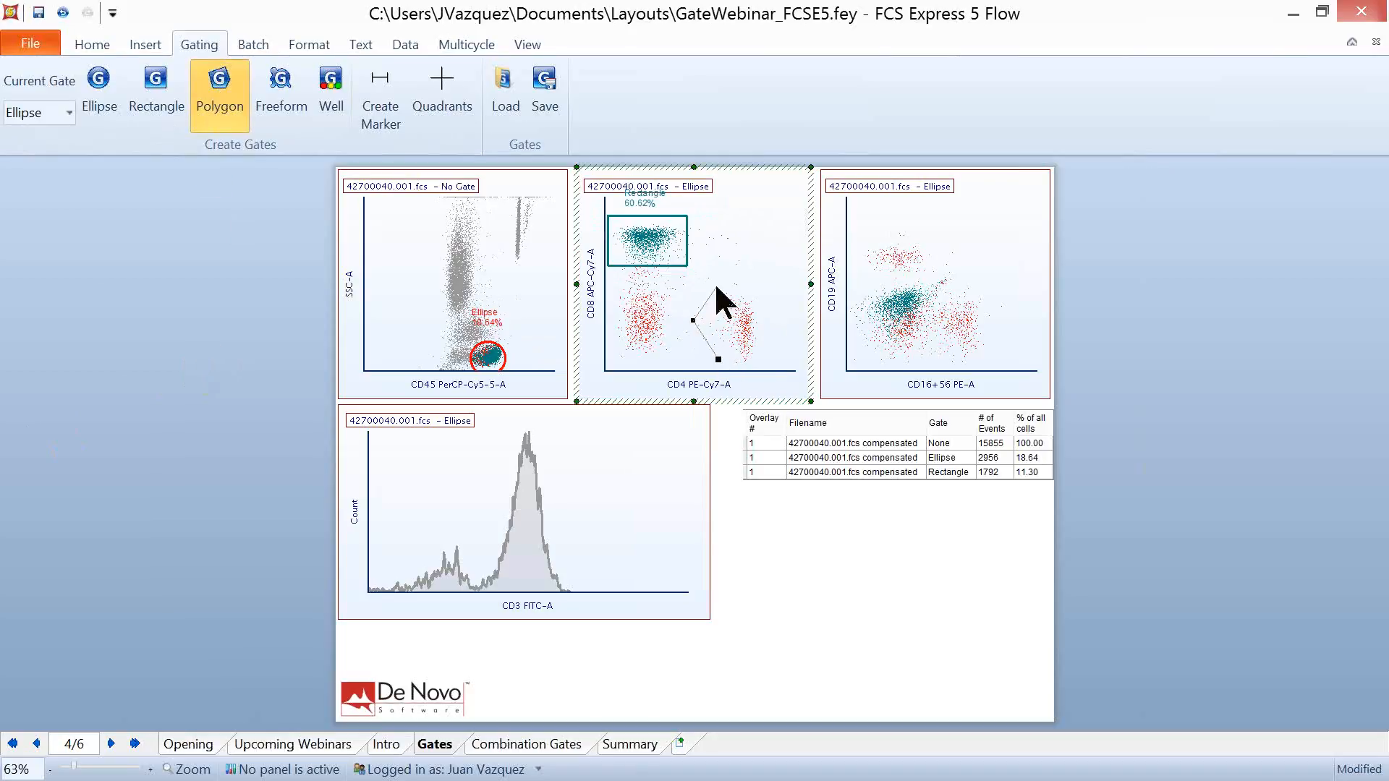
pyautogui.click(743, 277)
pyautogui.click(776, 299)
pyautogui.click(774, 343)
pyautogui.click(761, 368)
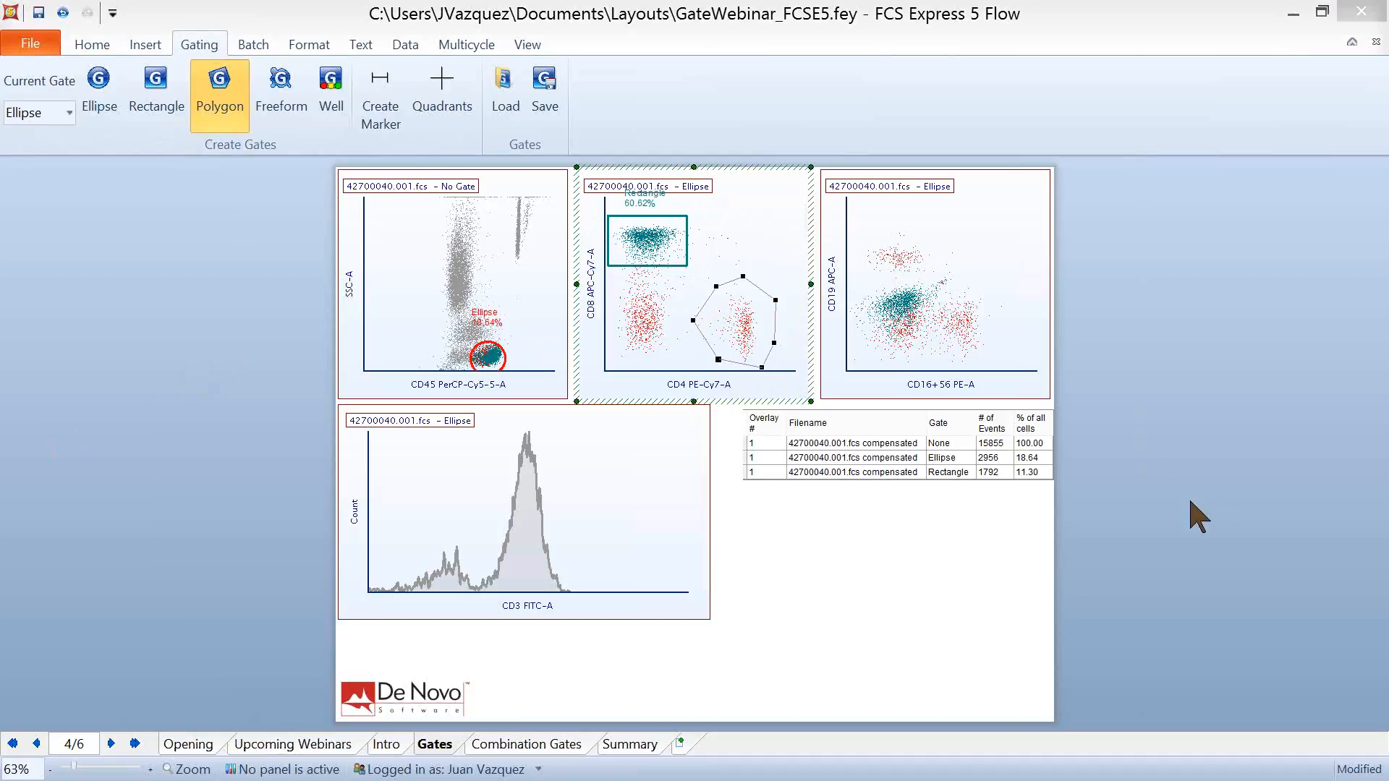
# - Name the new gate Polygon with parent gate Ellipse, make its color light blue, and create it
pyautogui.moveTo(1290, 130); pyautogui.dragTo(297, 166)
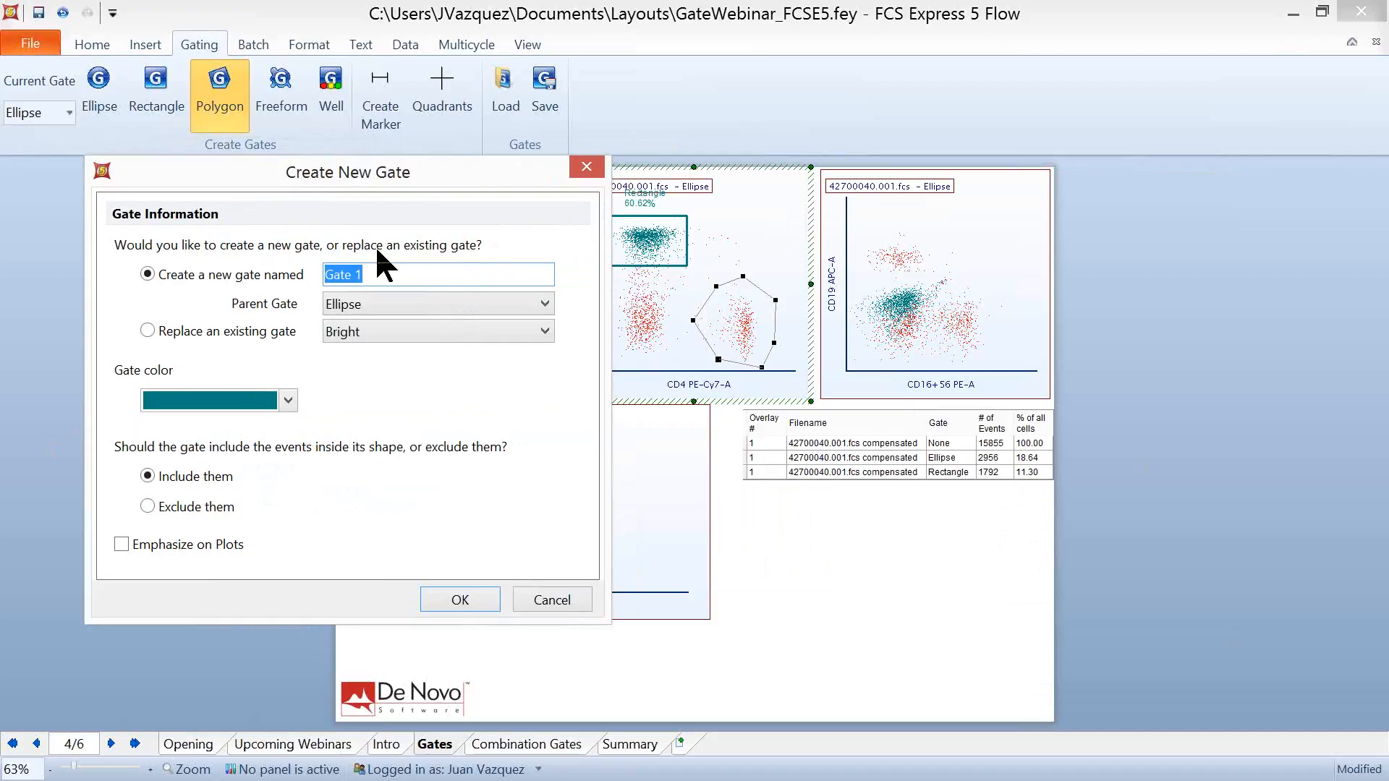
pyautogui.write('Polygon')
pyautogui.click(295, 400)
pyautogui.click(247, 505)
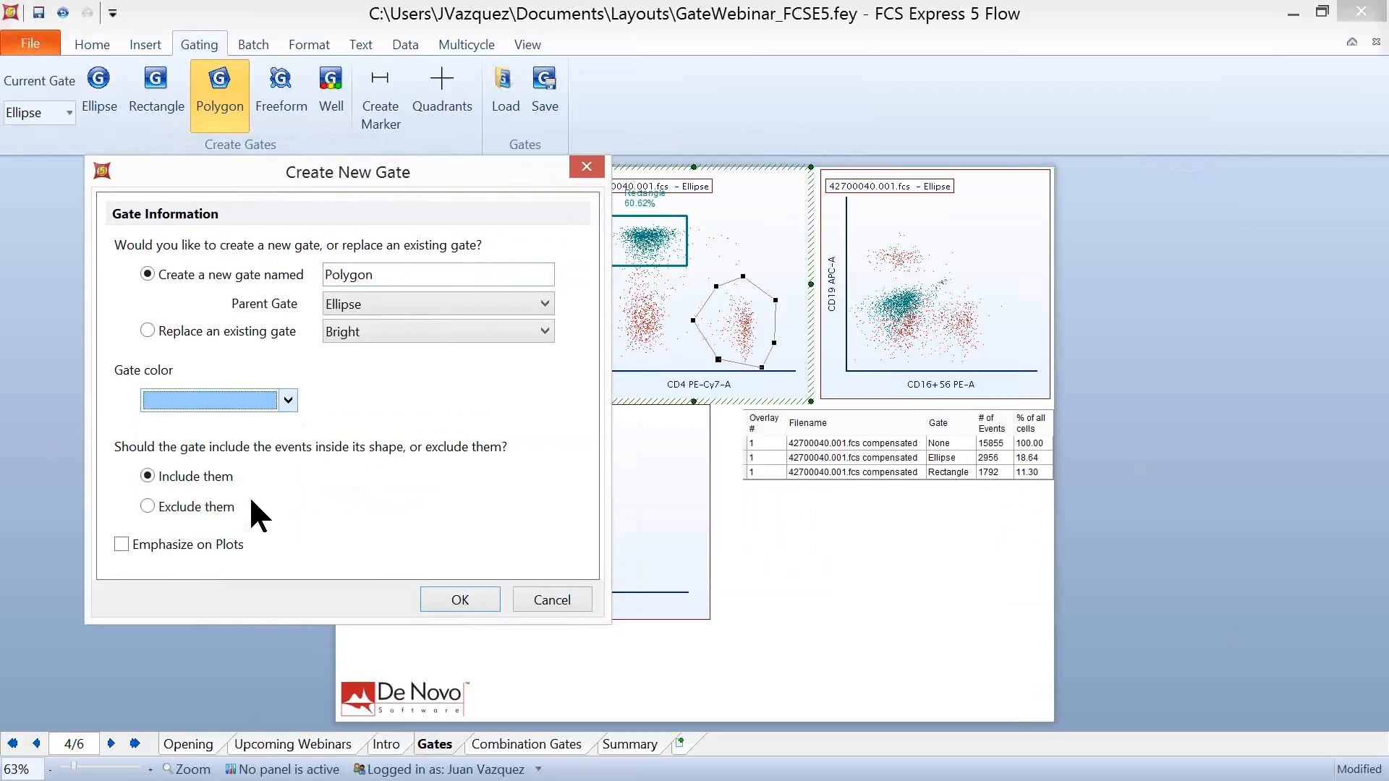
pyautogui.click(450, 601)
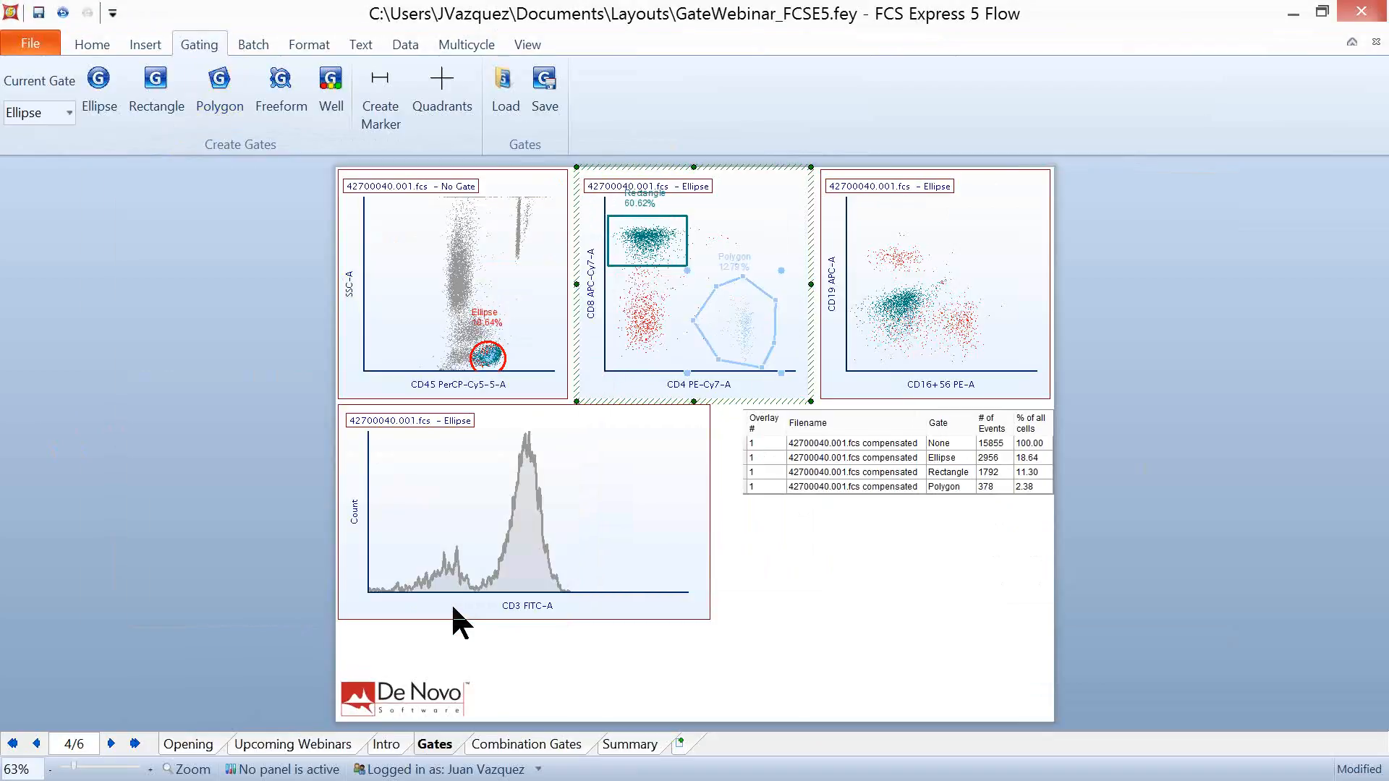
pyautogui.click(929, 605)
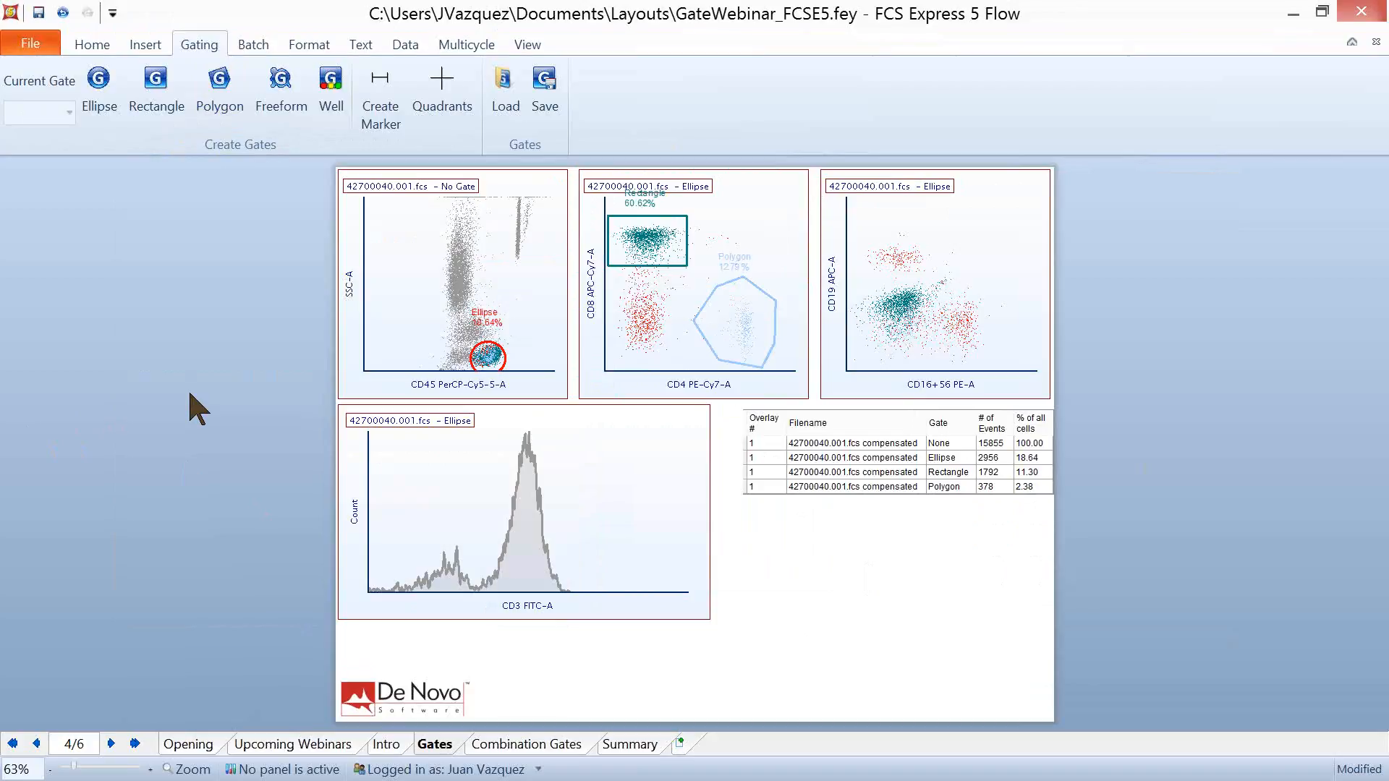
# - Draw a freeform gate around the CD4-positive population and use it to replace the existing Polygon gate
pyautogui.click(281, 93)
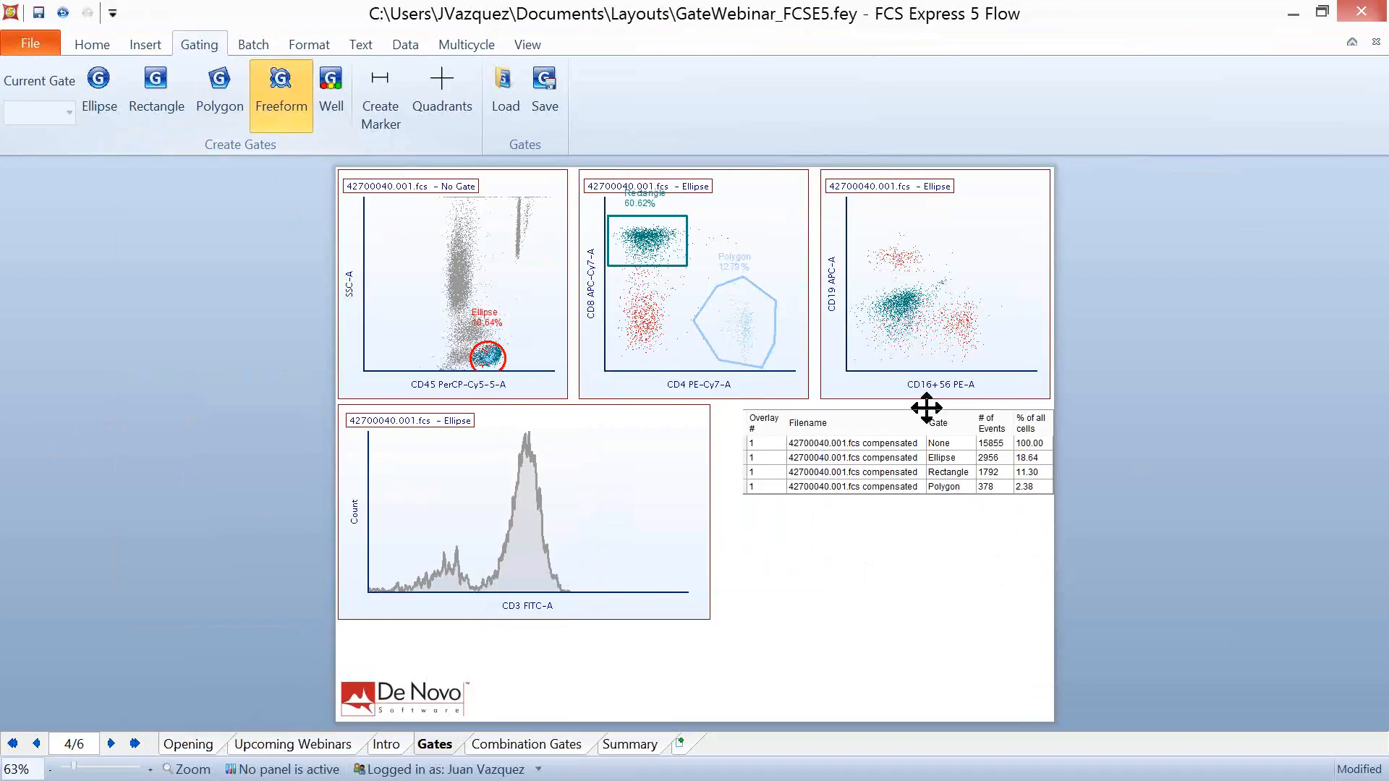
pyautogui.click(771, 308)
pyautogui.moveTo(746, 288)
pyautogui.mouseDown()
pyautogui.moveTo(708, 315)
pyautogui.moveTo(726, 359)
pyautogui.moveTo(782, 350)
pyautogui.moveTo(770, 306)
pyautogui.mouseUp()
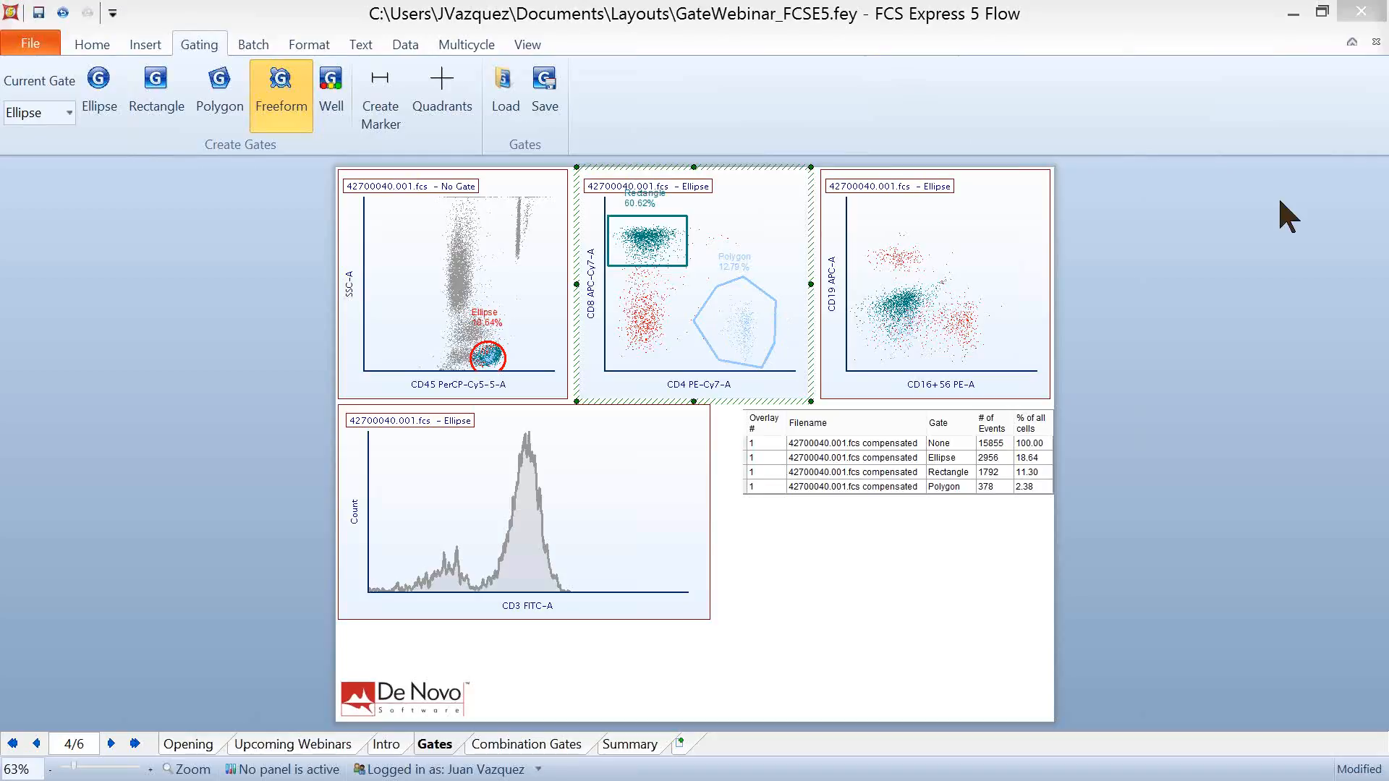
pyautogui.moveTo(1277, 195); pyautogui.dragTo(568, 163)
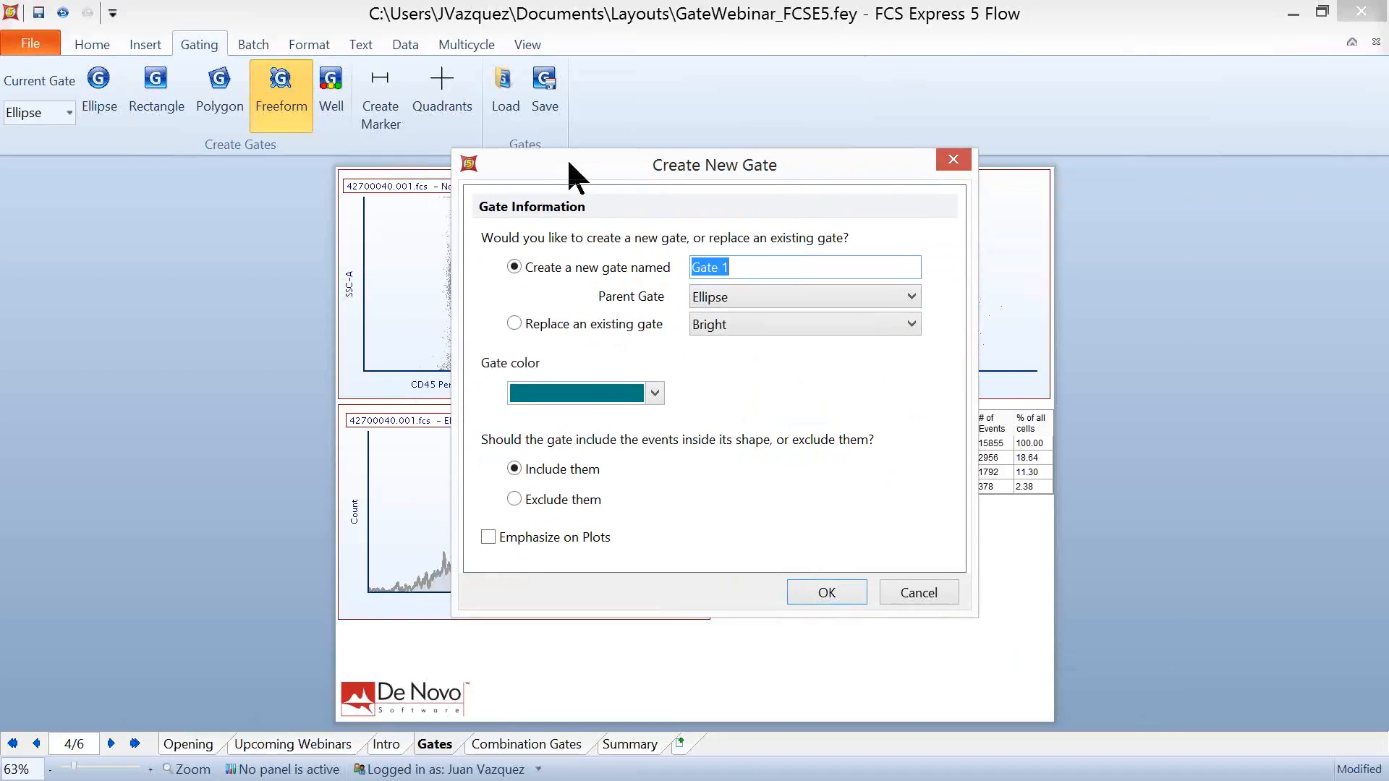
pyautogui.click(513, 323)
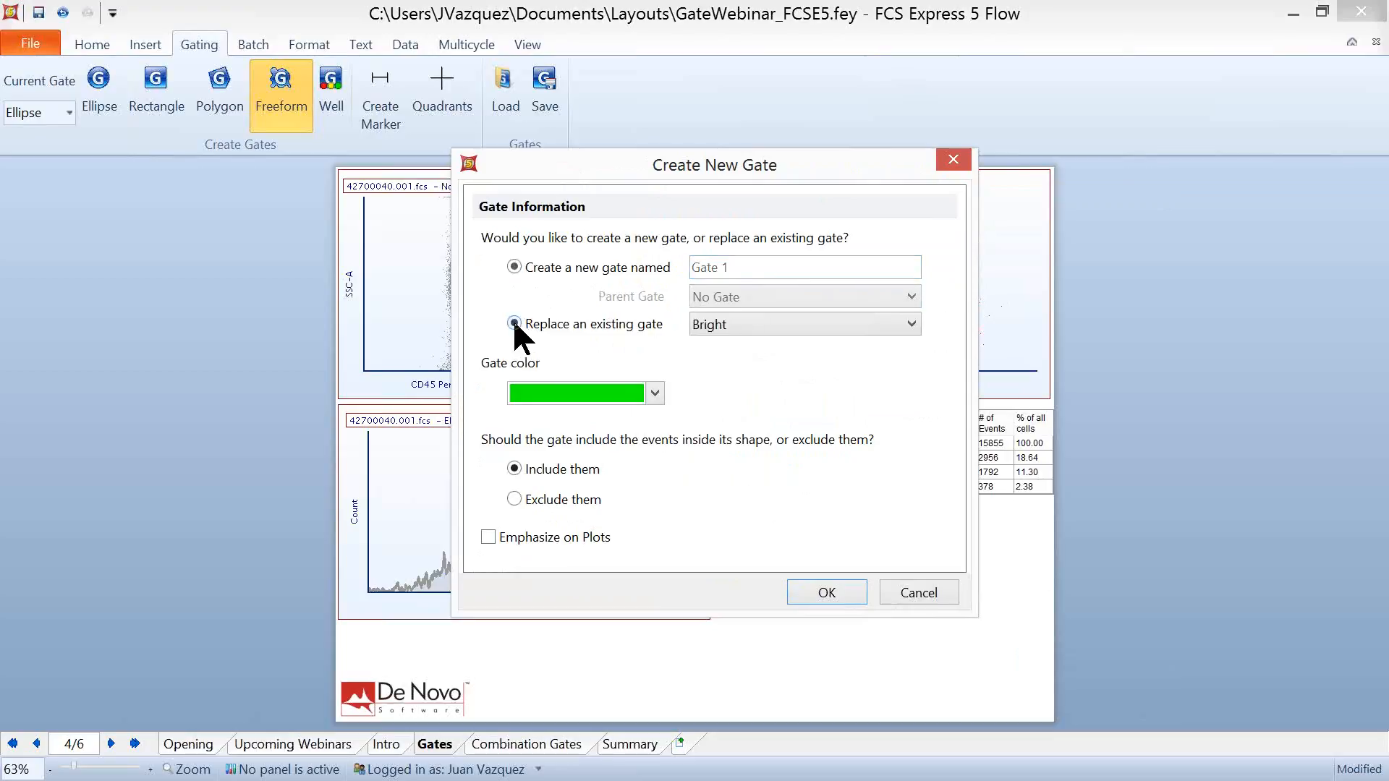
pyautogui.click(858, 324)
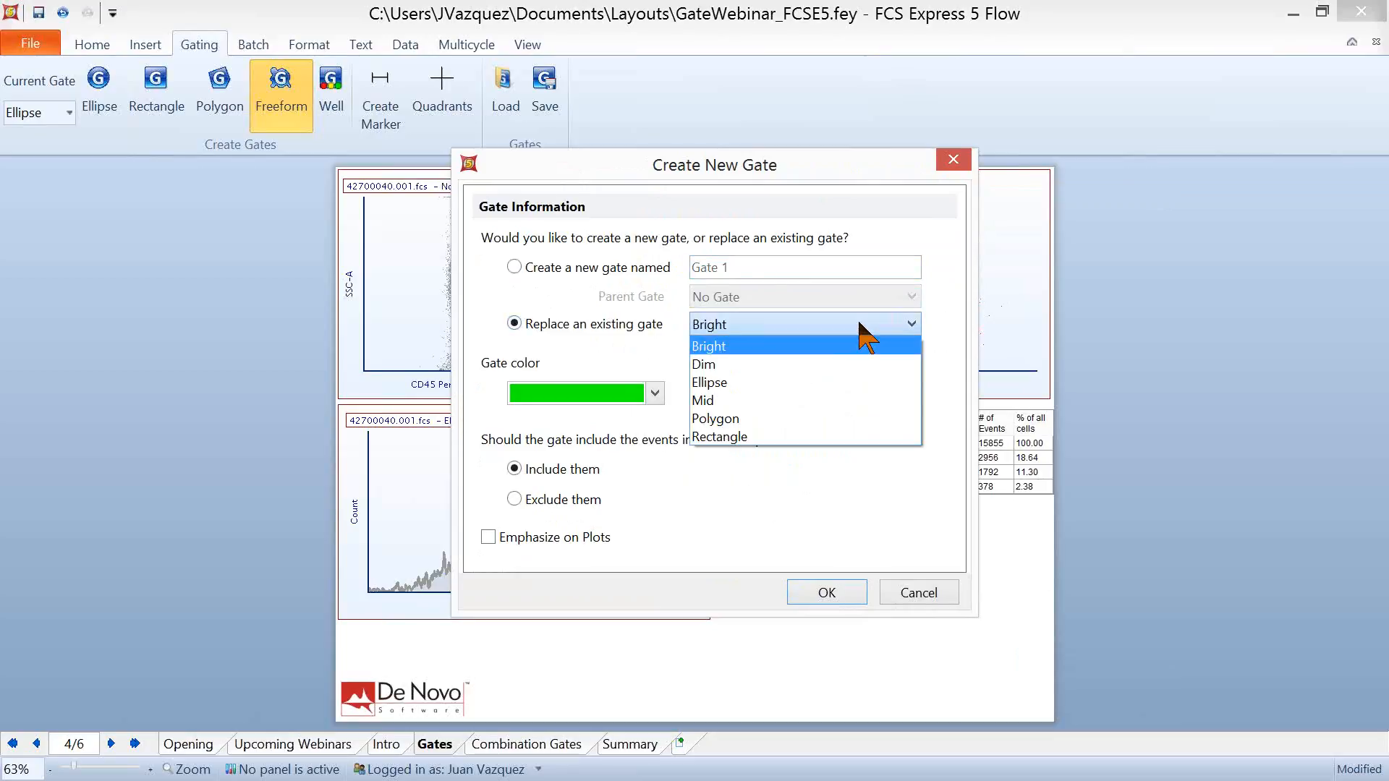
pyautogui.click(718, 418)
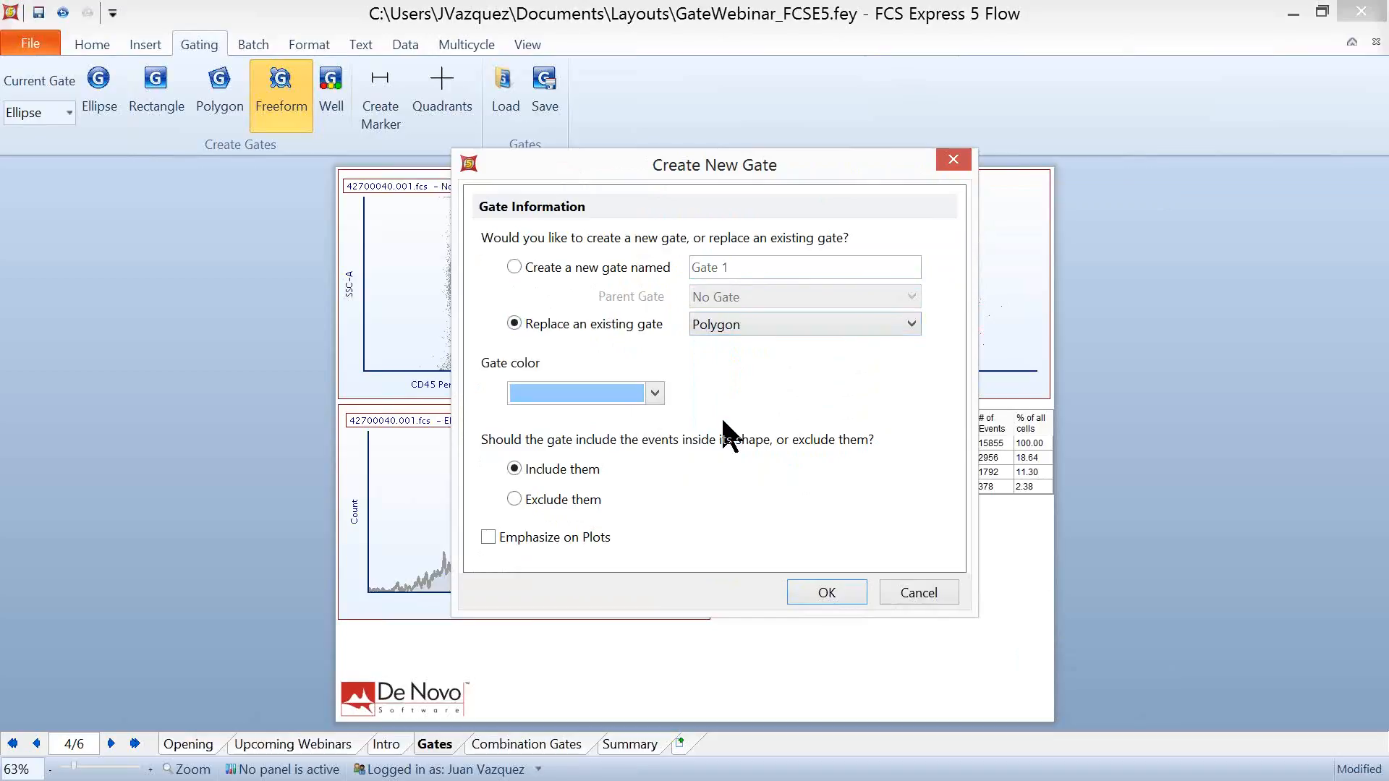
pyautogui.moveTo(749, 163); pyautogui.dragTo(368, 179)
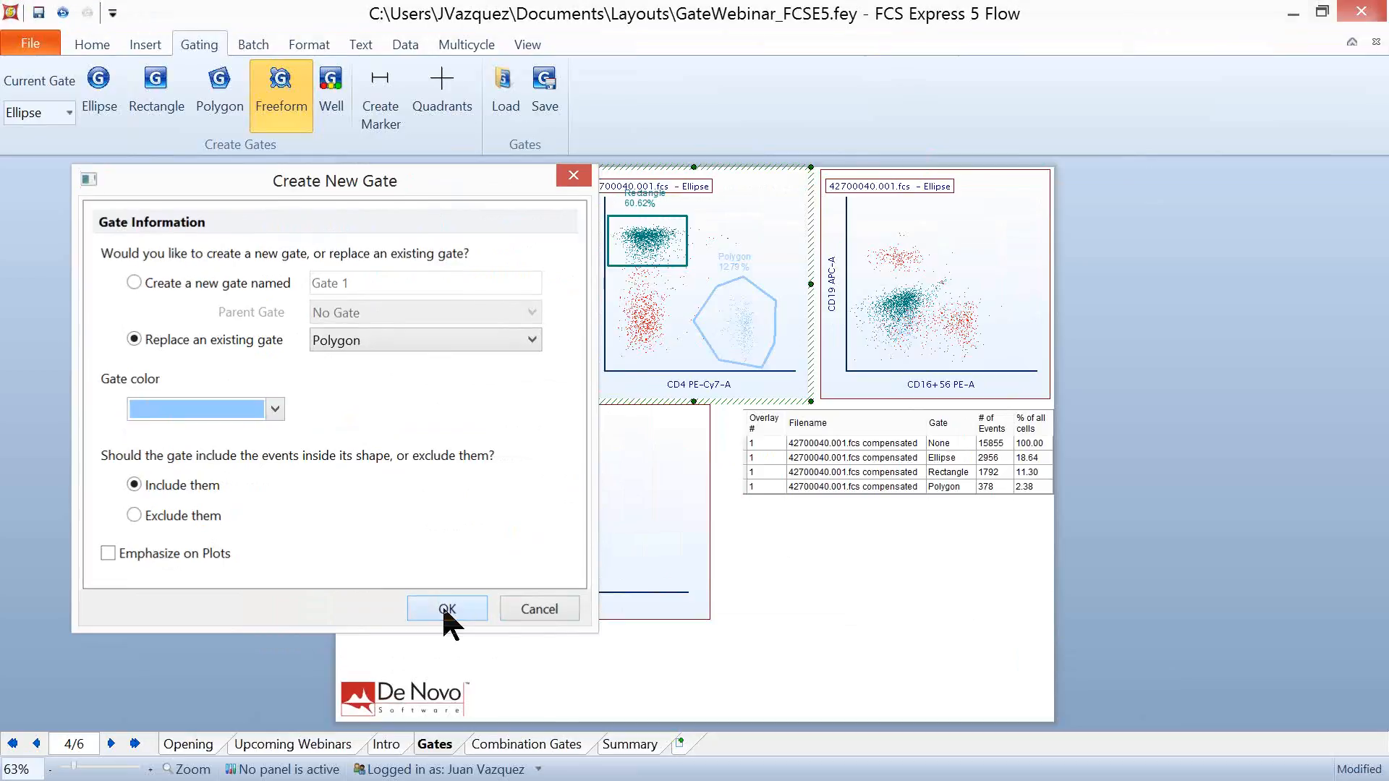
pyautogui.click(446, 608)
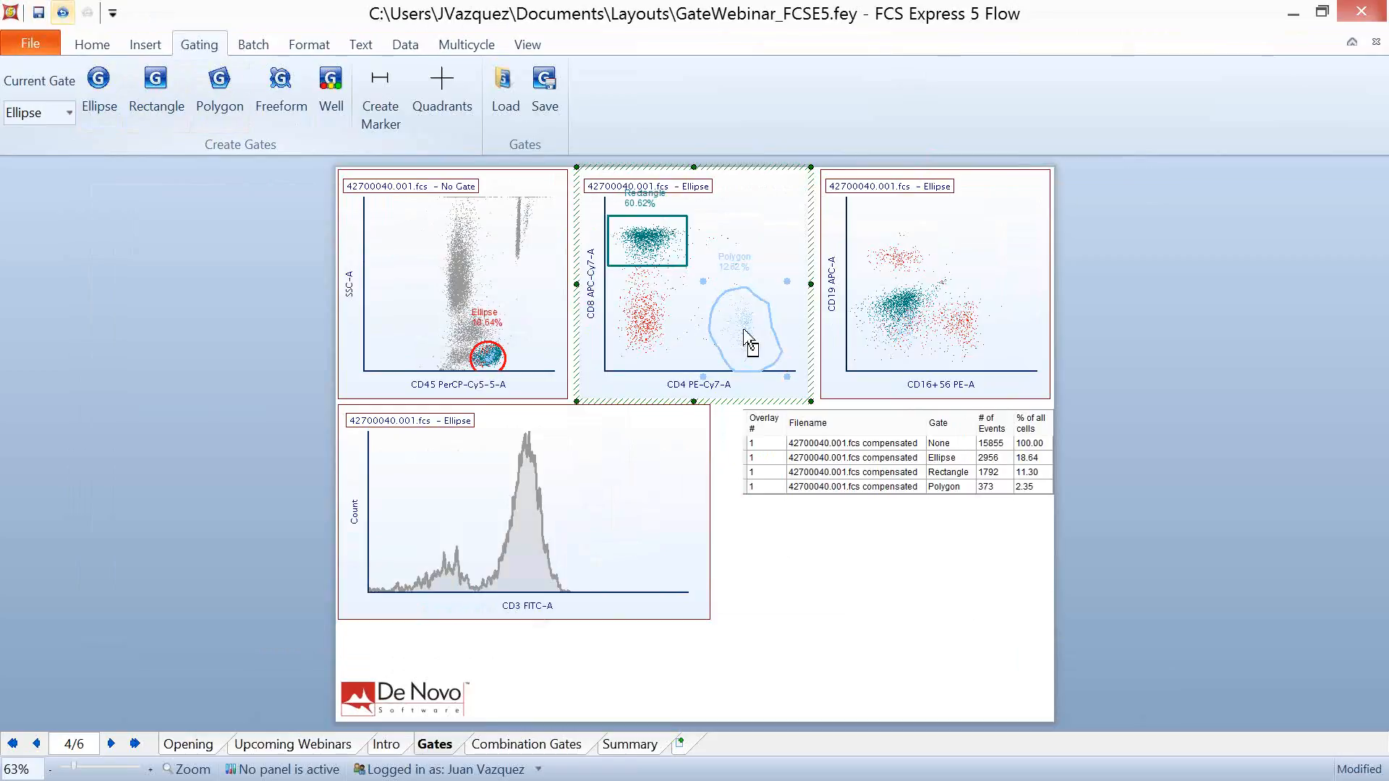
# - Redraw the CD4-positive gate freehand, replacing Polygon with Emphasize on Plots enabled, and nudge the new outline slightly
pyautogui.click(280, 91)
pyautogui.moveTo(728, 361)
pyautogui.mouseDown()
pyautogui.moveTo(769, 348)
pyautogui.moveTo(742, 282)
pyautogui.moveTo(709, 311)
pyautogui.moveTo(731, 373)
pyautogui.mouseUp()
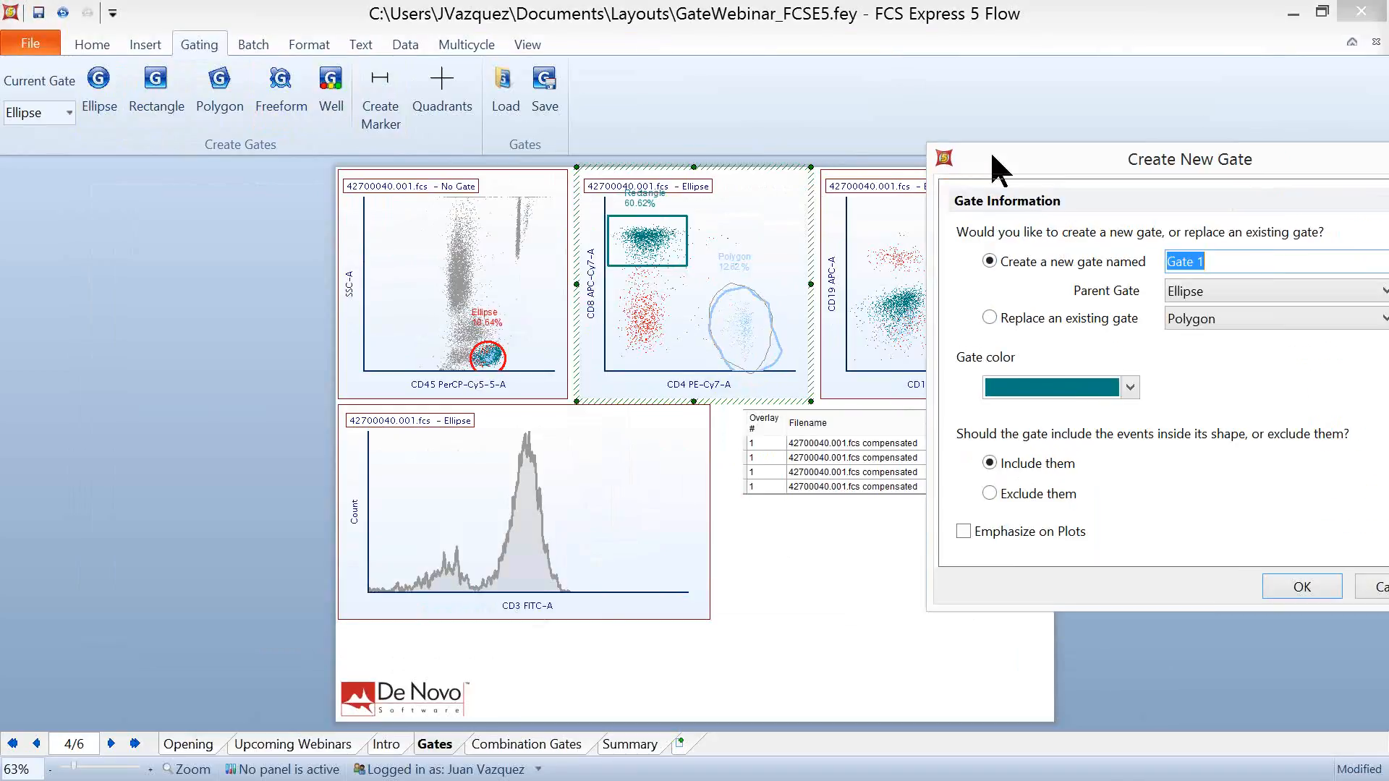
pyautogui.moveTo(992, 160)
pyautogui.mouseDown()
pyautogui.moveTo(410, 106)
pyautogui.moveTo(425, 108)
pyautogui.mouseUp()
pyautogui.click(396, 265)
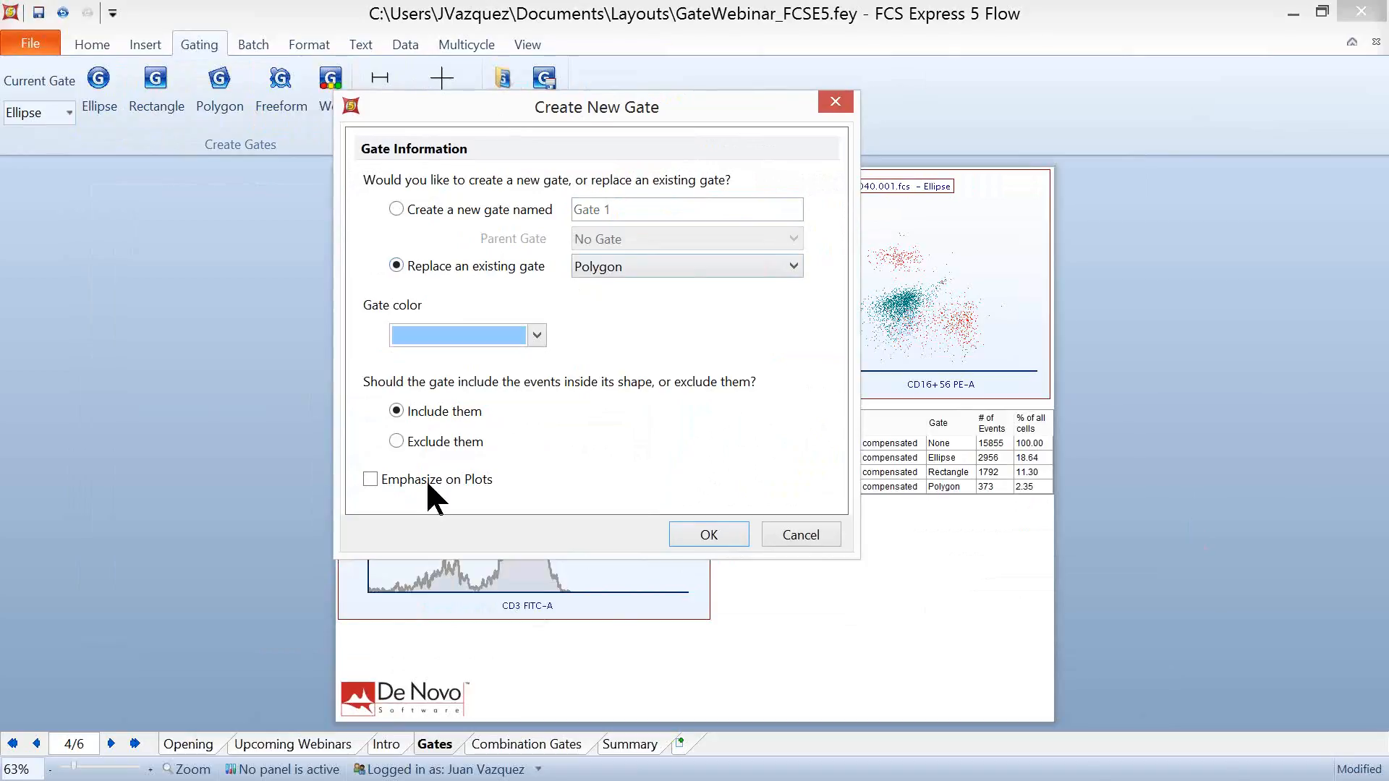
pyautogui.click(368, 481)
pyautogui.click(709, 535)
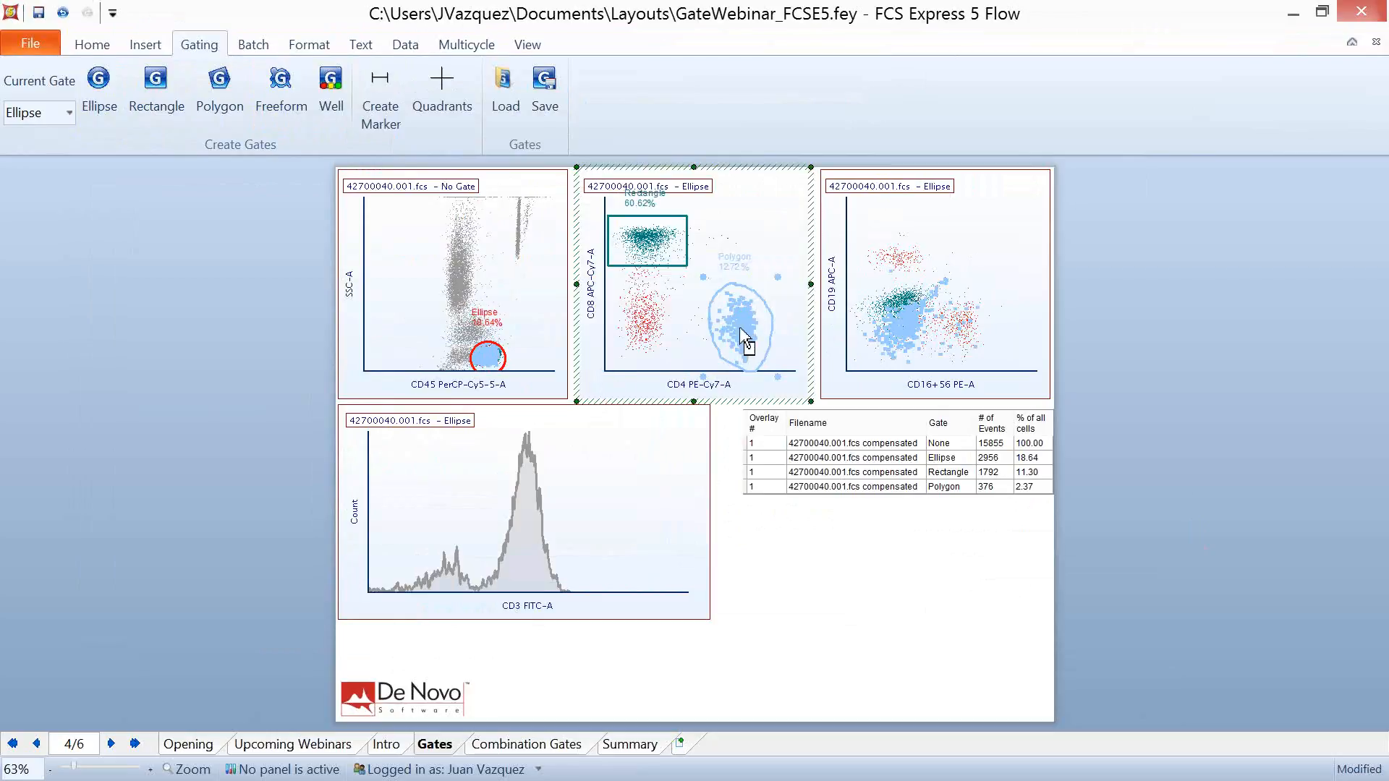
pyautogui.moveTo(741, 330)
pyautogui.mouseDown()
pyautogui.moveTo(684, 318)
pyautogui.moveTo(741, 327)
pyautogui.mouseUp()
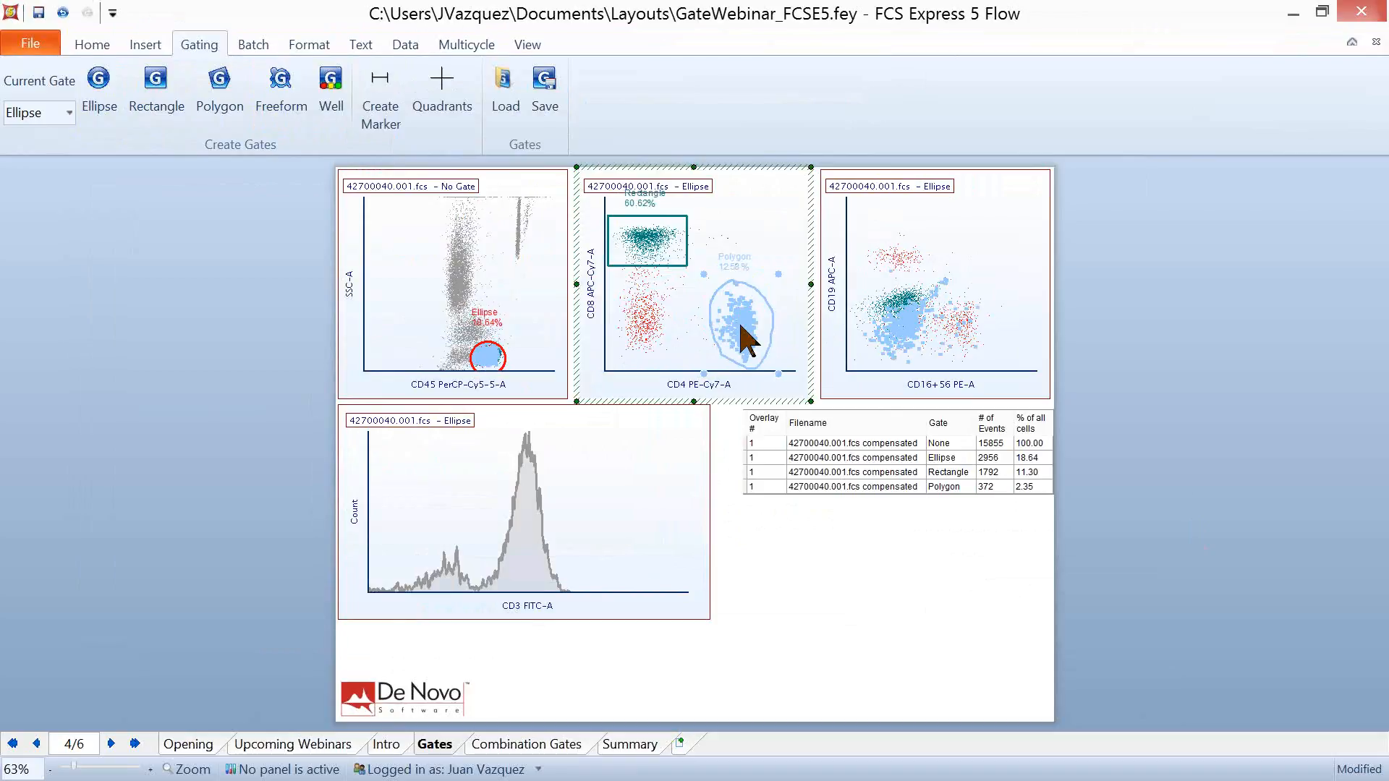
pyautogui.click(1191, 316)
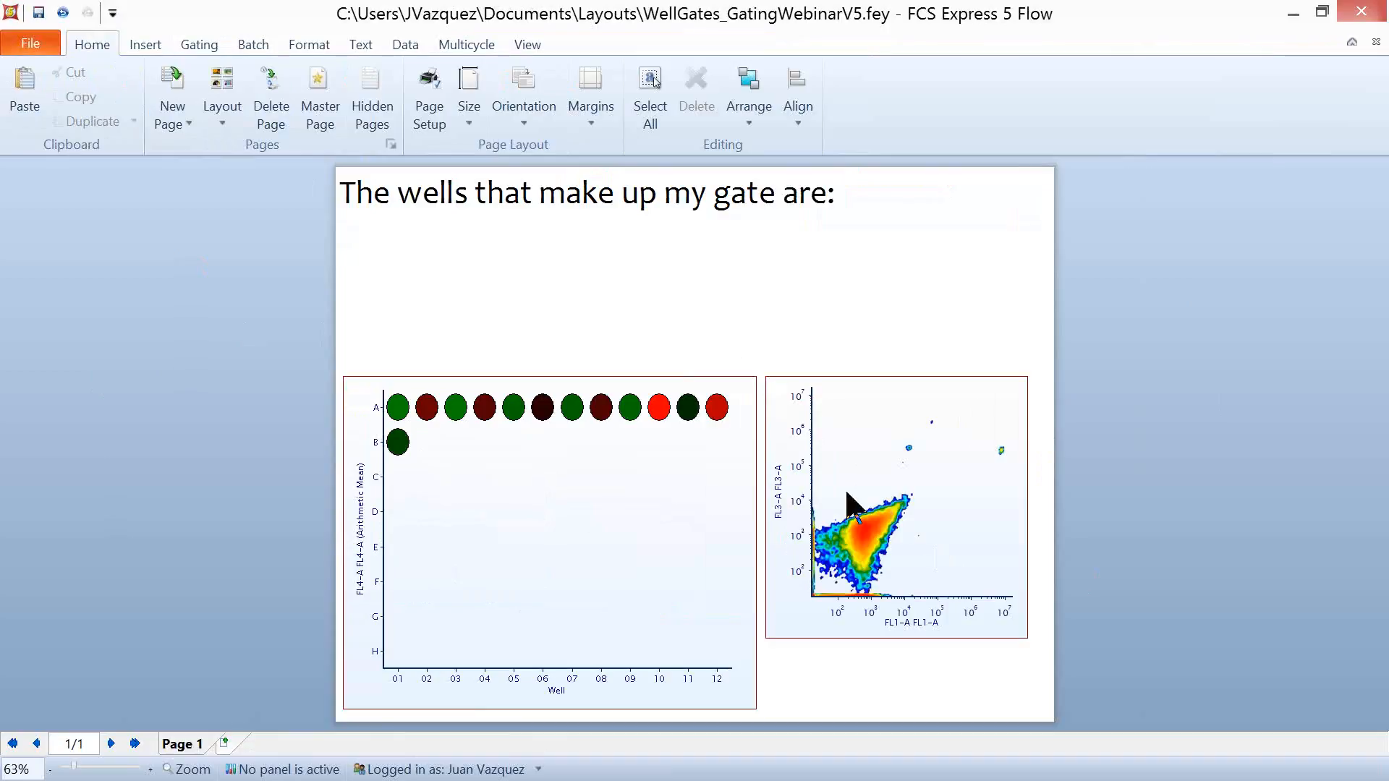
# - Create a well gate named Well gate from well A10 on the plate heat map, including its events and keeping the red color
pyautogui.click(197, 45)
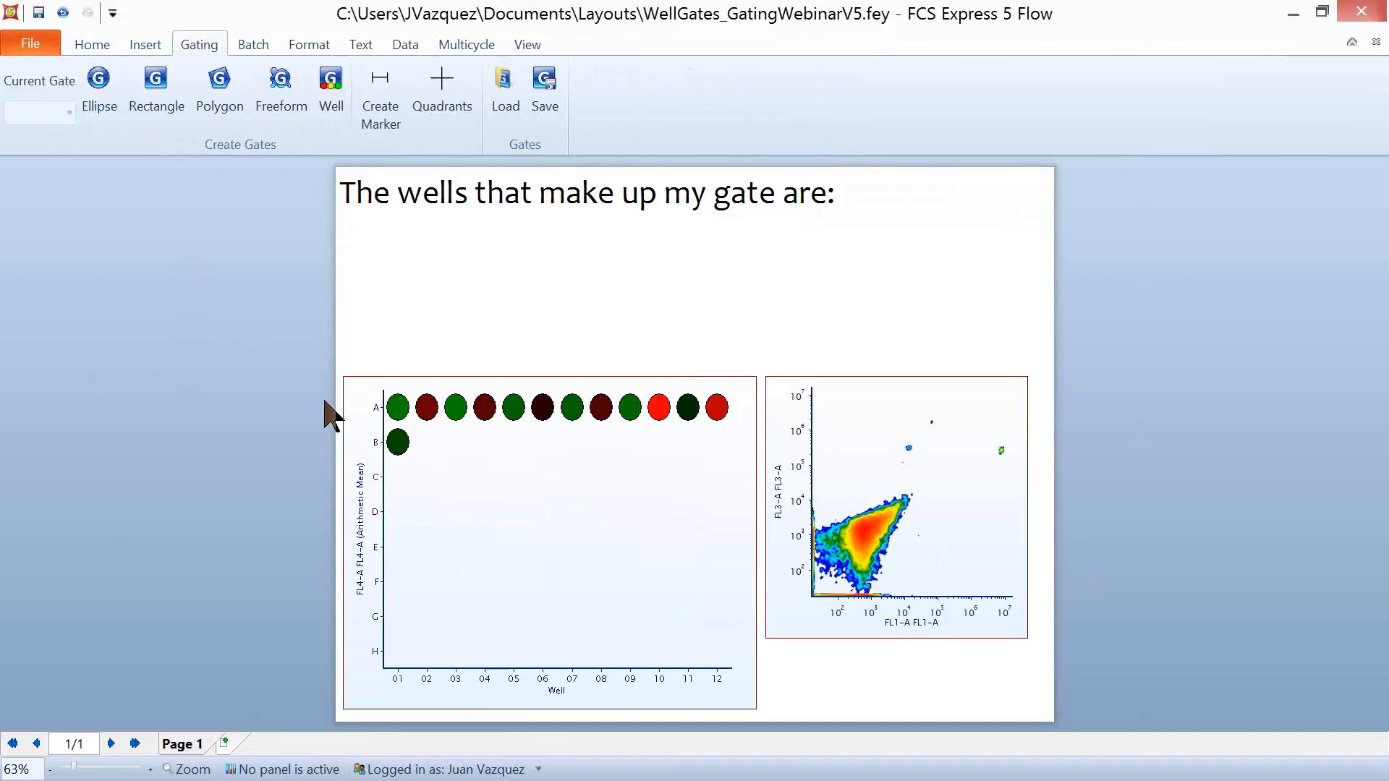
pyautogui.click(331, 93)
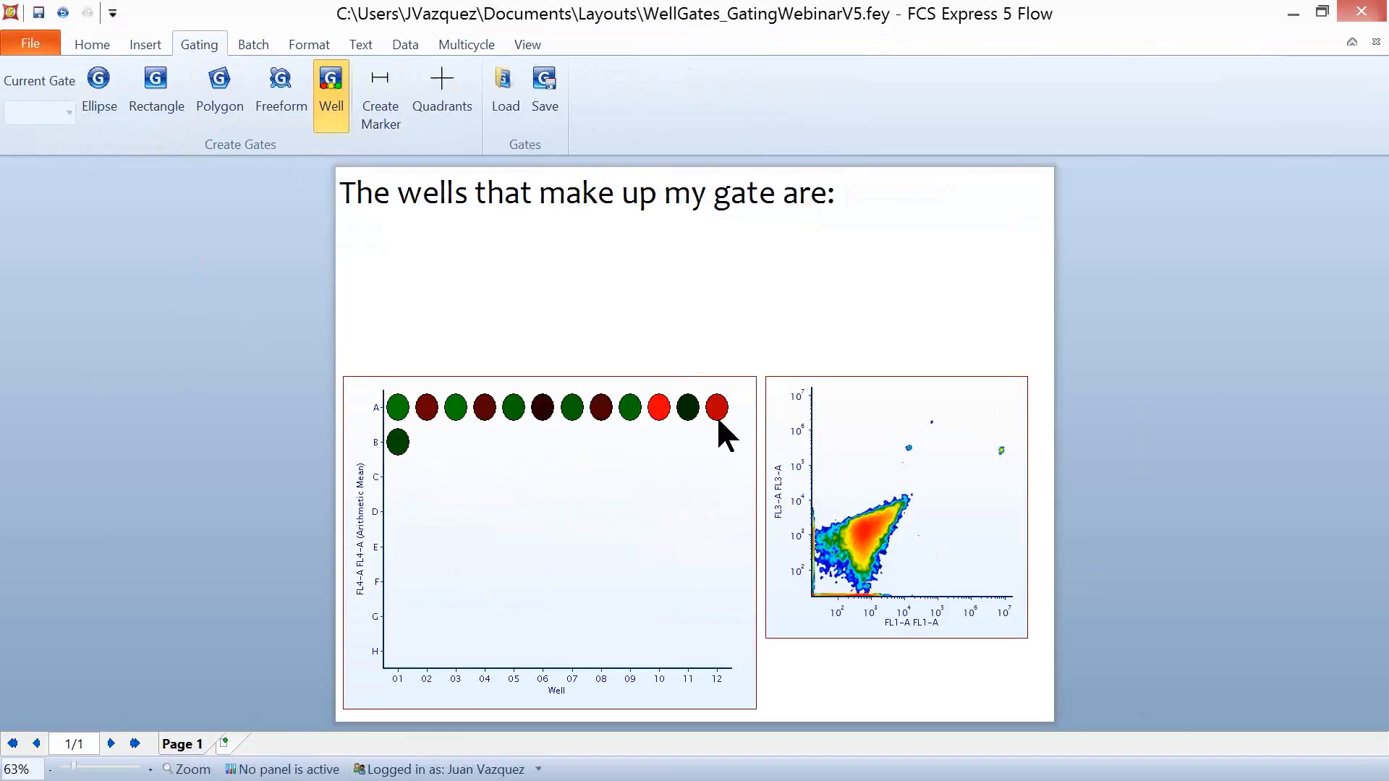
pyautogui.click(659, 411)
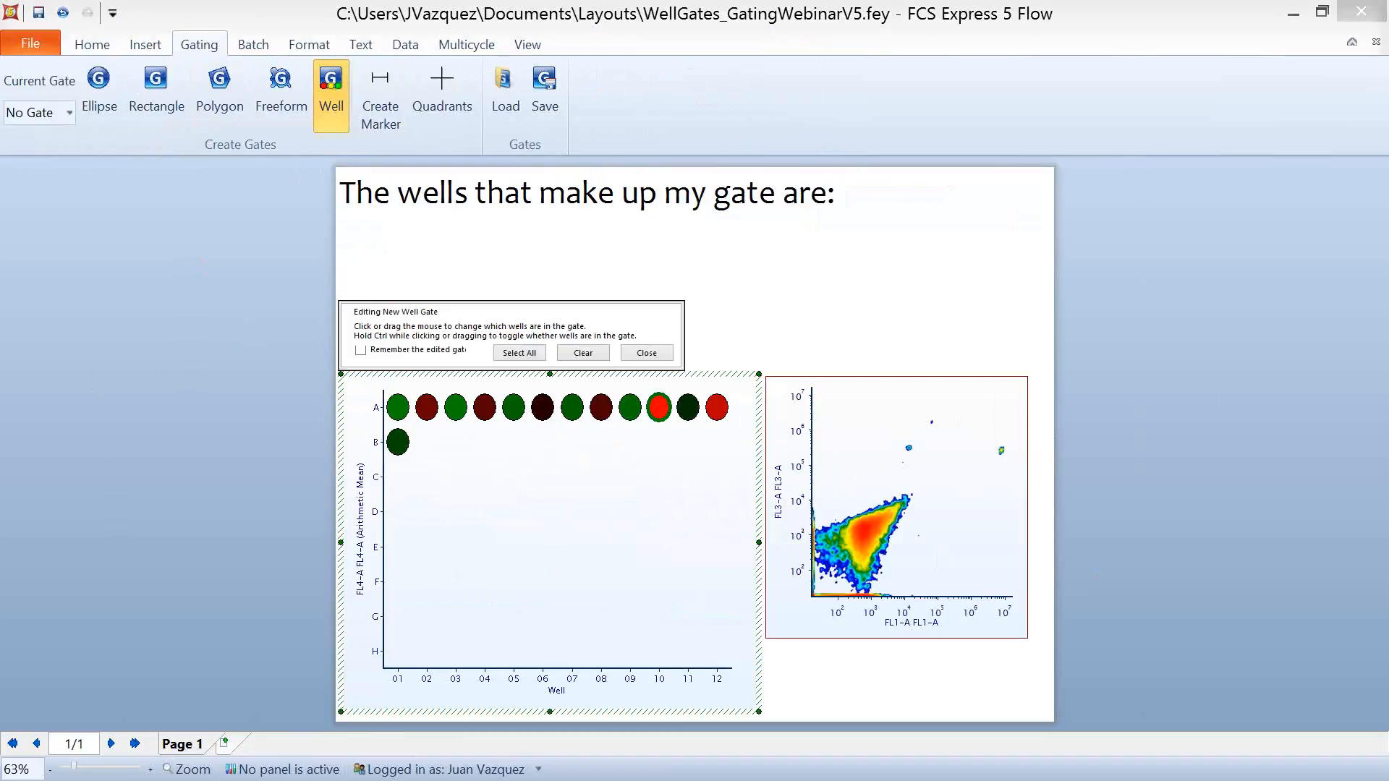
pyautogui.moveTo(1387, 185); pyautogui.dragTo(1091, 104)
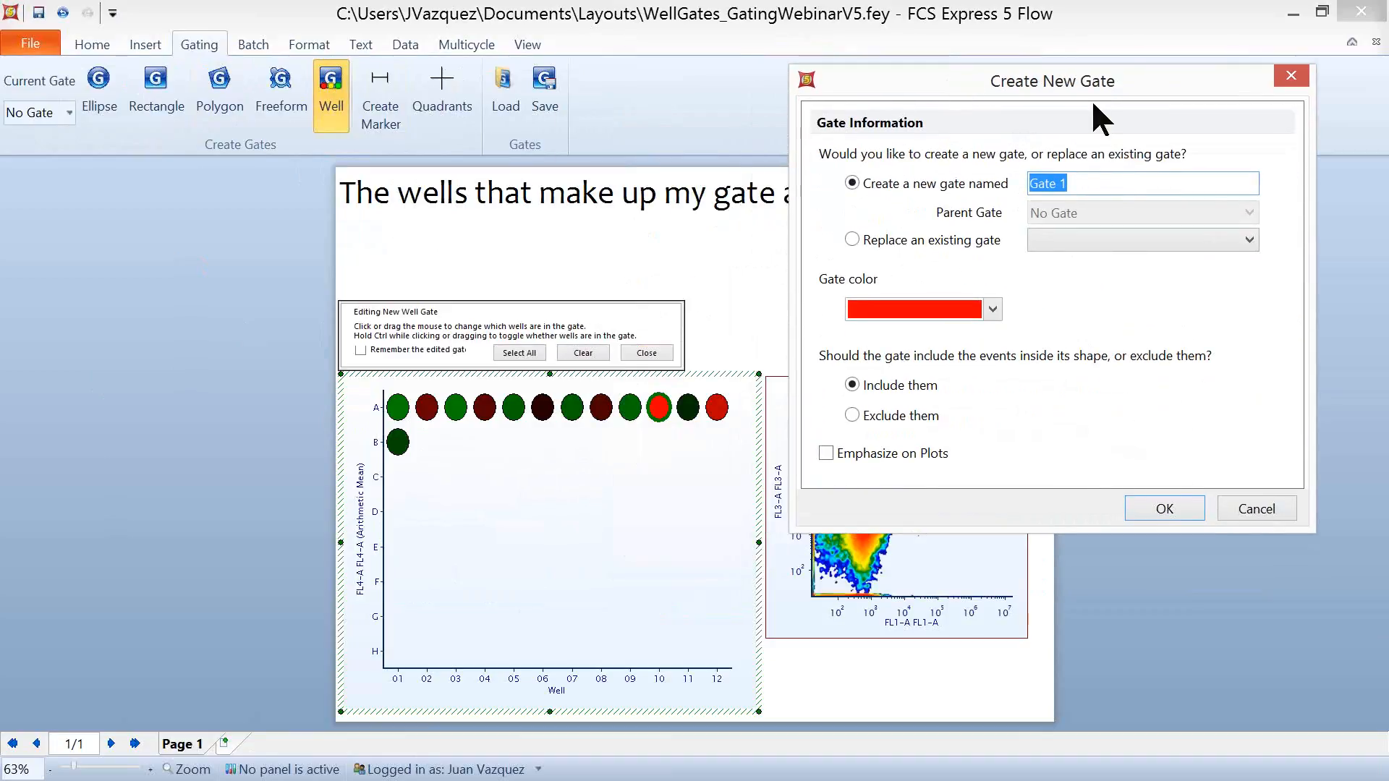
pyautogui.write('Well gate')
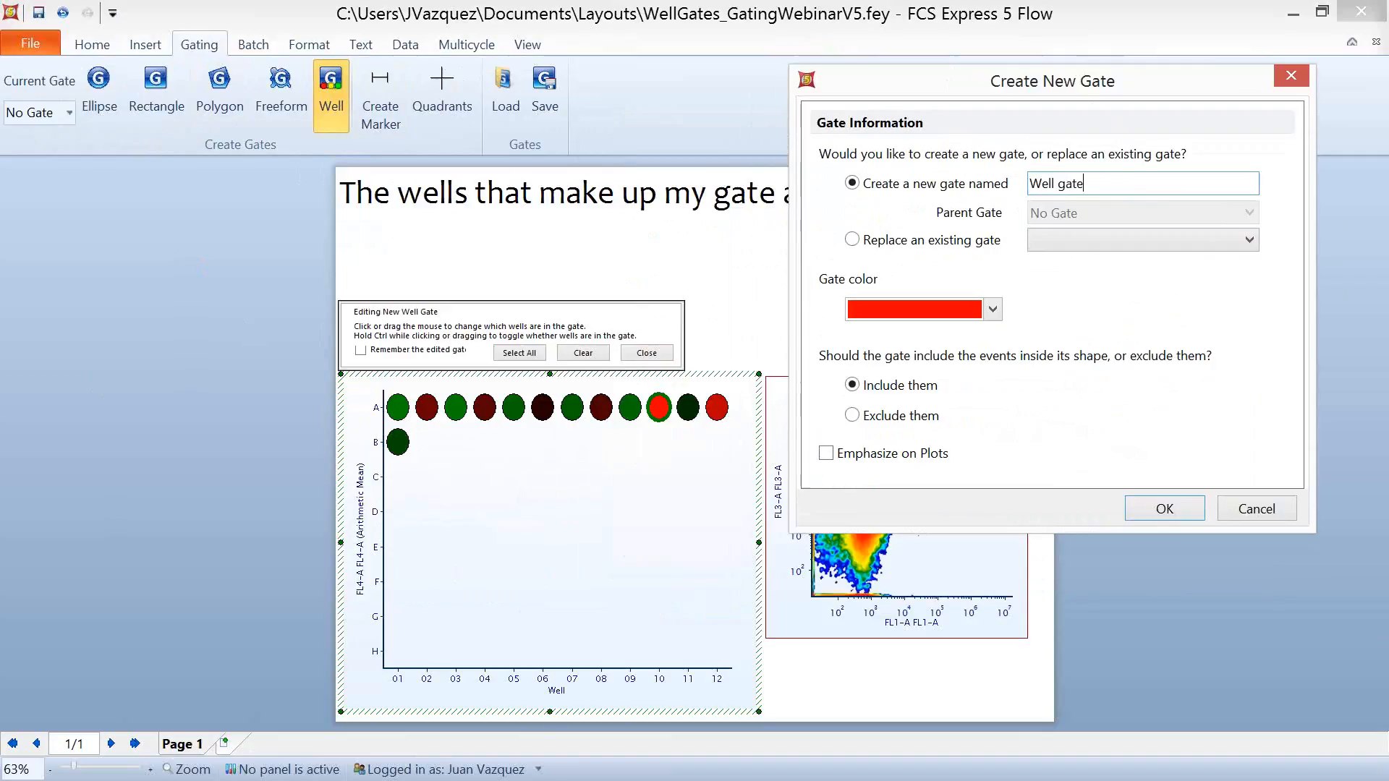
pyautogui.click(1165, 509)
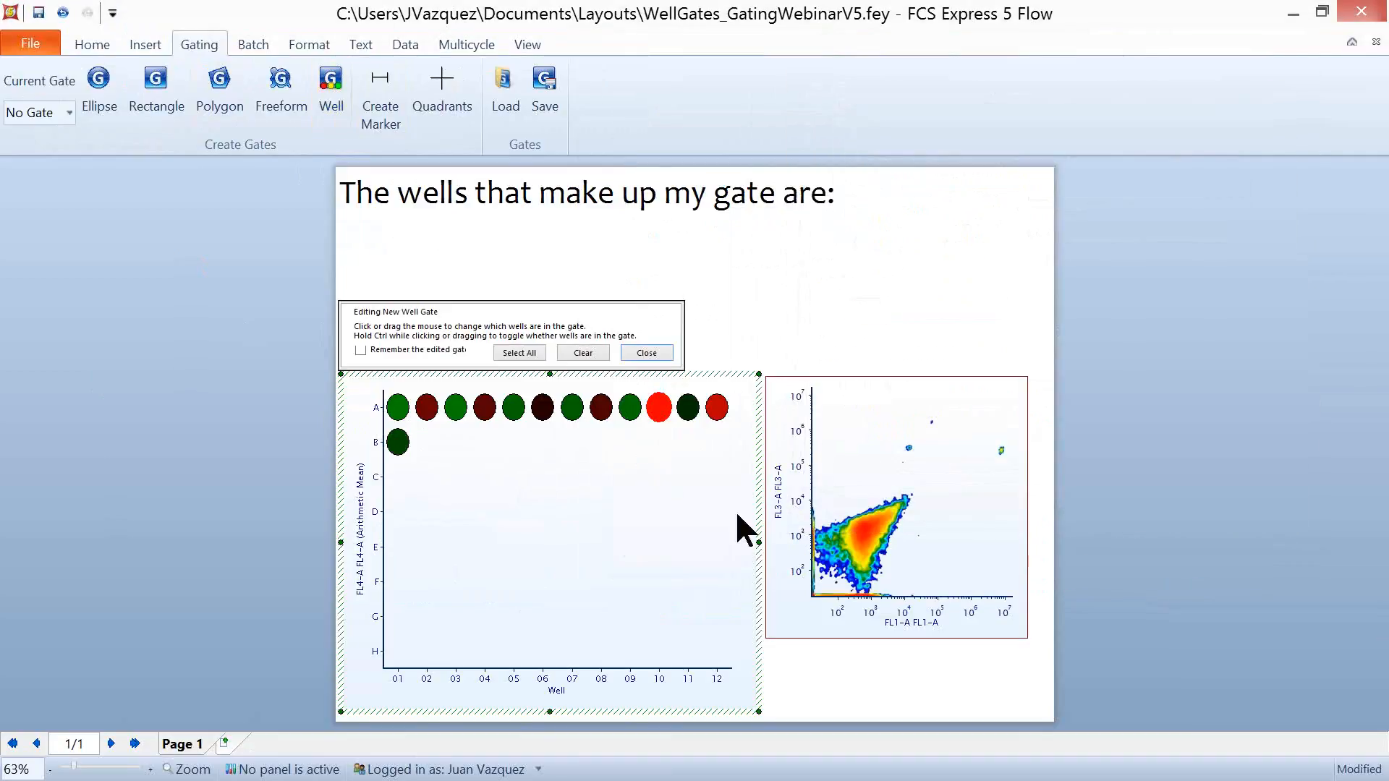
# - Apply Well gate to the FL1-A versus FL3-A density plot
pyautogui.click(888, 441)
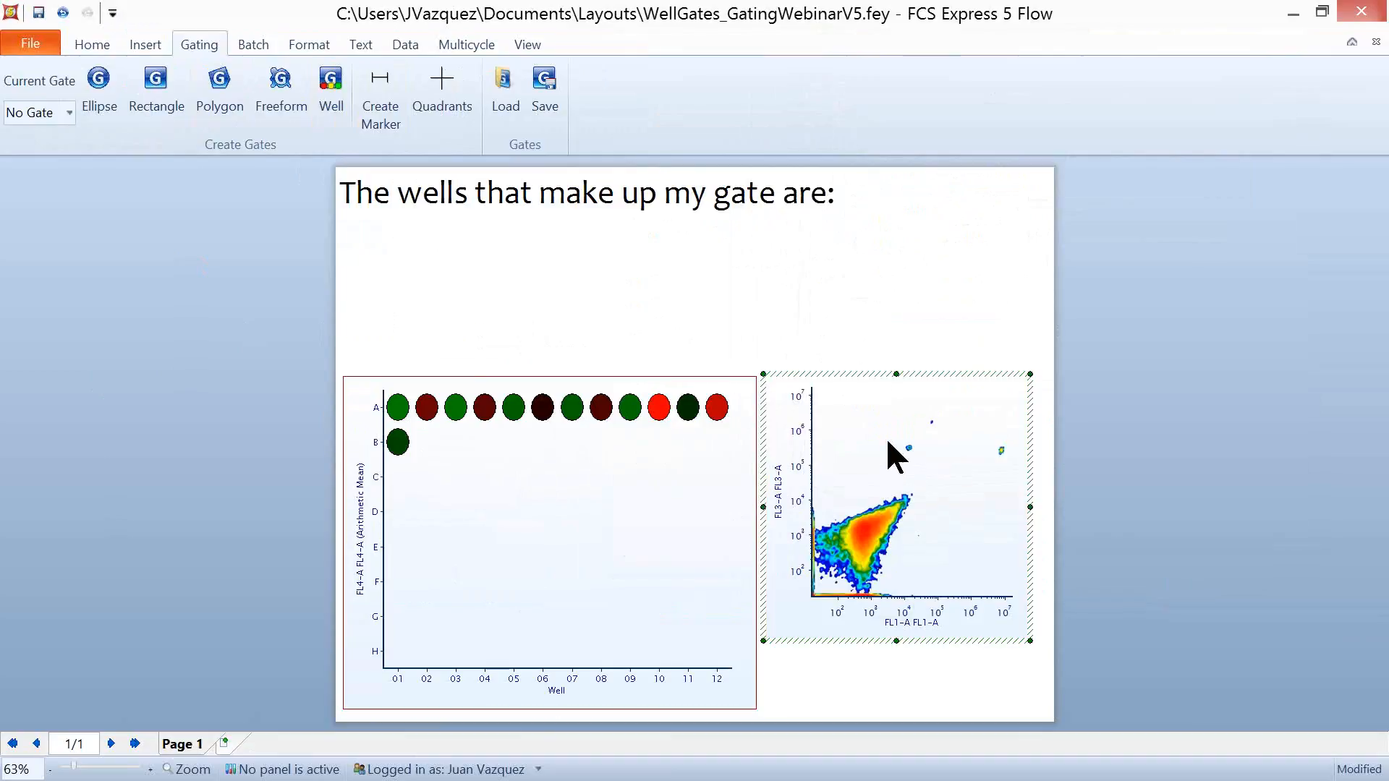
pyautogui.click(68, 113)
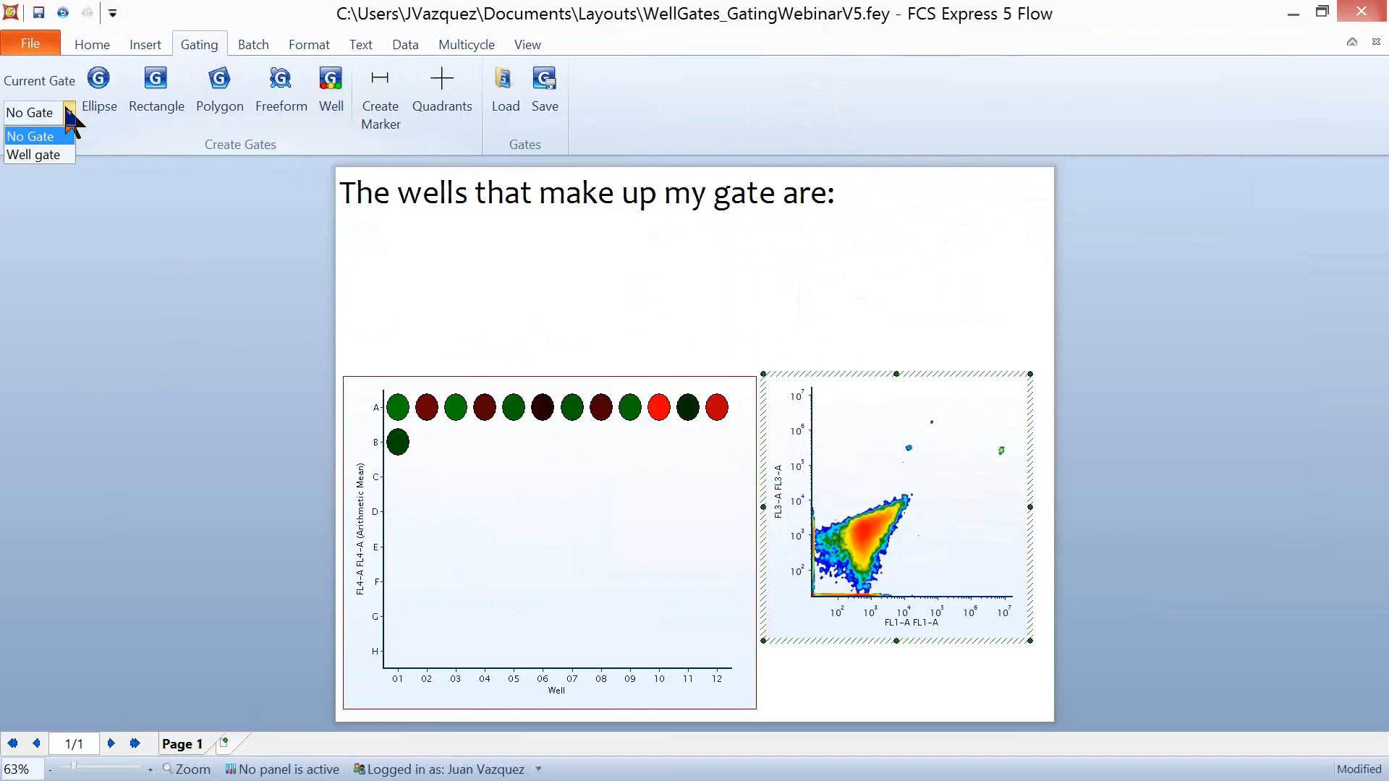
pyautogui.click(49, 155)
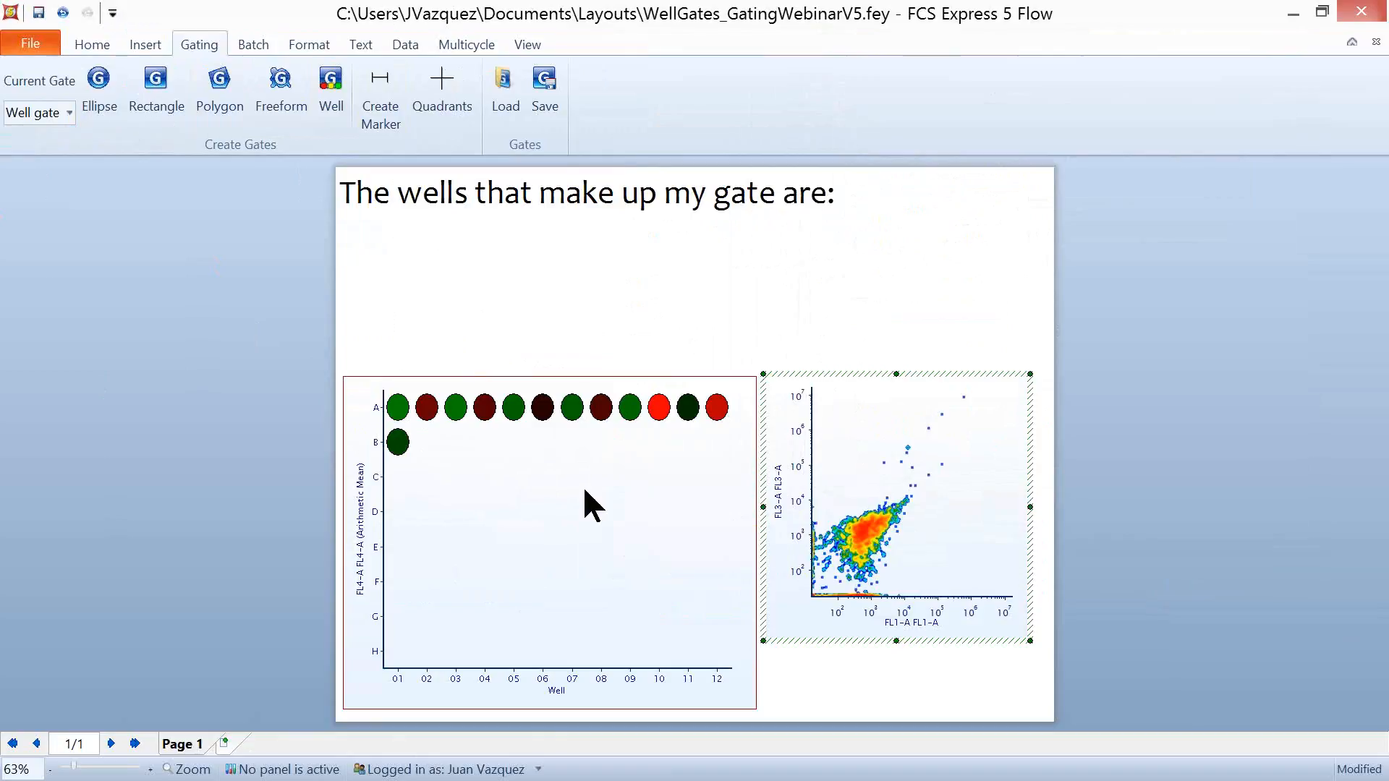
# - Insert a Gate Wells token for Well gate in the text box, beneath "The wells that make up my gate are:"
pyautogui.click(361, 226)
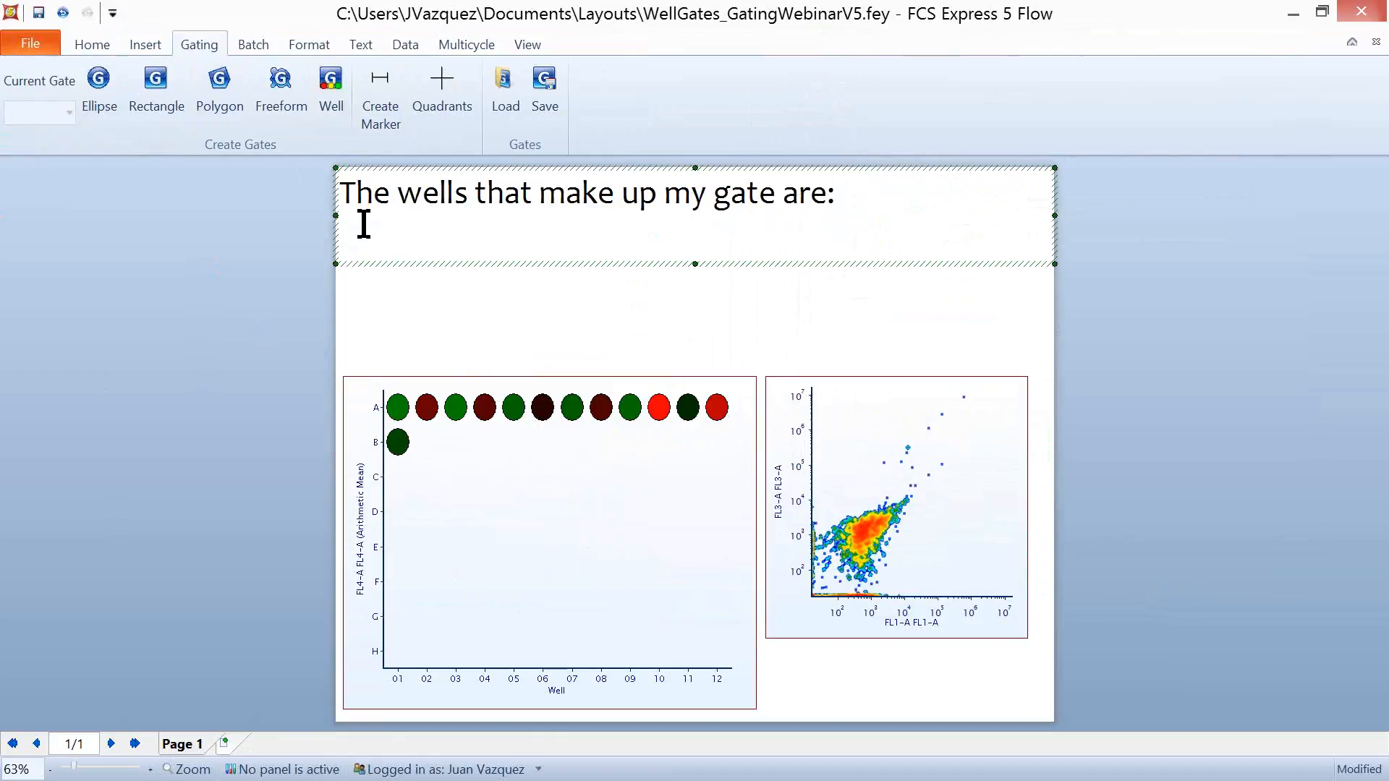
pyautogui.rightClick(363, 224)
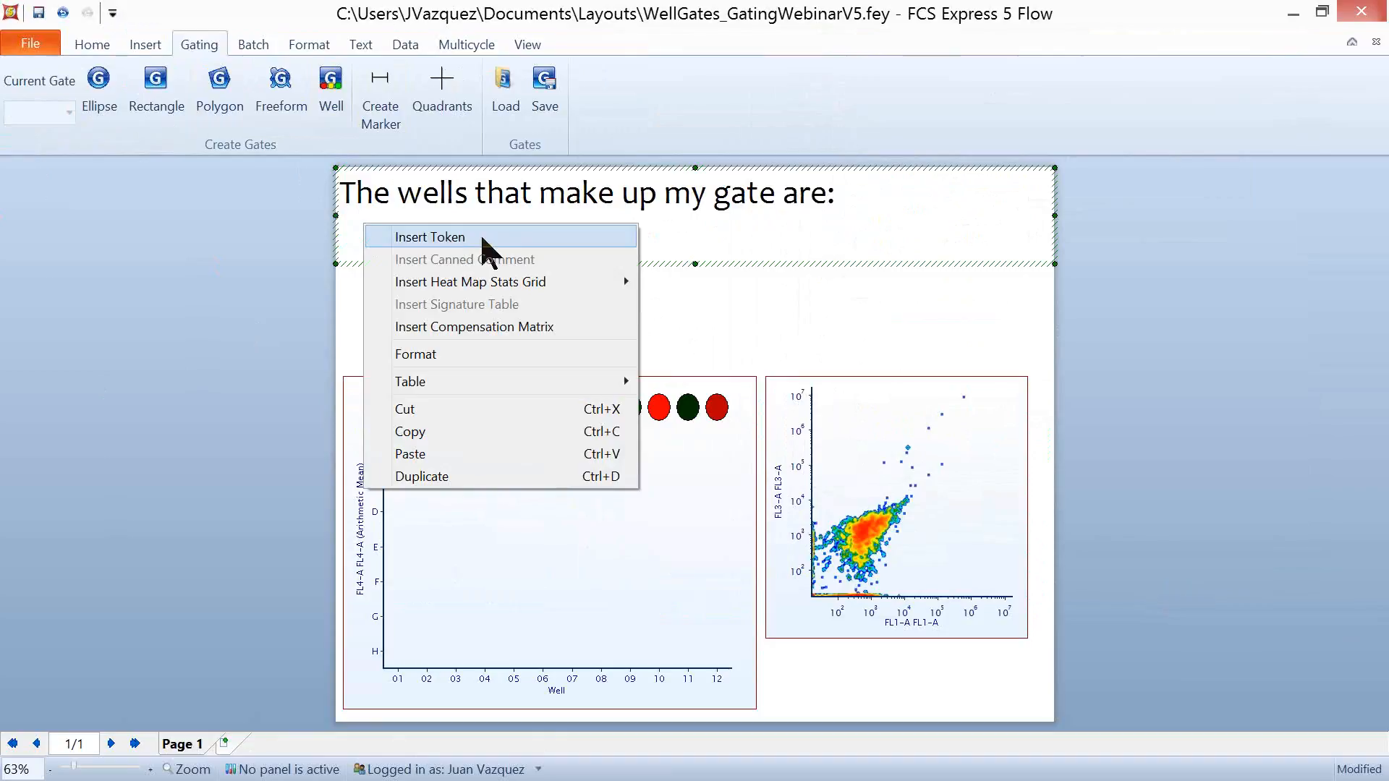
pyautogui.click(481, 237)
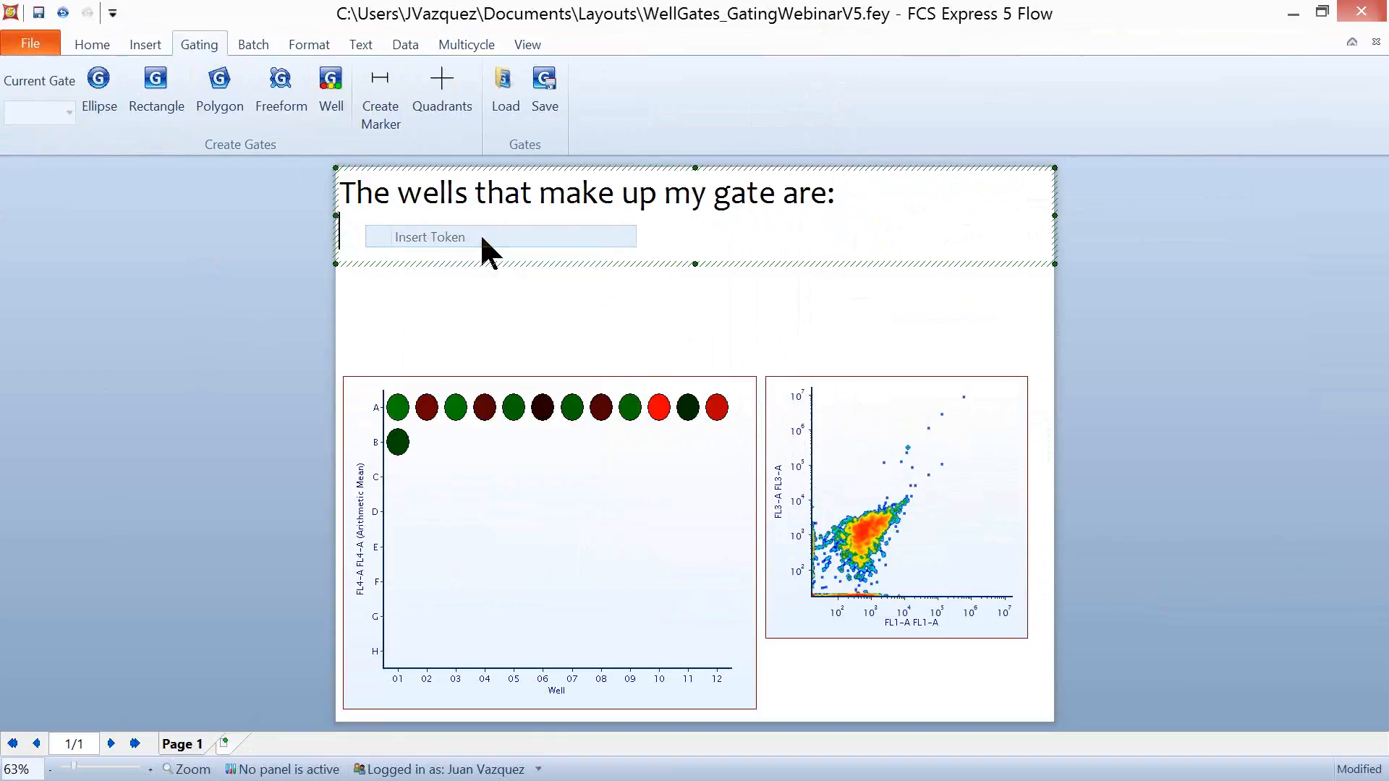
pyautogui.click(515, 342)
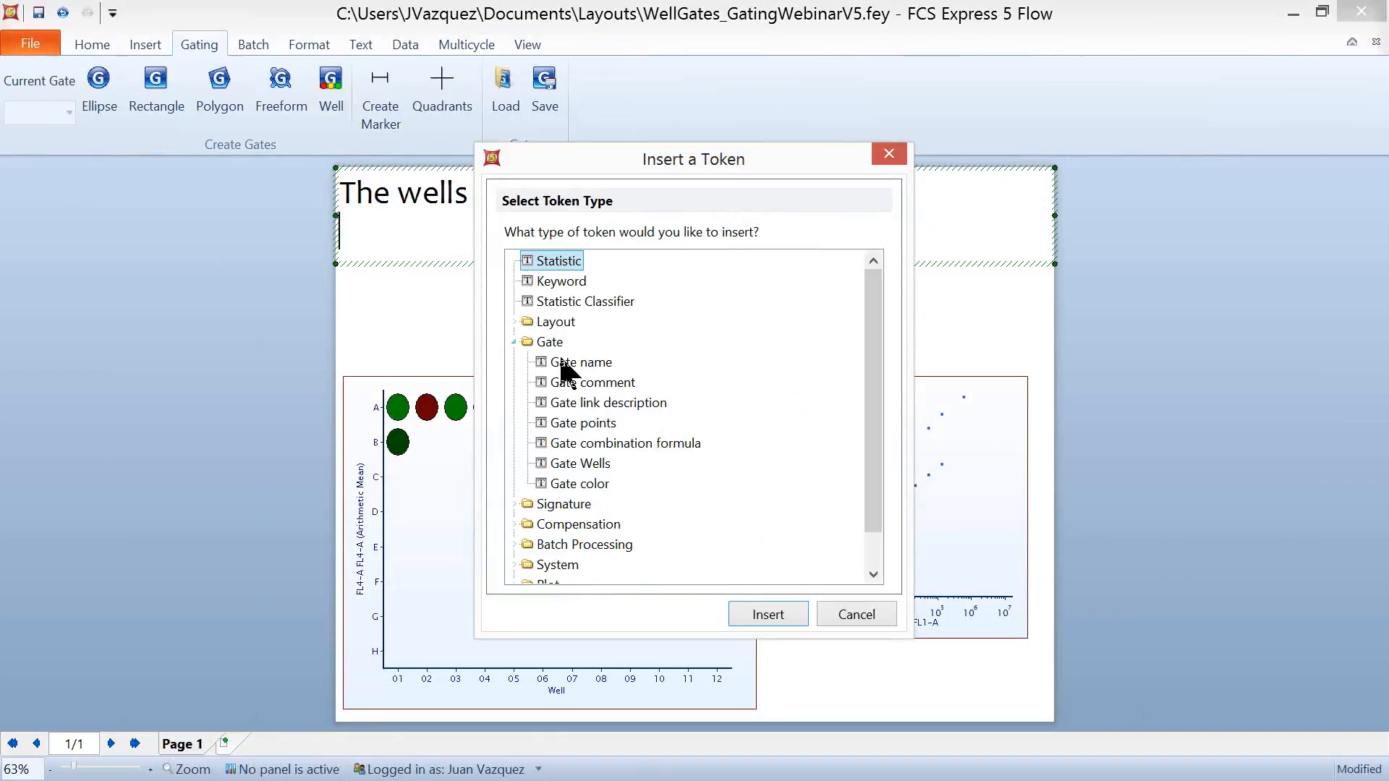
pyautogui.click(610, 464)
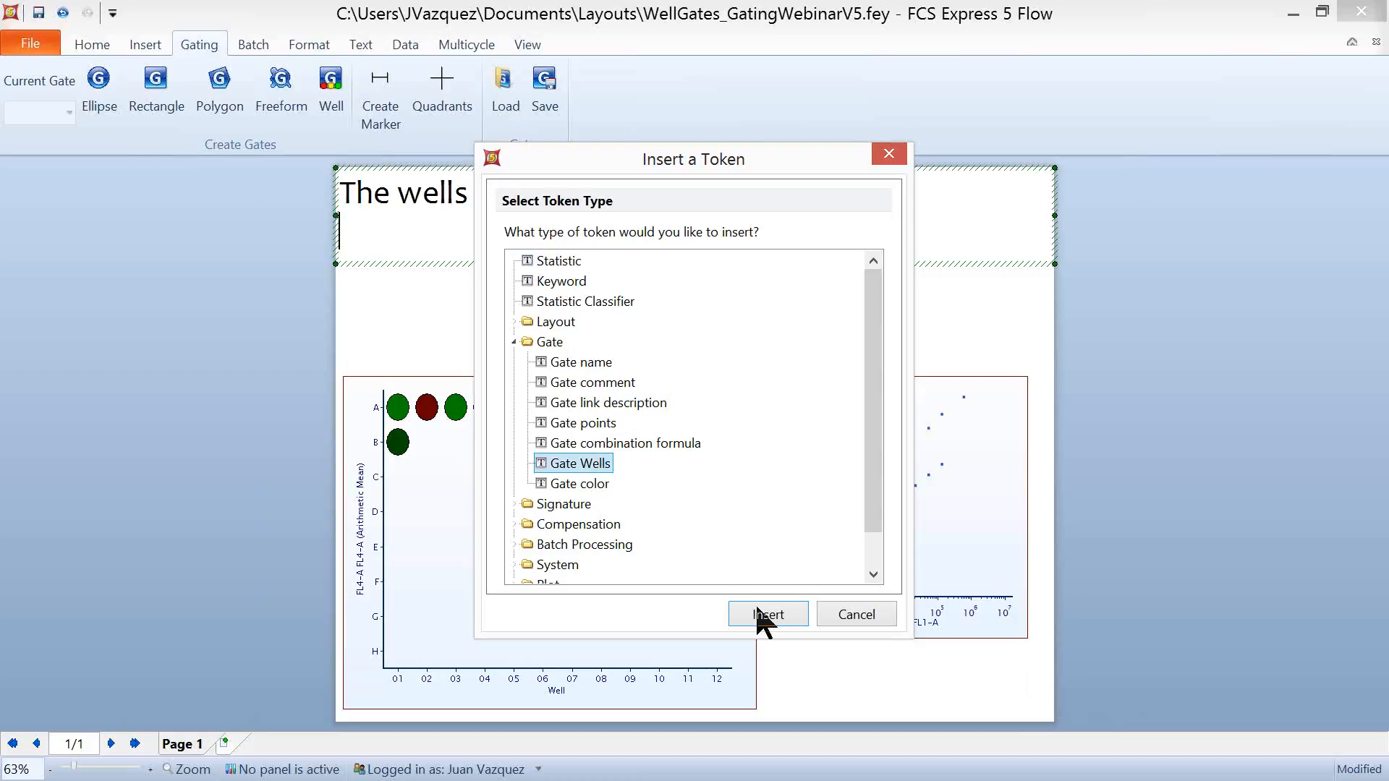
pyautogui.click(782, 616)
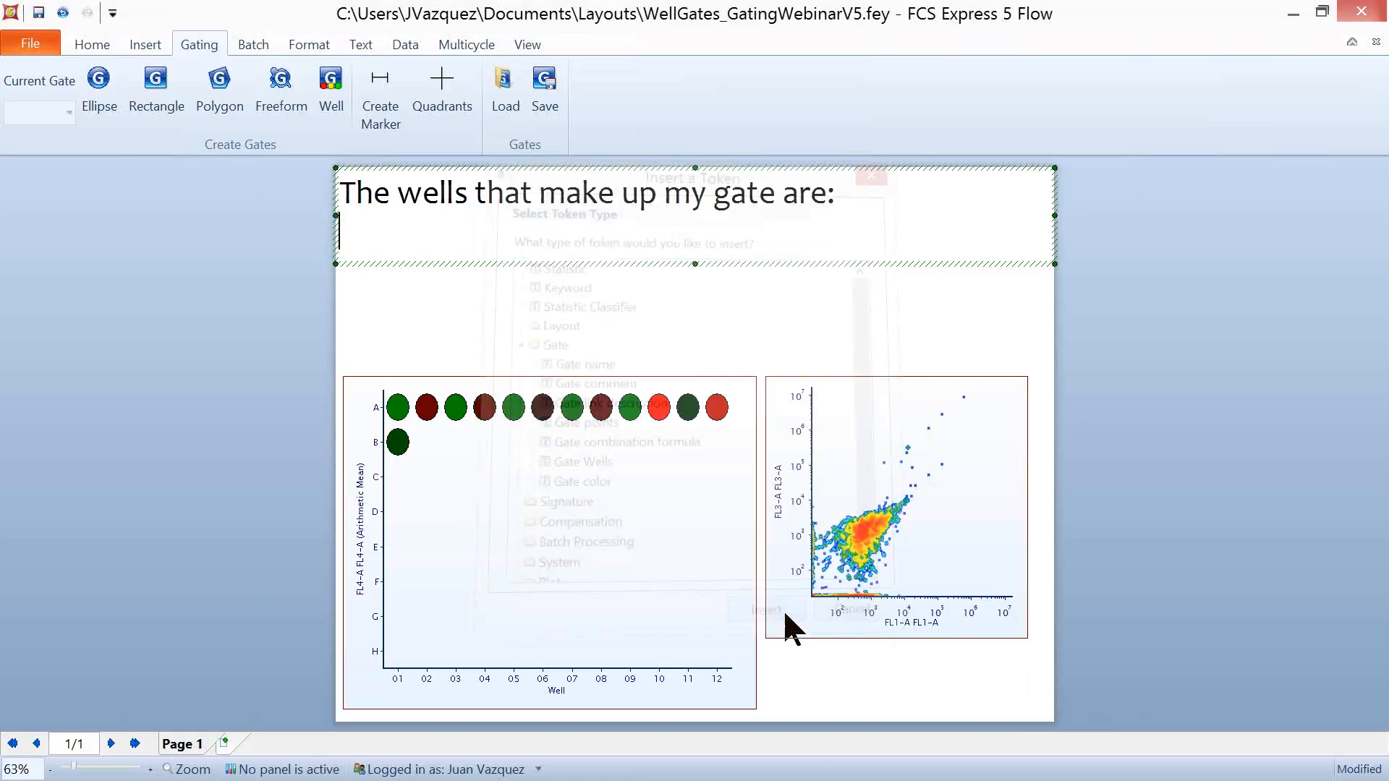
pyautogui.click(810, 210)
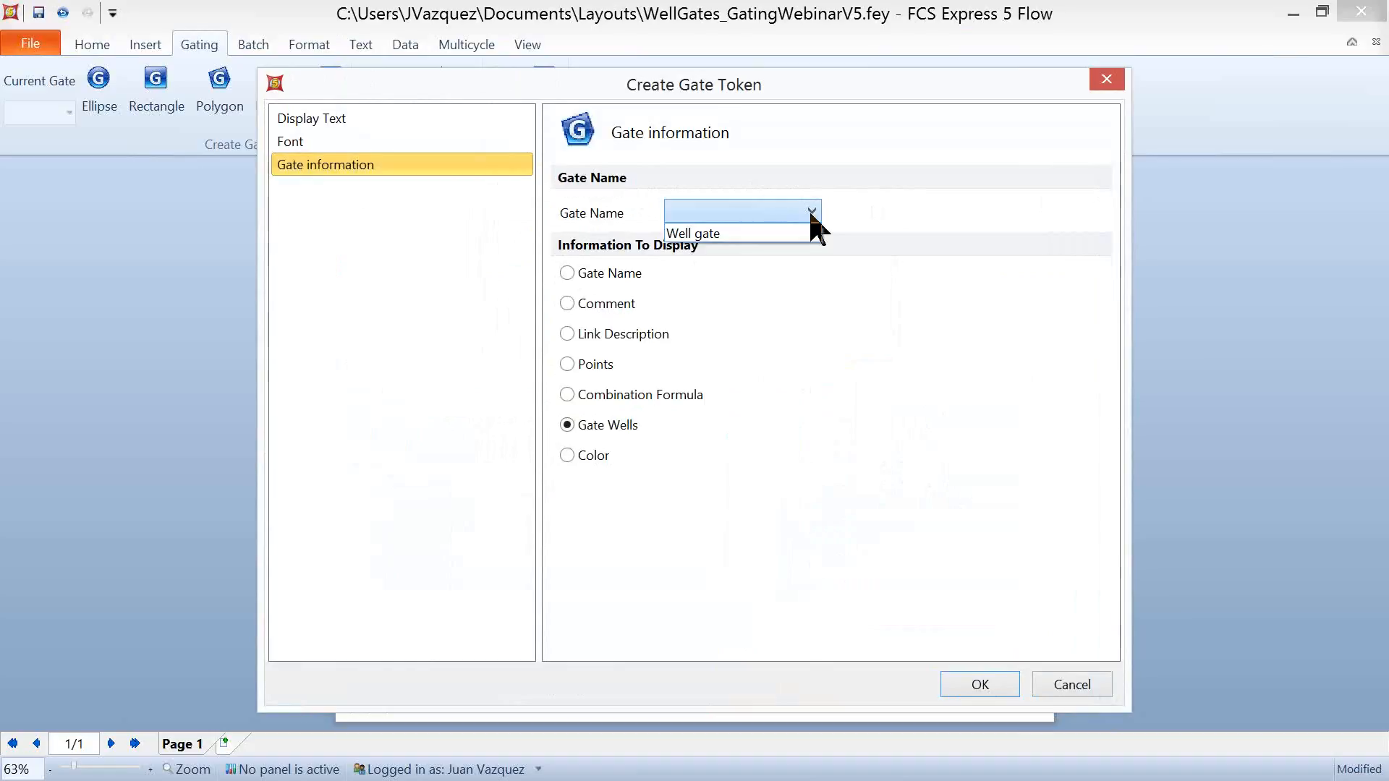
pyautogui.click(770, 232)
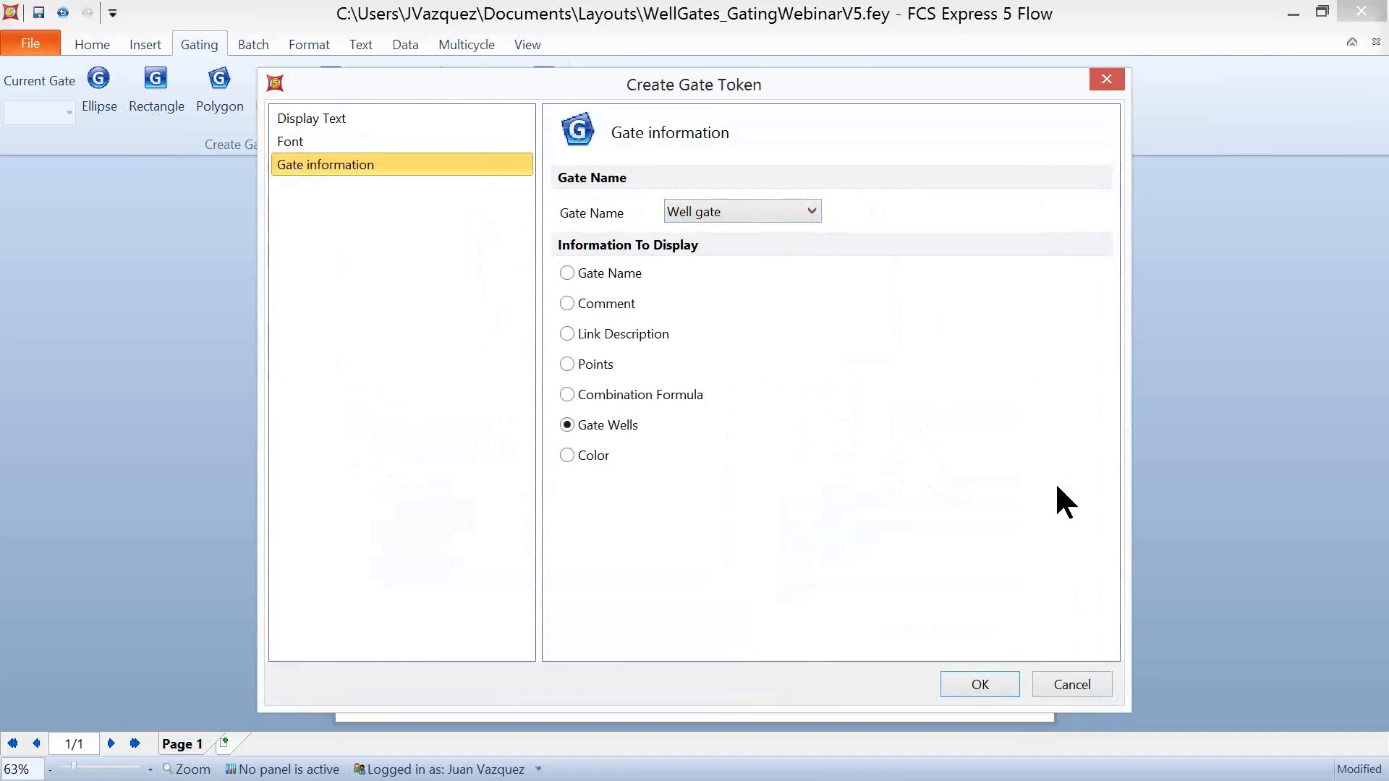
pyautogui.click(977, 684)
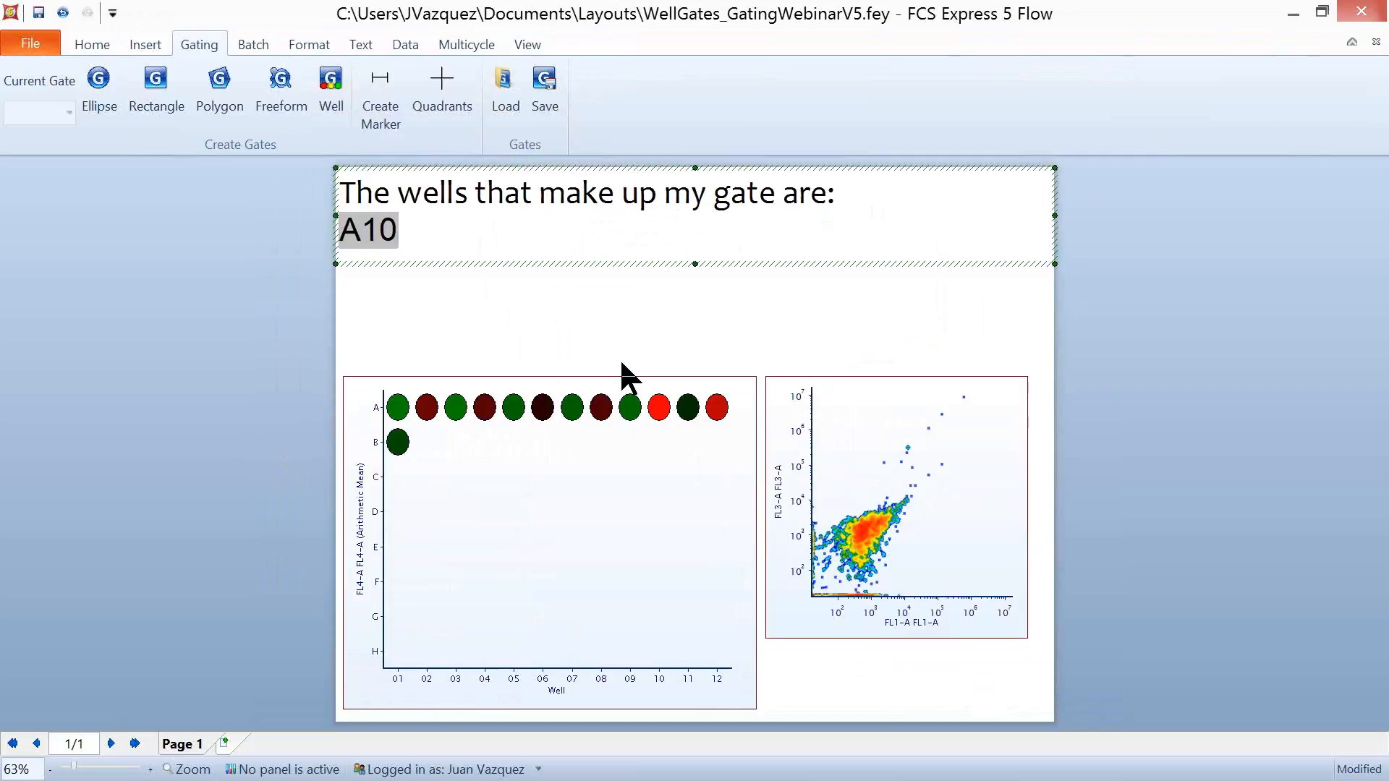
pyautogui.click(258, 494)
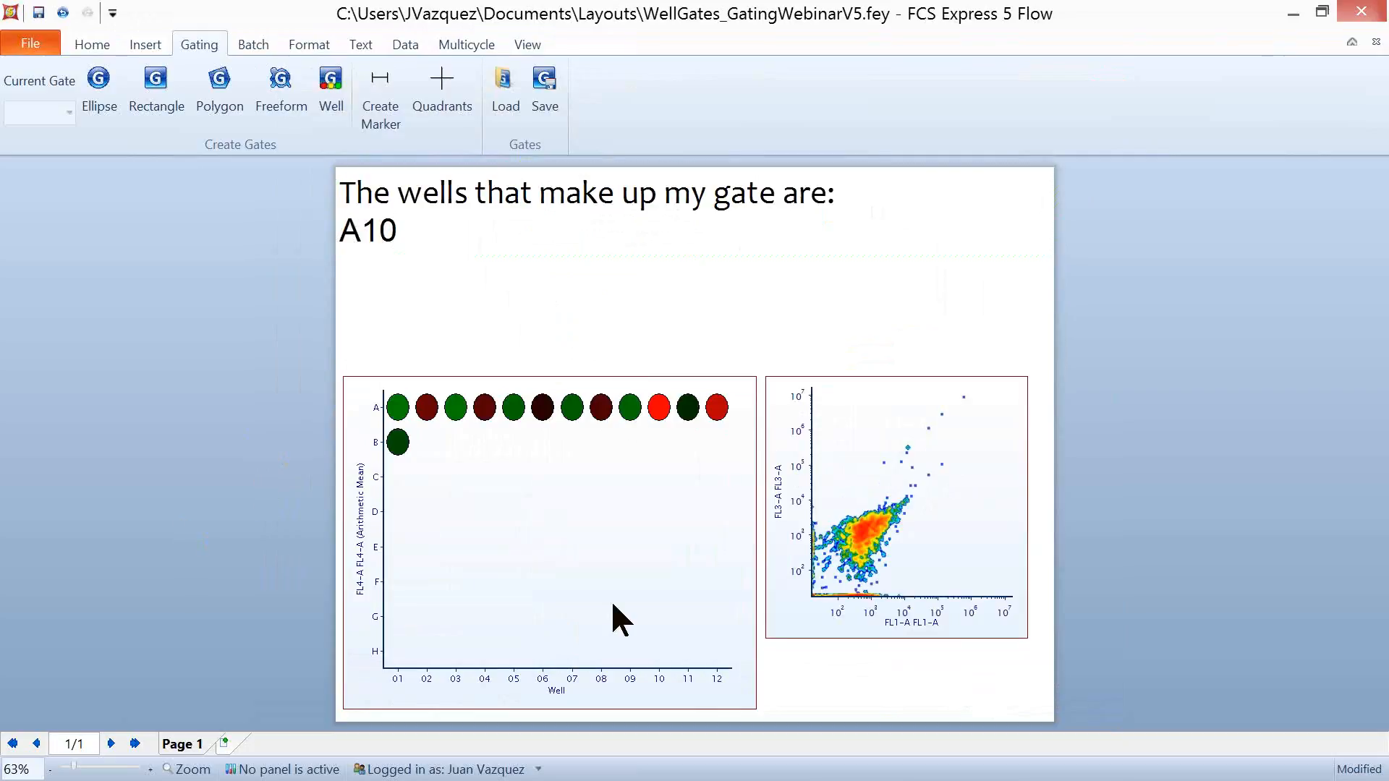
# - Start editing Well gate on the plate heat map and make A03 its only well
pyautogui.click(544, 493)
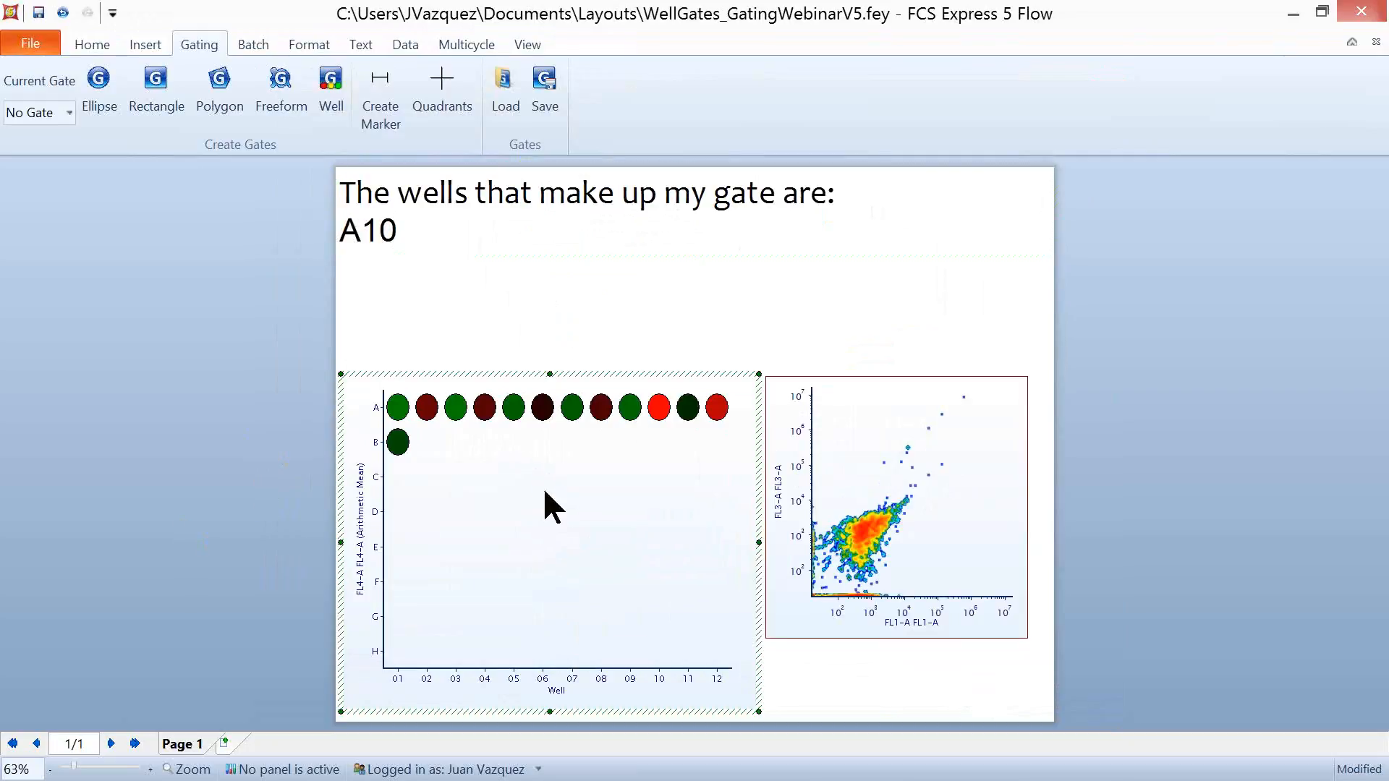
pyautogui.rightClick(544, 492)
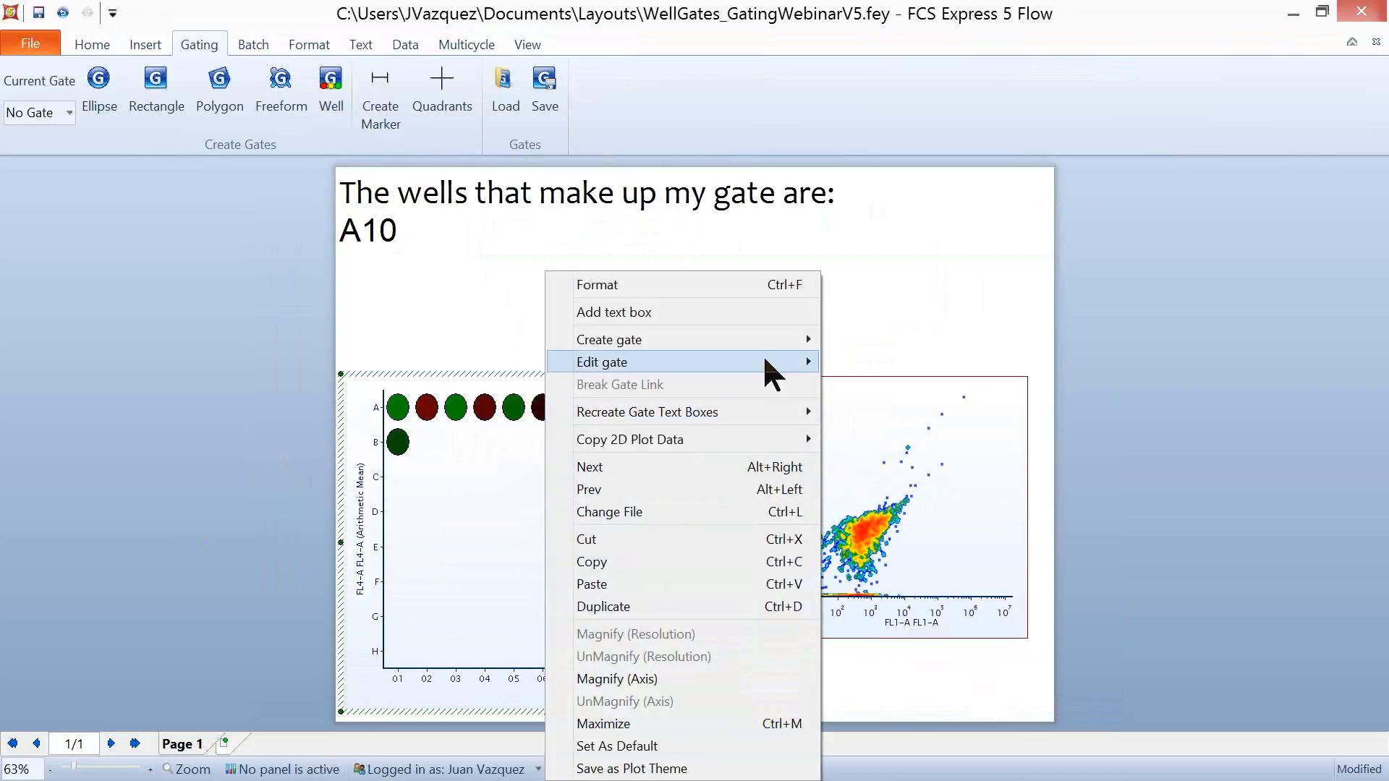
pyautogui.moveTo(763, 361)
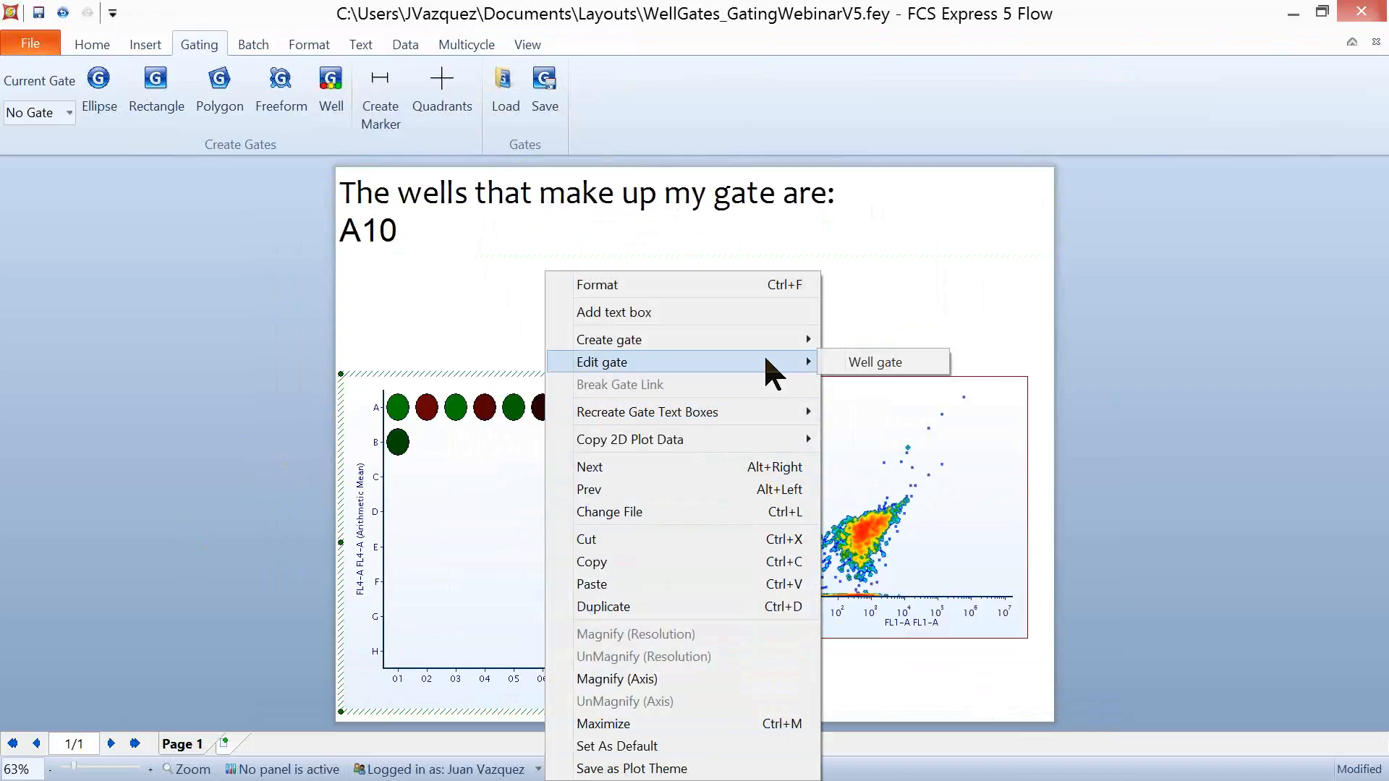
pyautogui.click(910, 364)
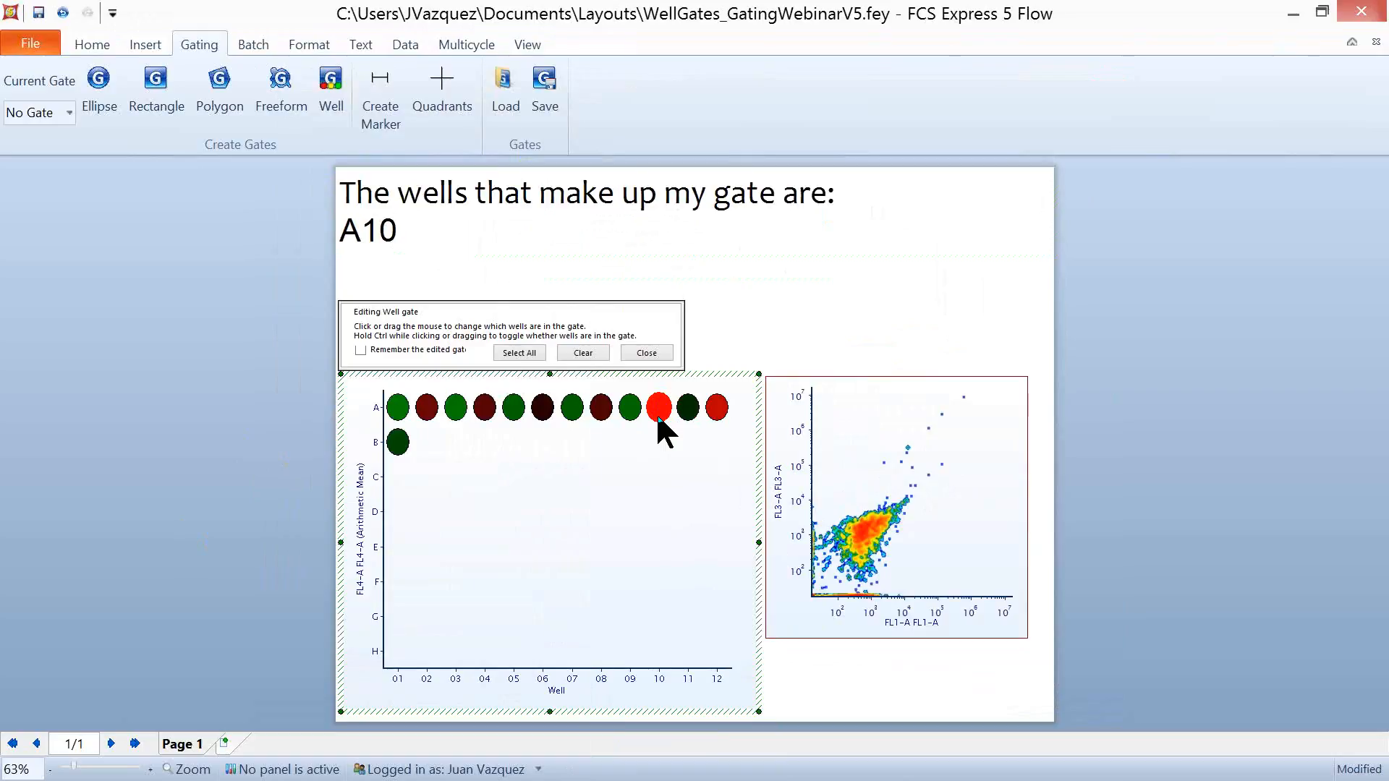
pyautogui.click(457, 414)
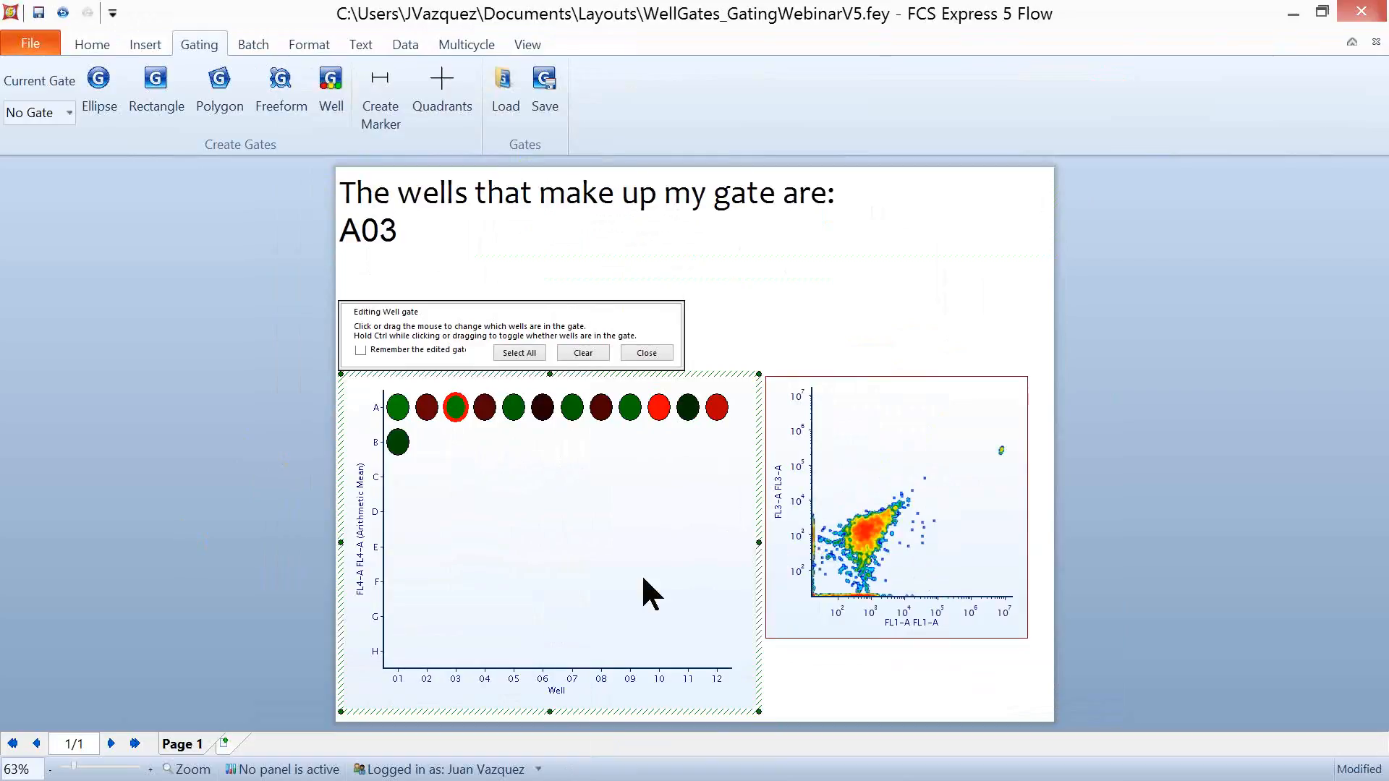
# - Change Well gate to consist of the separate wells A01, B01, A05 and A07
pyautogui.click(396, 406)
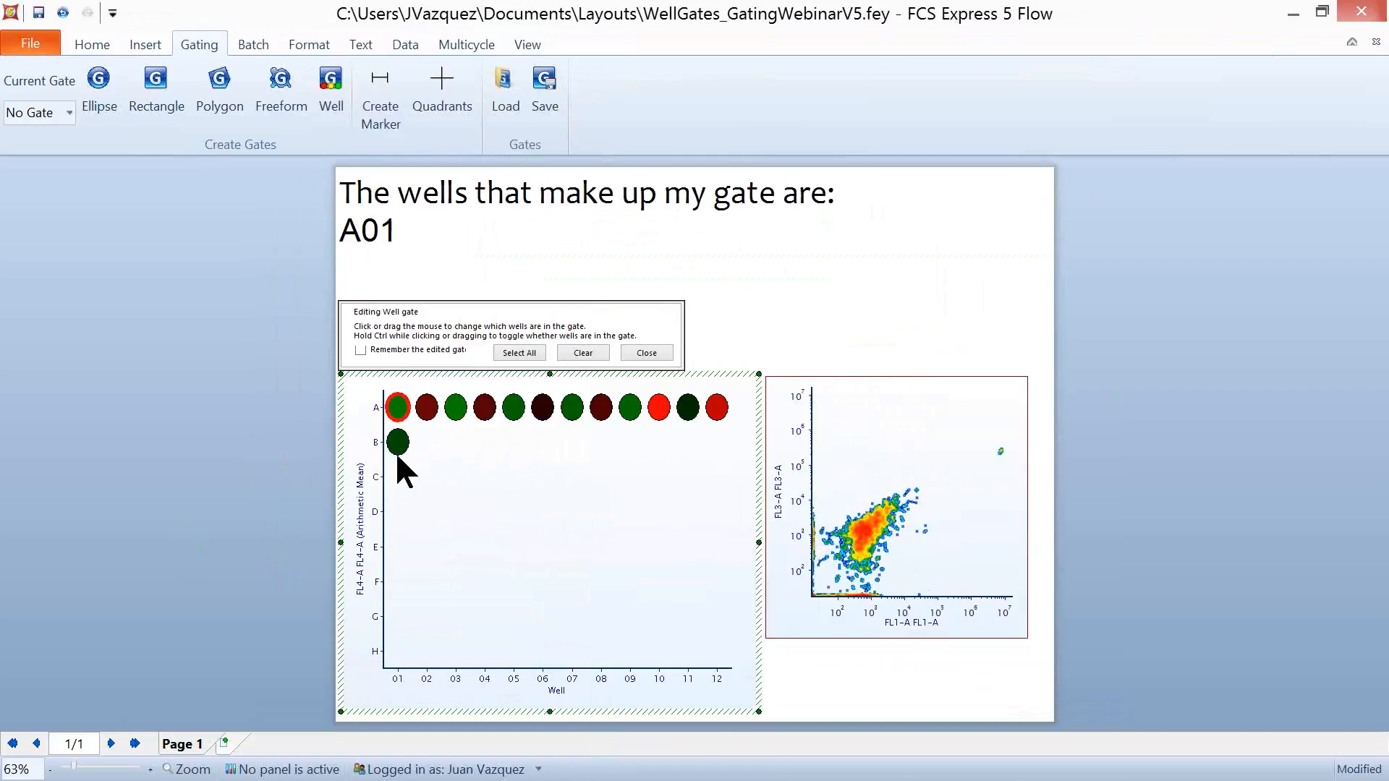
pyautogui.keyDown('ctrl'); pyautogui.click(397, 442); pyautogui.keyUp('ctrl')
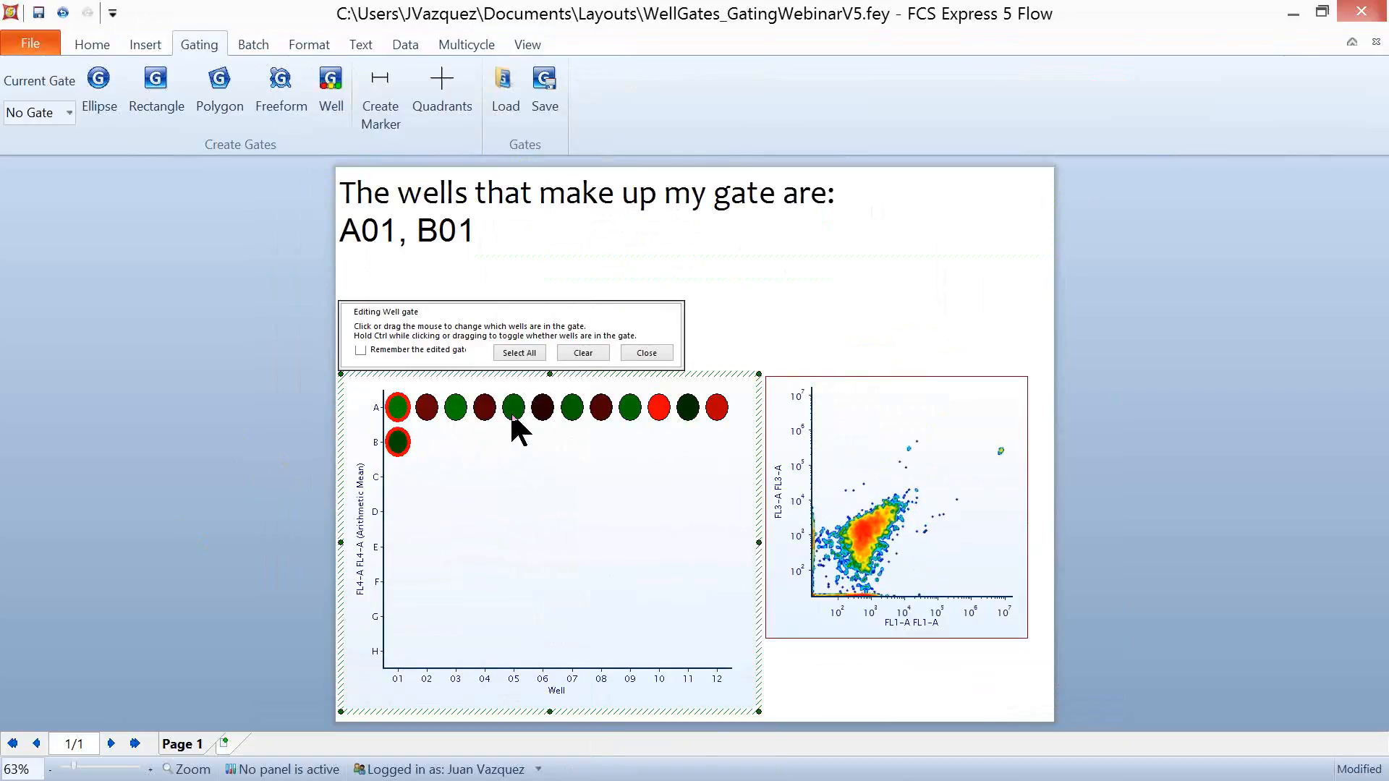
pyautogui.keyDown('ctrl'); pyautogui.click(513, 409); pyautogui.keyUp('ctrl')
pyautogui.keyDown('ctrl'); pyautogui.click(571, 412); pyautogui.keyUp('ctrl')
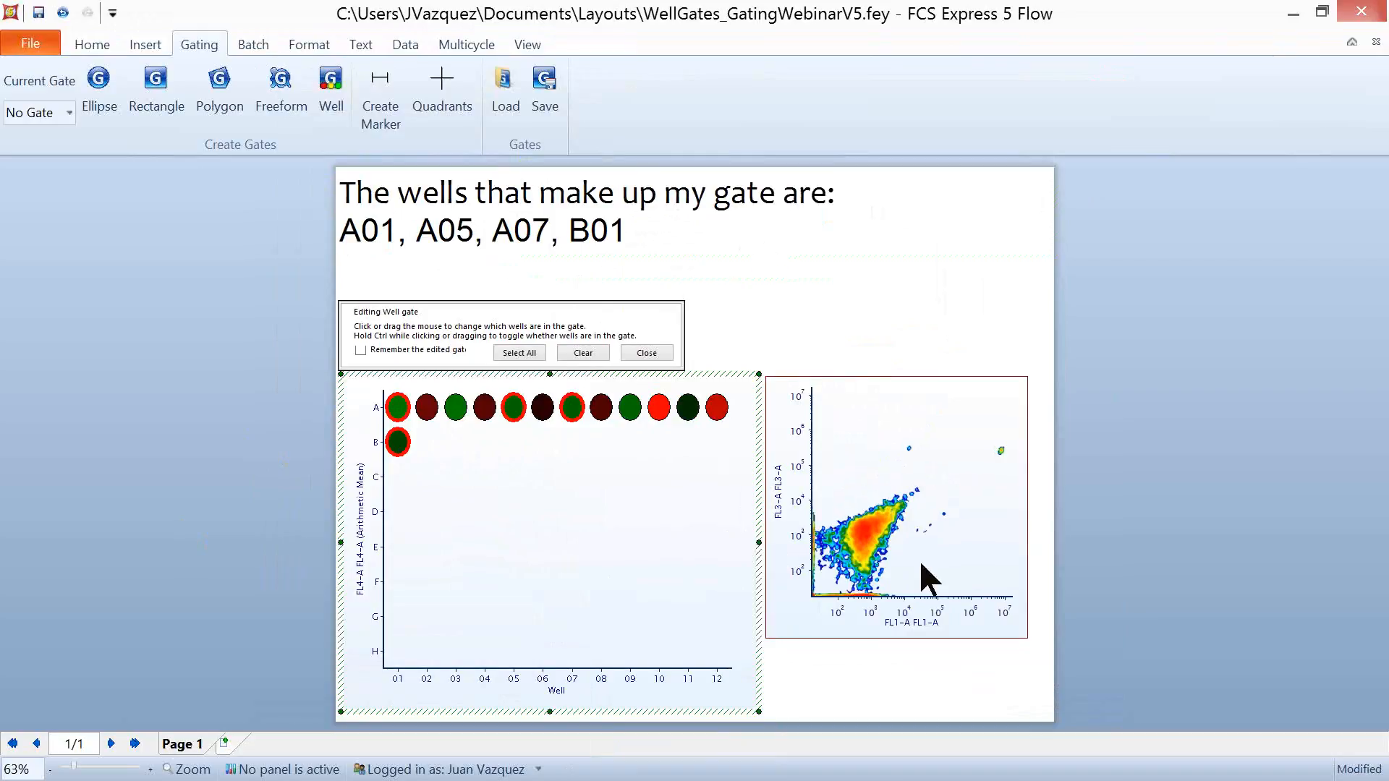
# - Redefine Well gate as the block of wells A09 through A12 and finish editing it
pyautogui.moveTo(729, 429); pyautogui.dragTo(614, 389)
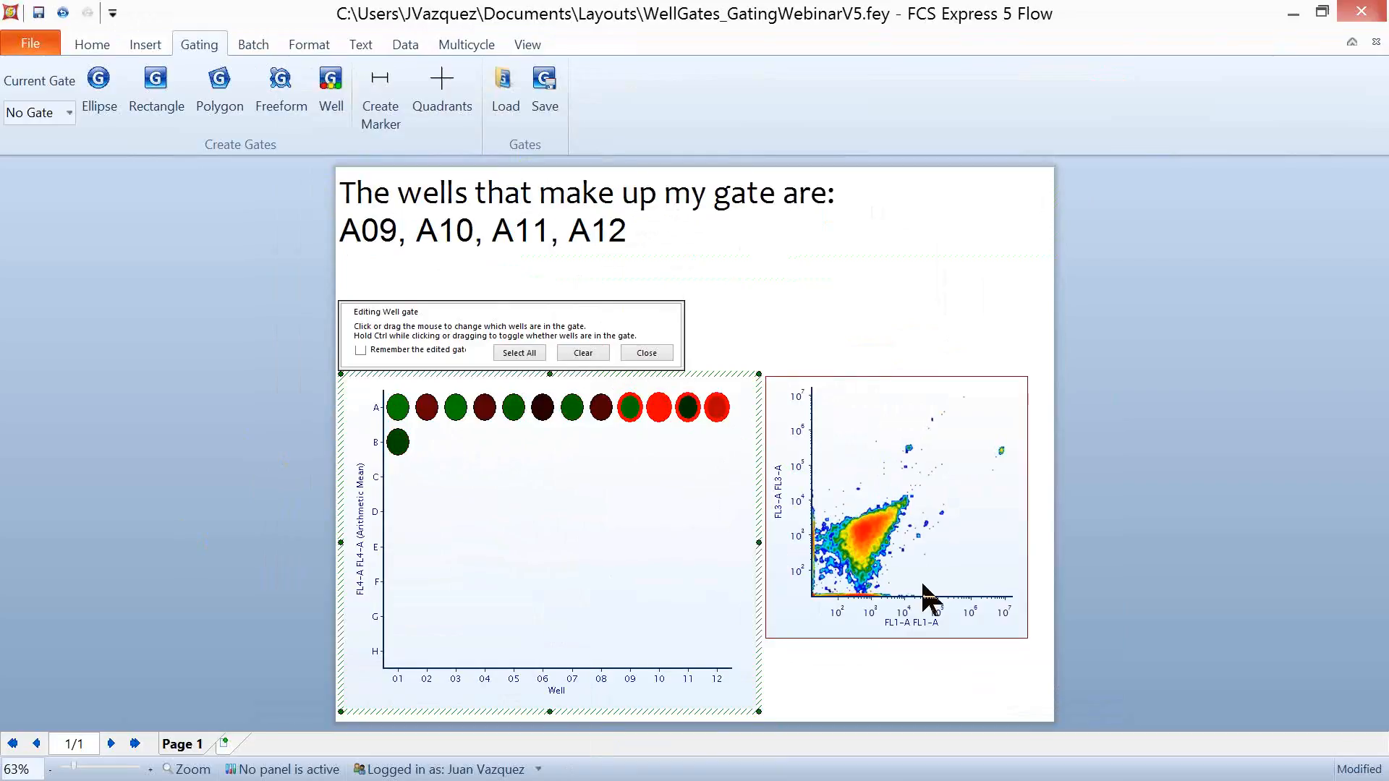
pyautogui.click(644, 352)
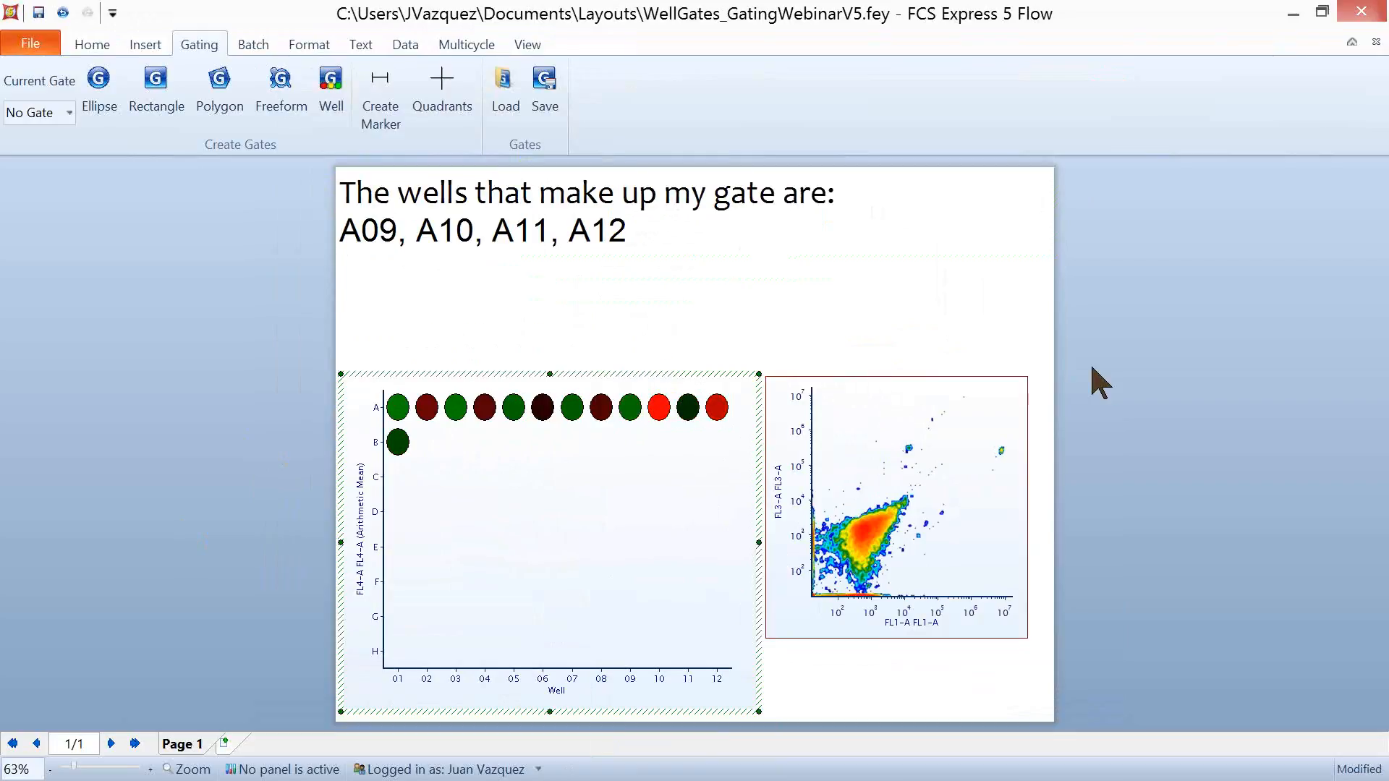
pyautogui.click(1121, 368)
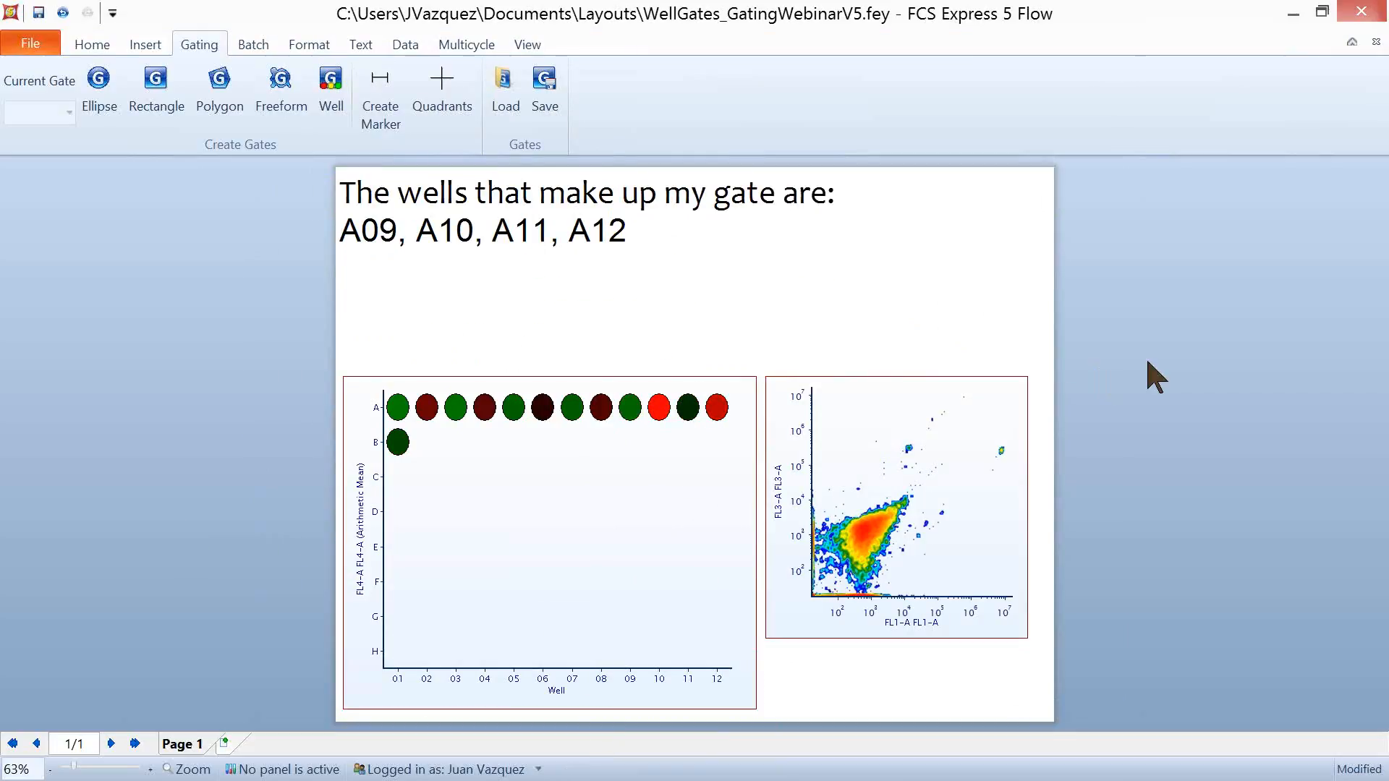
# - Return to the GateWebinar_FCSE5 layout, place quadrants on the CD16+56 versus CD19 plot, and nudge their center slightly
pyautogui.click(1294, 15)
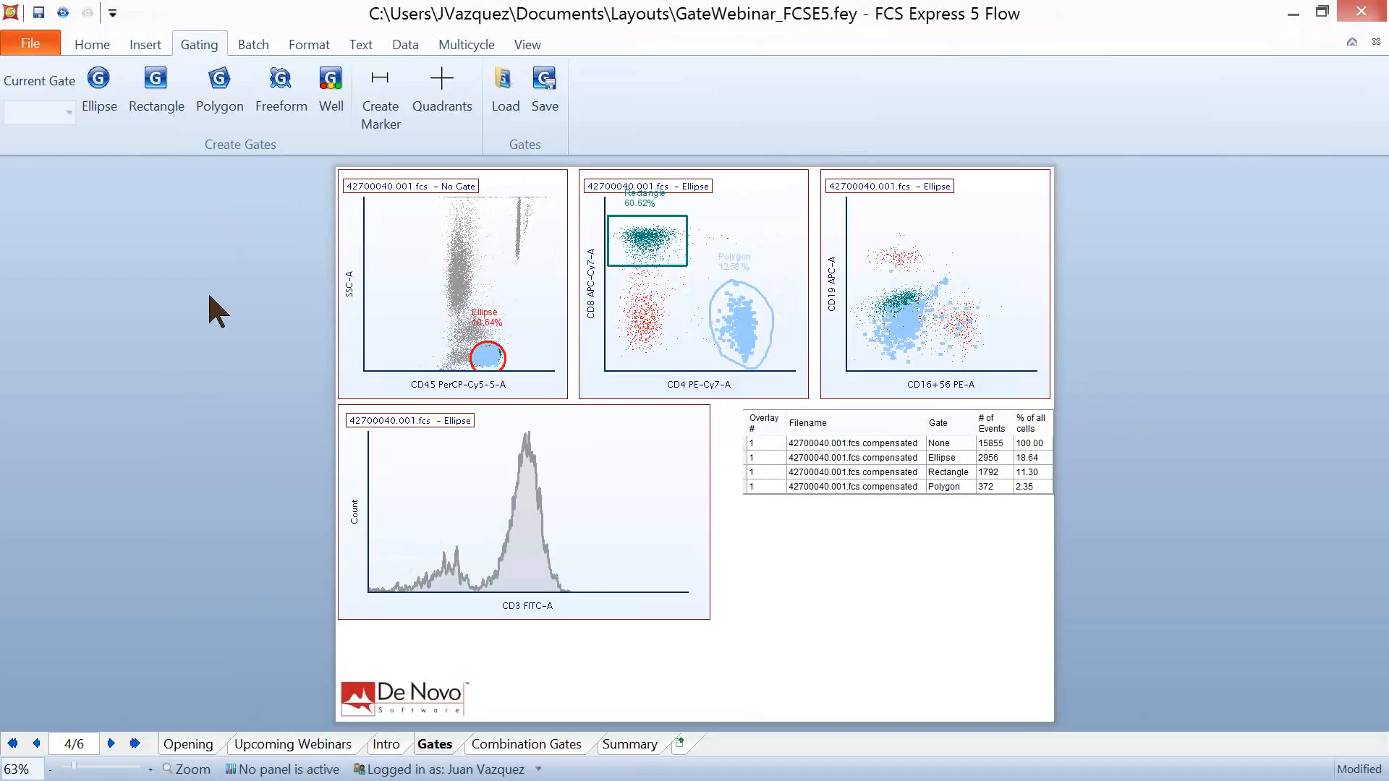
pyautogui.click(442, 98)
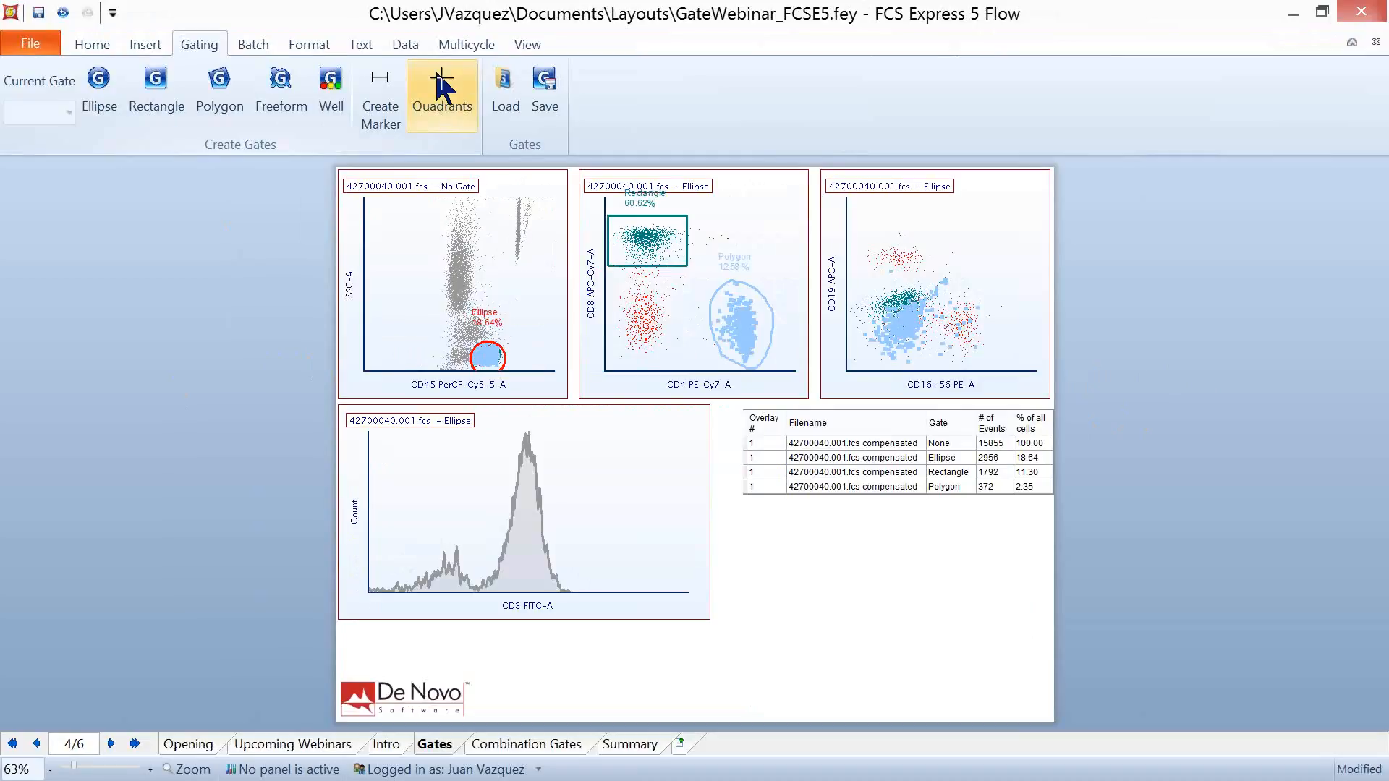
pyautogui.click(936, 286)
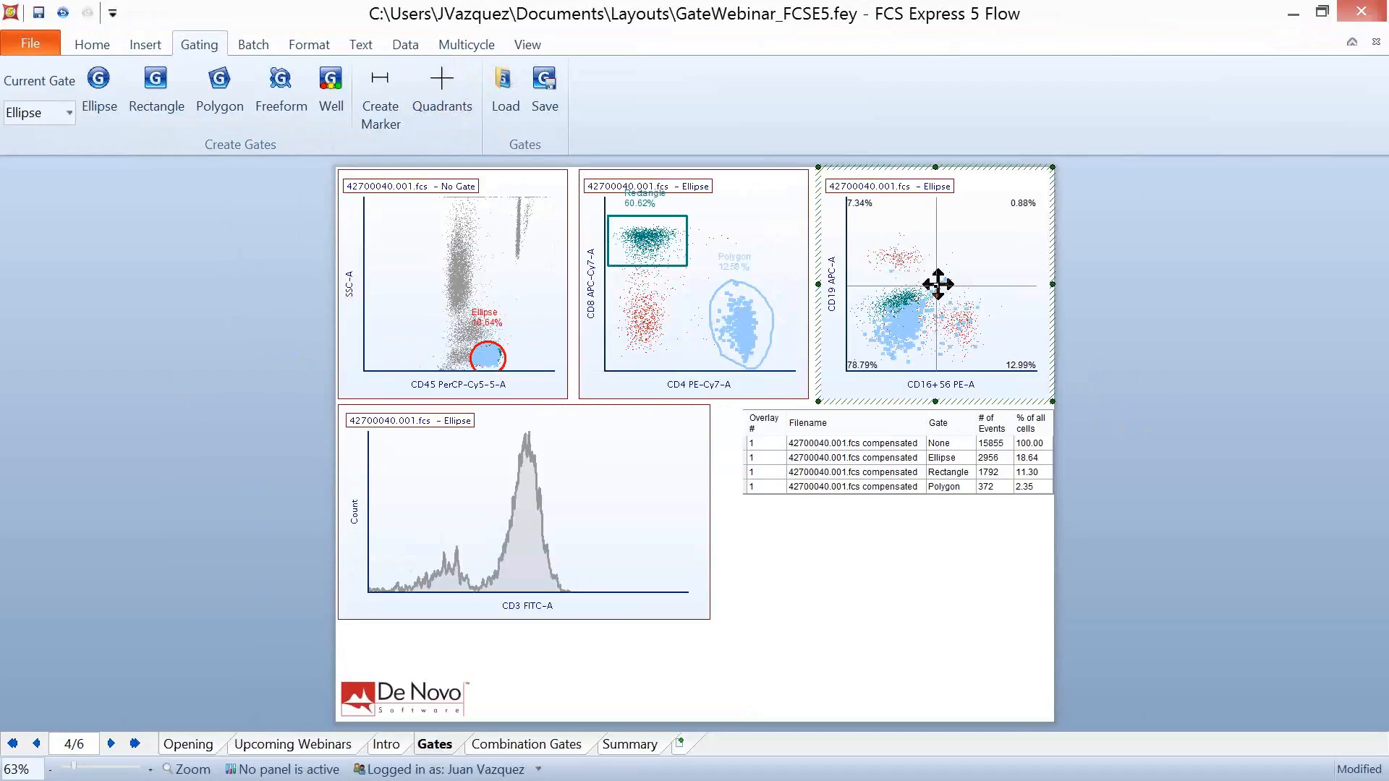
pyautogui.moveTo(936, 286)
pyautogui.mouseDown()
pyautogui.moveTo(954, 272)
pyautogui.moveTo(948, 248)
pyautogui.moveTo(970, 295)
pyautogui.moveTo(925, 290)
pyautogui.moveTo(962, 261)
pyautogui.moveTo(938, 285)
pyautogui.mouseUp()
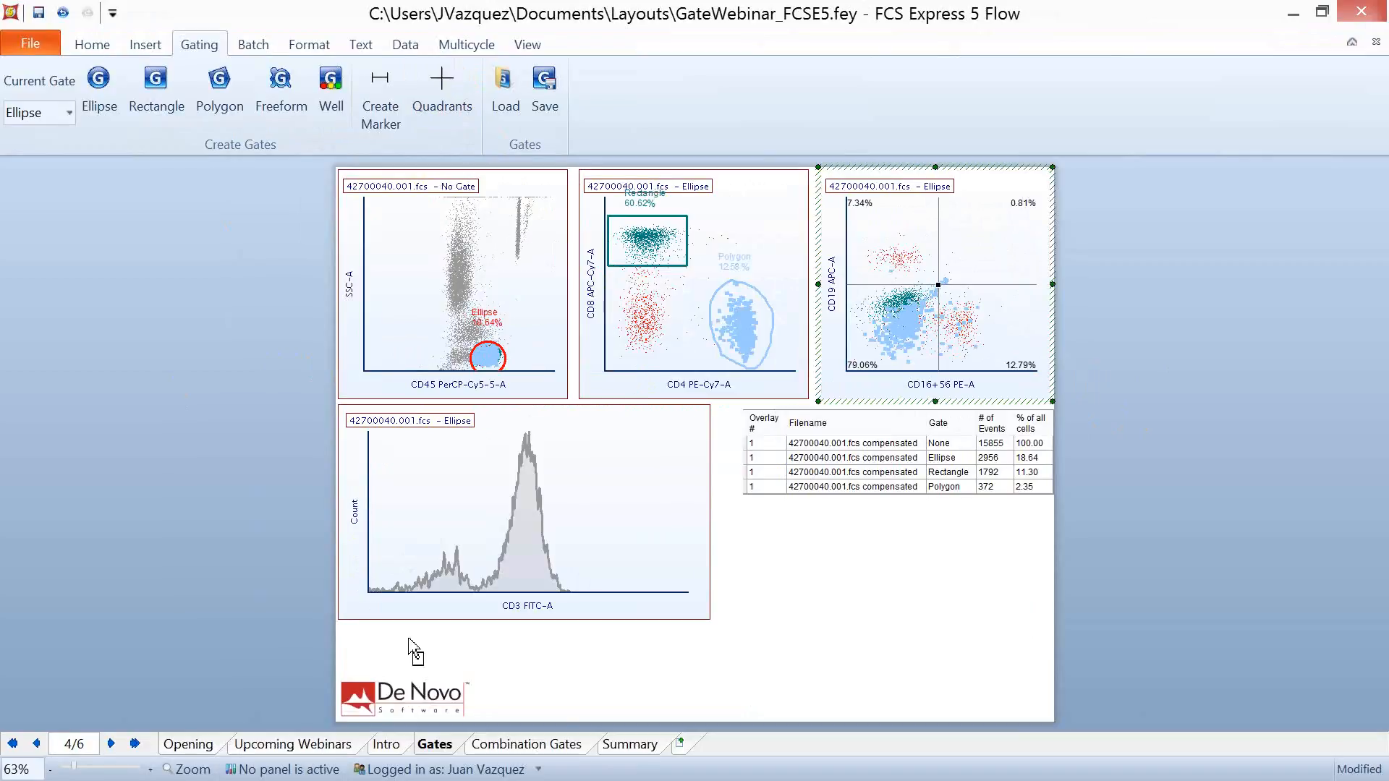
# - Create a marker spanning the main peak of the CD3 FITC-A histogram, then lower and widen it slightly
pyautogui.click(384, 112)
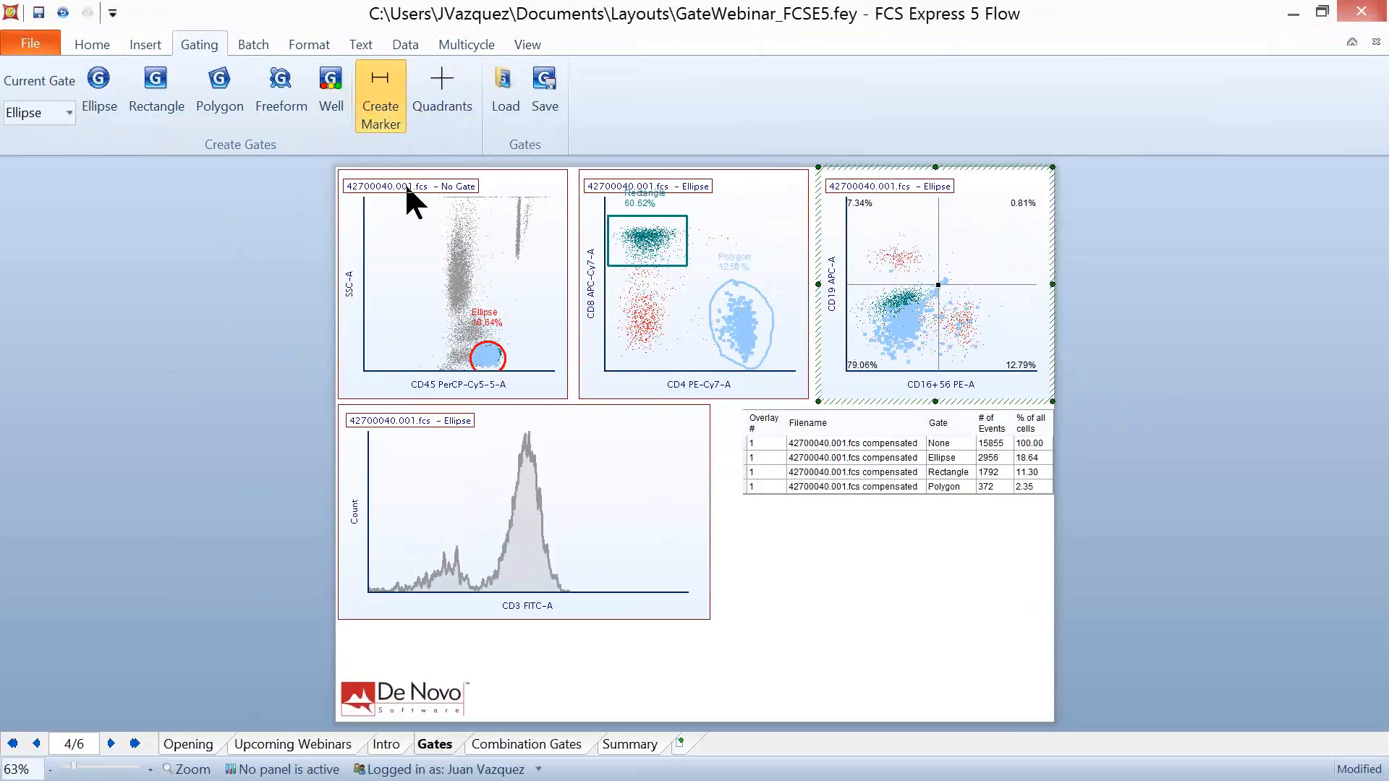
pyautogui.click(480, 510)
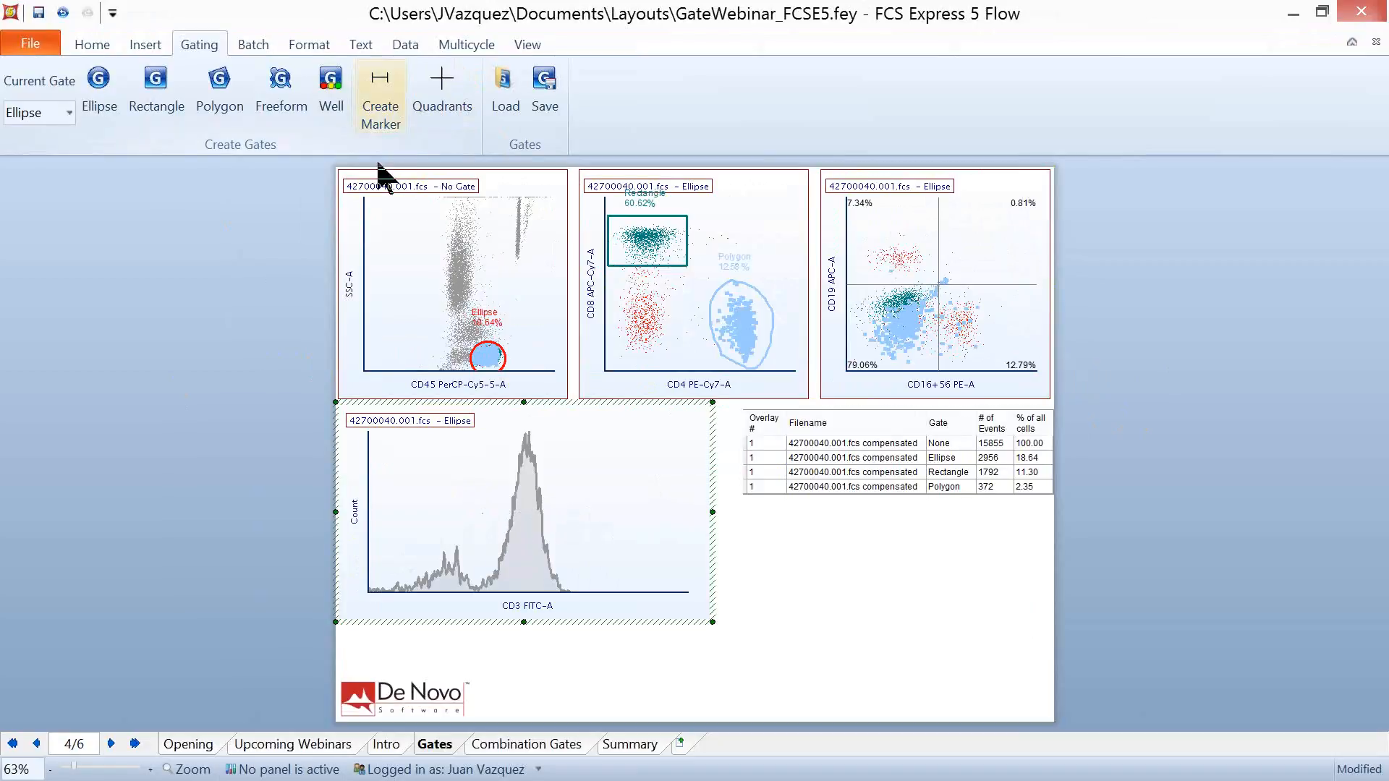
pyautogui.click(381, 101)
pyautogui.moveTo(477, 520)
pyautogui.mouseDown()
pyautogui.moveTo(570, 514)
pyautogui.moveTo(581, 494)
pyautogui.mouseUp()
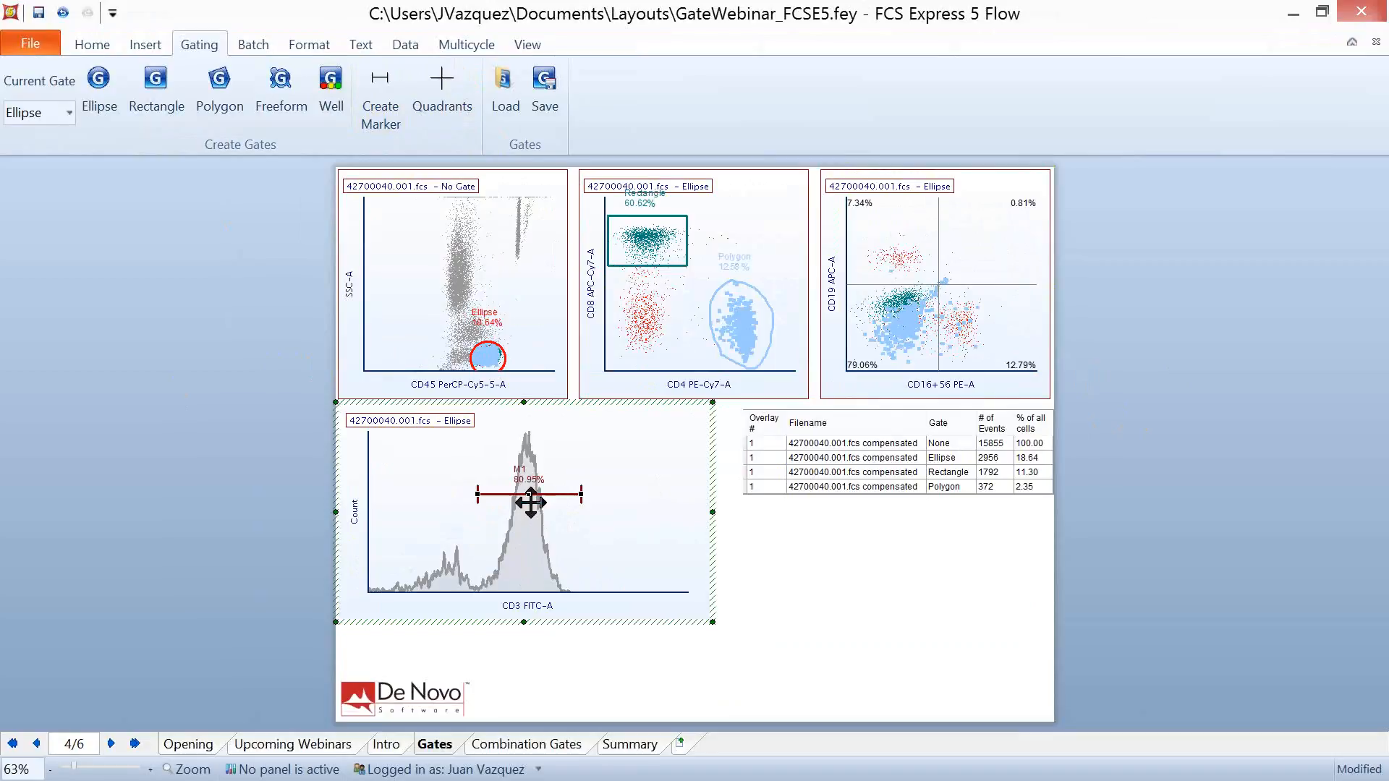
pyautogui.moveTo(530, 501)
pyautogui.mouseDown()
pyautogui.moveTo(504, 519)
pyautogui.moveTo(427, 518)
pyautogui.moveTo(533, 532)
pyautogui.moveTo(591, 501)
pyautogui.moveTo(536, 501)
pyautogui.moveTo(597, 509)
pyautogui.mouseUp()
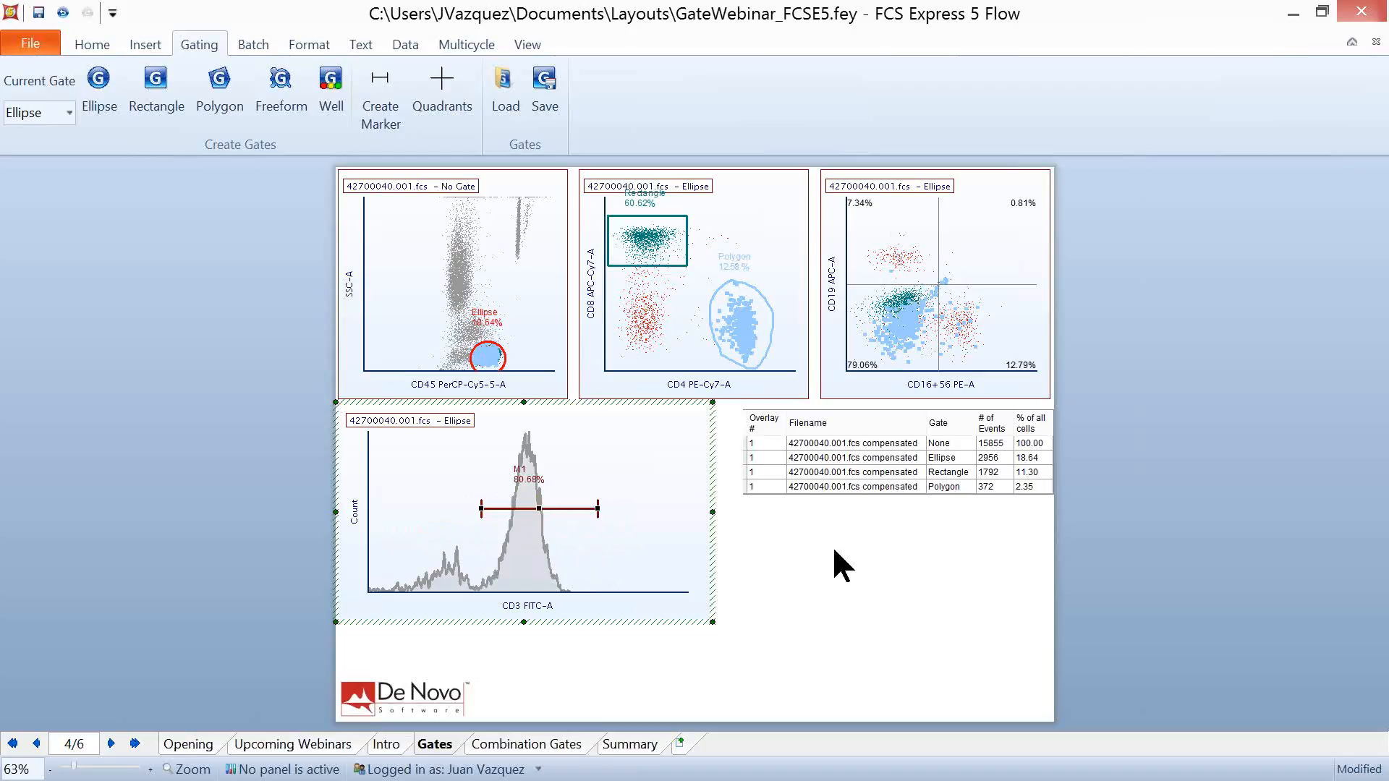
pyautogui.click(1165, 475)
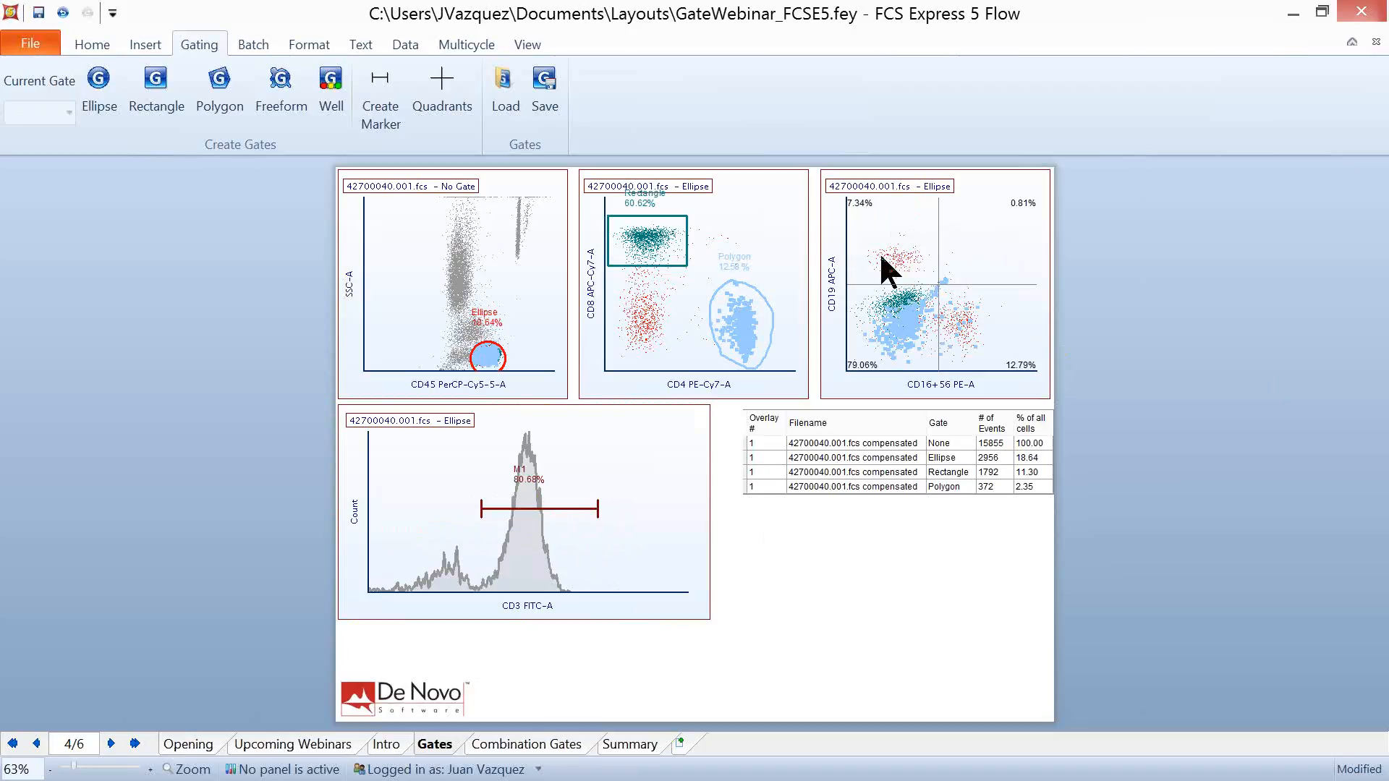
pyautogui.click(863, 223)
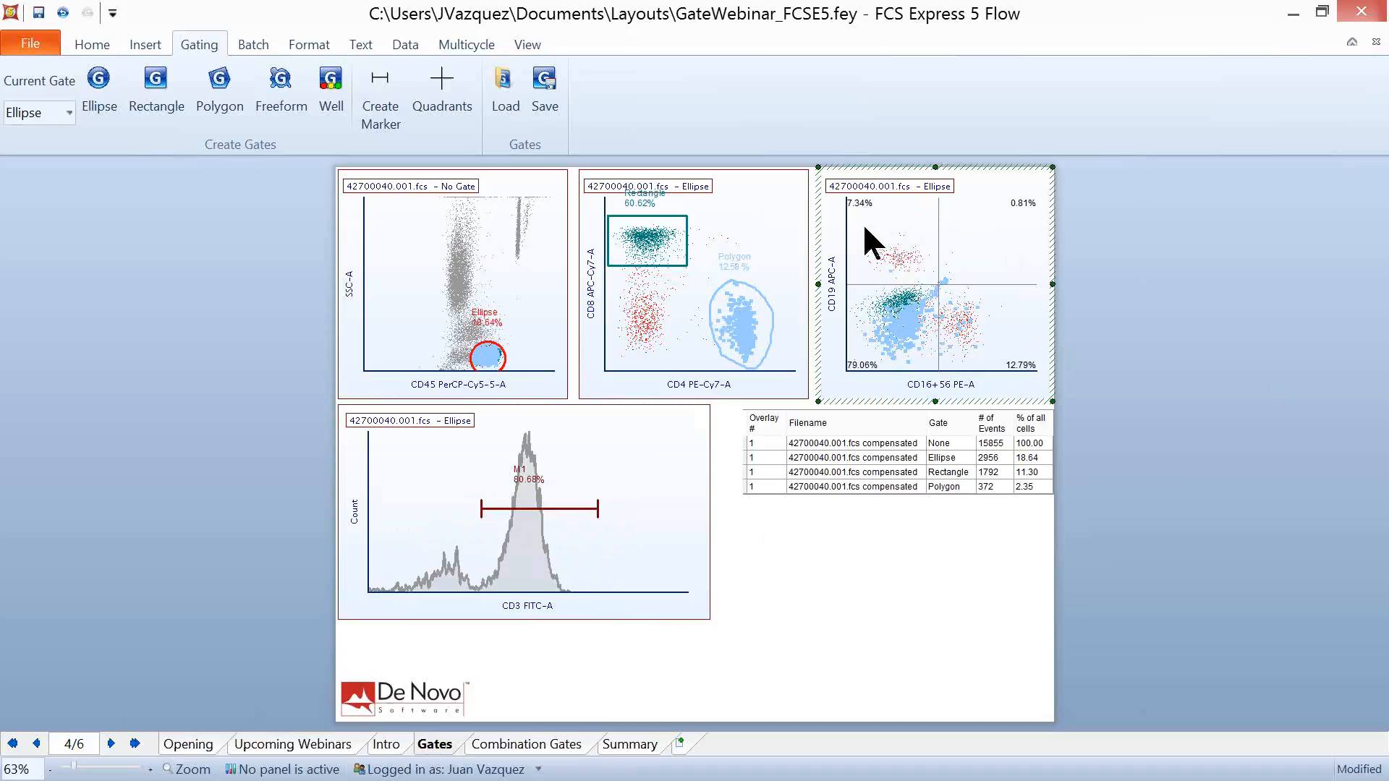
pyautogui.rightClick(865, 225)
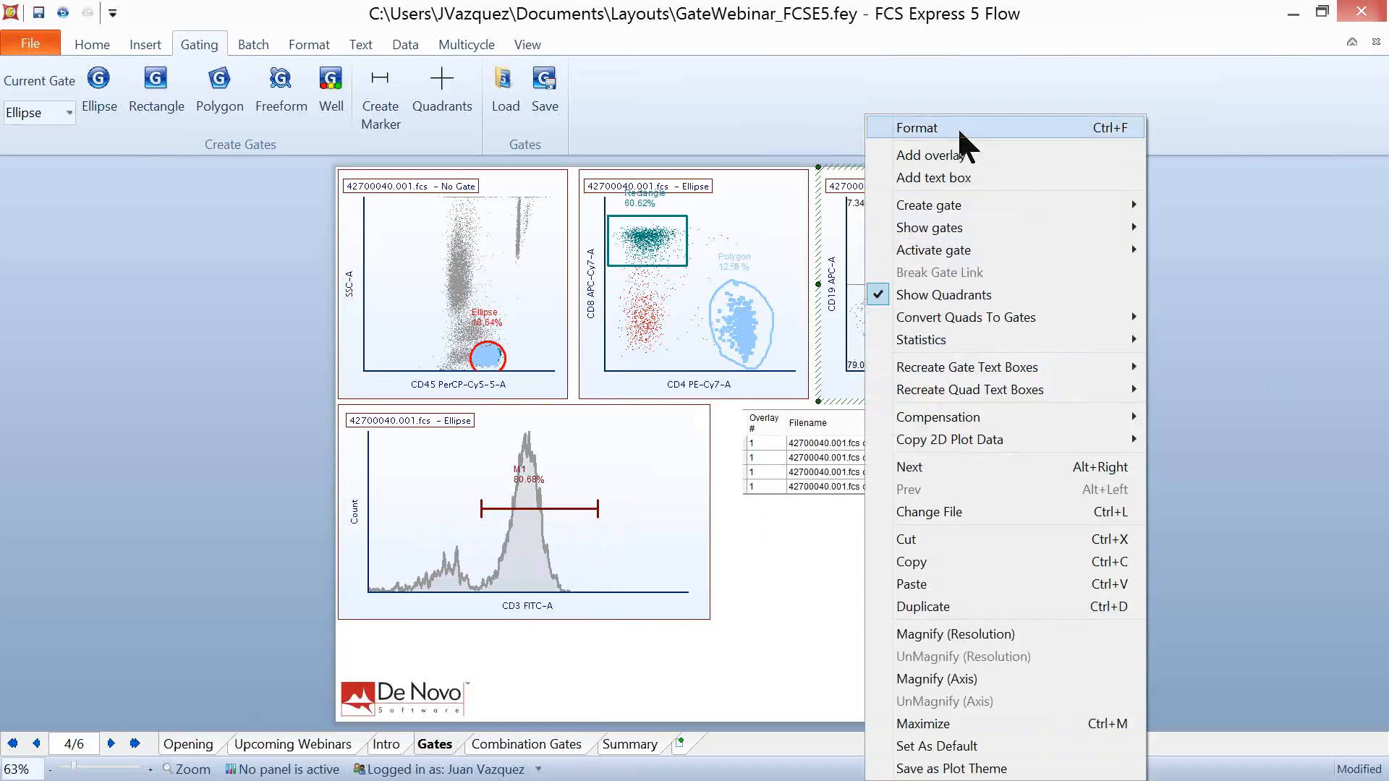
pyautogui.click(1316, 274)
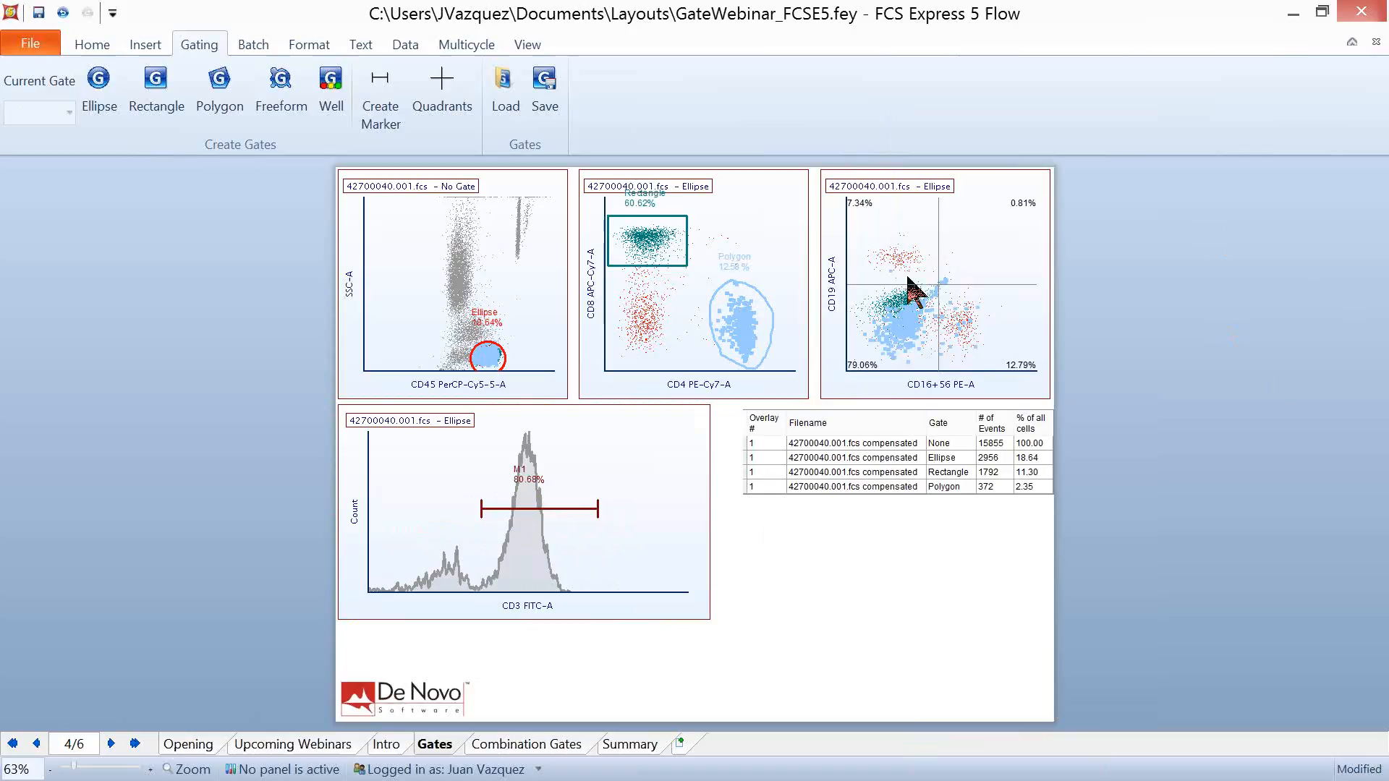
# - Set the quadrant type of the CD16+56 versus CD19 plot to Floating
pyautogui.click(871, 230)
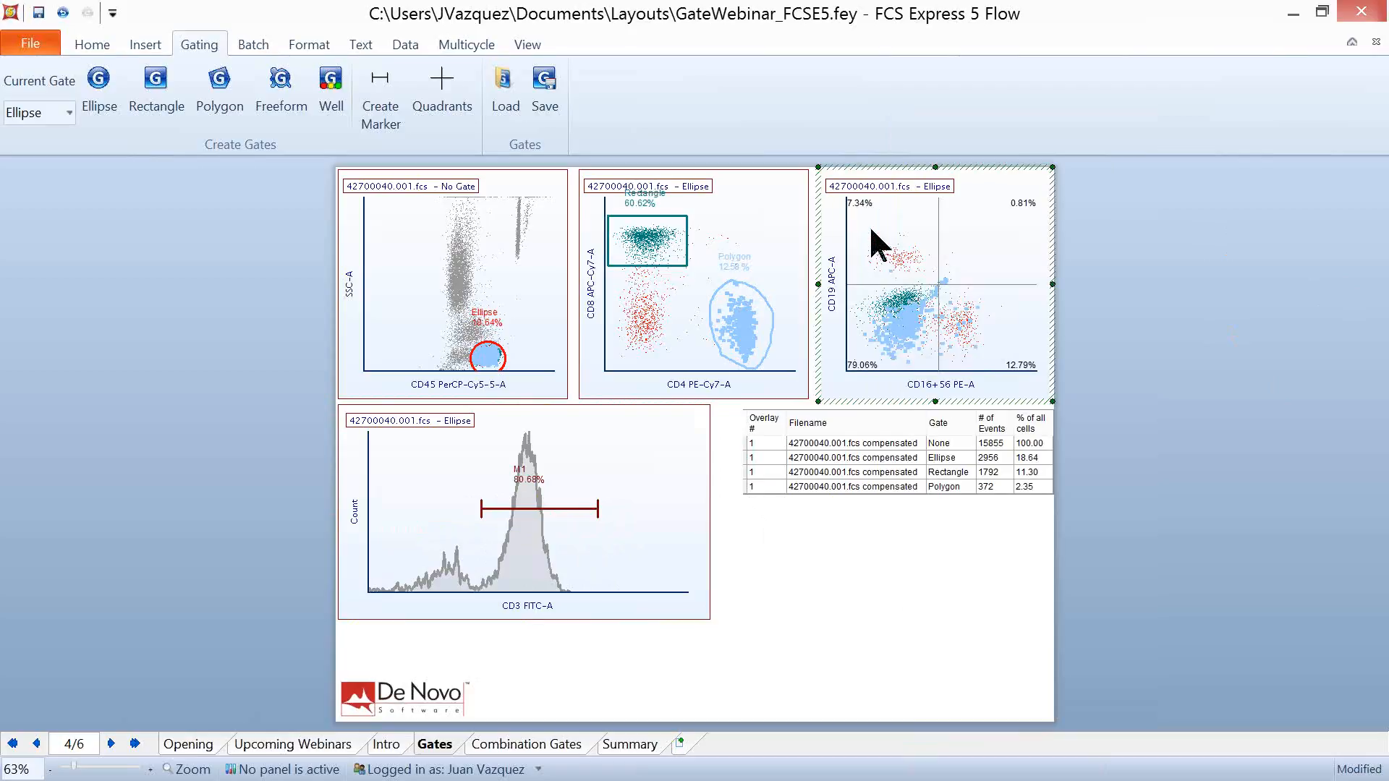
pyautogui.doubleClick(871, 232)
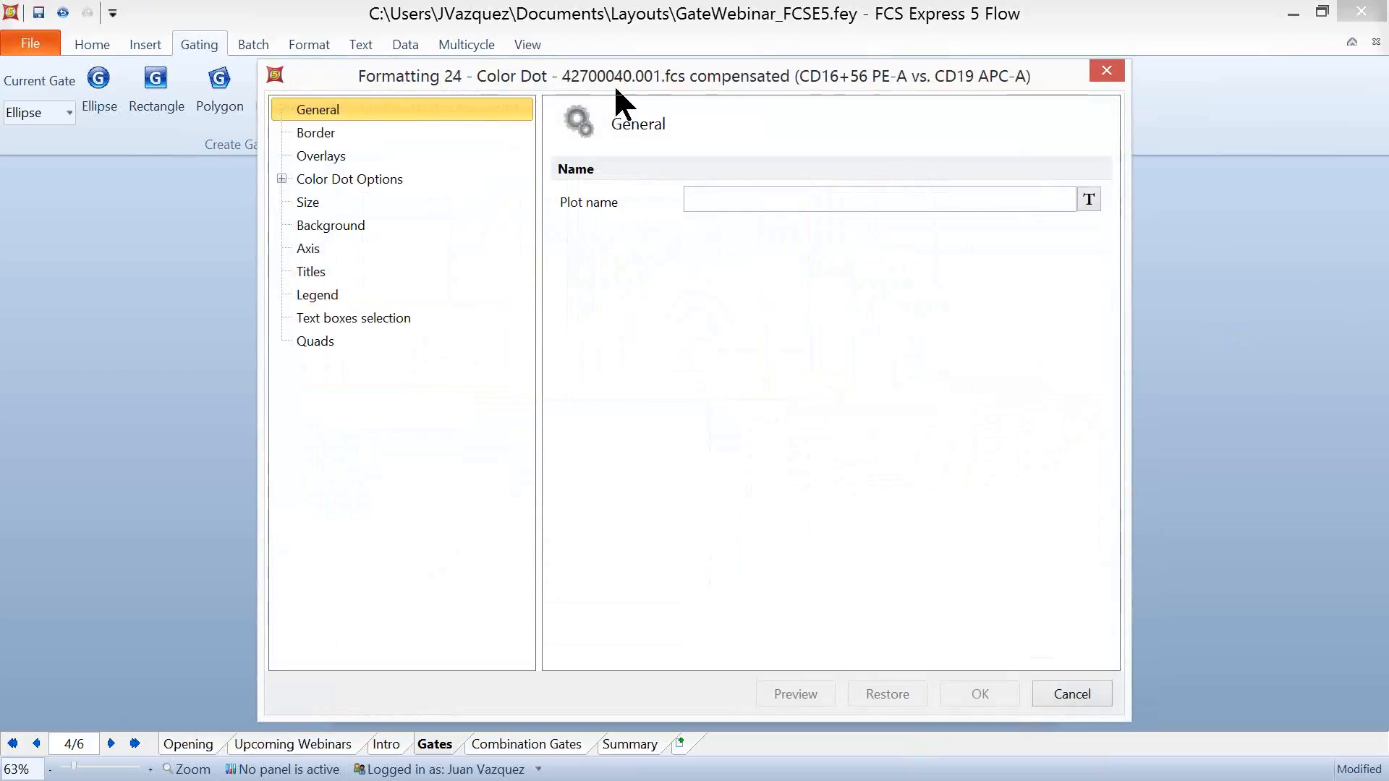
pyautogui.click(331, 347)
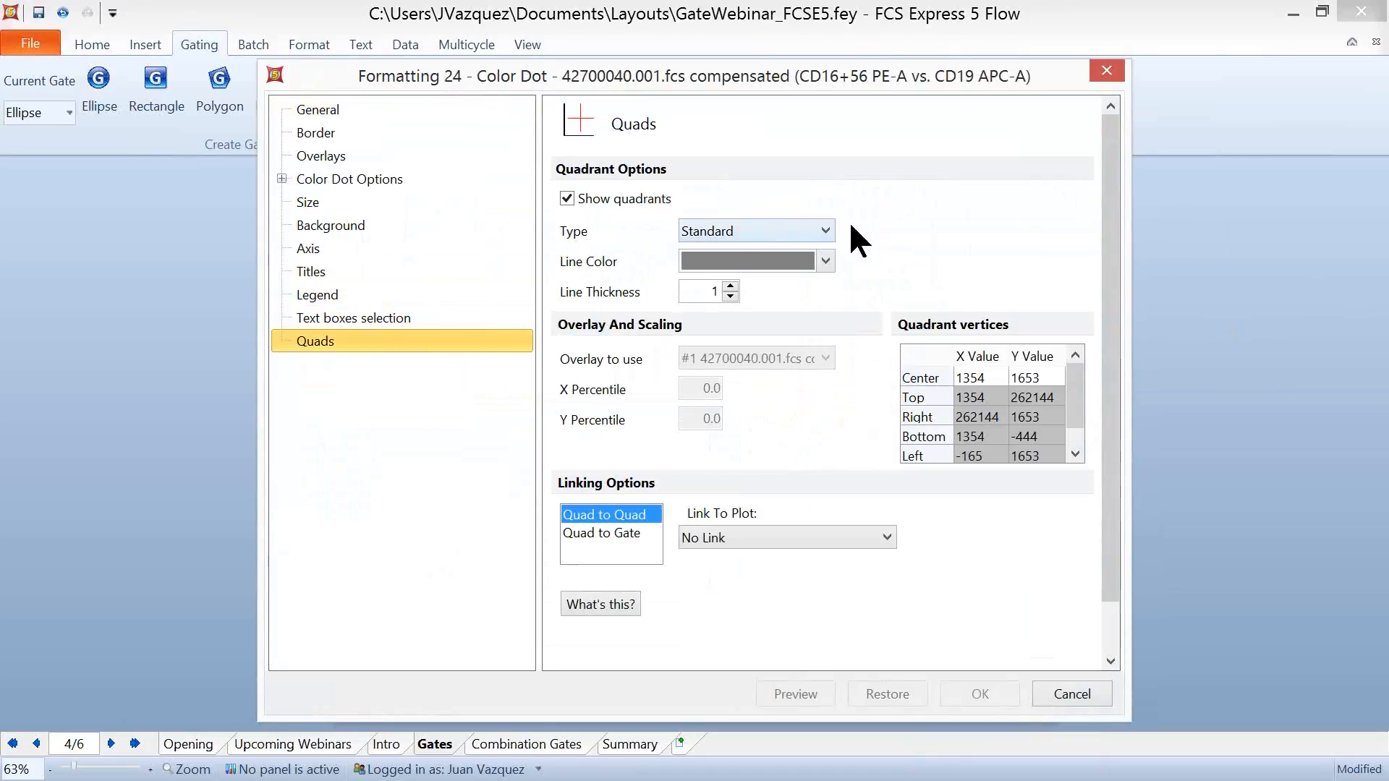
pyautogui.click(826, 230)
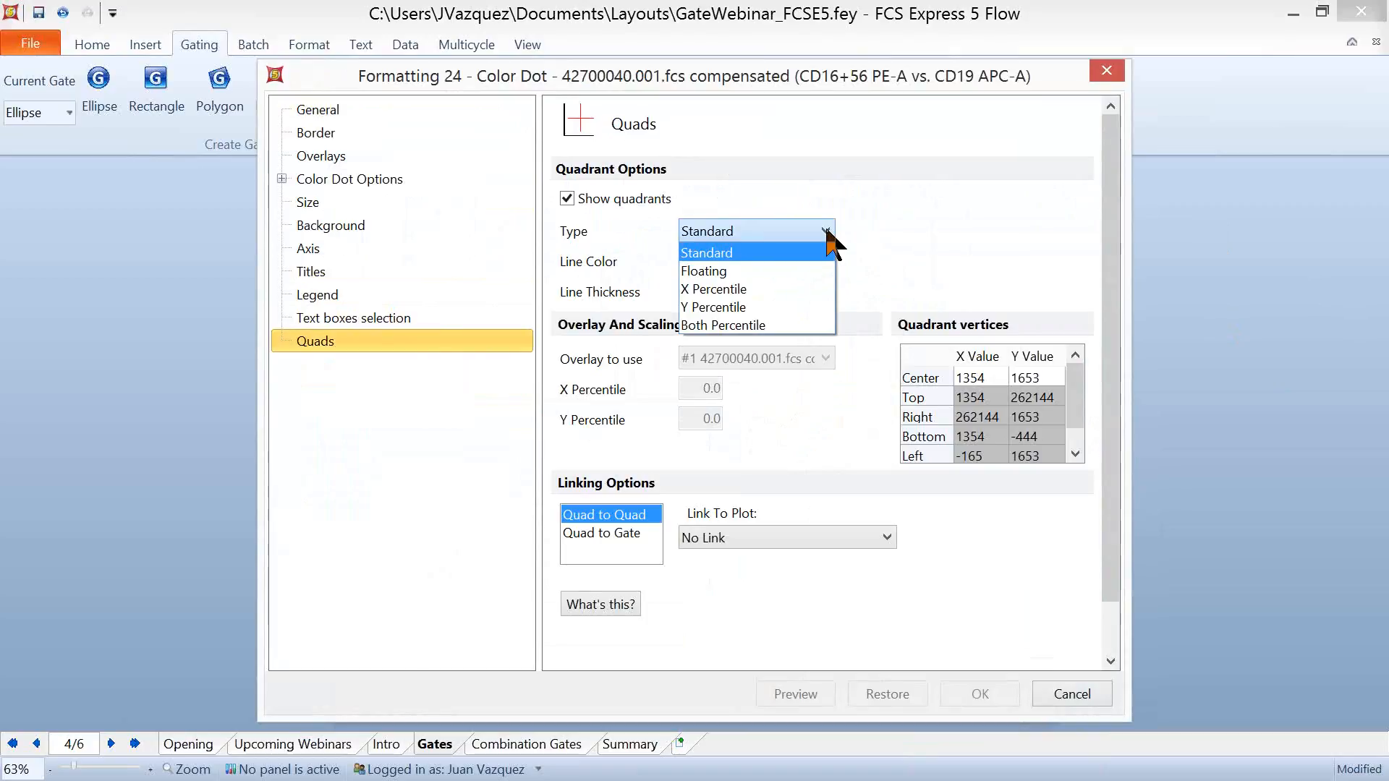
pyautogui.click(742, 275)
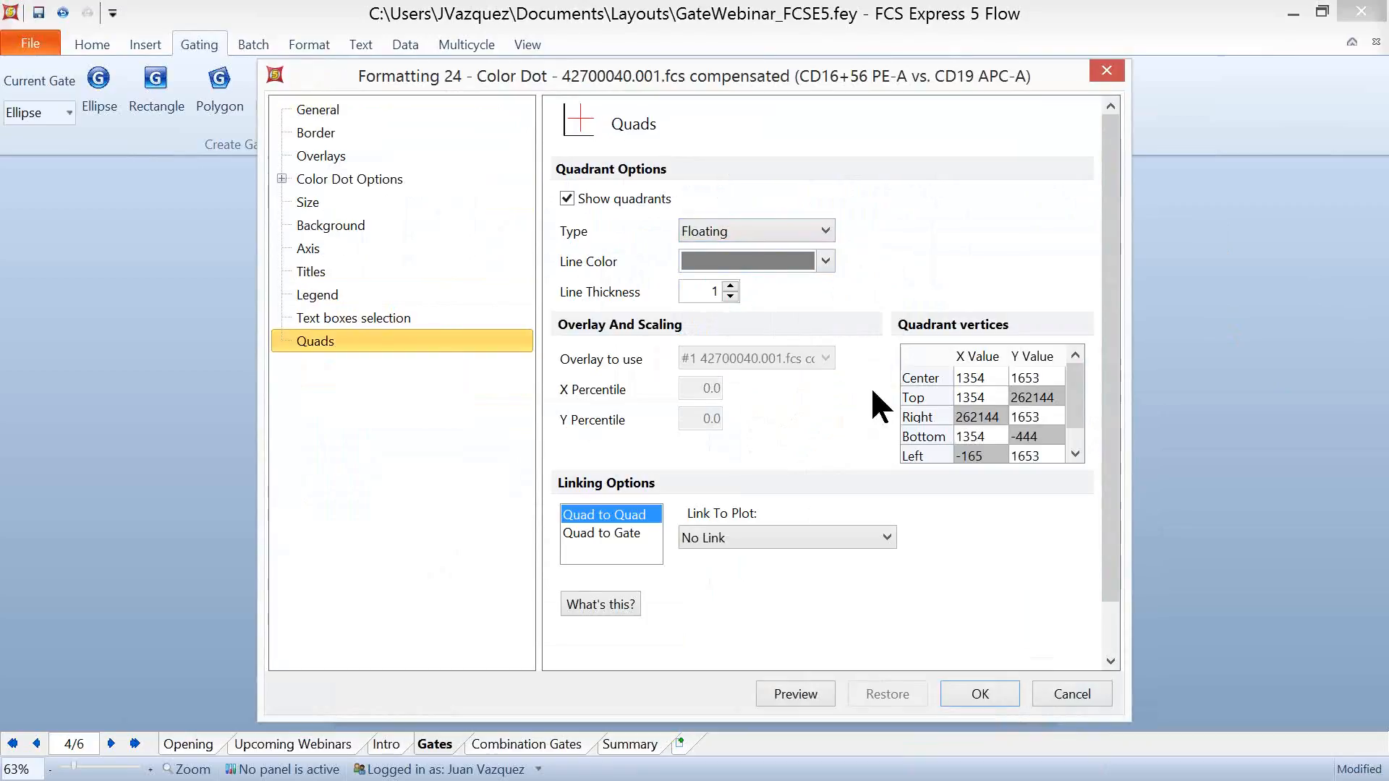
pyautogui.click(981, 695)
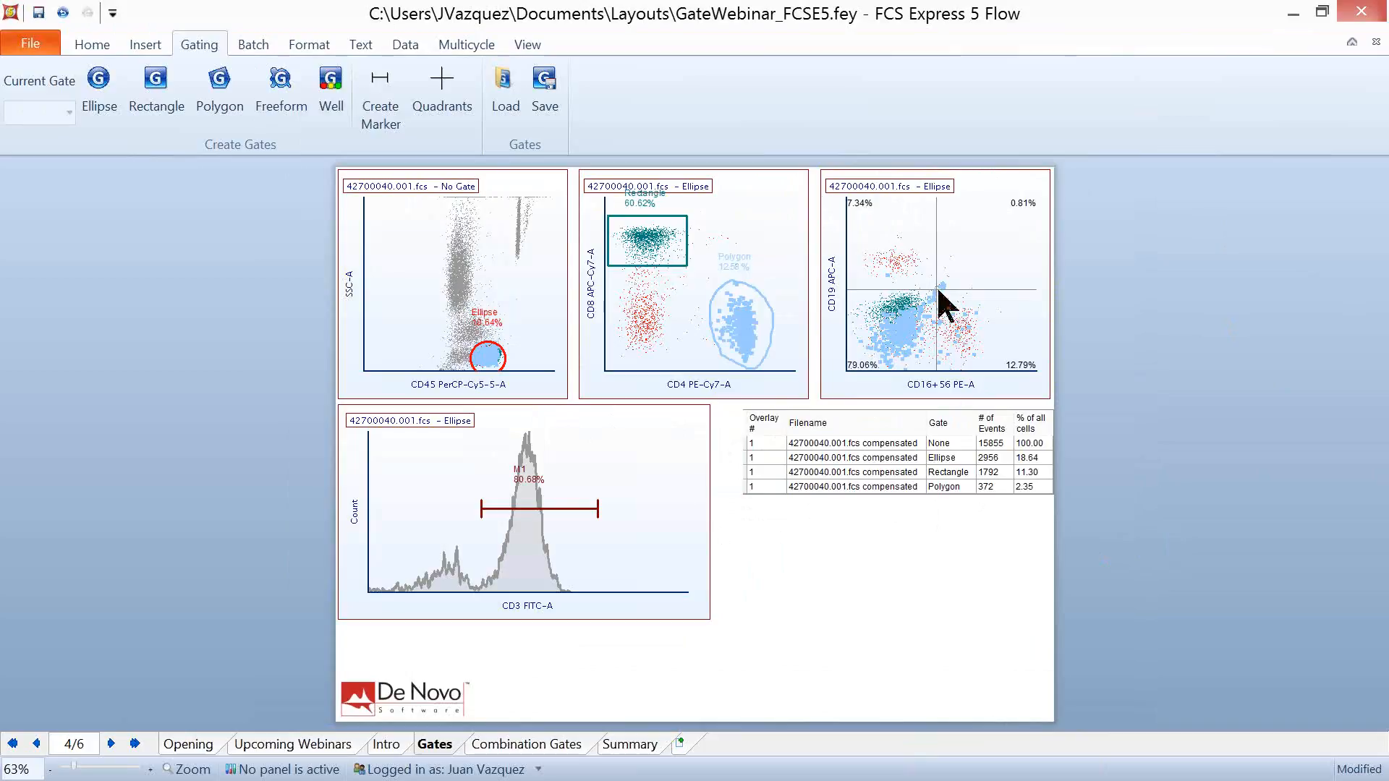
# - Reshape the floating quadrants by moving their center up and right and shifting all four line ends so the lines tilt
pyautogui.click(937, 303)
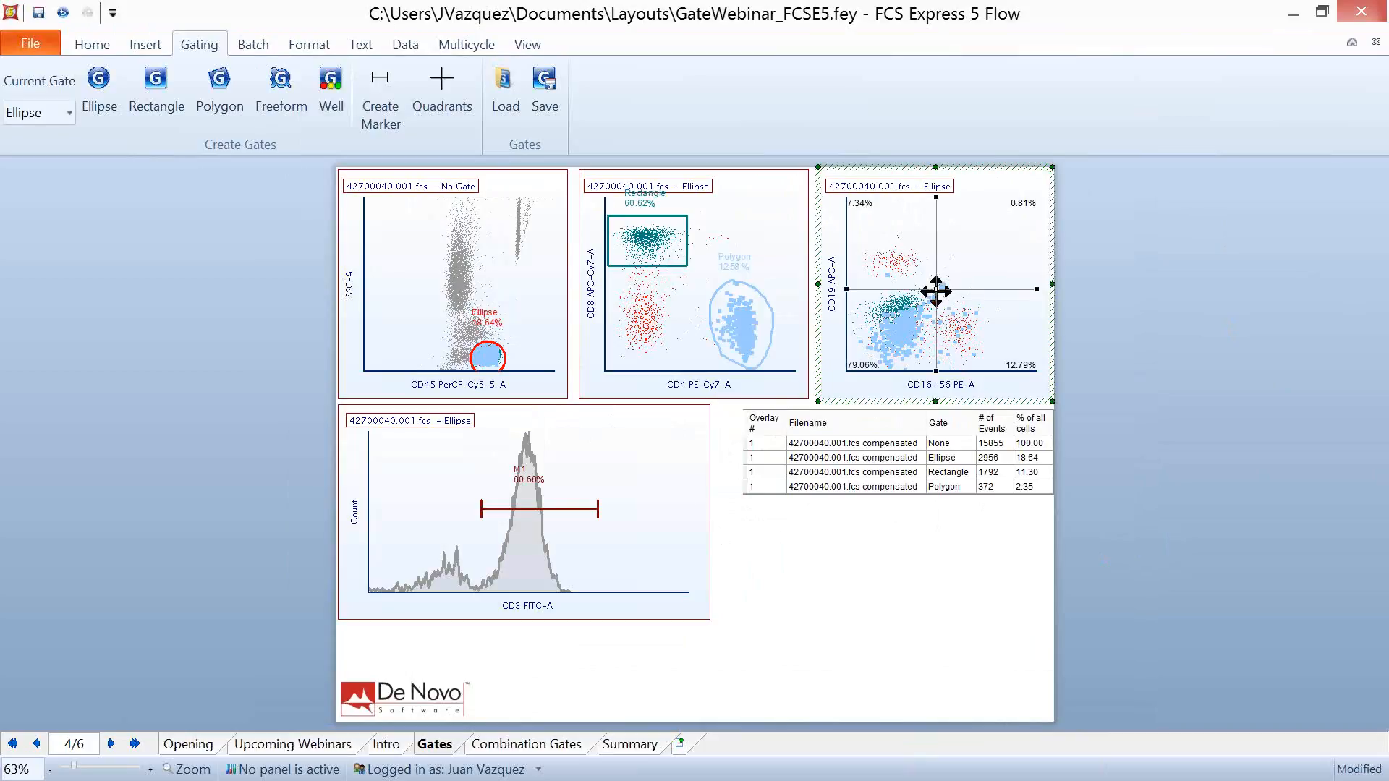
pyautogui.moveTo(936, 291)
pyautogui.mouseDown()
pyautogui.moveTo(1005, 222)
pyautogui.moveTo(949, 274)
pyautogui.mouseUp()
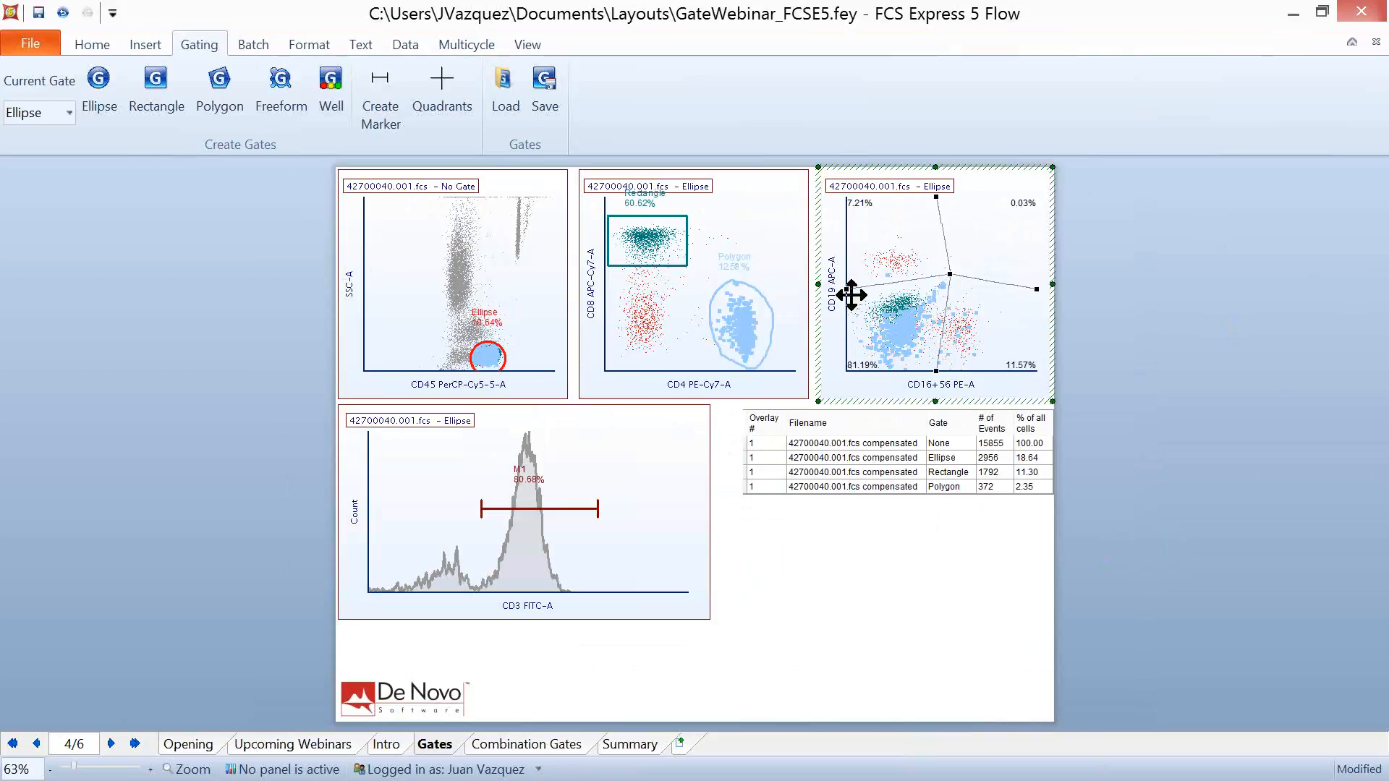
pyautogui.moveTo(843, 291); pyautogui.dragTo(856, 312)
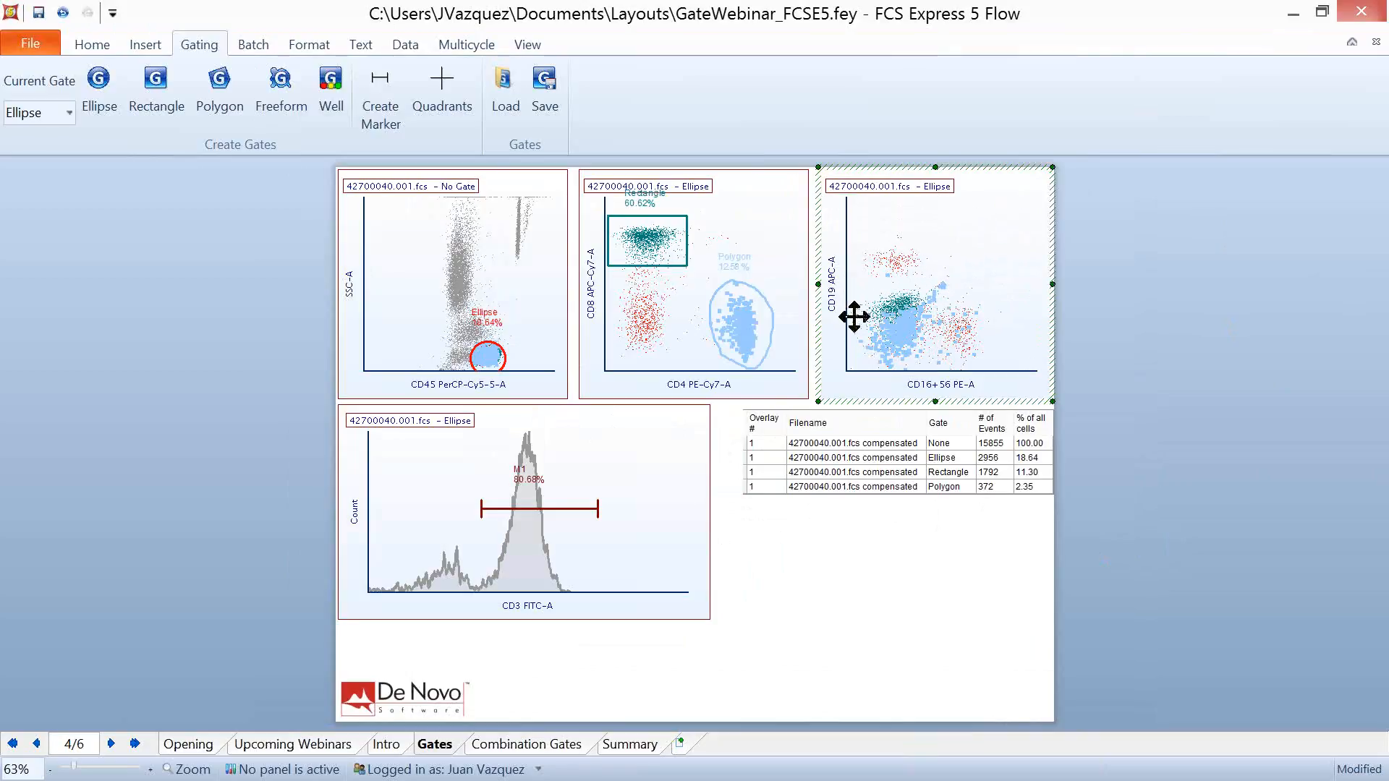
pyautogui.moveTo(933, 376); pyautogui.dragTo(911, 367)
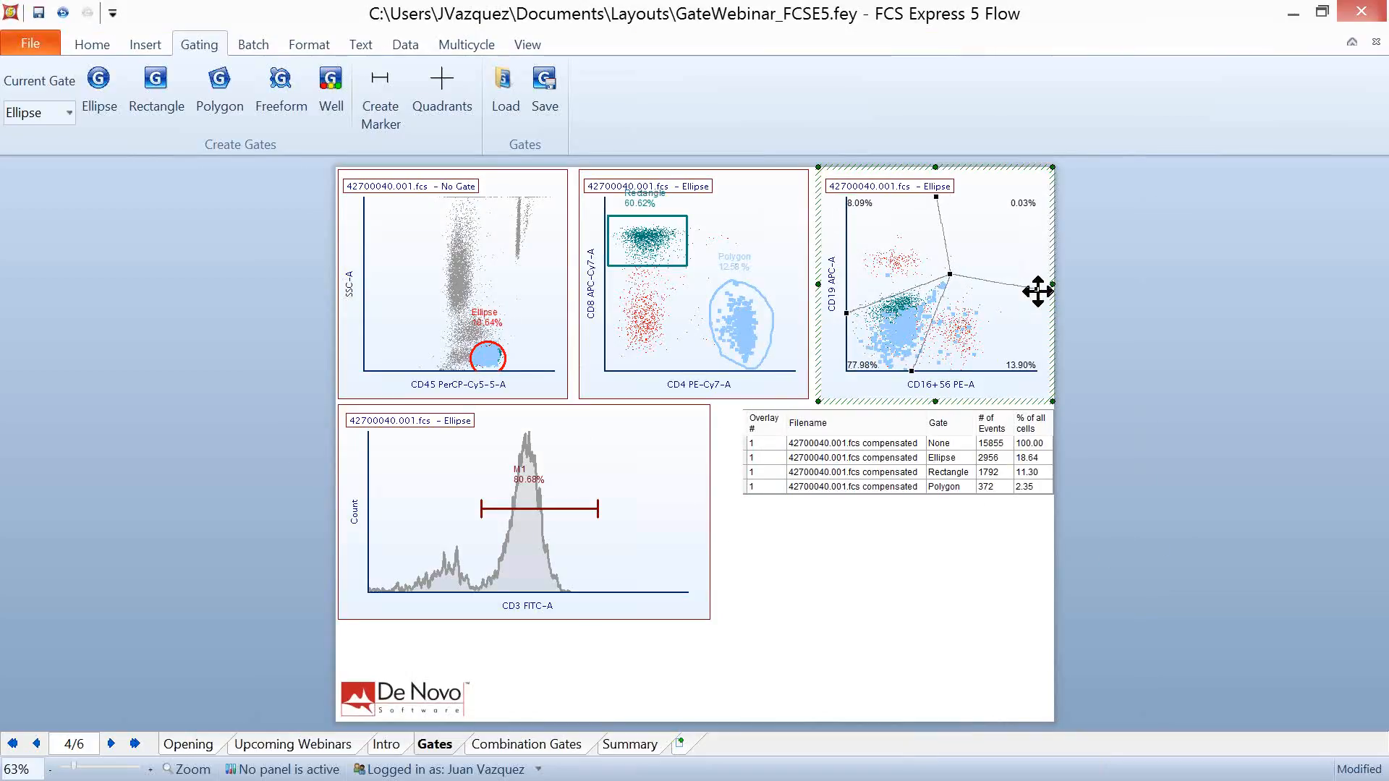
pyautogui.moveTo(1037, 290); pyautogui.dragTo(1040, 262)
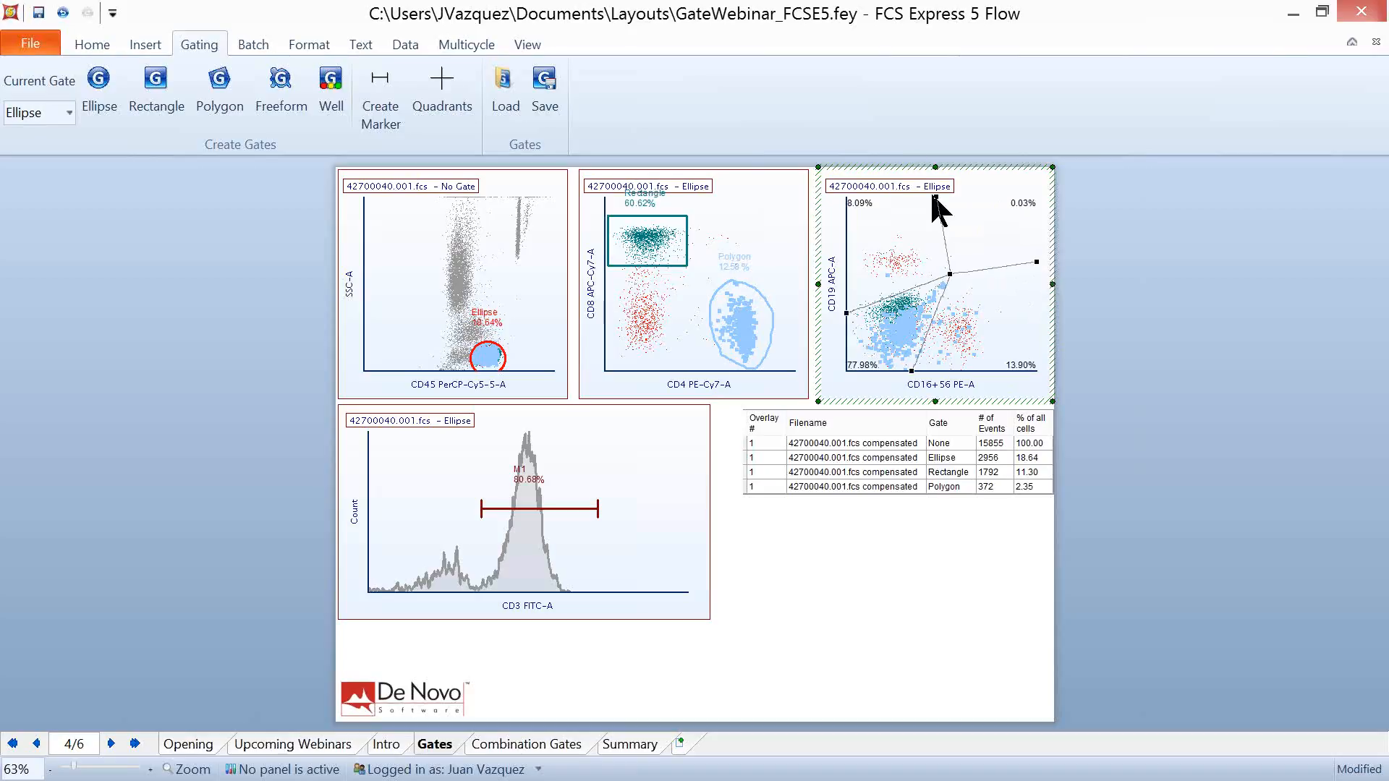
pyautogui.moveTo(933, 193); pyautogui.dragTo(985, 196)
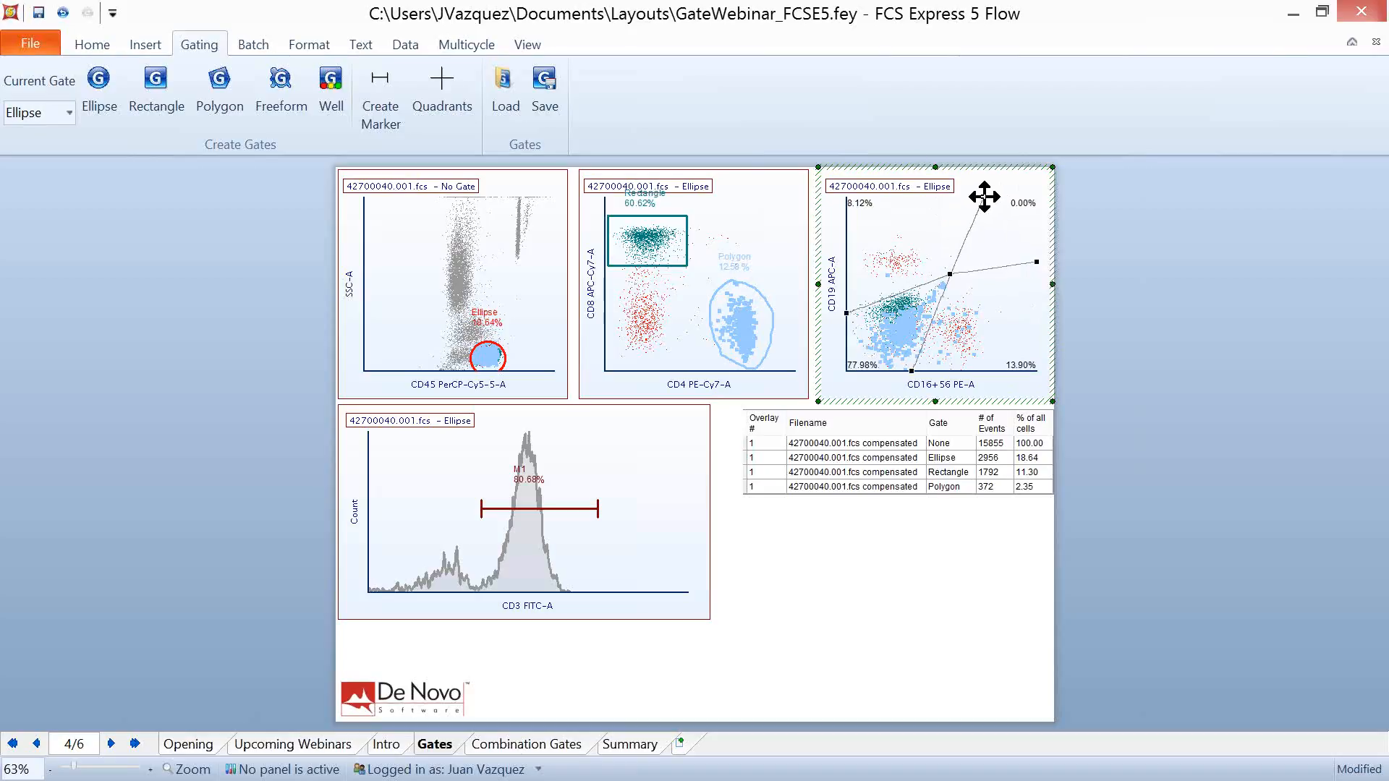
# - Undo the quadrant reshaping and the change to the Floating type, and deselect the plot
pyautogui.click(63, 12)
pyautogui.click(63, 13)
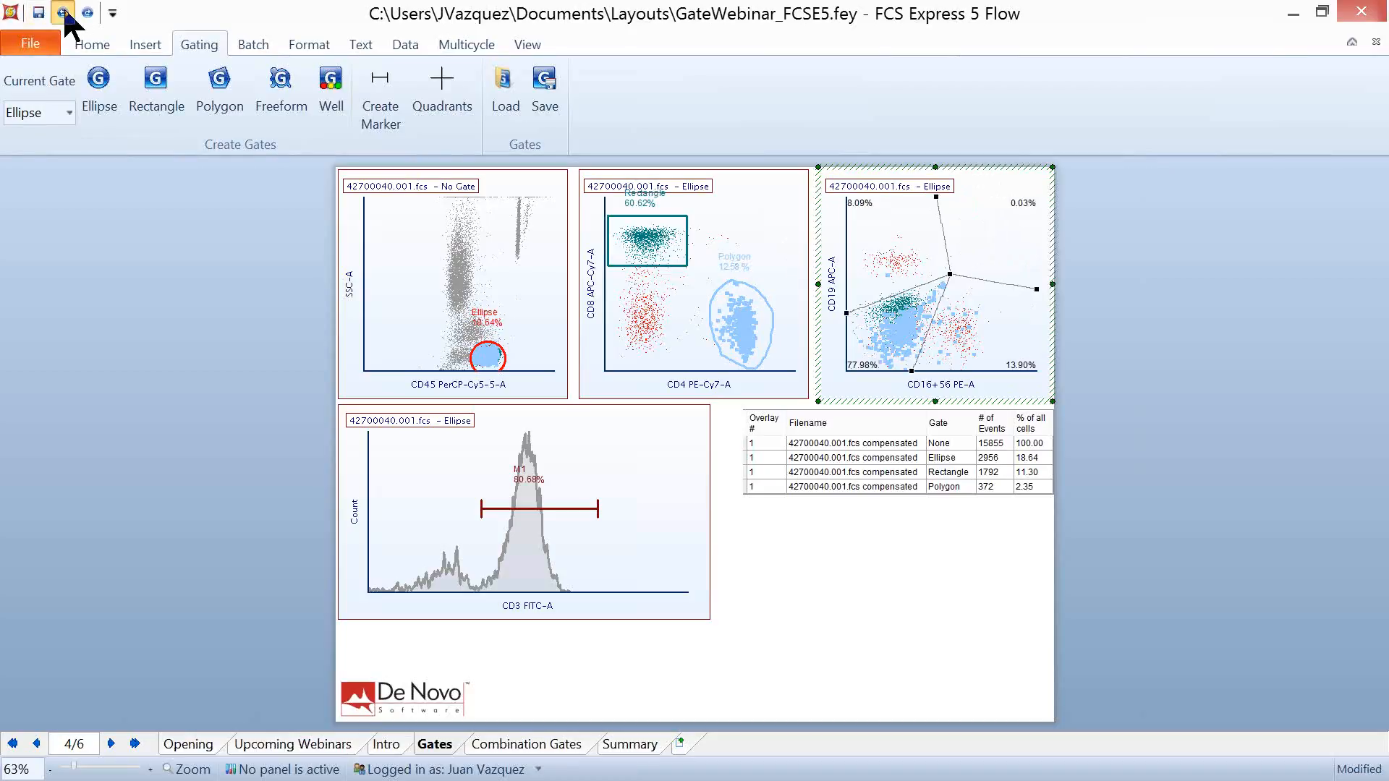
pyautogui.click(63, 13)
pyautogui.click(63, 12)
pyautogui.click(63, 12)
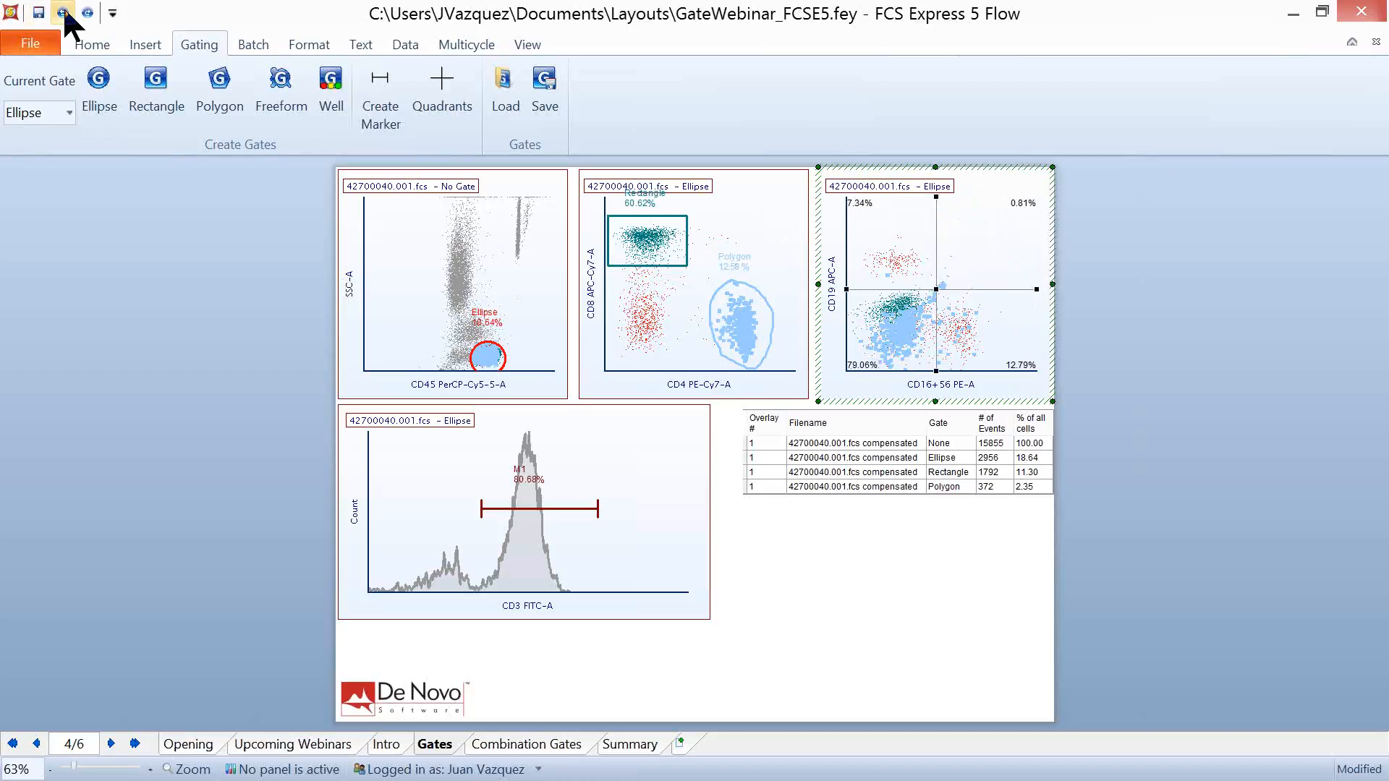
pyautogui.click(62, 13)
pyautogui.click(1305, 384)
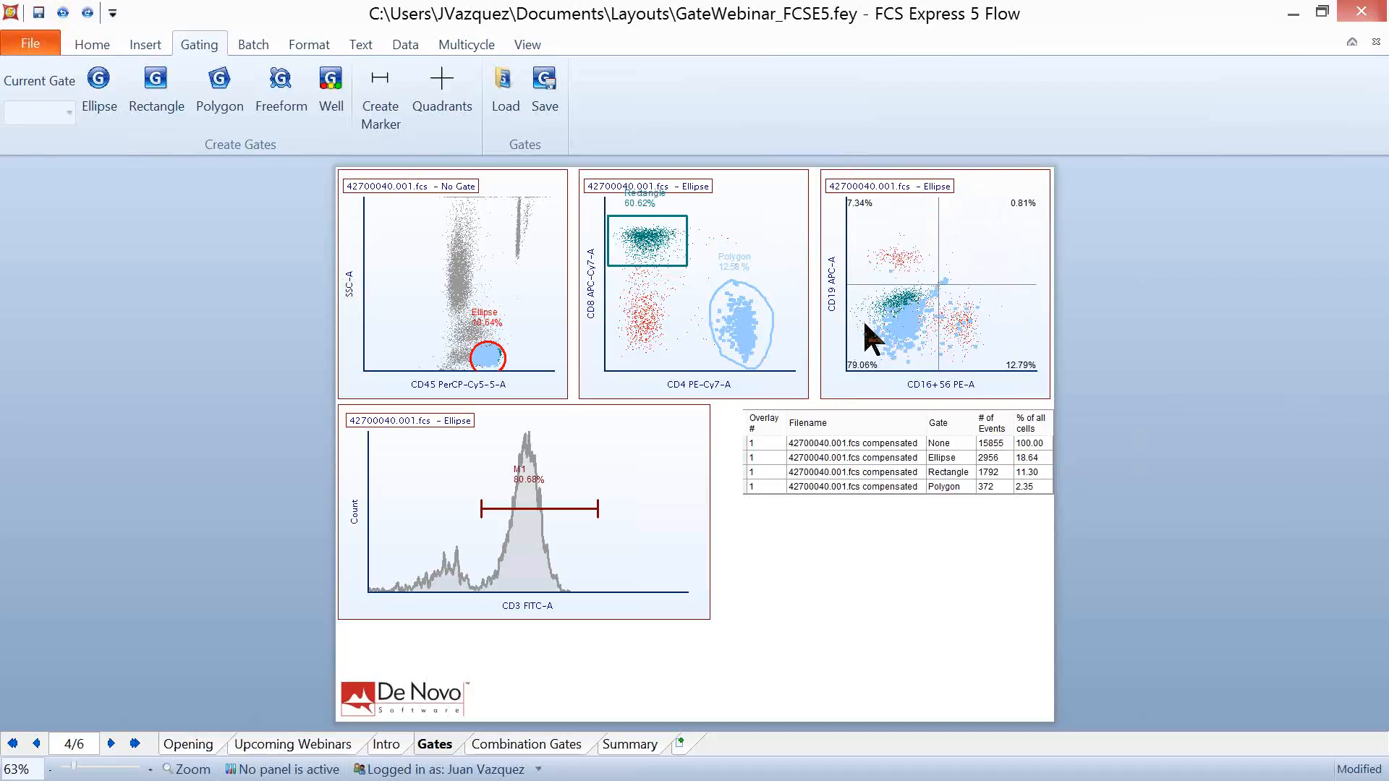
# - Set the quadrant type of the CD16+56 versus CD19 plot to X Percentile and finally to Both Percentile
pyautogui.click(863, 223)
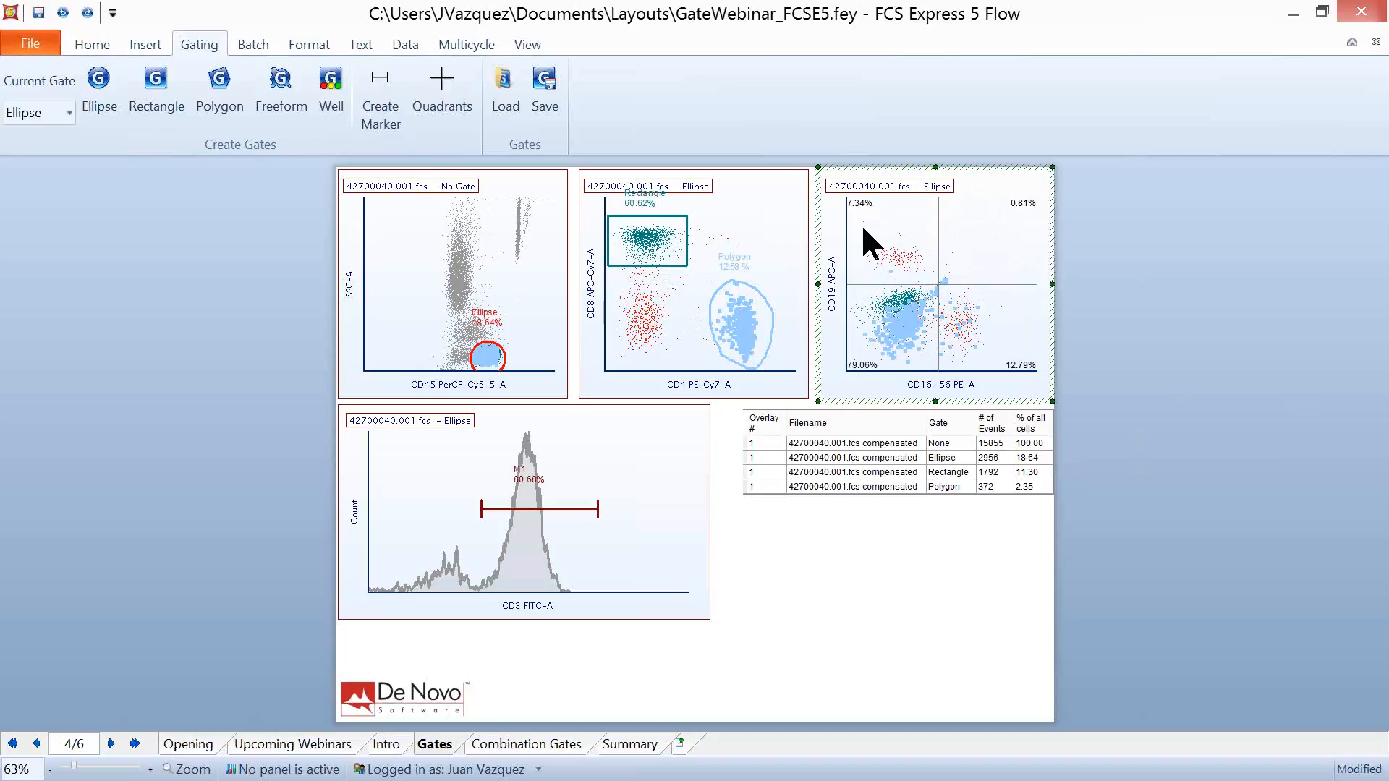
pyautogui.doubleClick(861, 222)
pyautogui.click(307, 340)
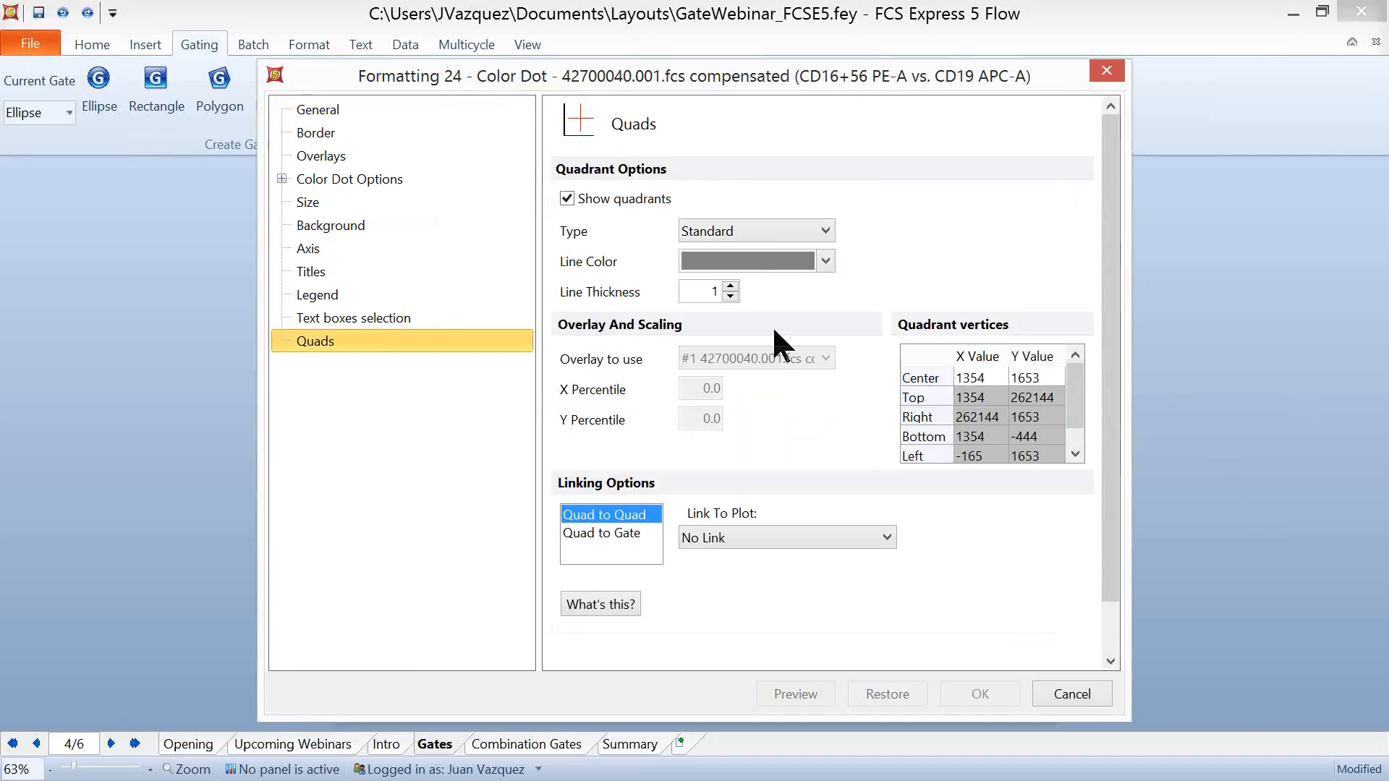
pyautogui.click(746, 233)
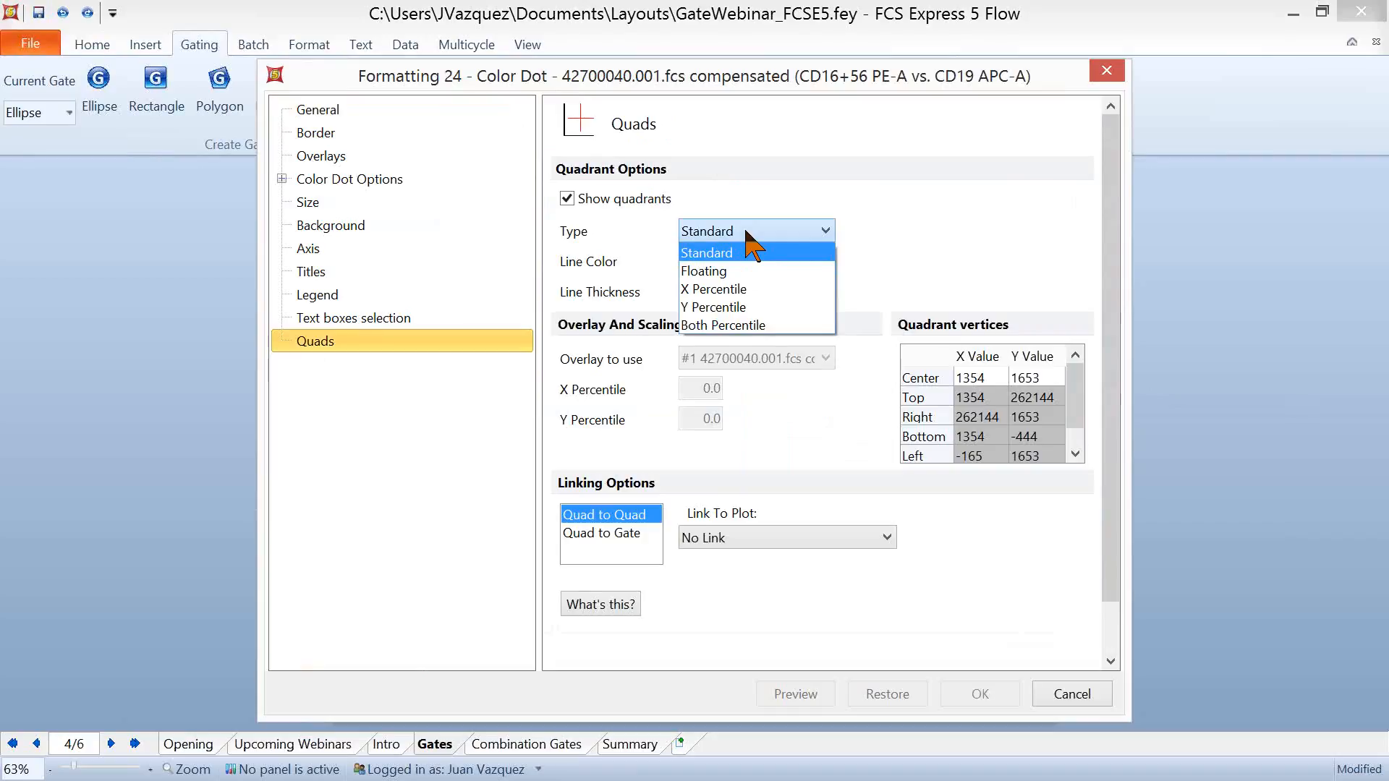
pyautogui.click(744, 288)
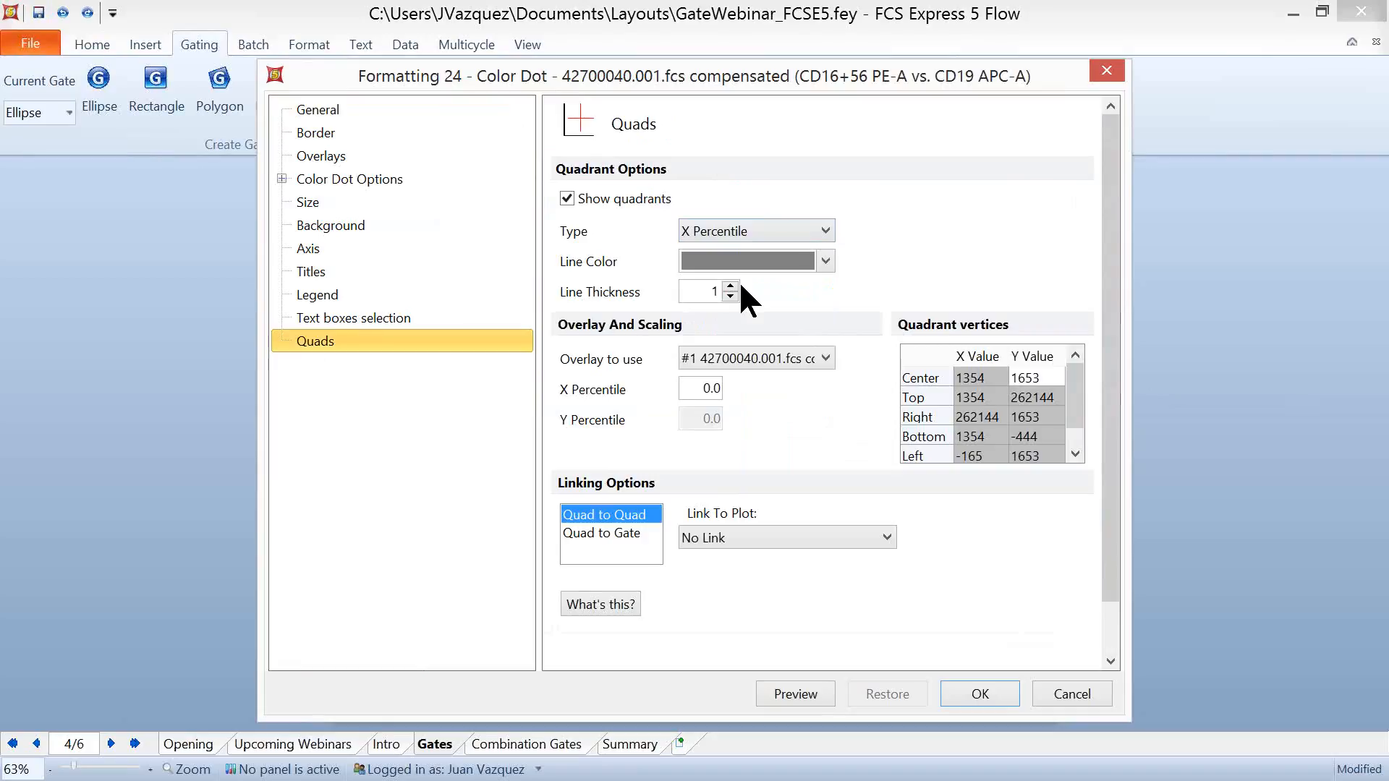
pyautogui.click(825, 229)
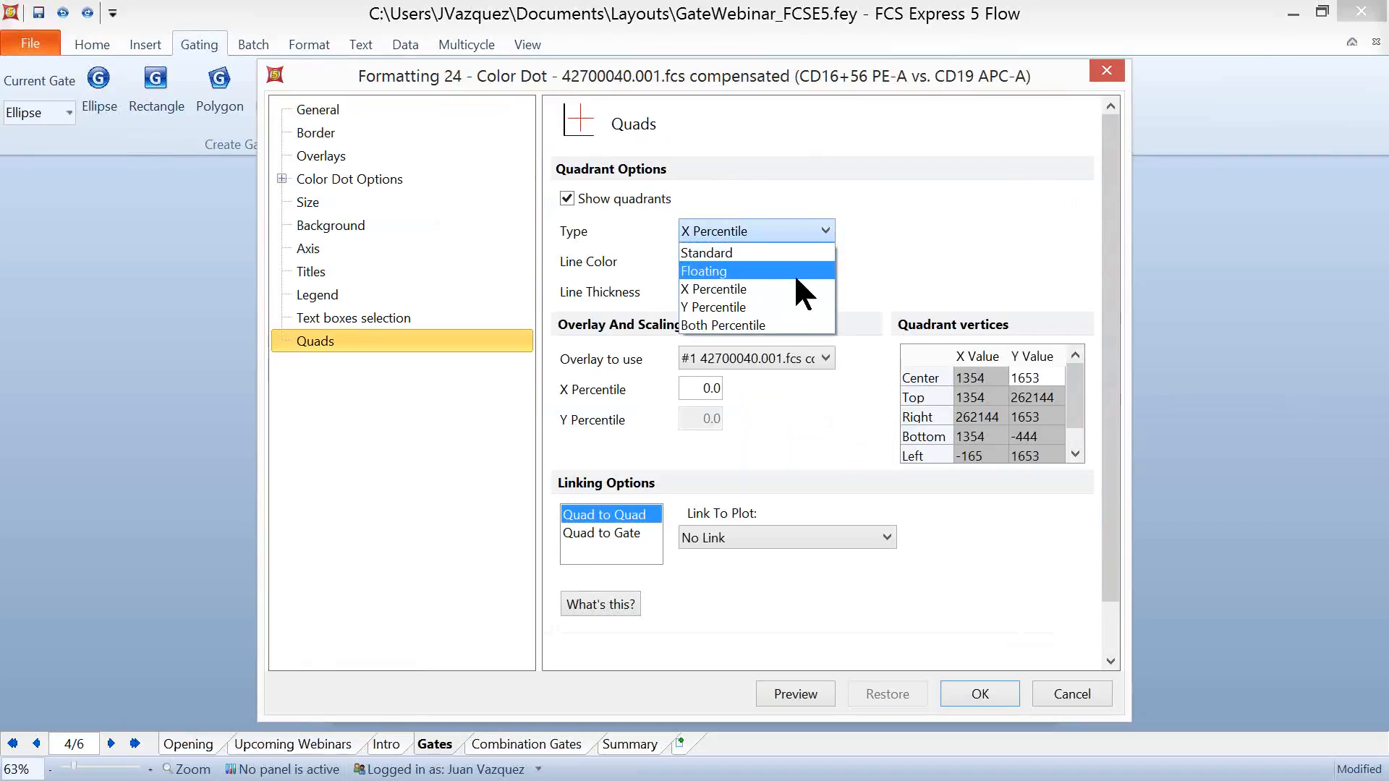
pyautogui.click(783, 327)
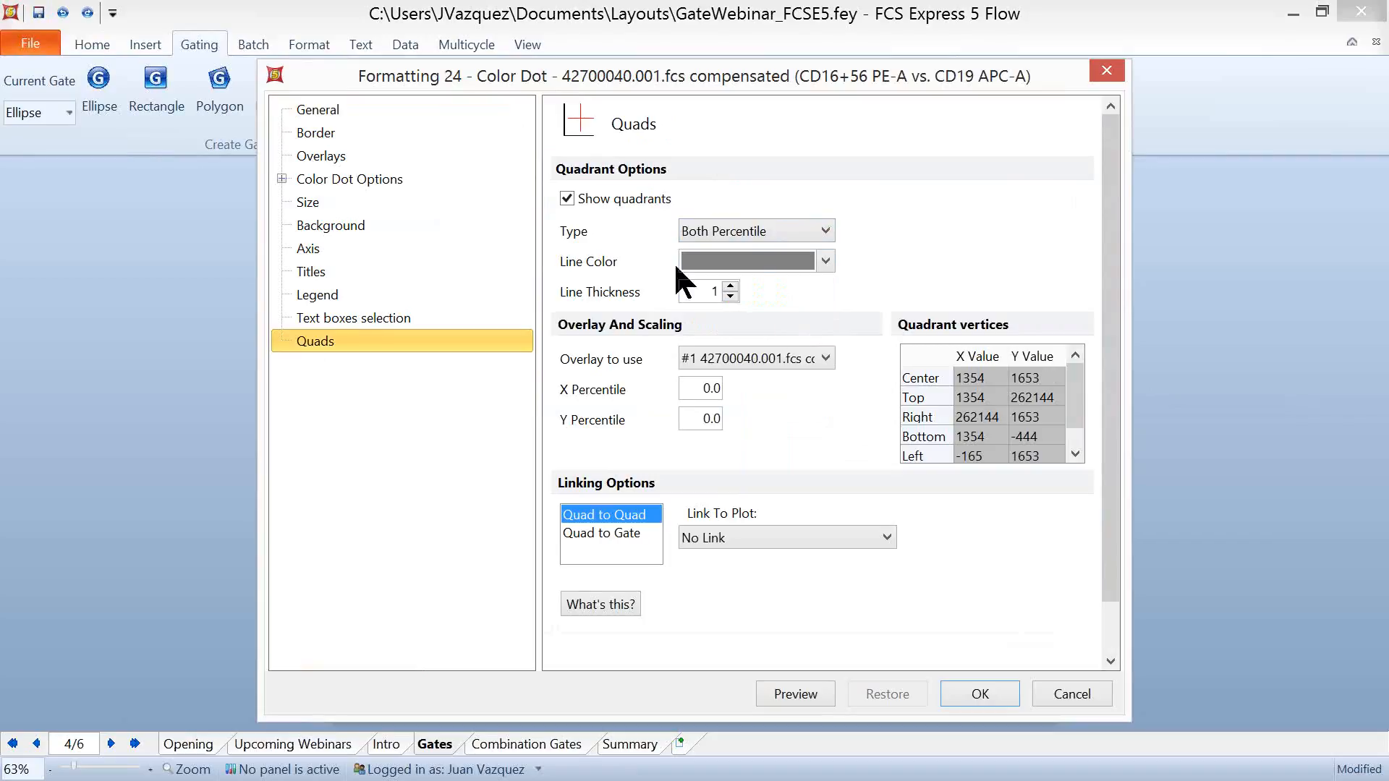
# - Set the quadrants' X Percentile and Y Percentile to 99 and preview them on the plot
pyautogui.doubleClick(701, 389)
pyautogui.write('99')
pyautogui.press('Tab')
pyautogui.write('99')
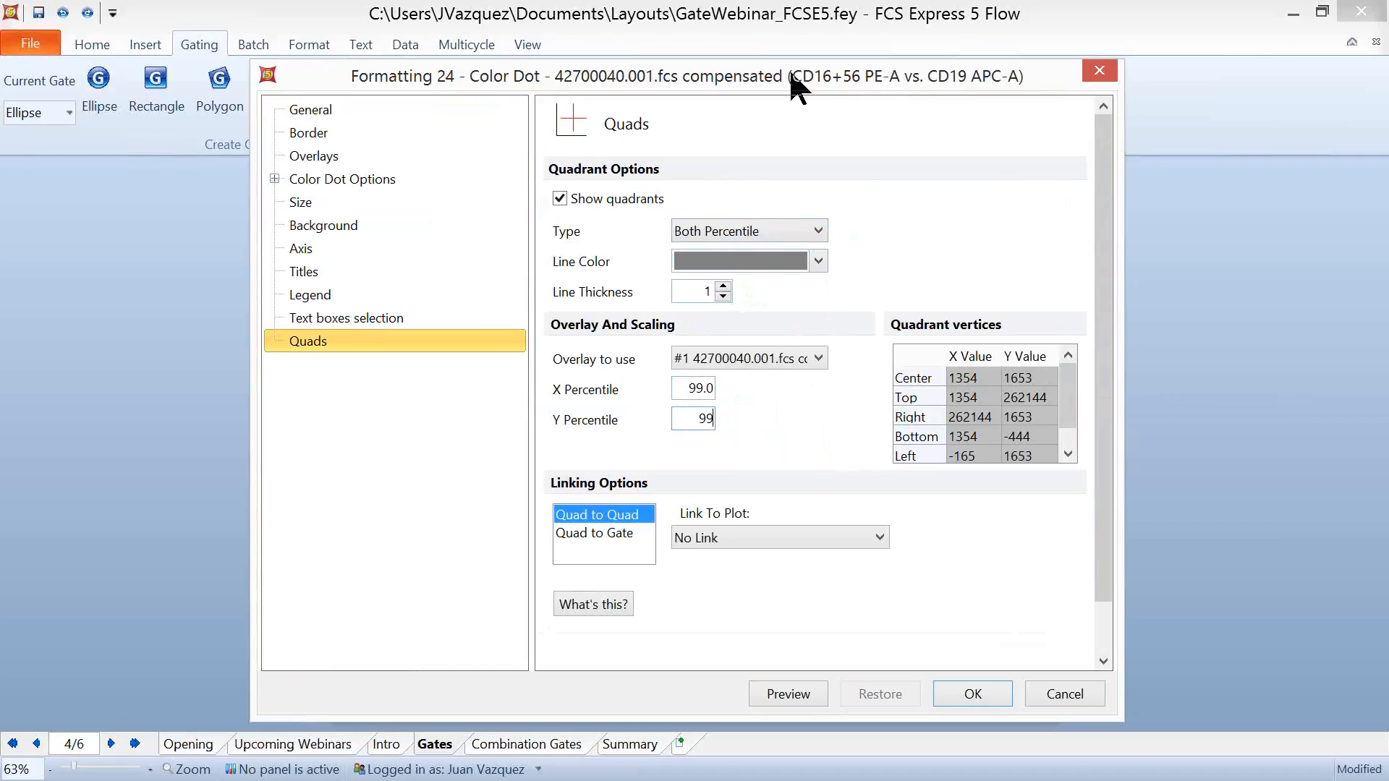
pyautogui.moveTo(893, 71); pyautogui.dragTo(446, 60)
pyautogui.click(357, 684)
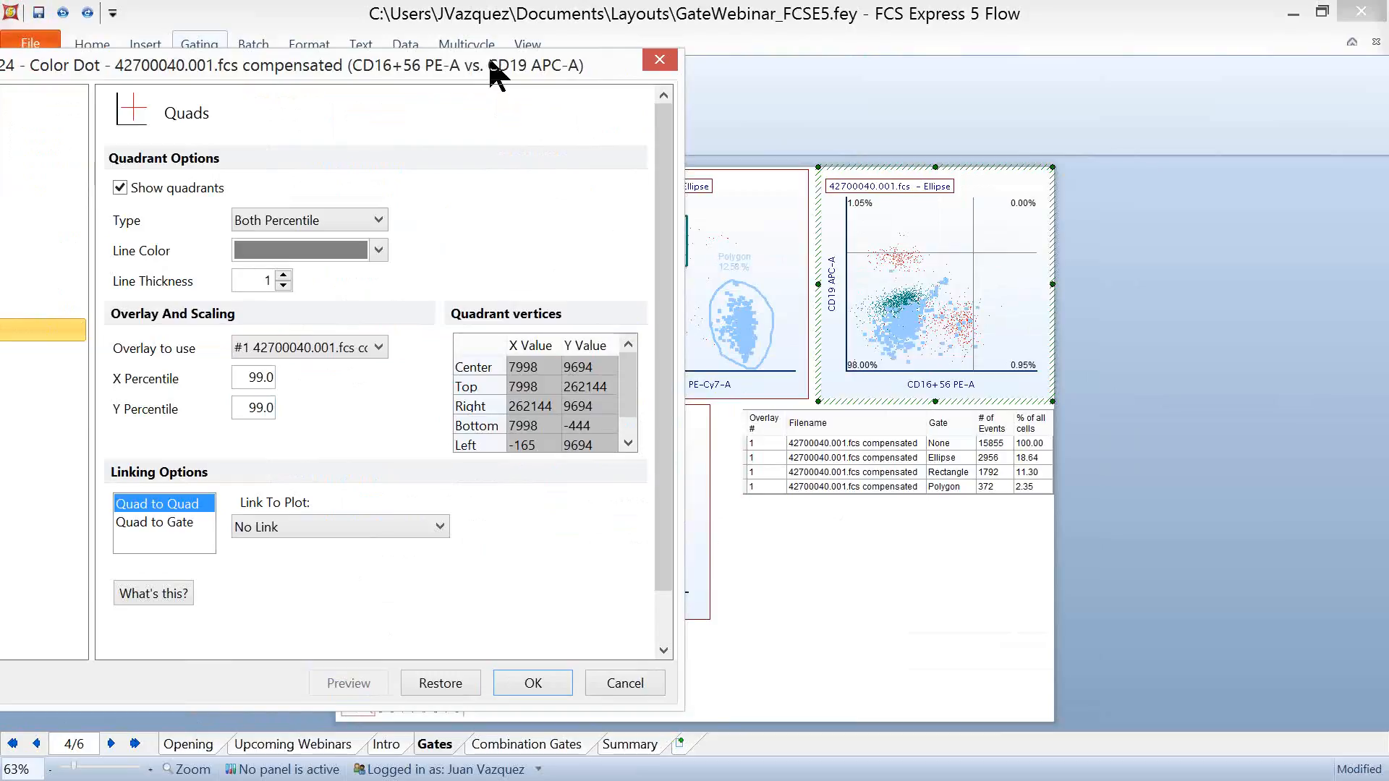
# - Try linking the quadrants to Color Dot plot 33 and to plot 23, and discard the formatting changes
pyautogui.moveTo(582, 62); pyautogui.dragTo(984, 65)
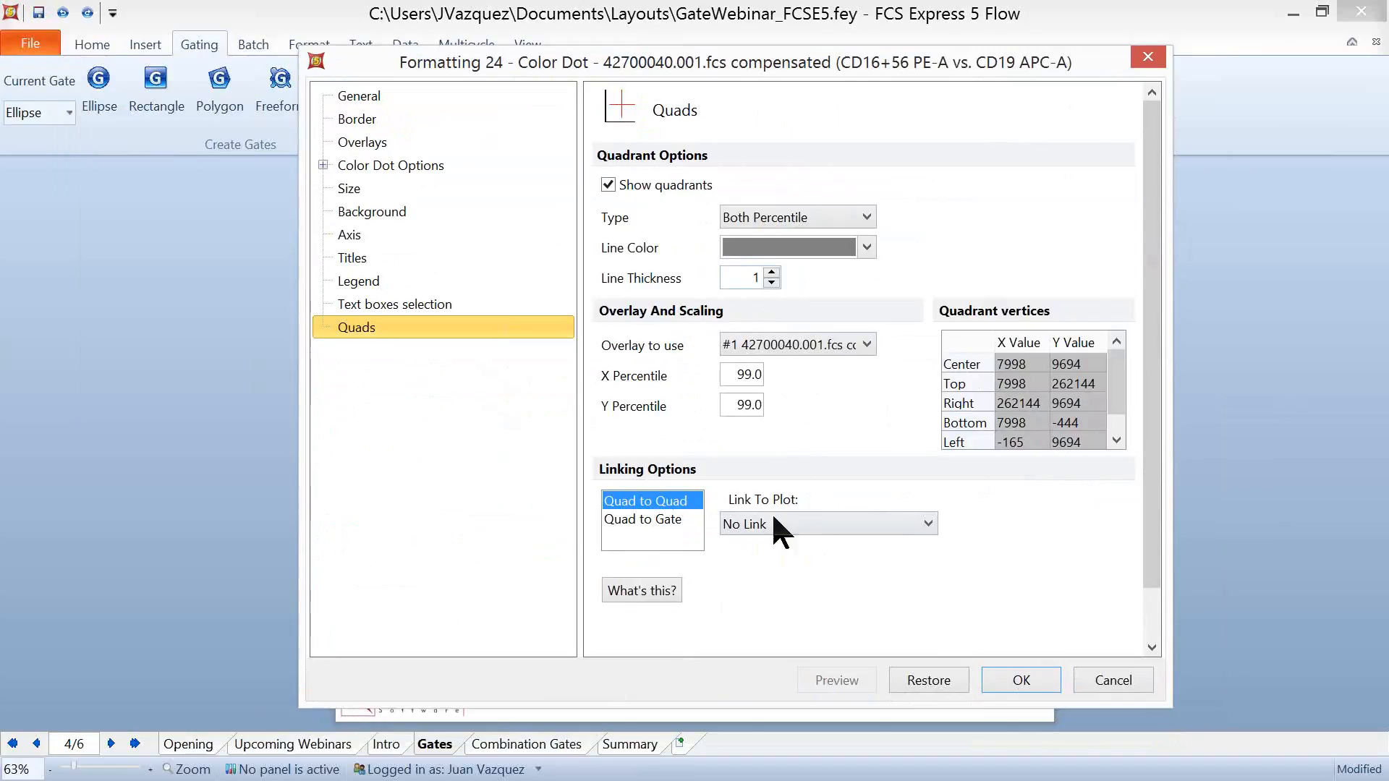
pyautogui.click(920, 525)
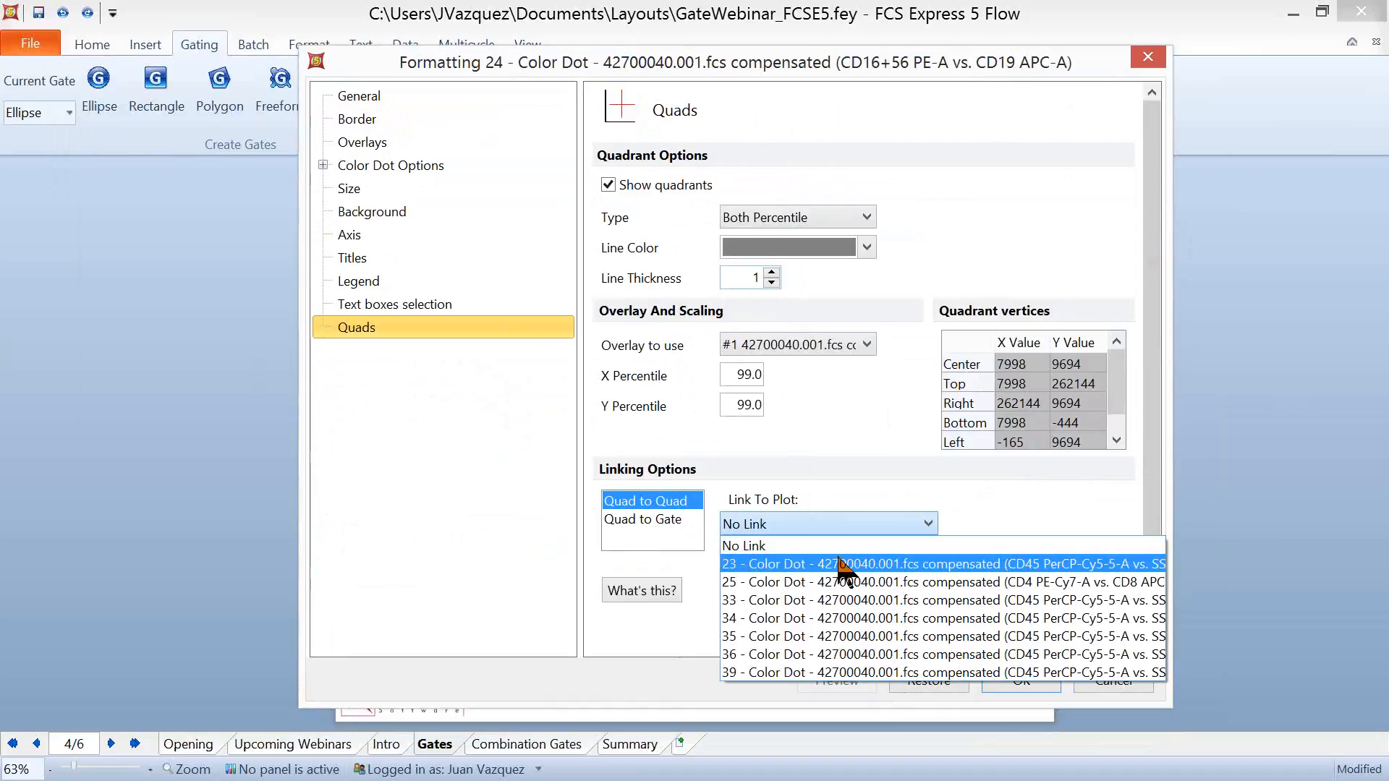
pyautogui.click(832, 599)
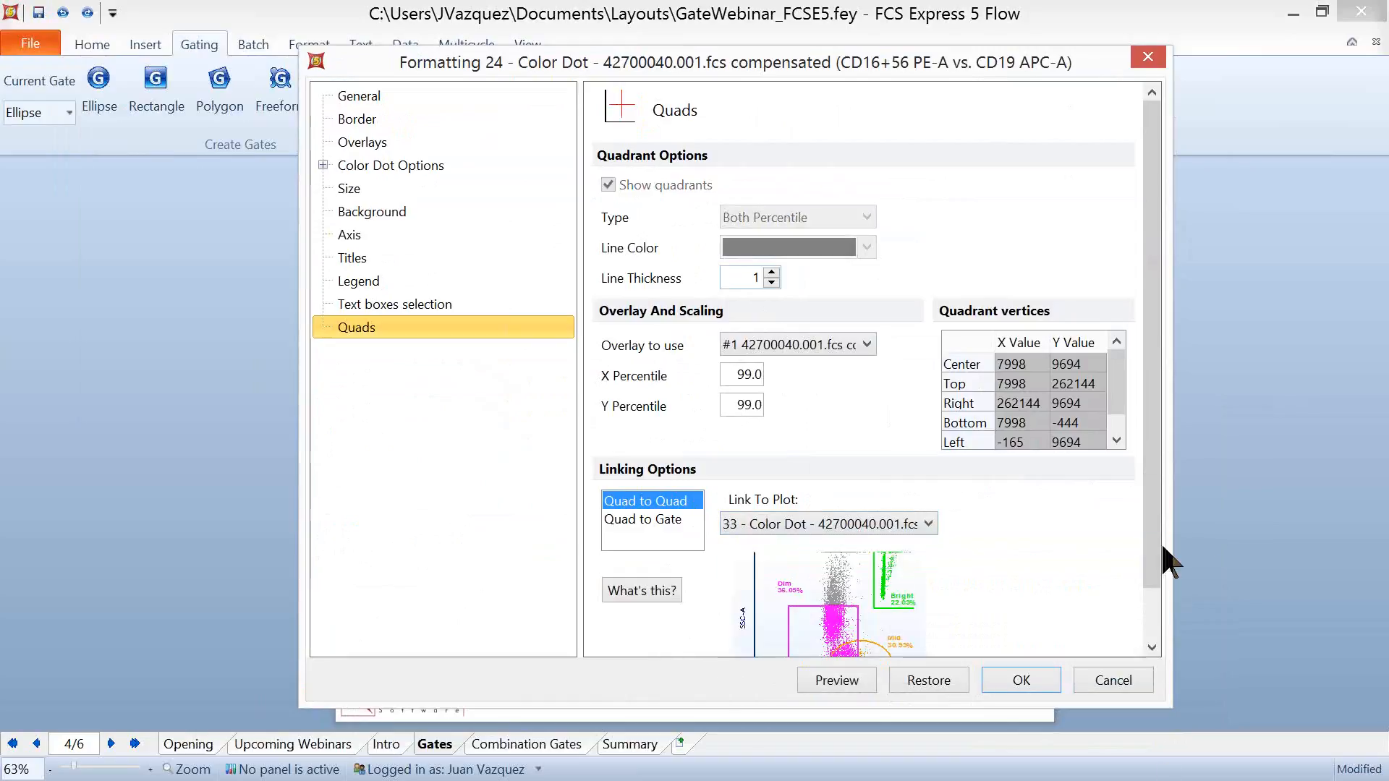
pyautogui.moveTo(1153, 564); pyautogui.dragTo(1143, 628)
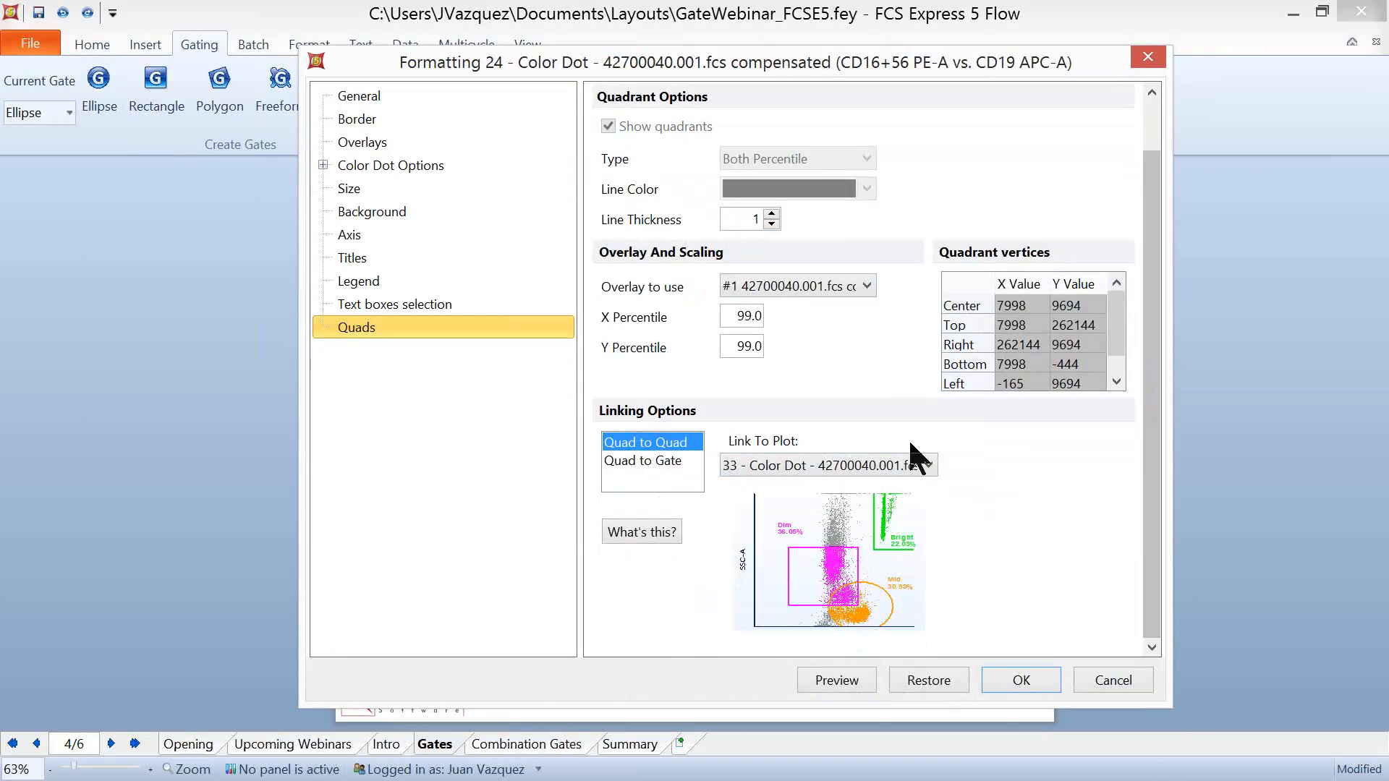
pyautogui.click(920, 463)
pyautogui.click(851, 502)
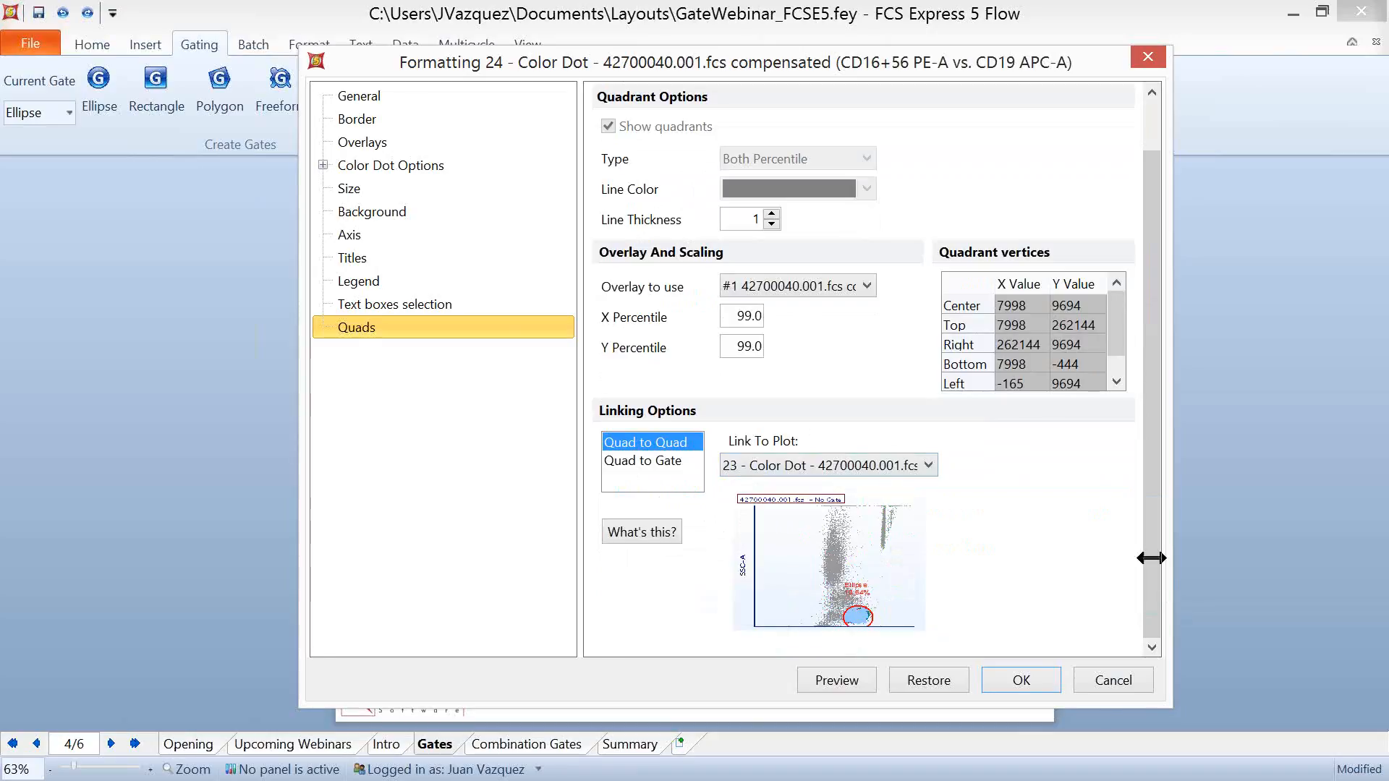
pyautogui.click(1111, 681)
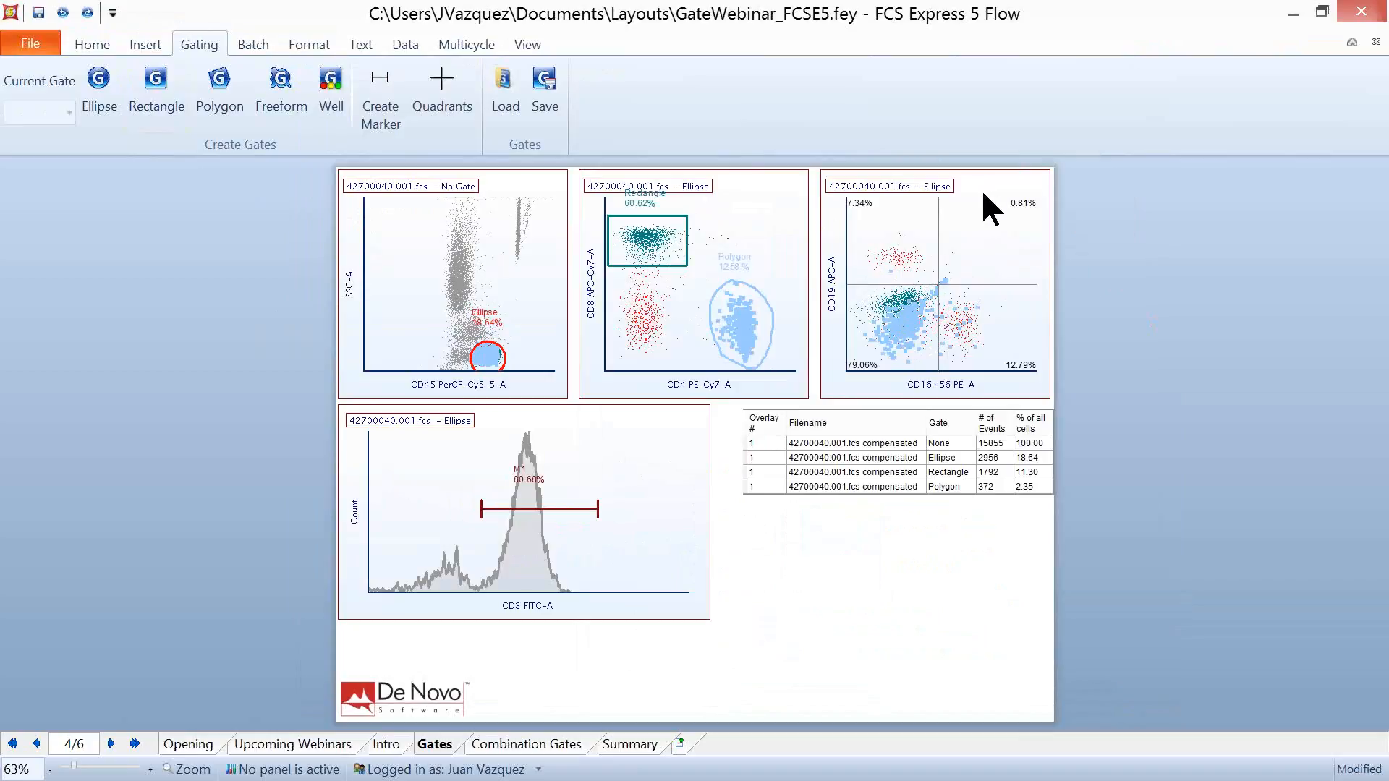
# - Convert the upper half of the quadrants on the CD16+56 versus CD19 plot to a linked gate
pyautogui.rightClick(857, 236)
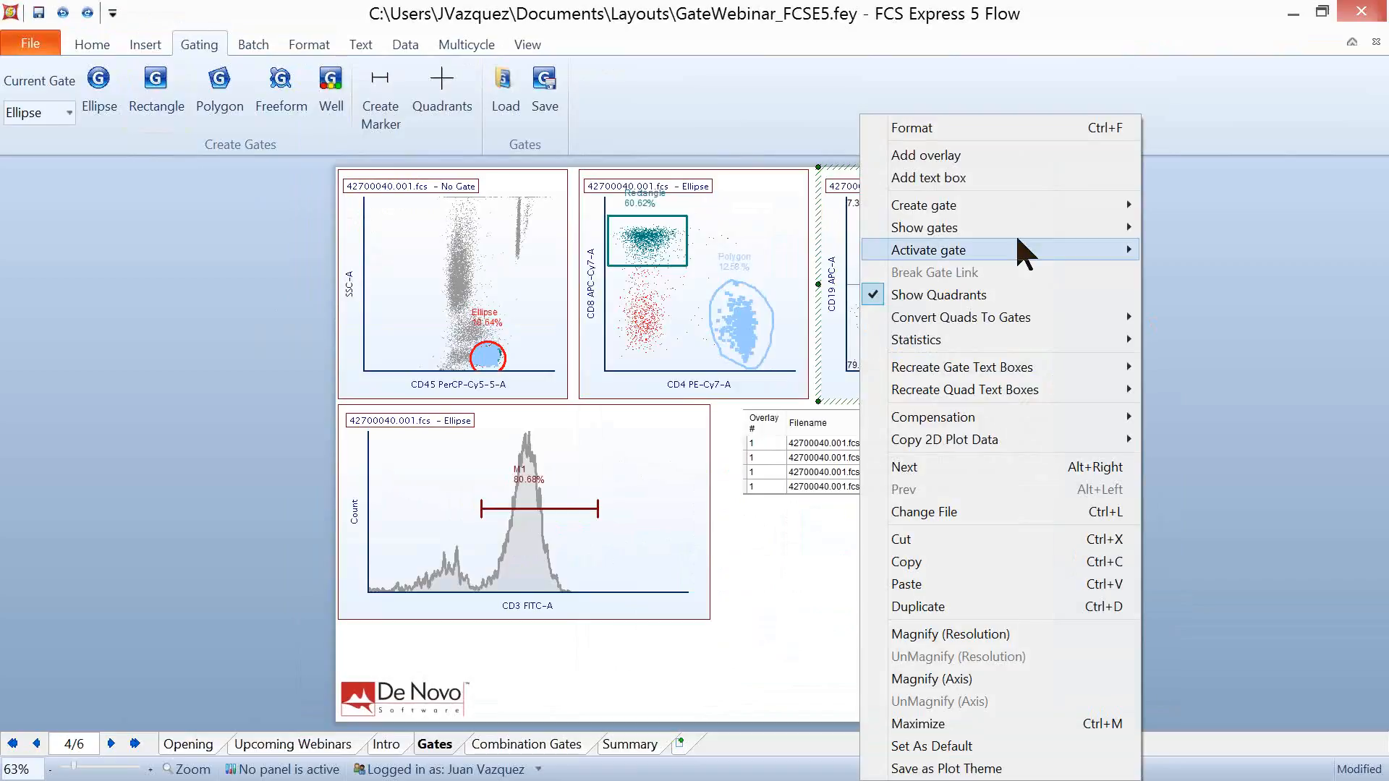
pyautogui.moveTo(1068, 329)
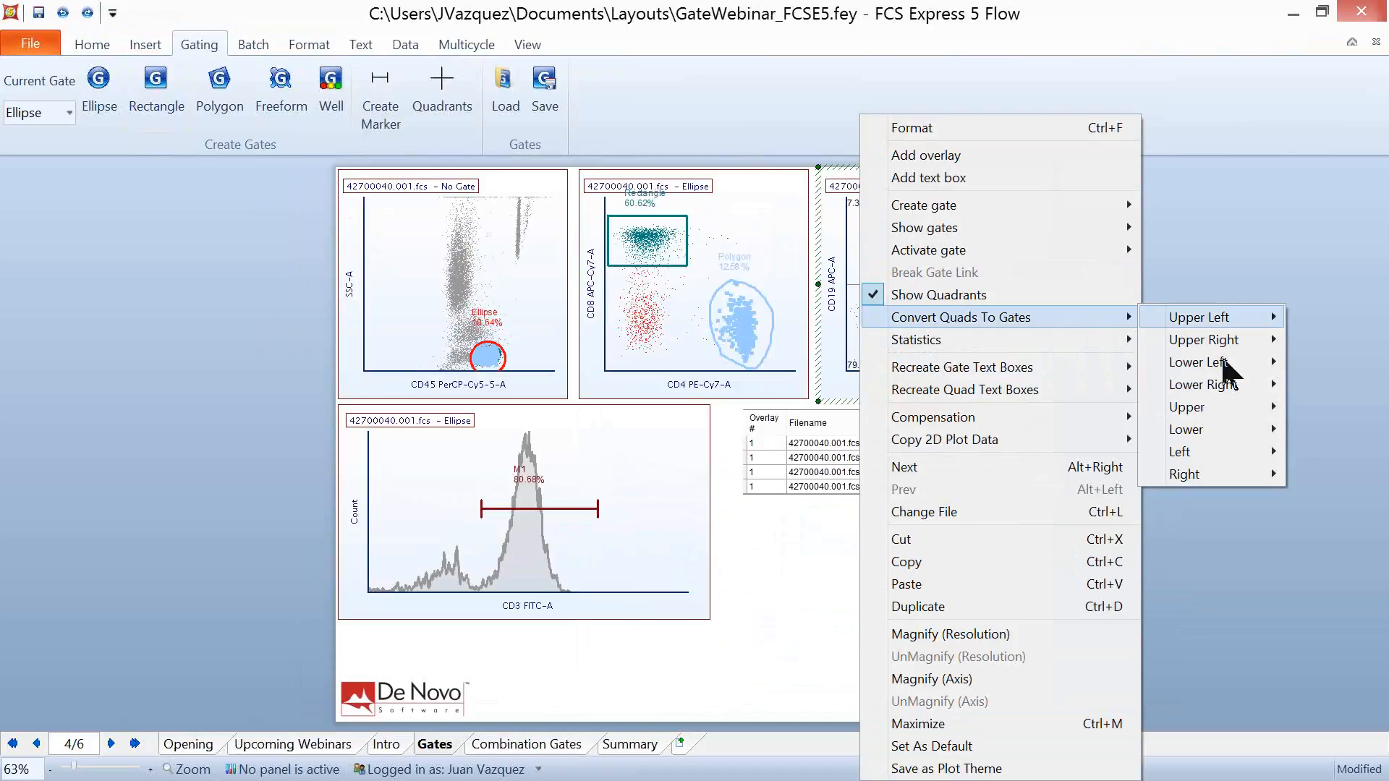
pyautogui.moveTo(1237, 492)
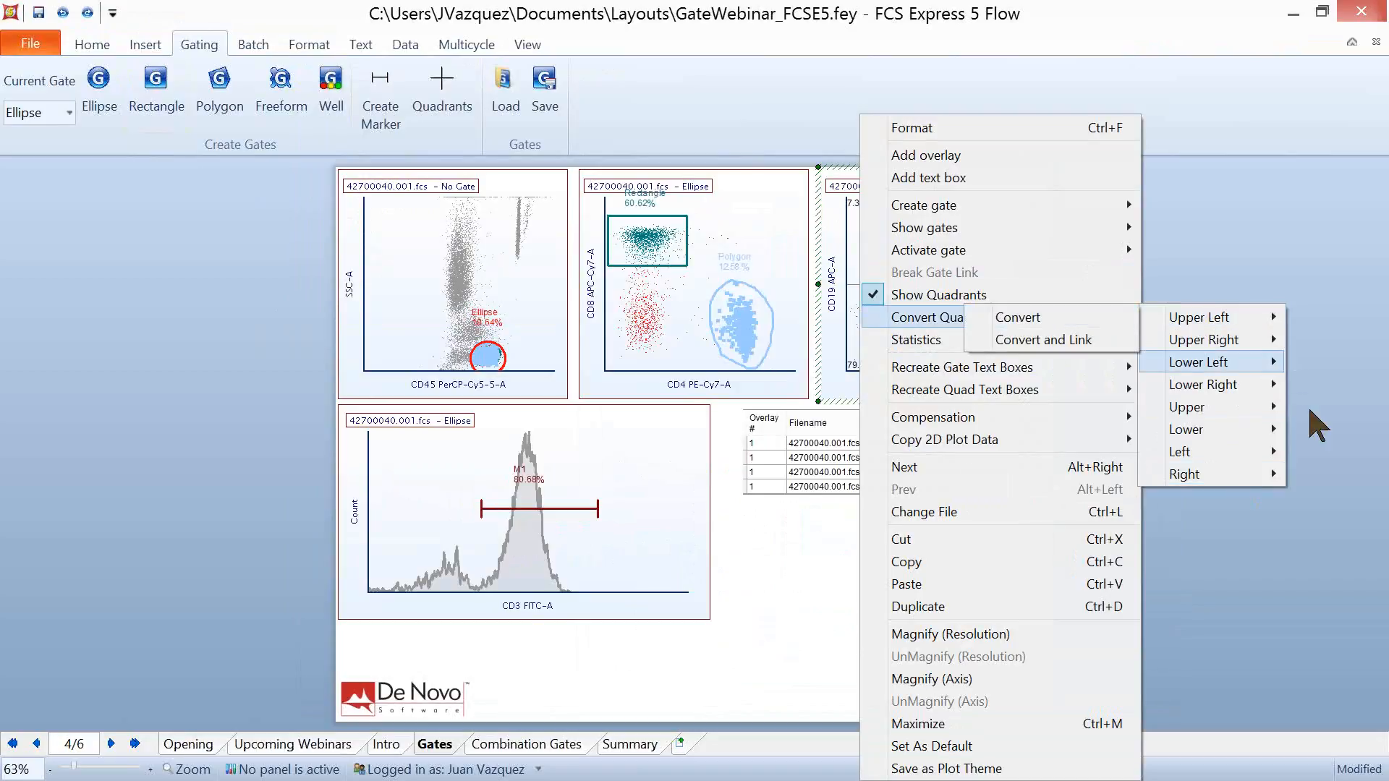
pyautogui.moveTo(1277, 411)
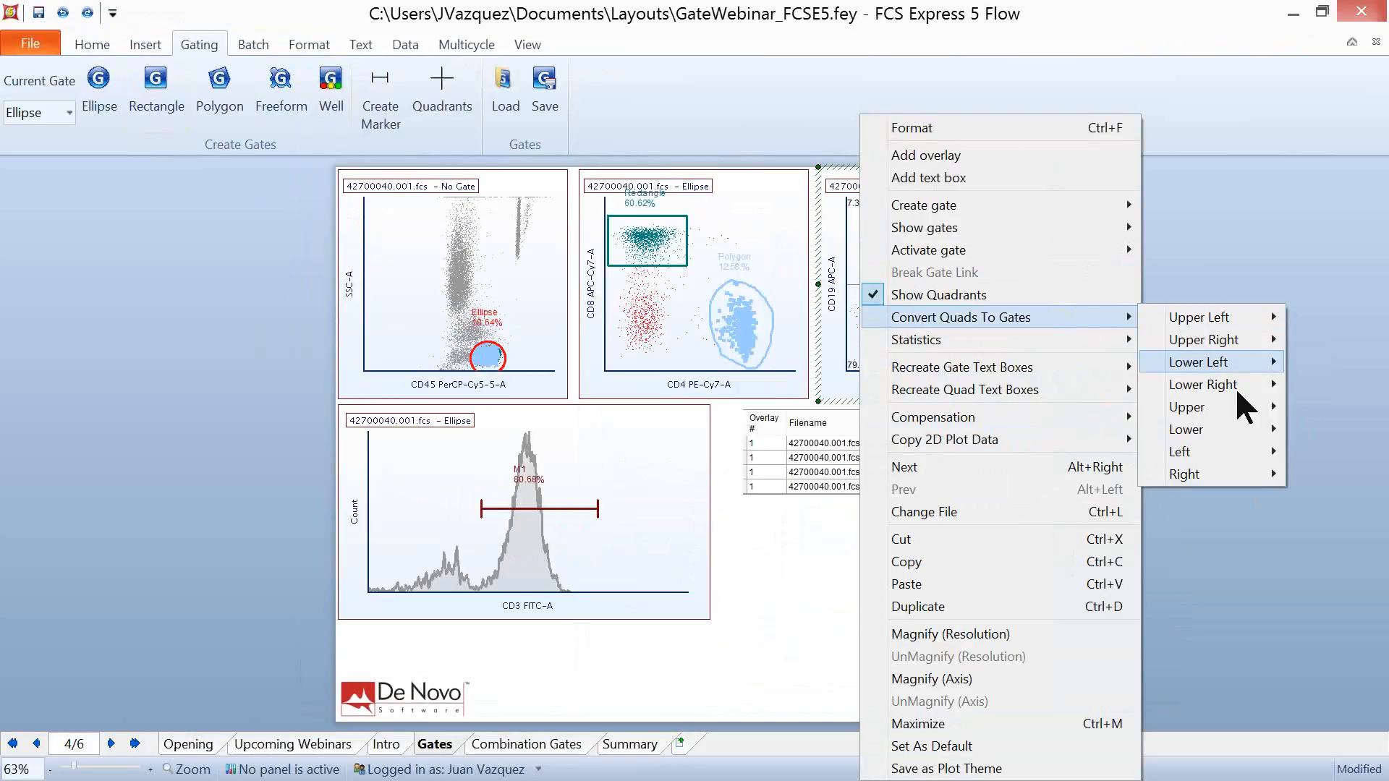
pyautogui.moveTo(1222, 407)
pyautogui.click(1079, 430)
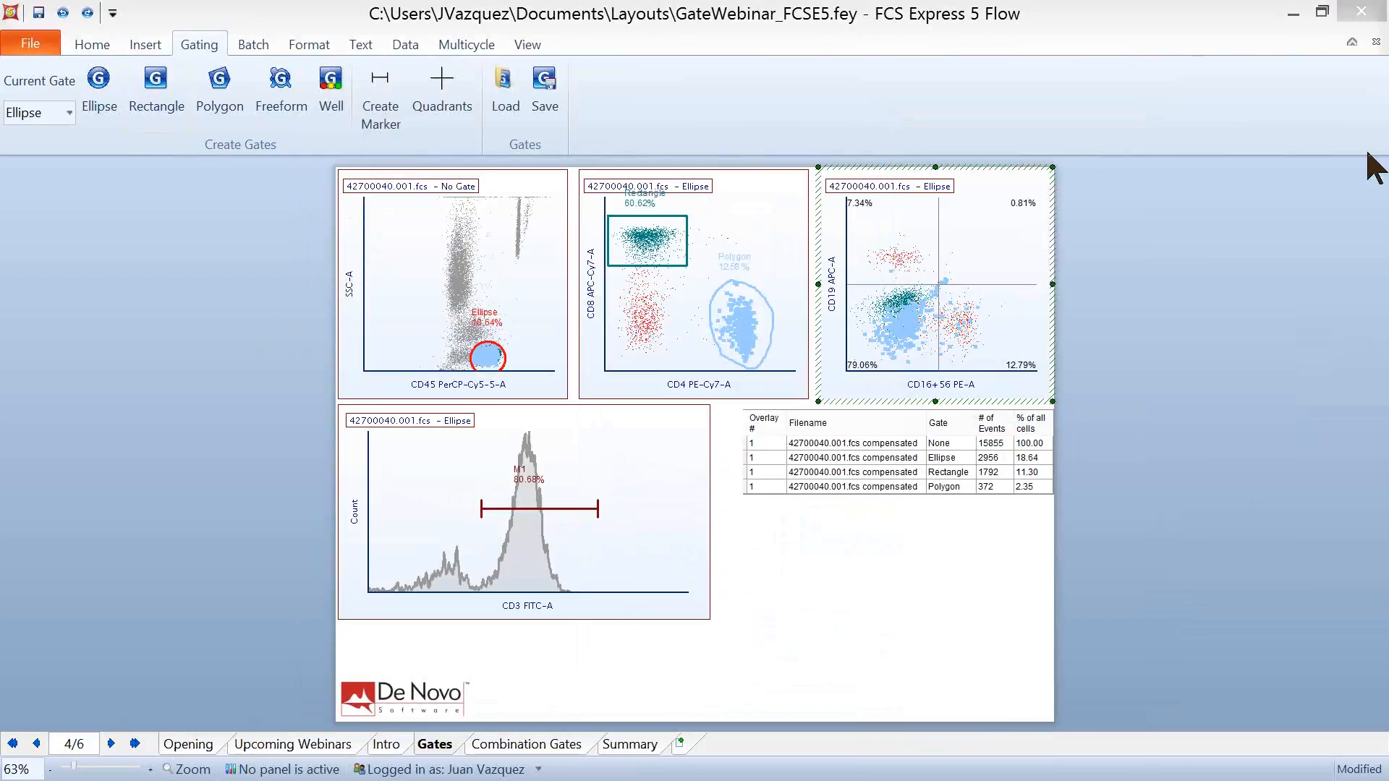
# - Name the new gate Upper Quad, give it a magenta color, and create it with Ellipse as its parent
pyautogui.moveTo(800, 112); pyautogui.dragTo(533, 183)
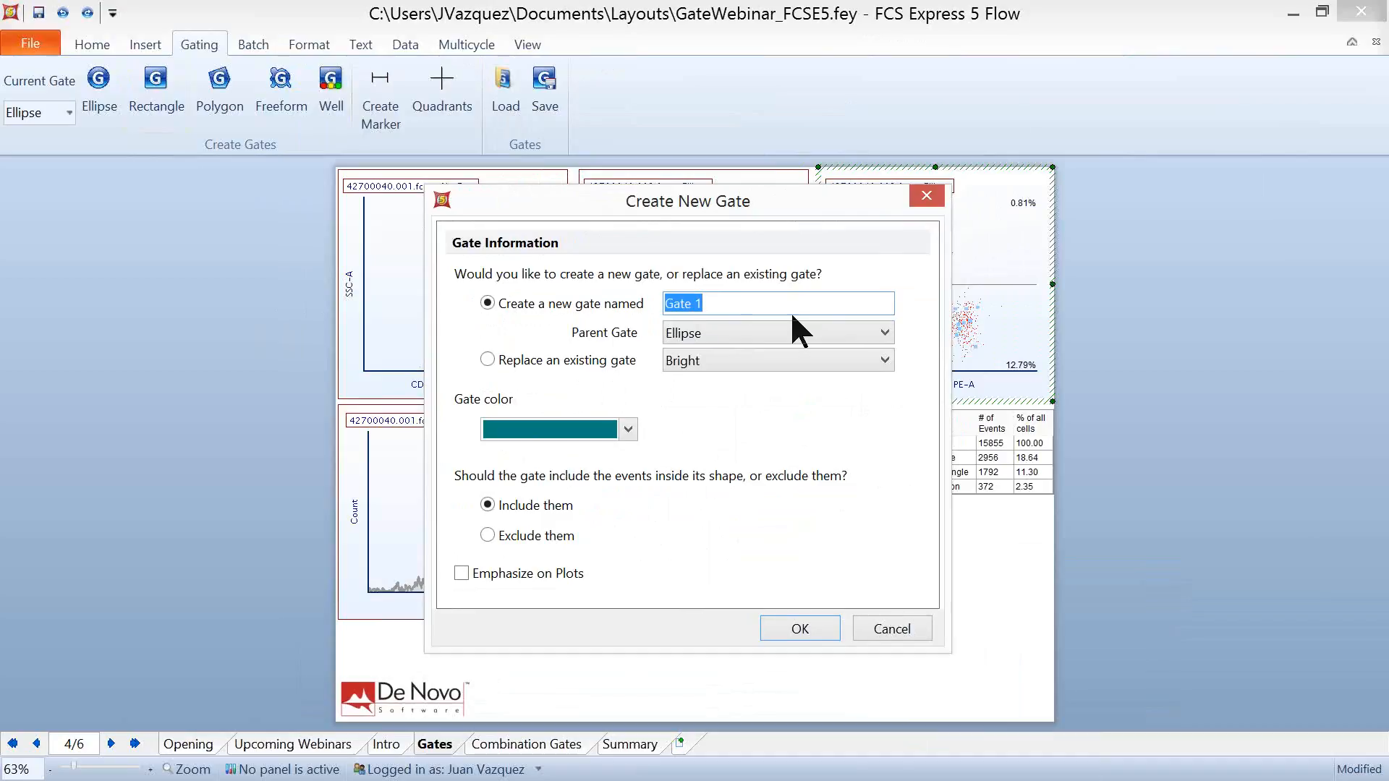
pyautogui.write('Upper Quad')
pyautogui.click(627, 429)
pyautogui.click(490, 515)
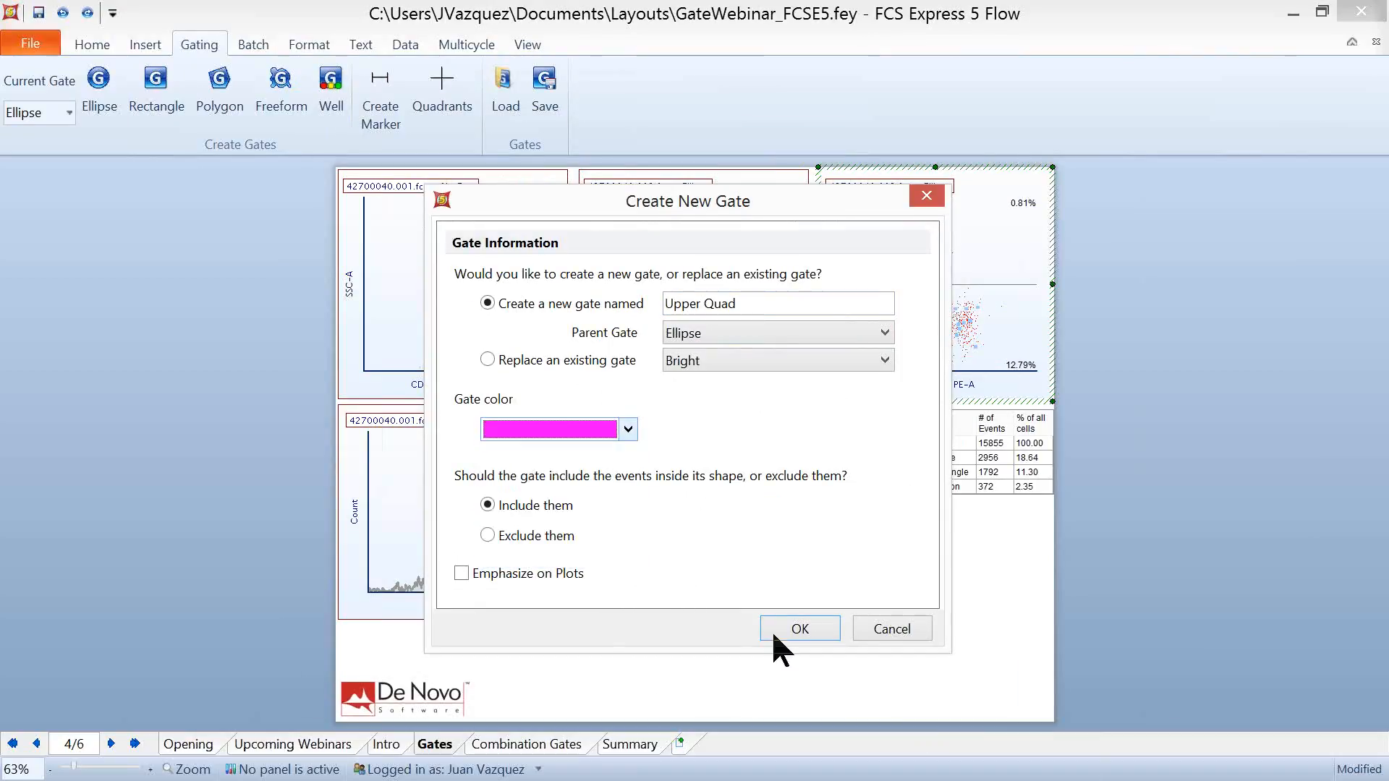
pyautogui.click(800, 628)
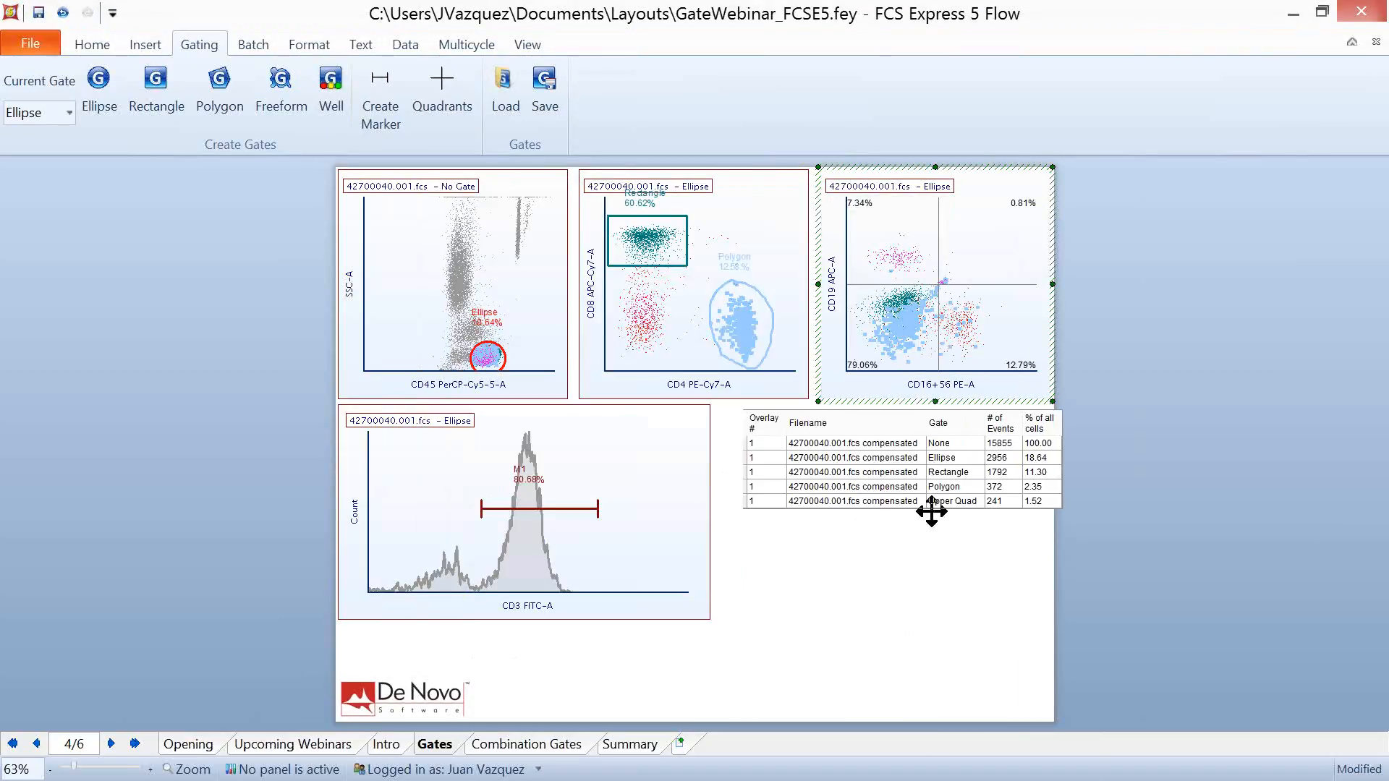
# - Move the gate statistics table so it fits within the page under the CD16+56 plot, and deselect it
pyautogui.moveTo(930, 514); pyautogui.dragTo(913, 538)
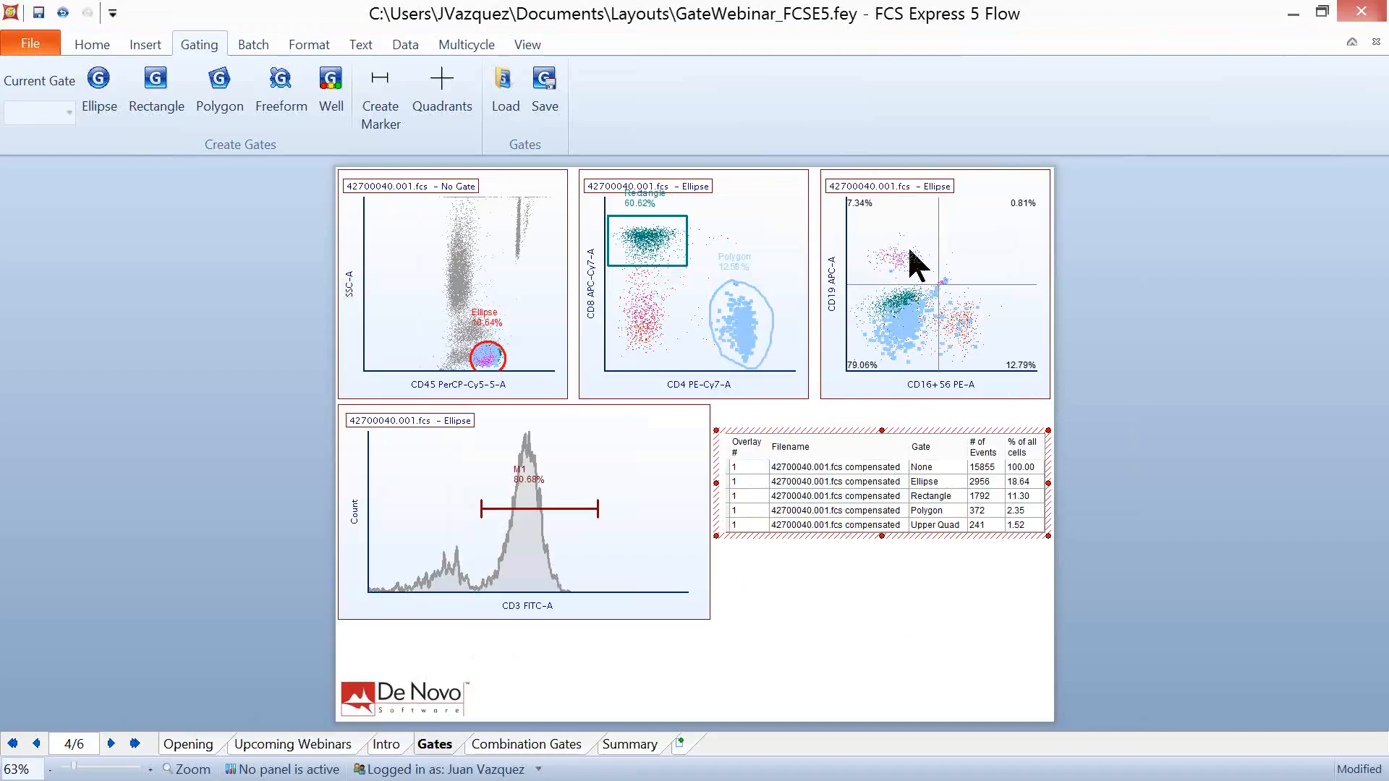
pyautogui.click(758, 605)
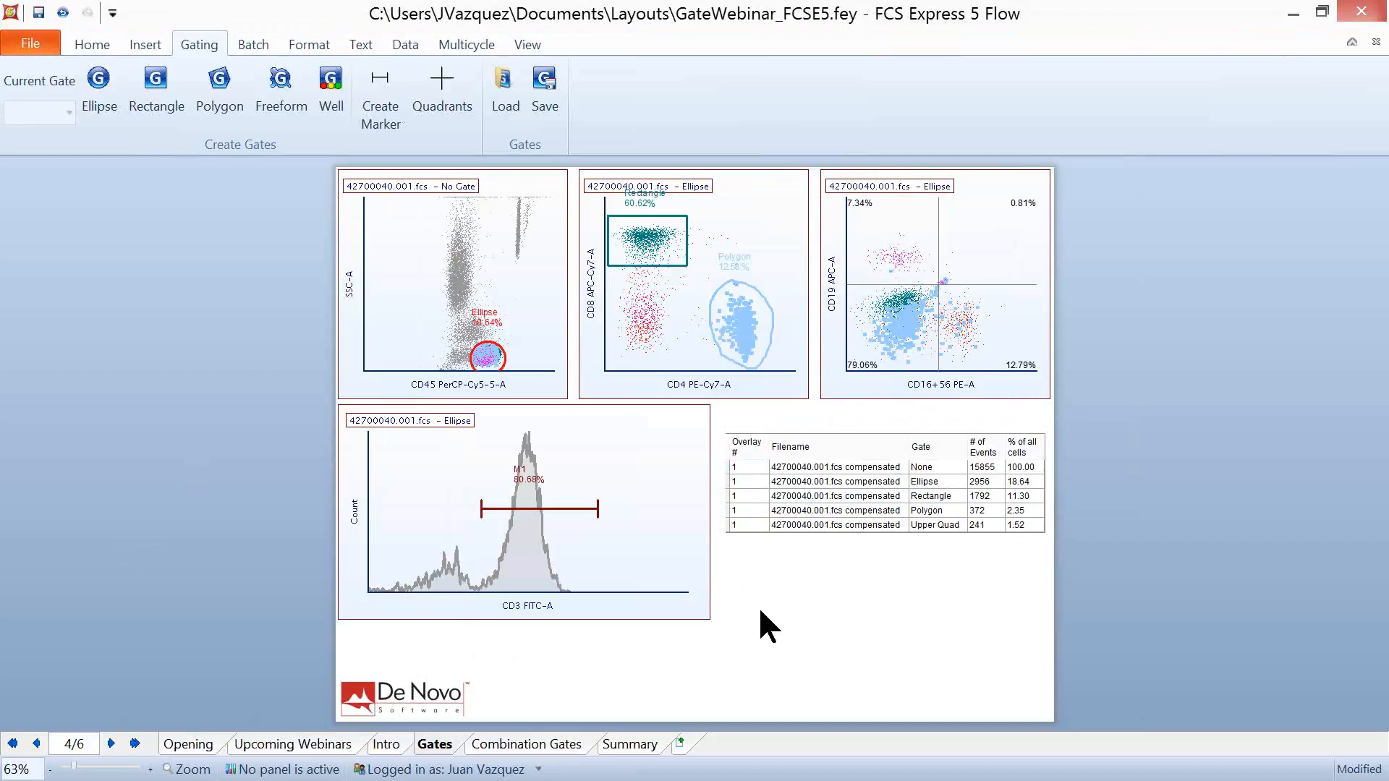
# - Convert Marker #1 (M1) on the CD3 histogram to a linked gate named Marker Gate under the Ellipse parent gate
pyautogui.rightClick(562, 533)
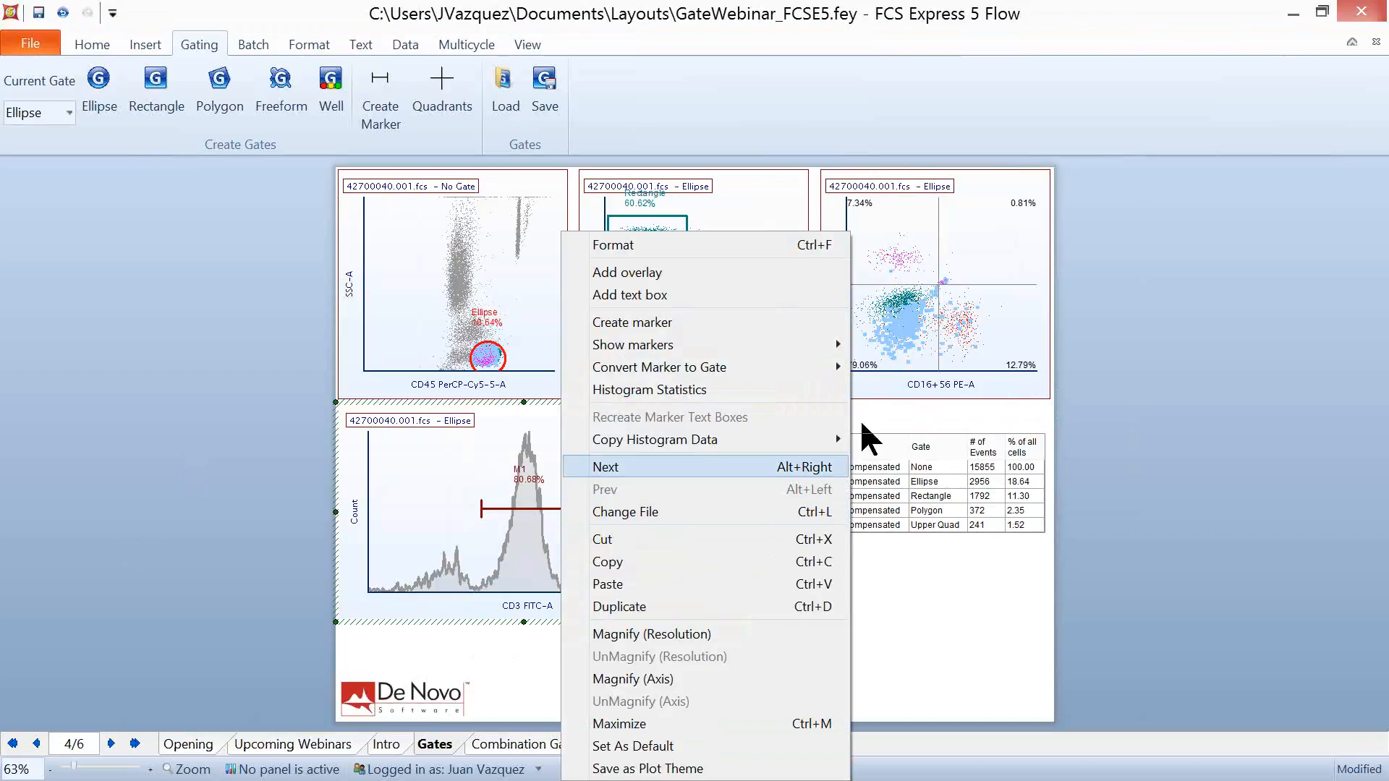
pyautogui.moveTo(789, 359)
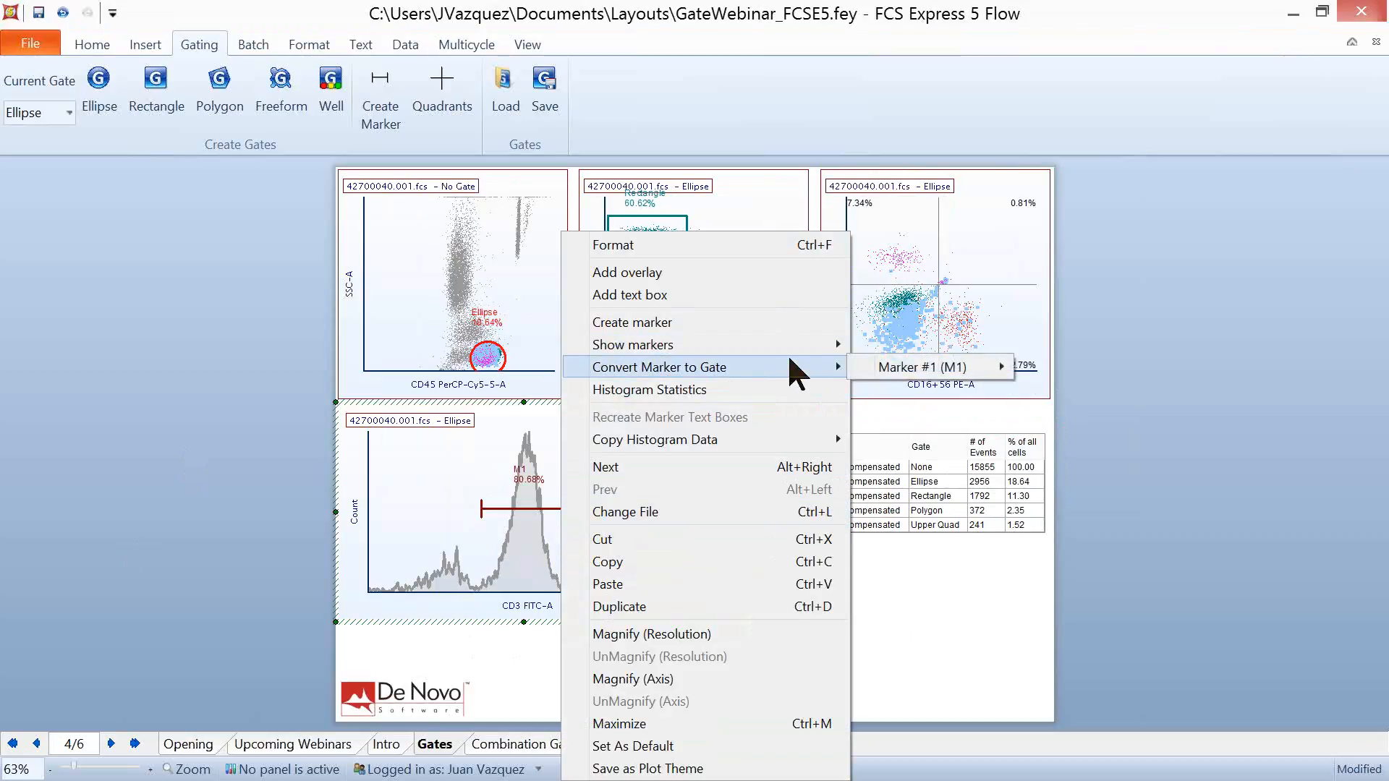
pyautogui.moveTo(922, 373)
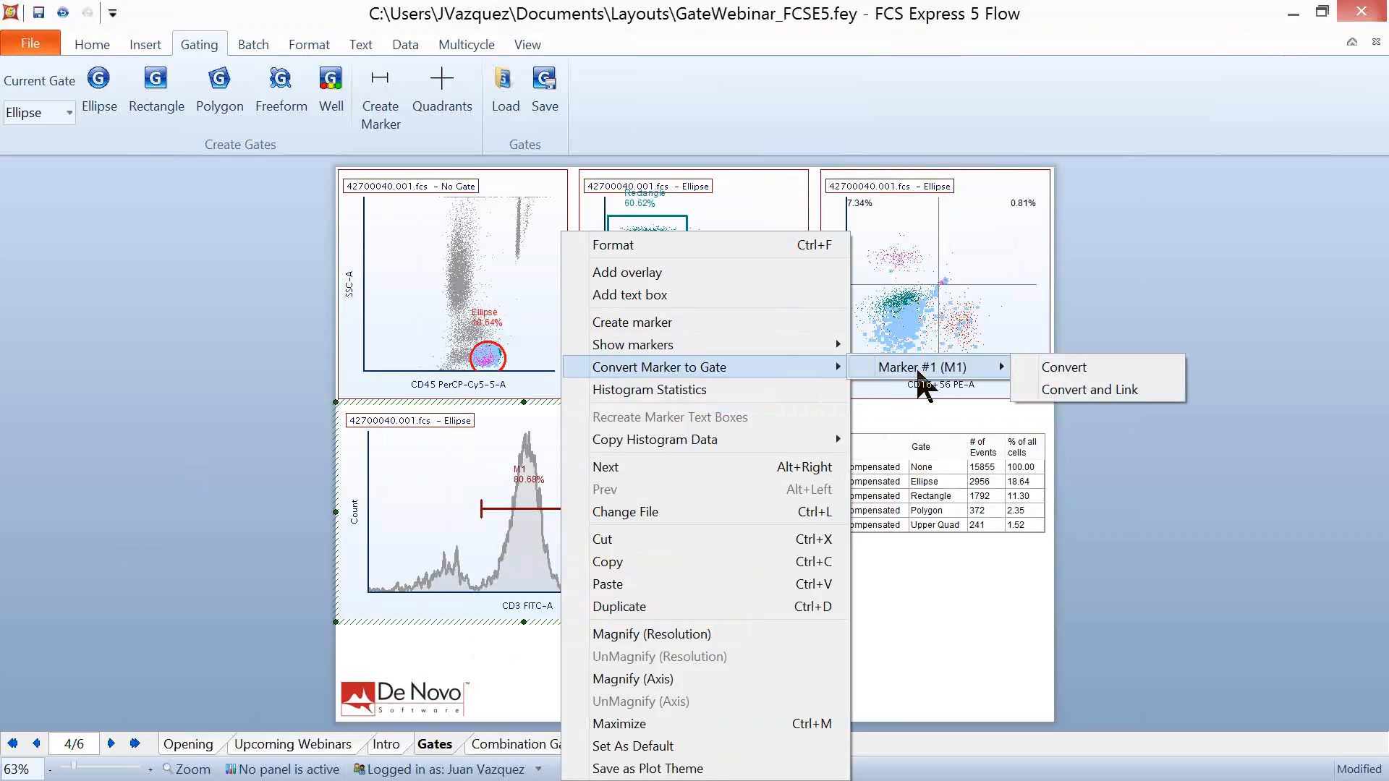
pyautogui.click(1111, 390)
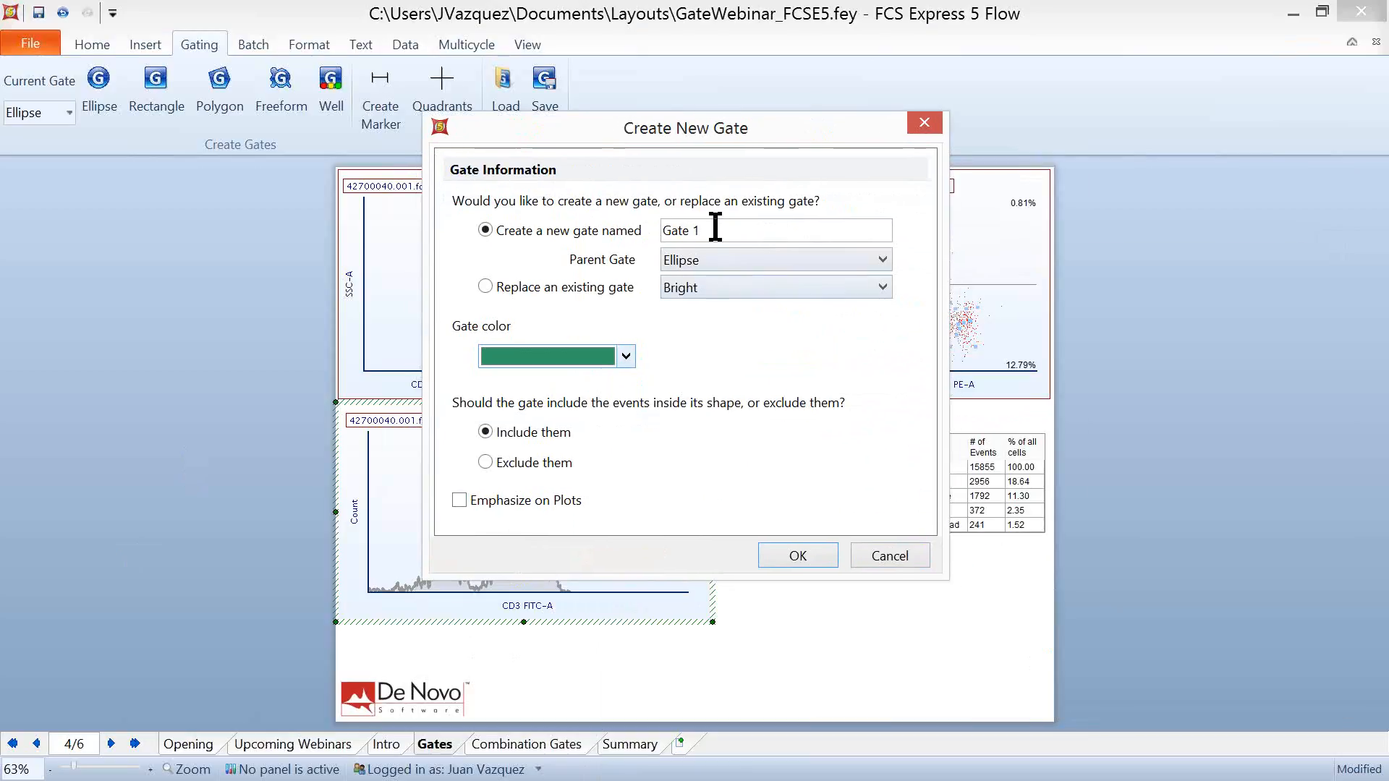
pyautogui.moveTo(716, 230); pyautogui.dragTo(607, 204)
pyautogui.write('Marker Gate')
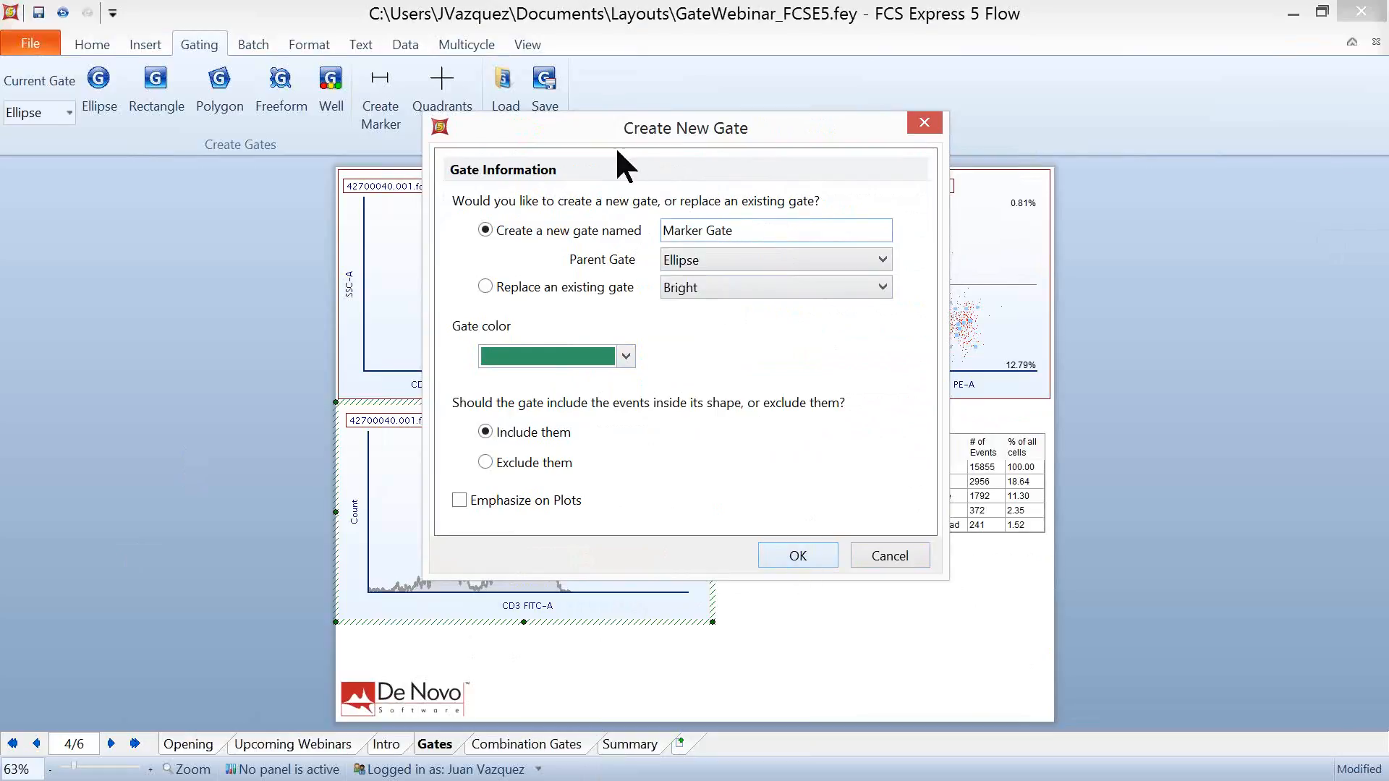
pyautogui.moveTo(657, 144); pyautogui.dragTo(702, 193)
pyautogui.click(851, 603)
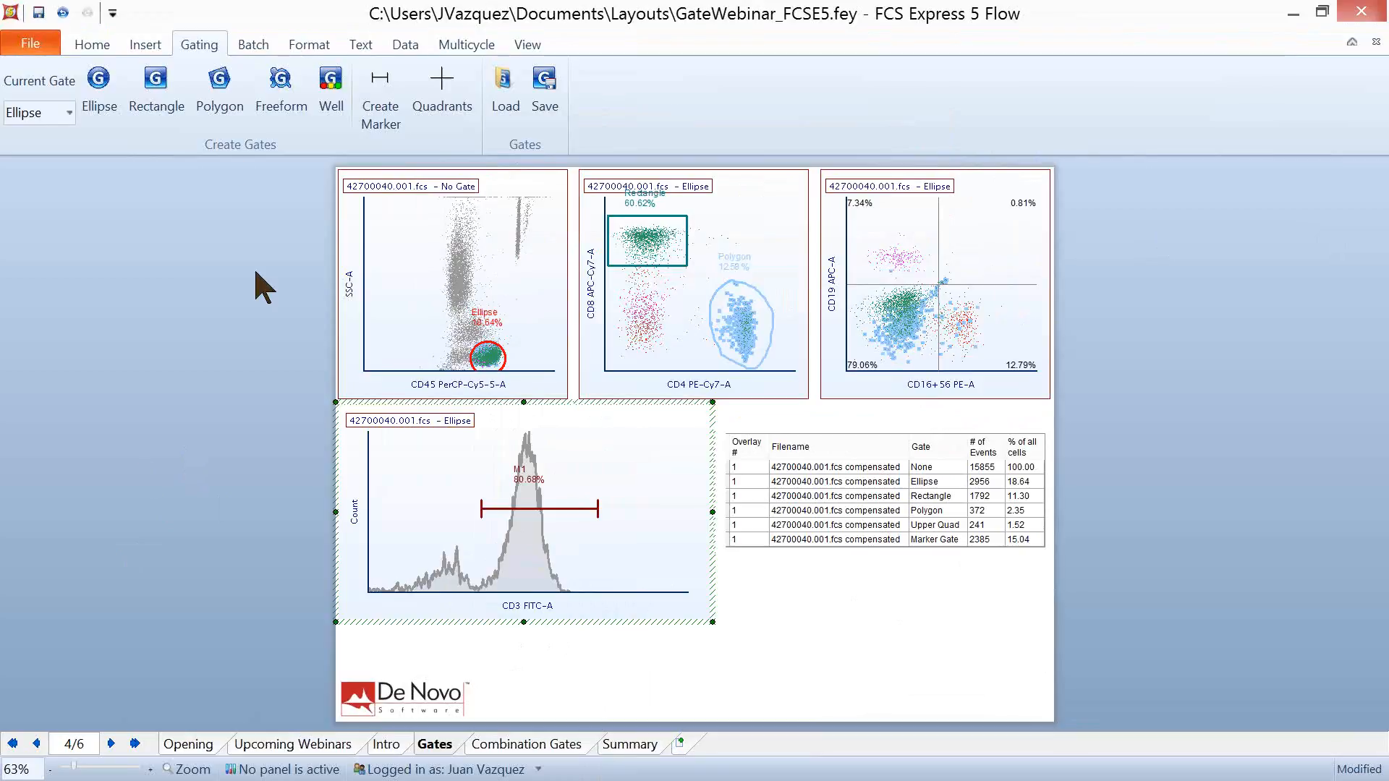
# - Insert a gate view in the empty area beside the page and expand the Ellipse gate's hierarchy
pyautogui.click(145, 44)
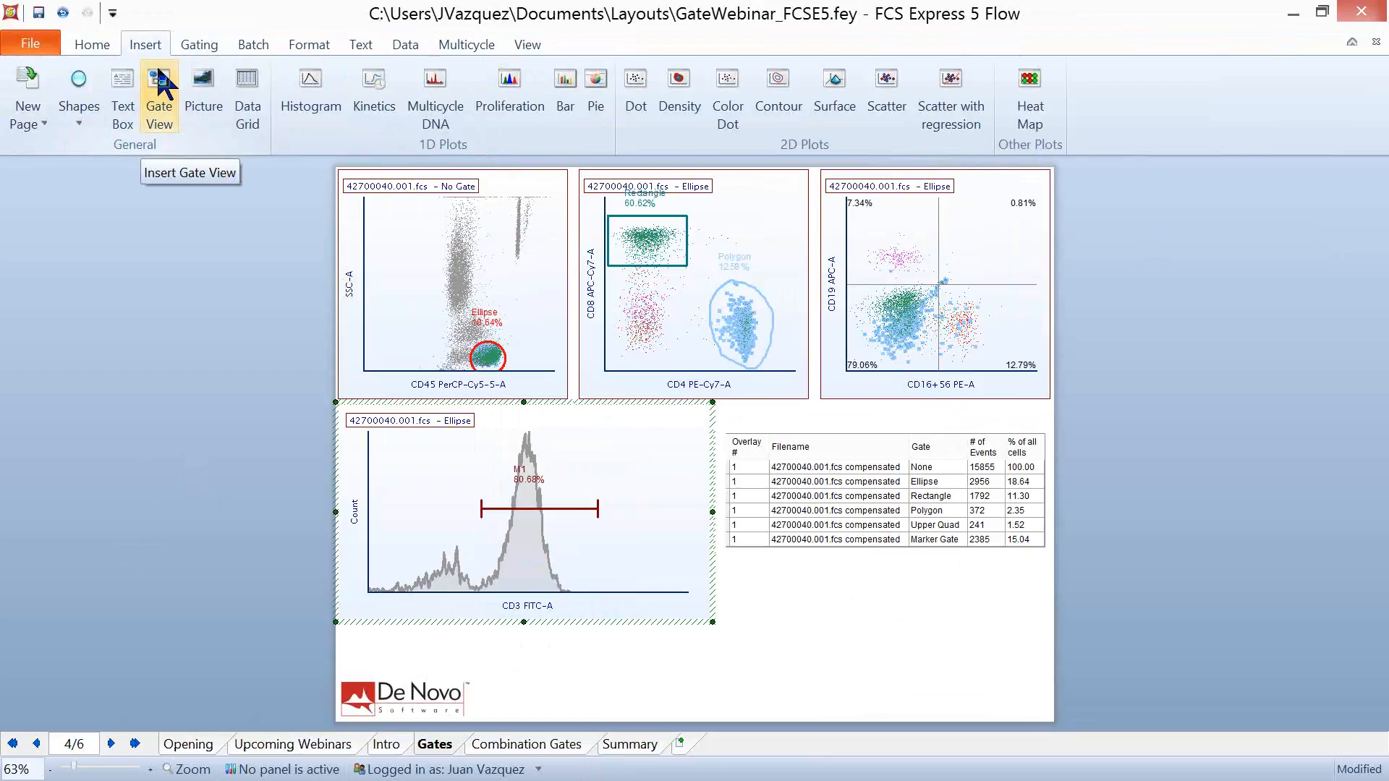
pyautogui.click(159, 76)
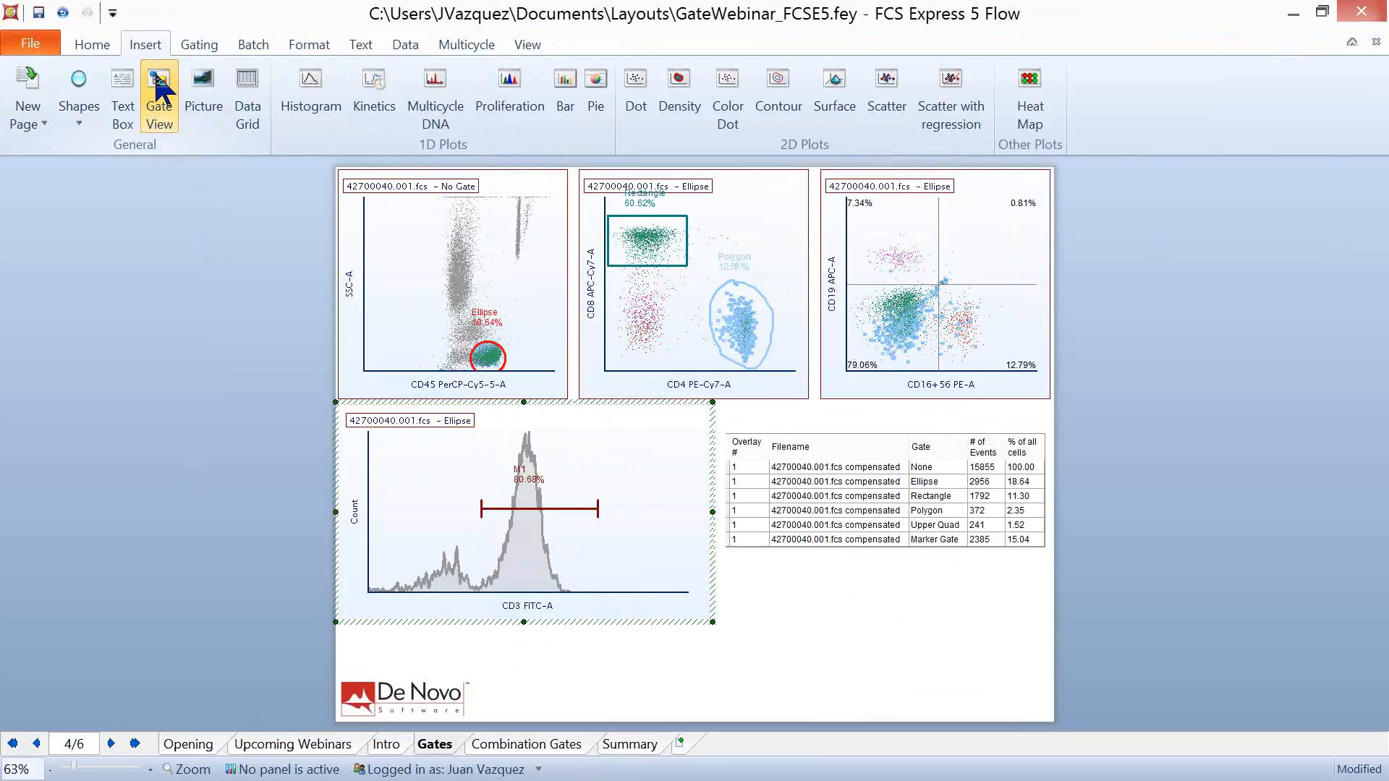
pyautogui.click(29, 181)
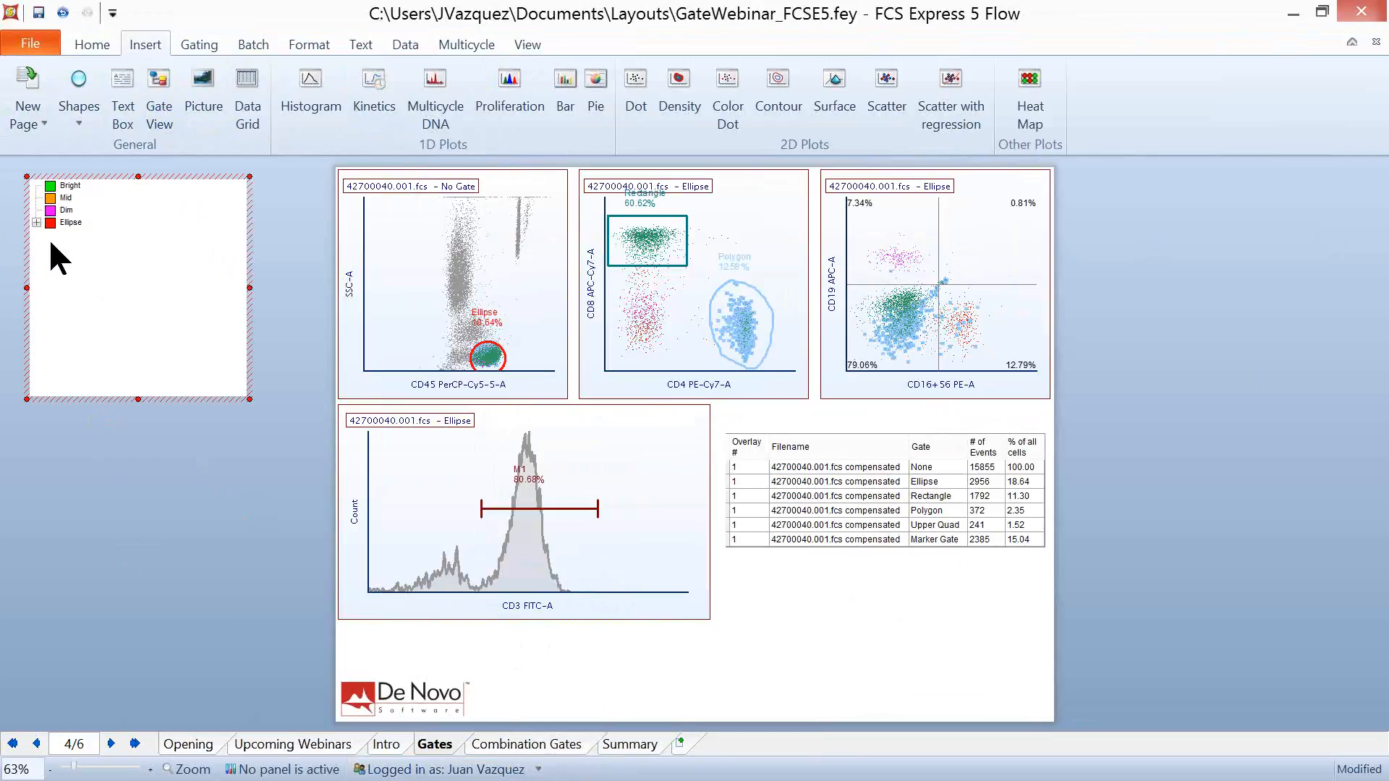
pyautogui.click(36, 222)
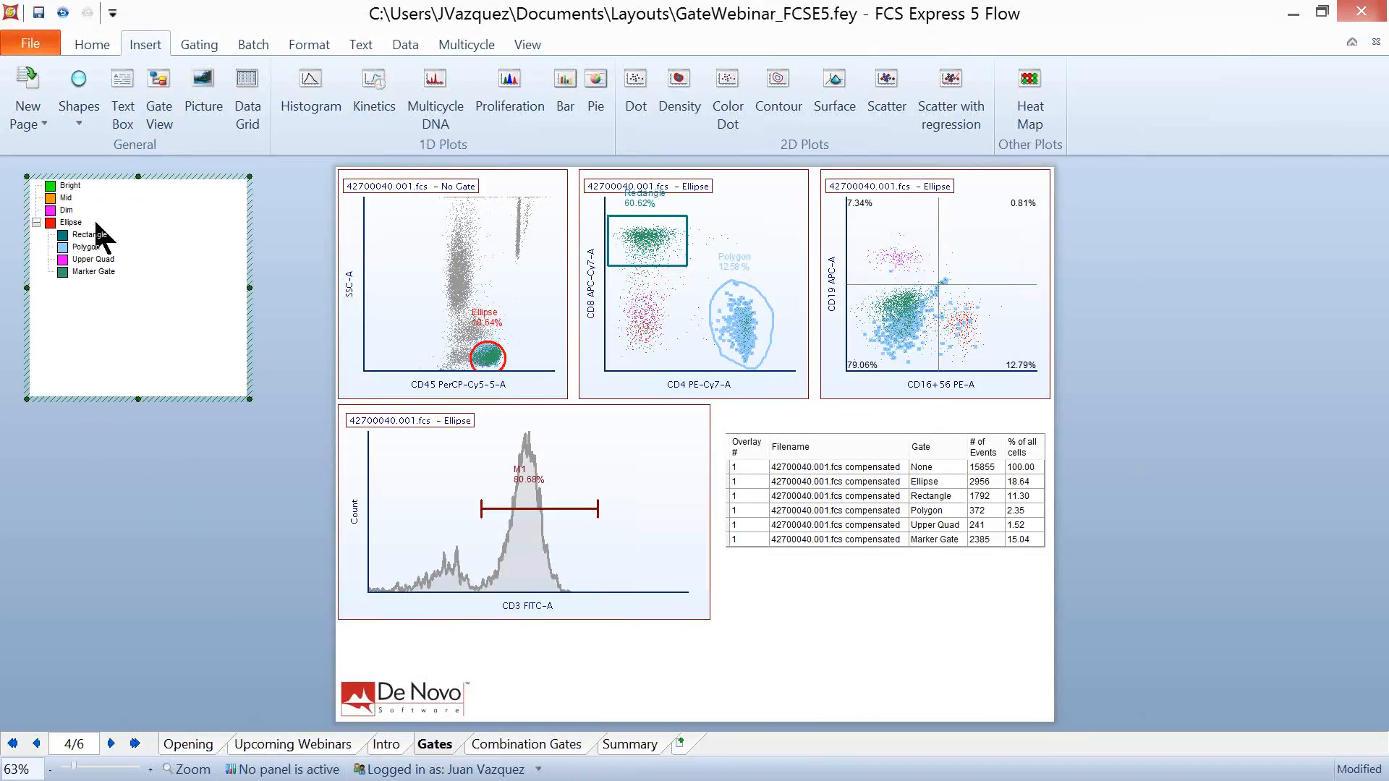
# - Try nesting the Bright gate under the Ellipse gate in the gate view, and undo the move
pyautogui.click(71, 186)
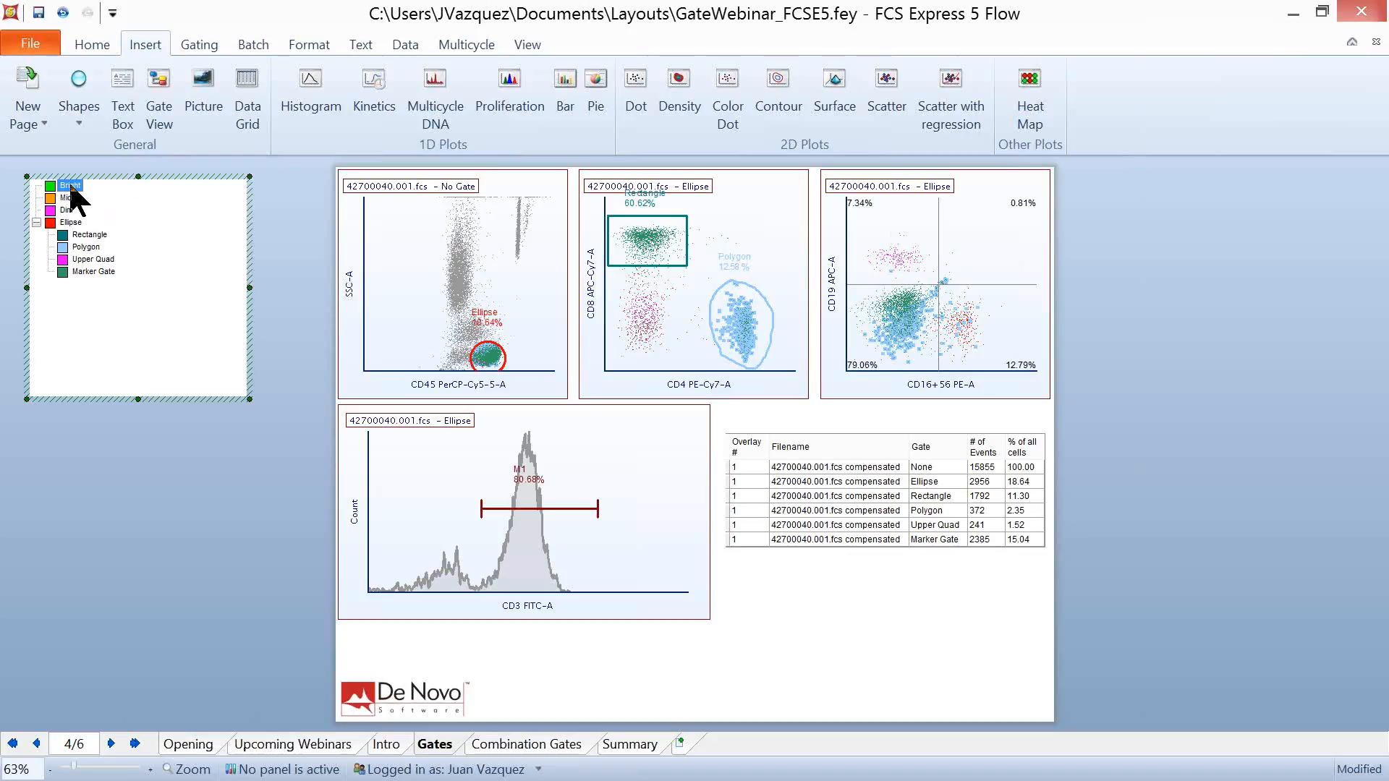
pyautogui.keyDown('ctrl'); pyautogui.click(77, 224); pyautogui.keyUp('ctrl')
pyautogui.moveTo(78, 229); pyautogui.dragTo(78, 228)
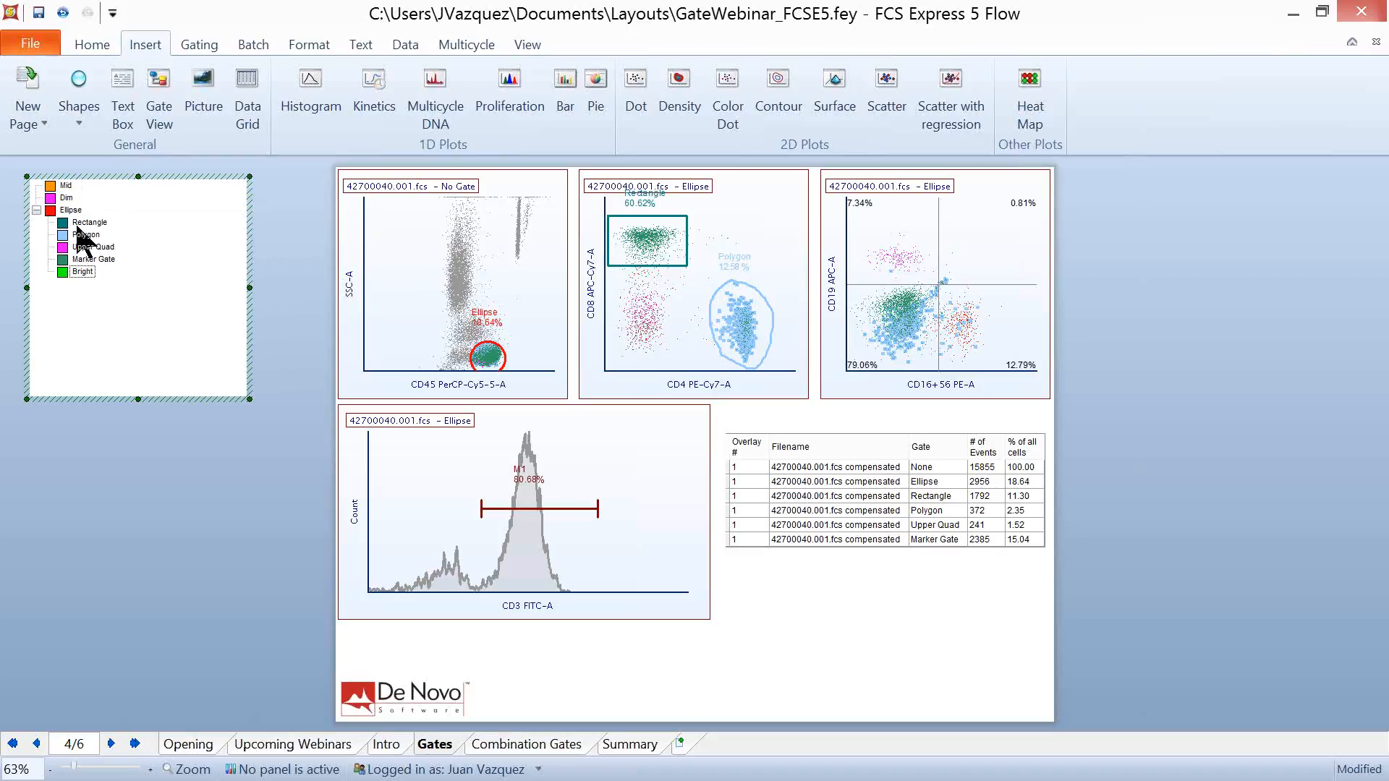
pyautogui.click(63, 13)
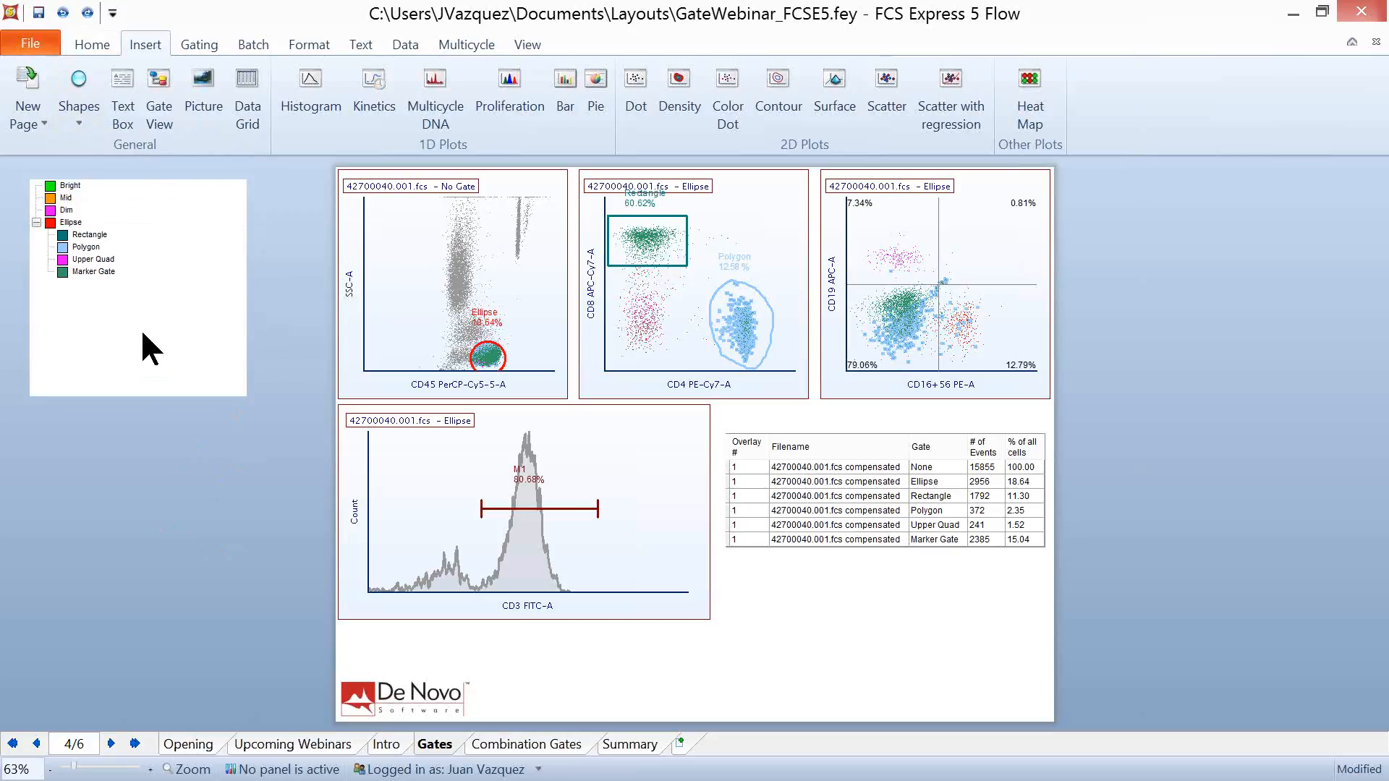
# - Rename the Upper Quad gate as Upper Half in the gate view
pyautogui.click(97, 260)
pyautogui.rightClick(101, 273)
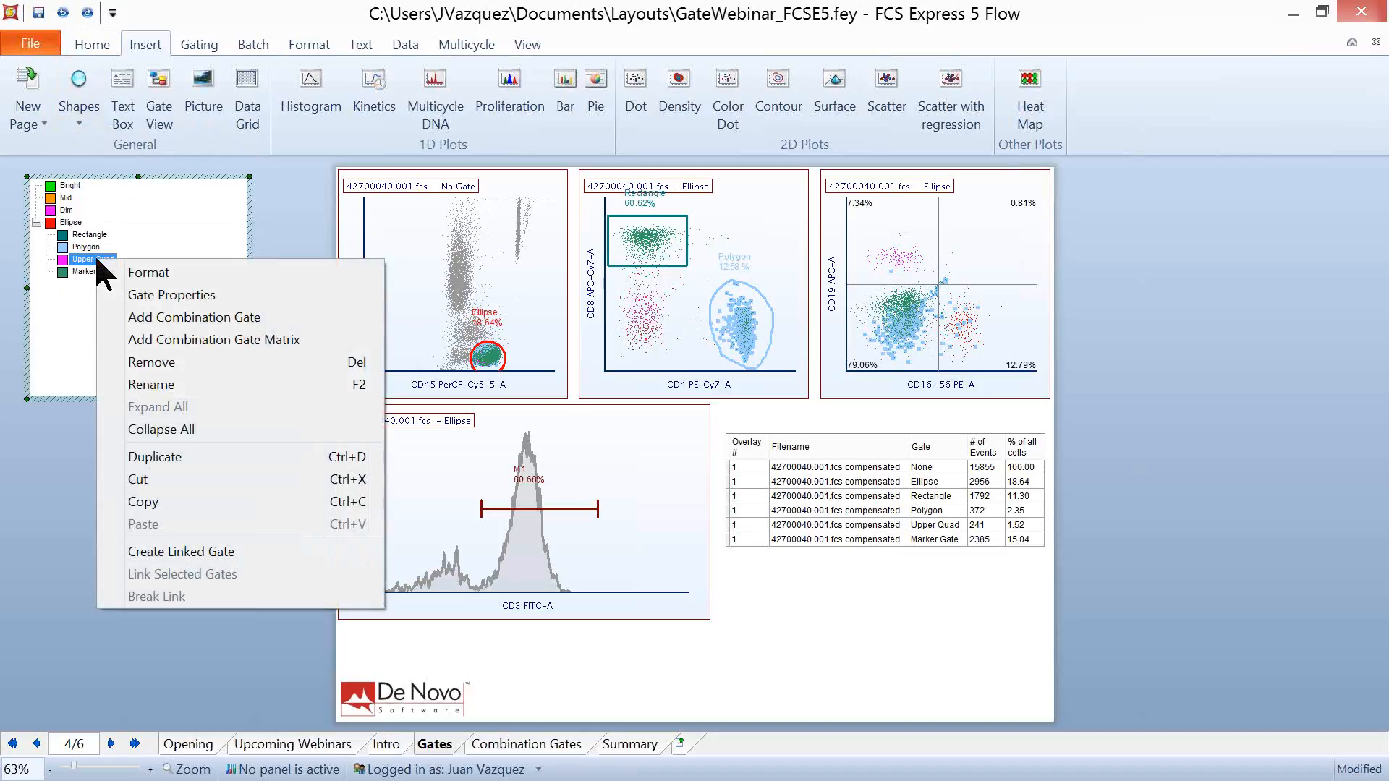
pyautogui.click(153, 385)
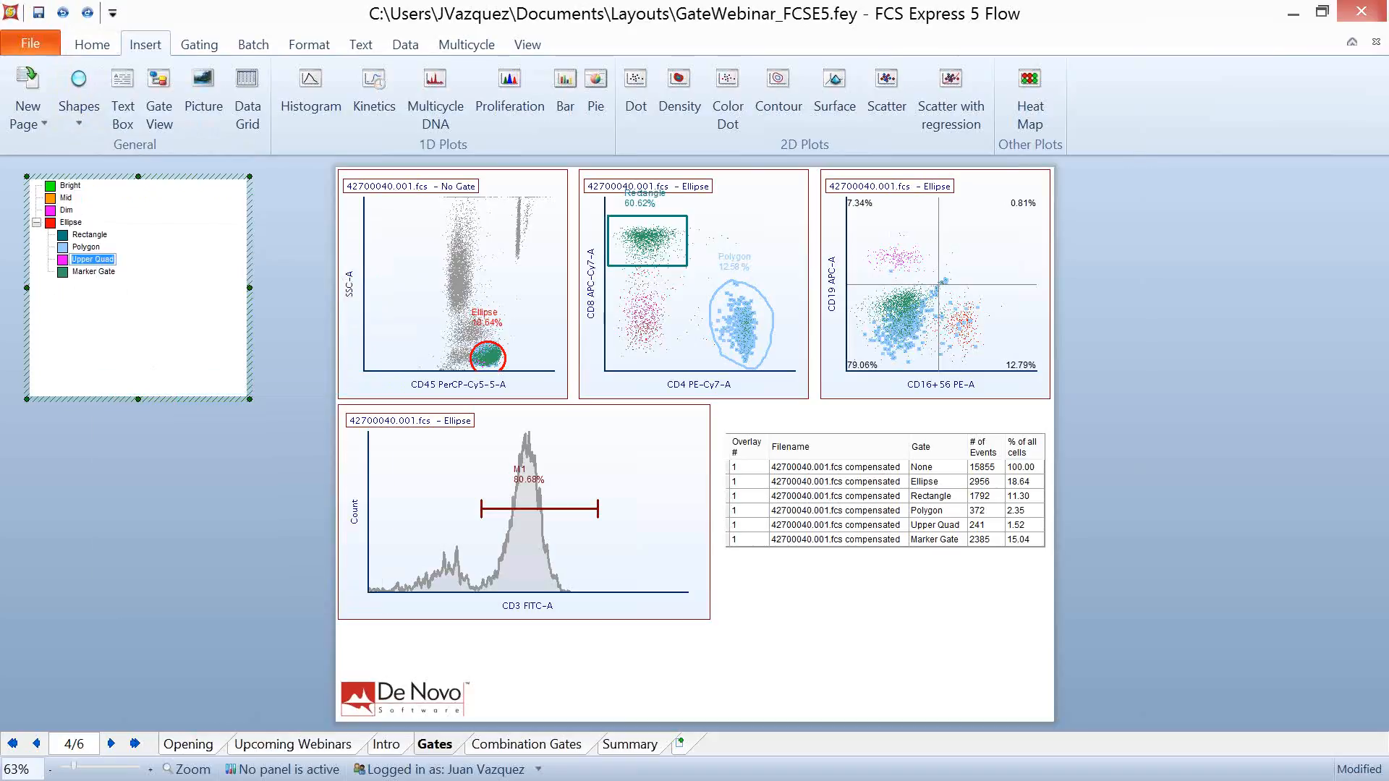
pyautogui.write('Upper Hald')
pyautogui.press('Return')
# - Try emphasizing the Upper Half gate's events on the plots through its gate properties, and undo the change
pyautogui.doubleClick(85, 258)
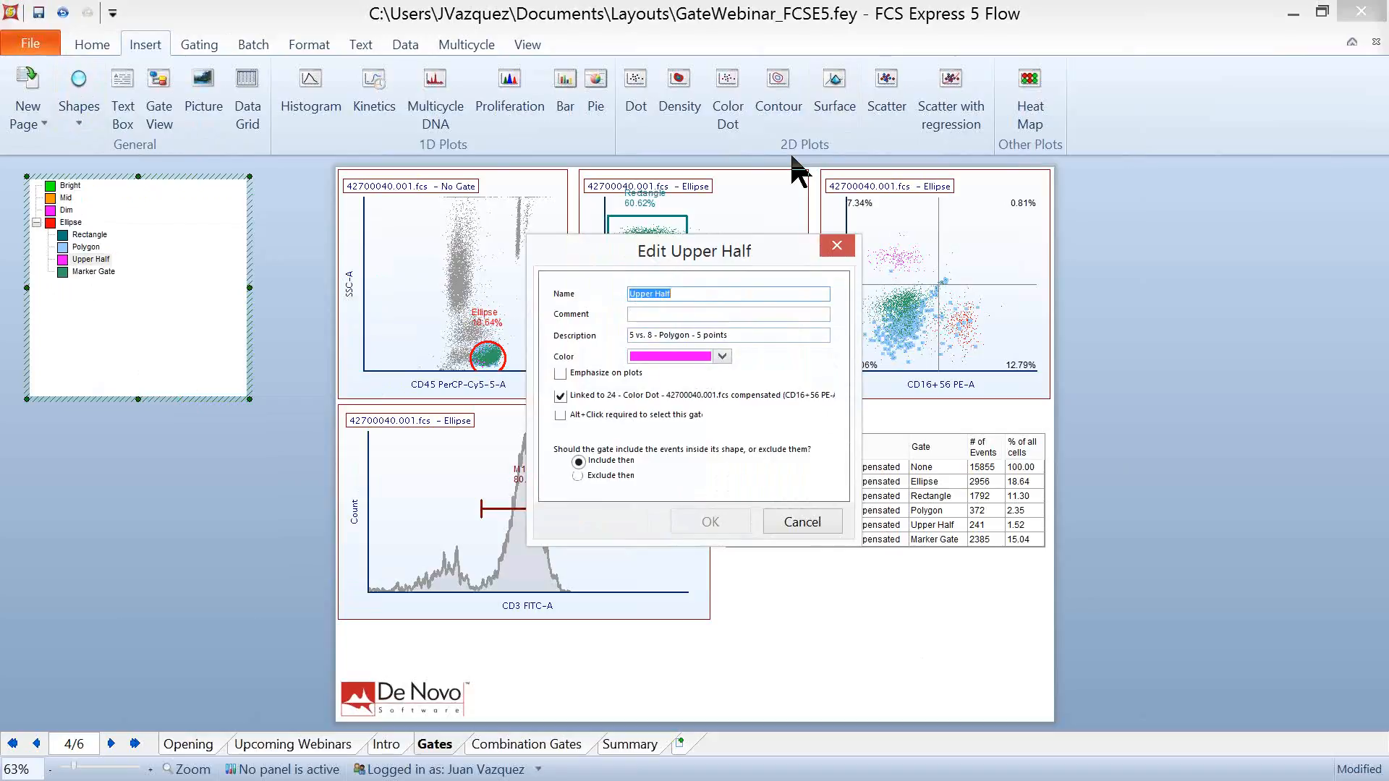
pyautogui.click(722, 356)
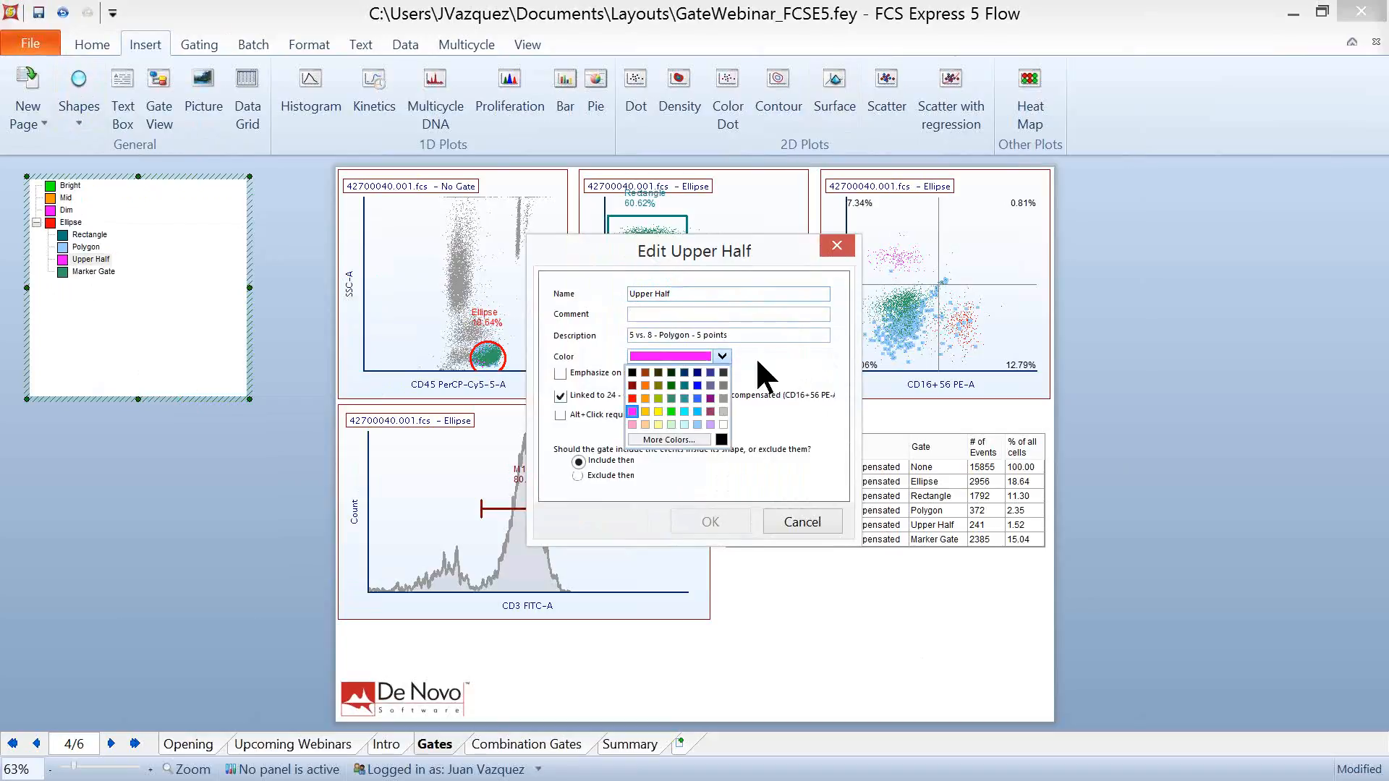
pyautogui.click(828, 361)
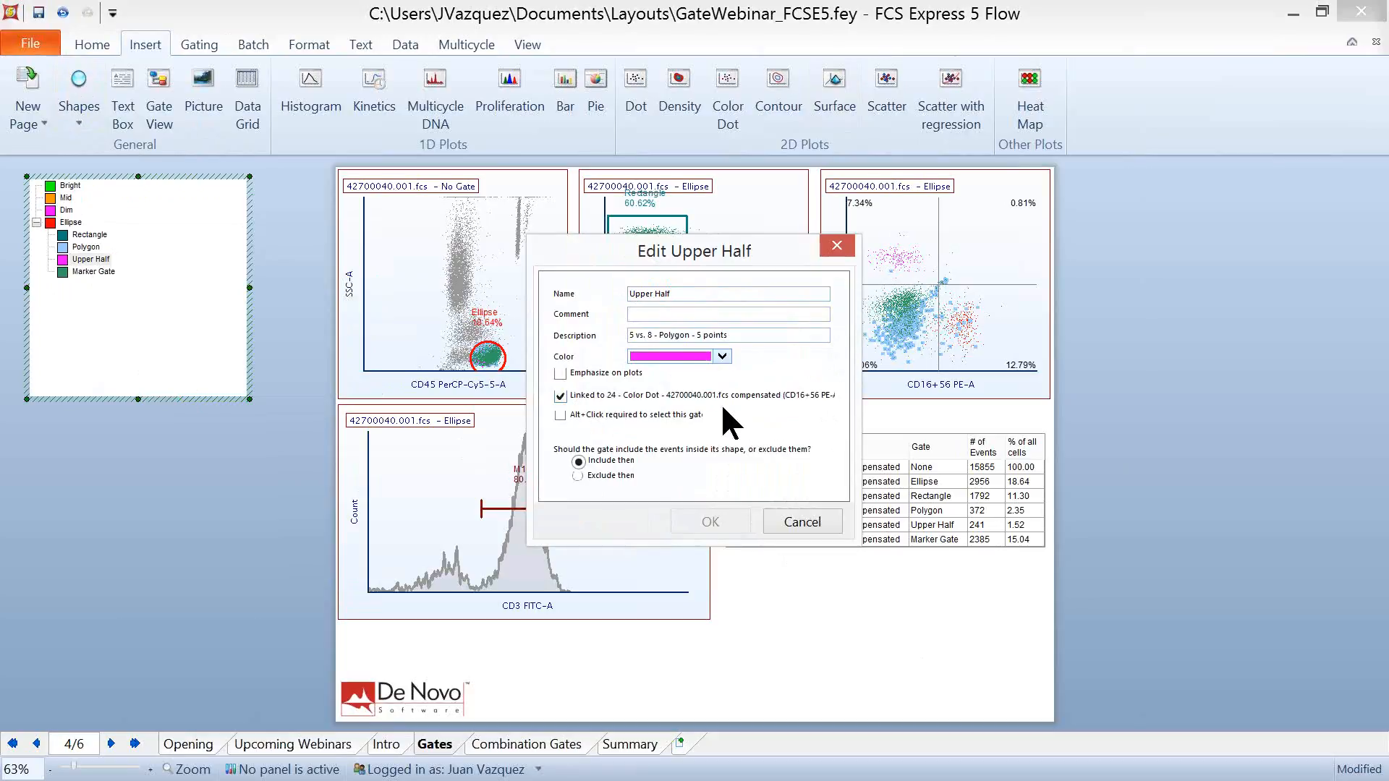
pyautogui.click(560, 374)
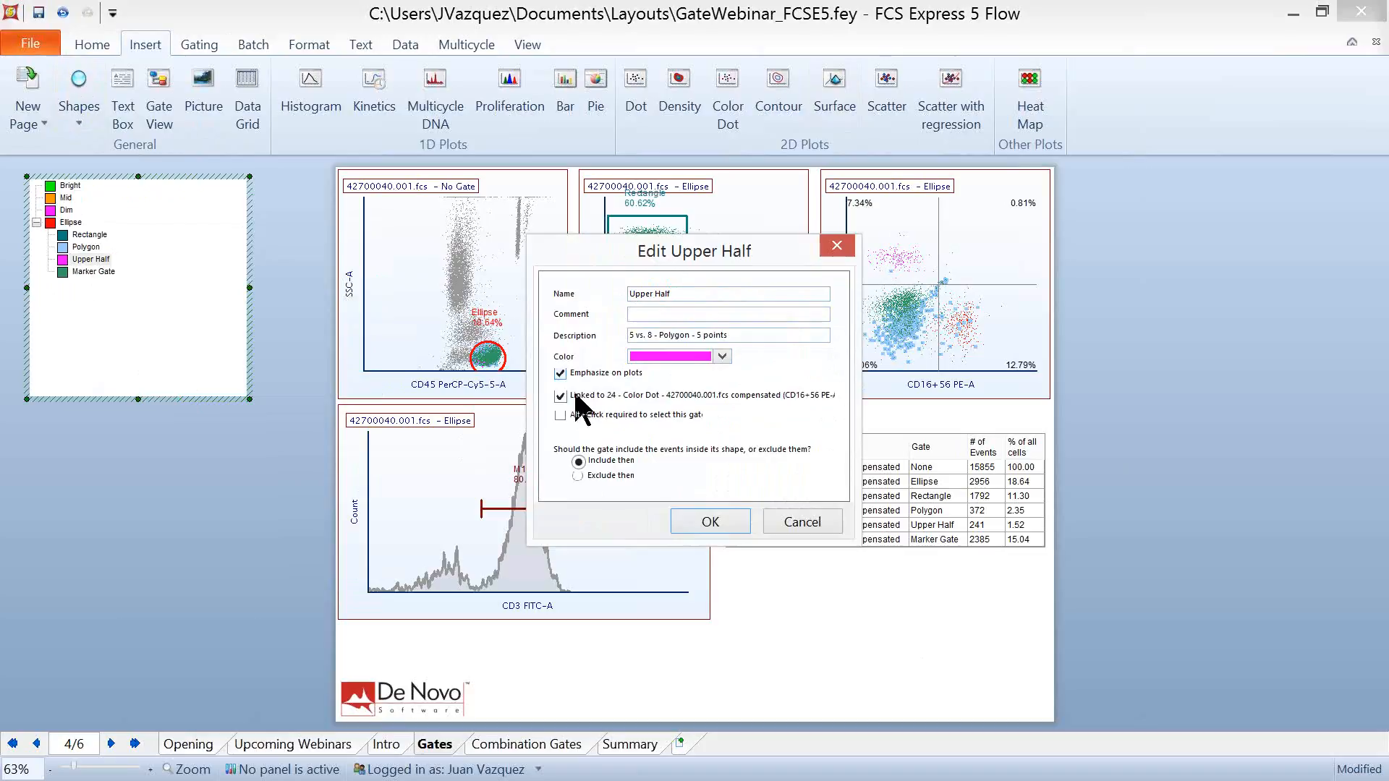
pyautogui.click(708, 523)
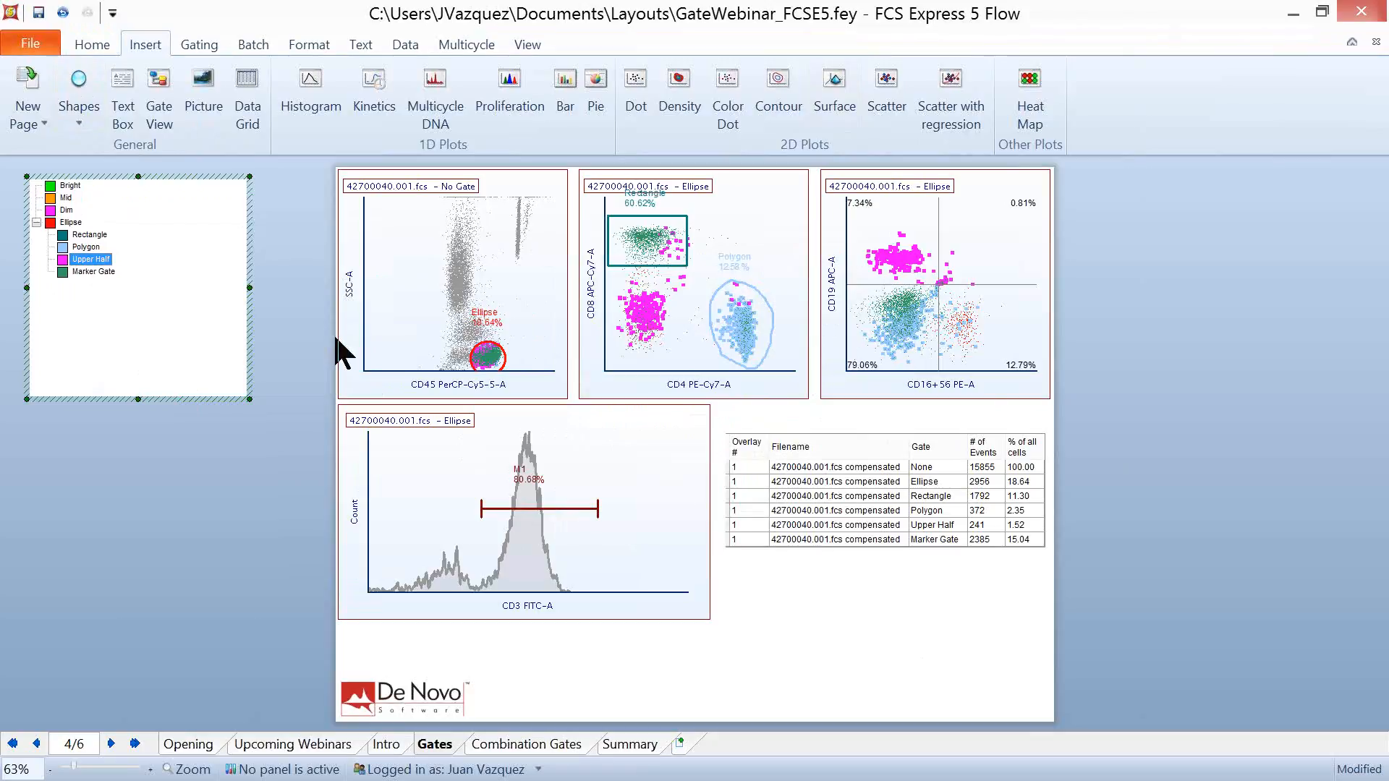
pyautogui.click(63, 12)
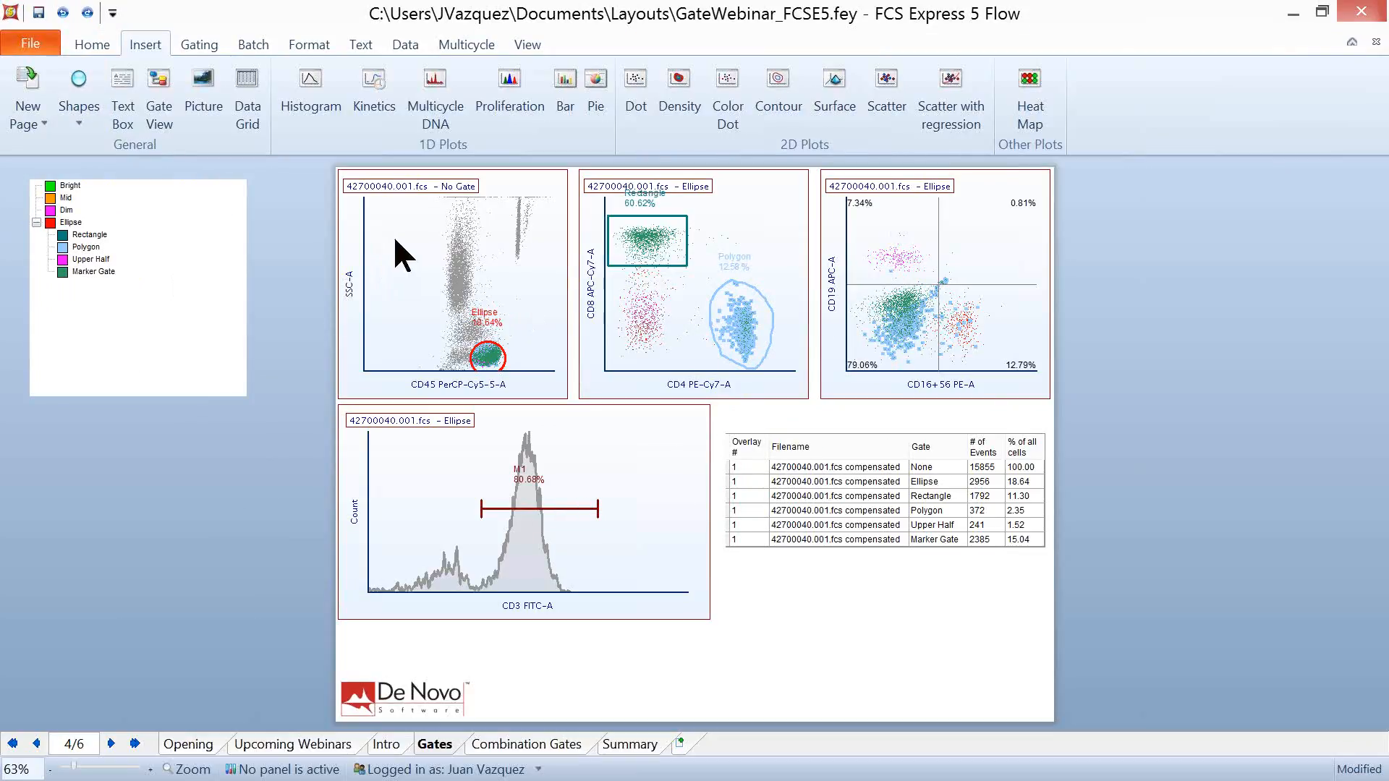
# - Duplicate the CD45 versus SSC-A plot, placing the copy below the gate view, and apply the Marker Gate to it
pyautogui.click(340, 224)
pyautogui.rightClick(340, 223)
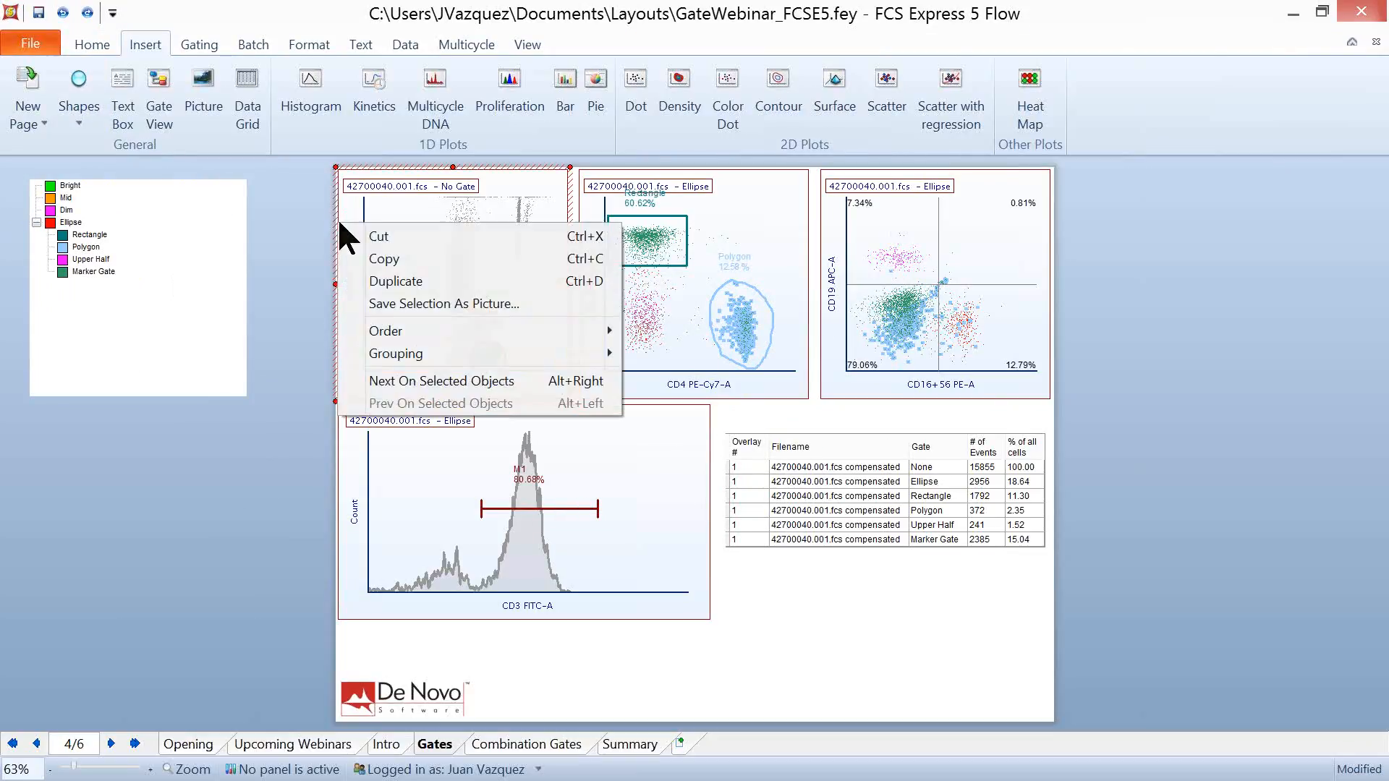
pyautogui.click(419, 281)
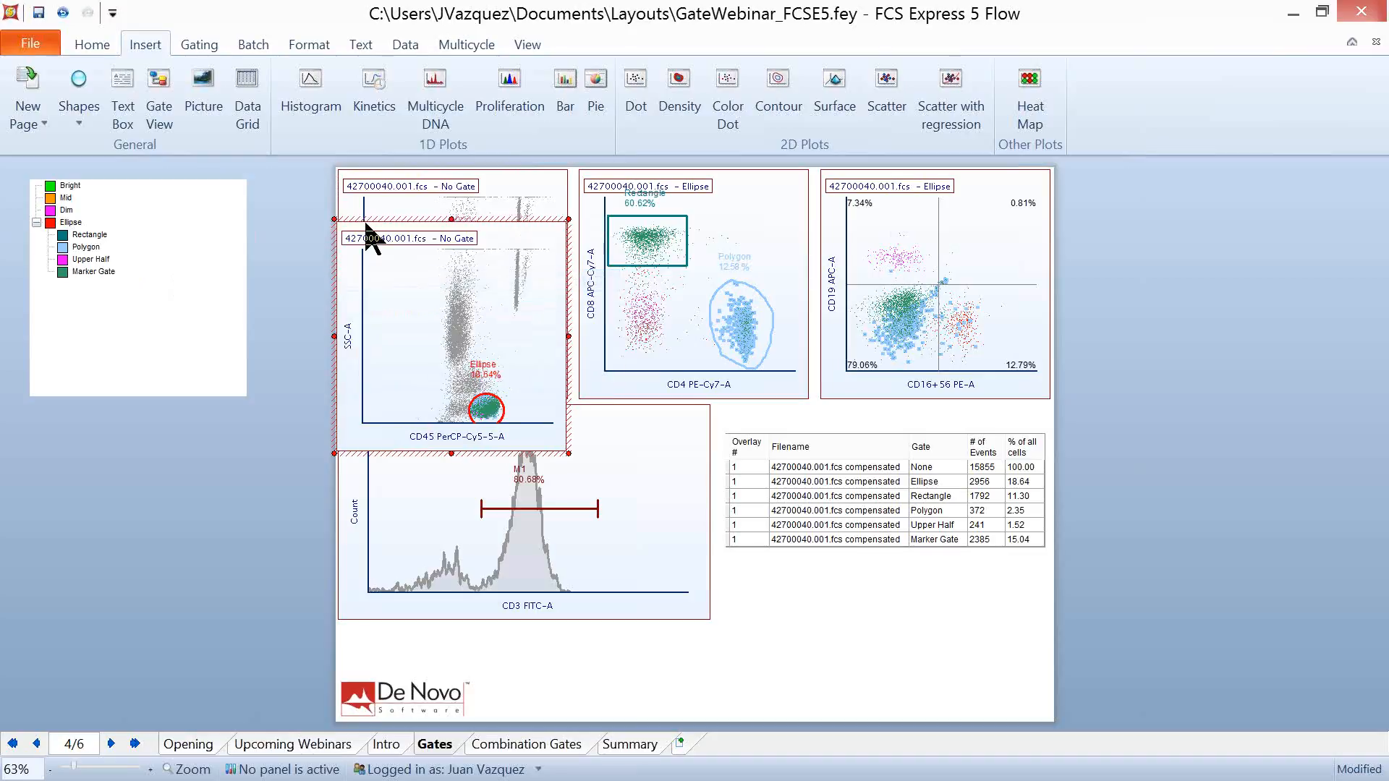
pyautogui.moveTo(366, 217); pyautogui.dragTo(88, 442)
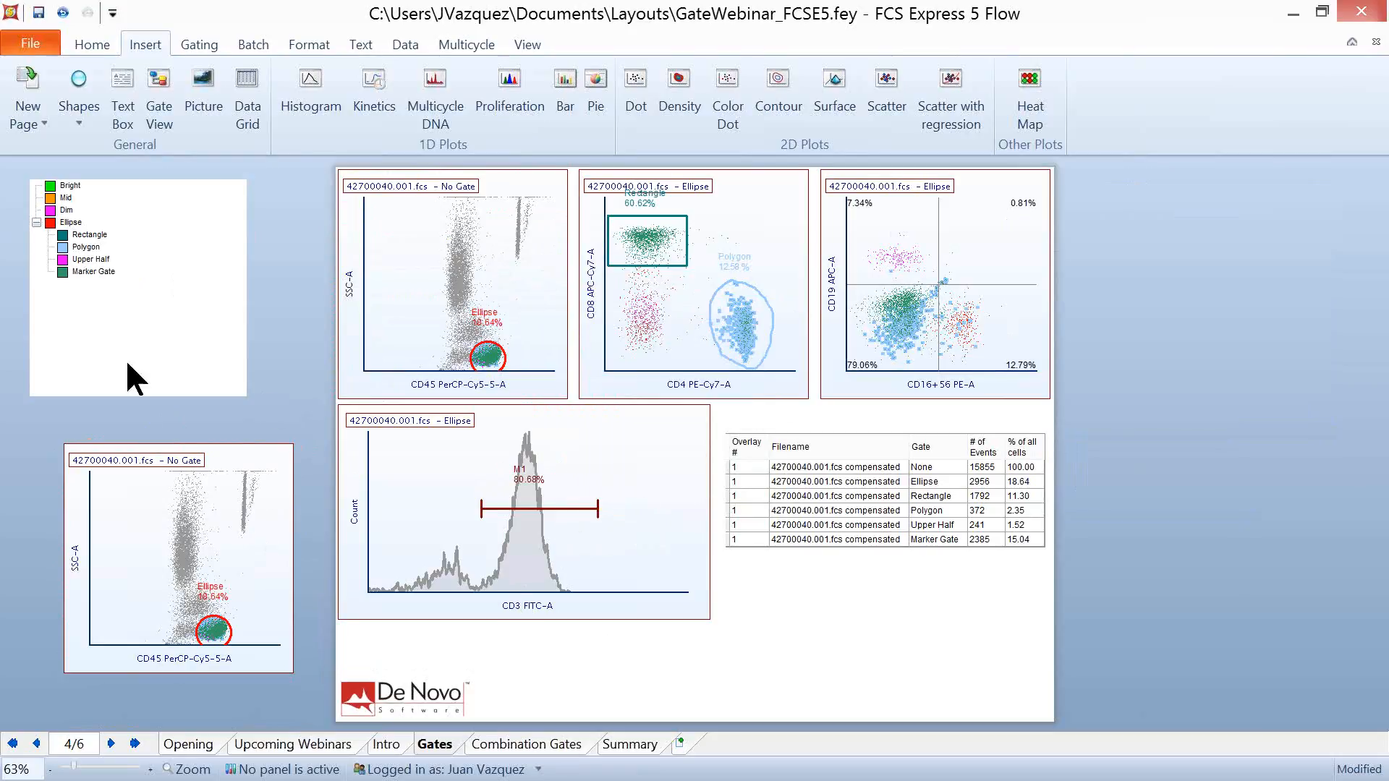
pyautogui.moveTo(92, 272)
pyautogui.mouseDown()
pyautogui.moveTo(80, 276)
pyautogui.moveTo(155, 566)
pyautogui.mouseUp()
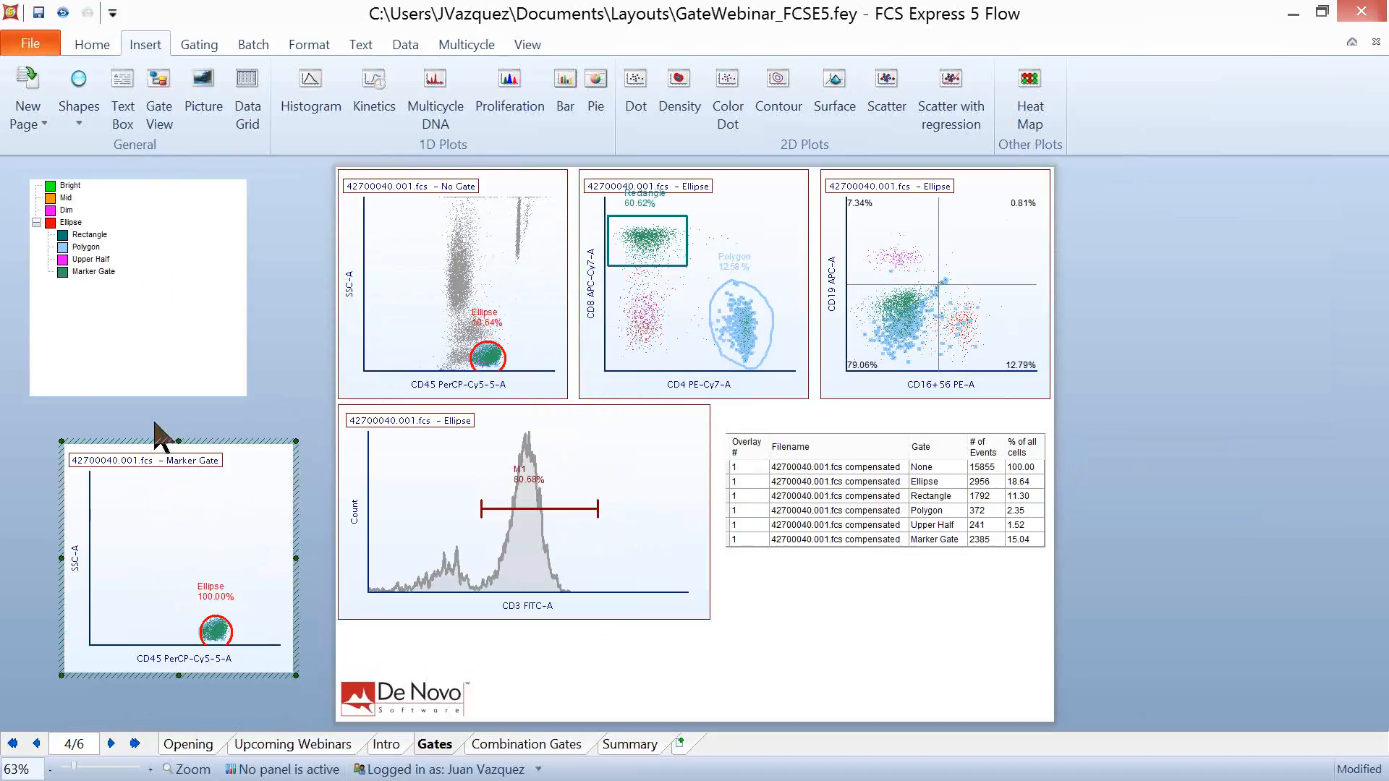
# - Try applying the Ellipse gate to the duplicated CD45 versus SSC-A plot, and undo the gating on that copy
pyautogui.click(69, 223)
pyautogui.moveTo(65, 226); pyautogui.dragTo(171, 527)
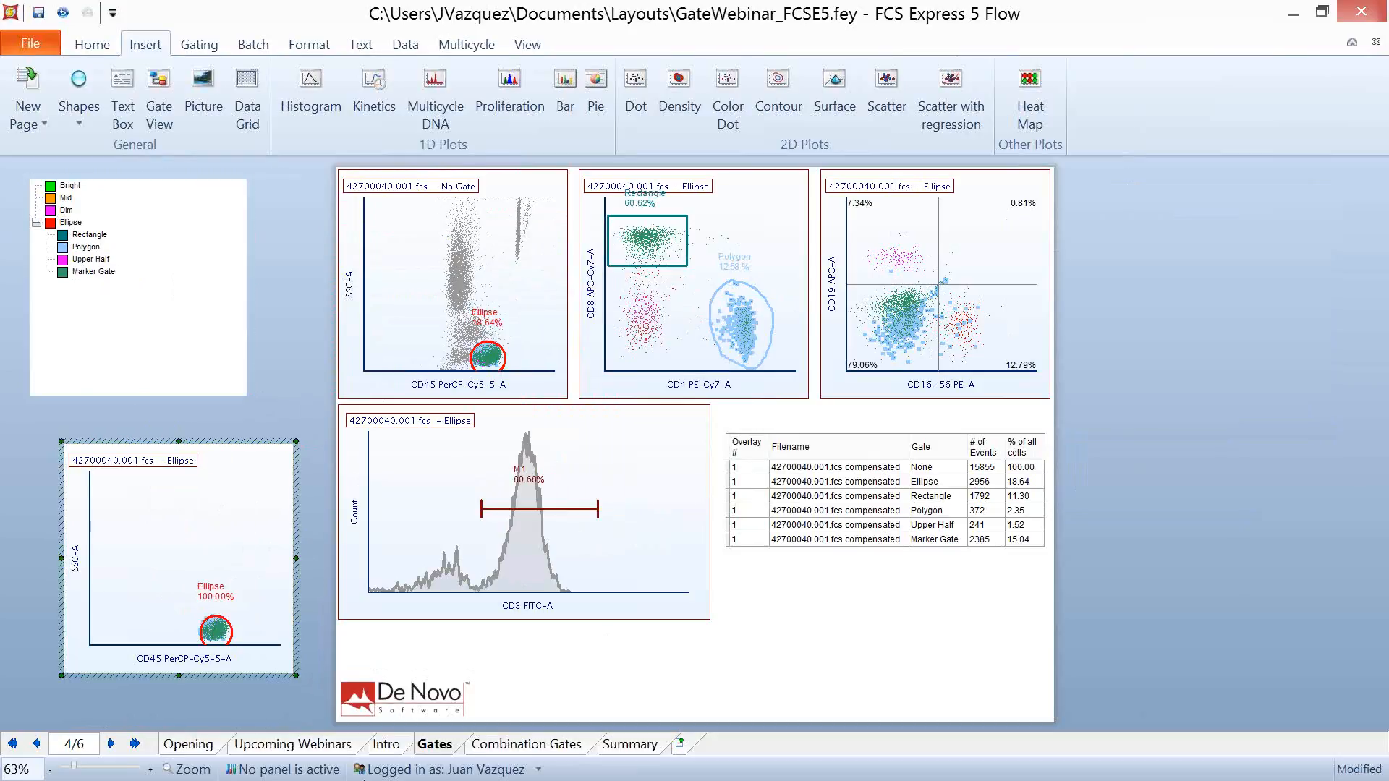
pyautogui.click(63, 13)
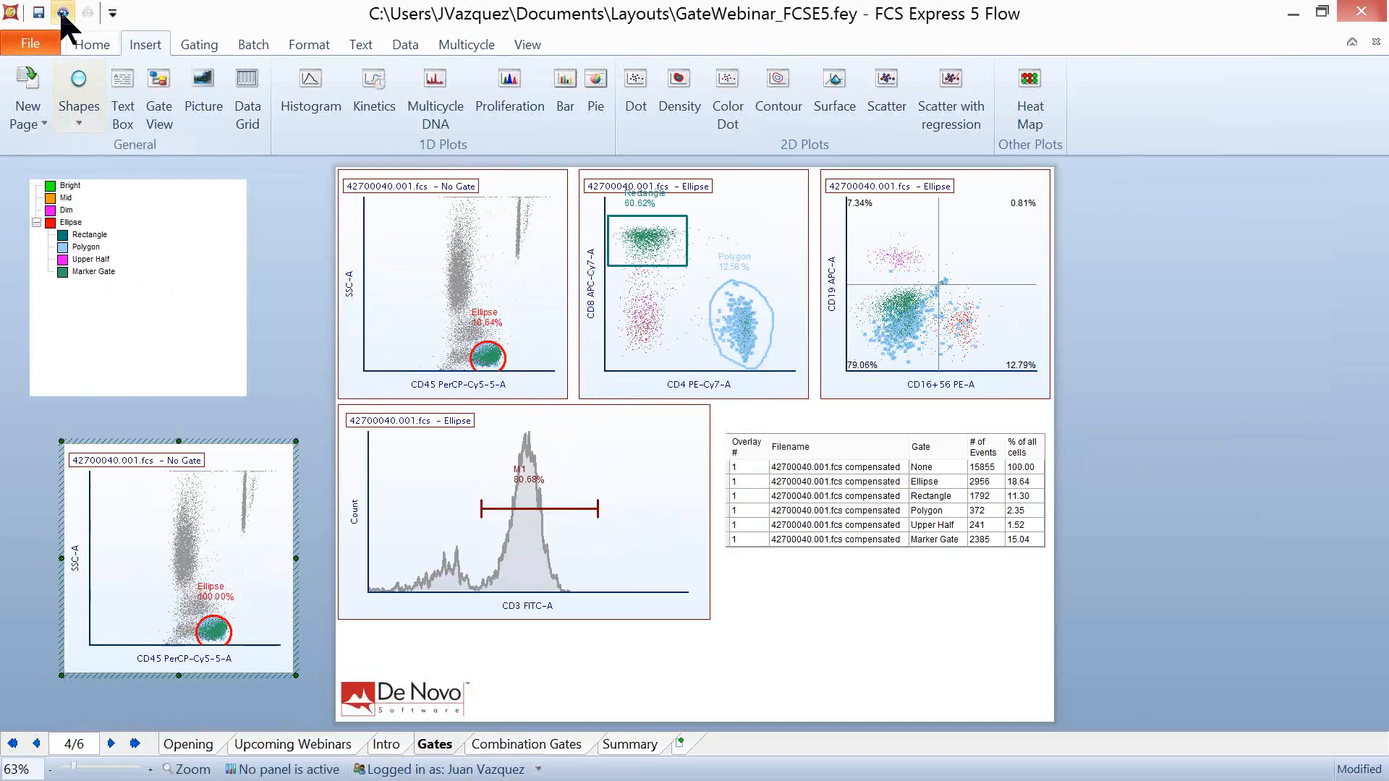
pyautogui.click(274, 364)
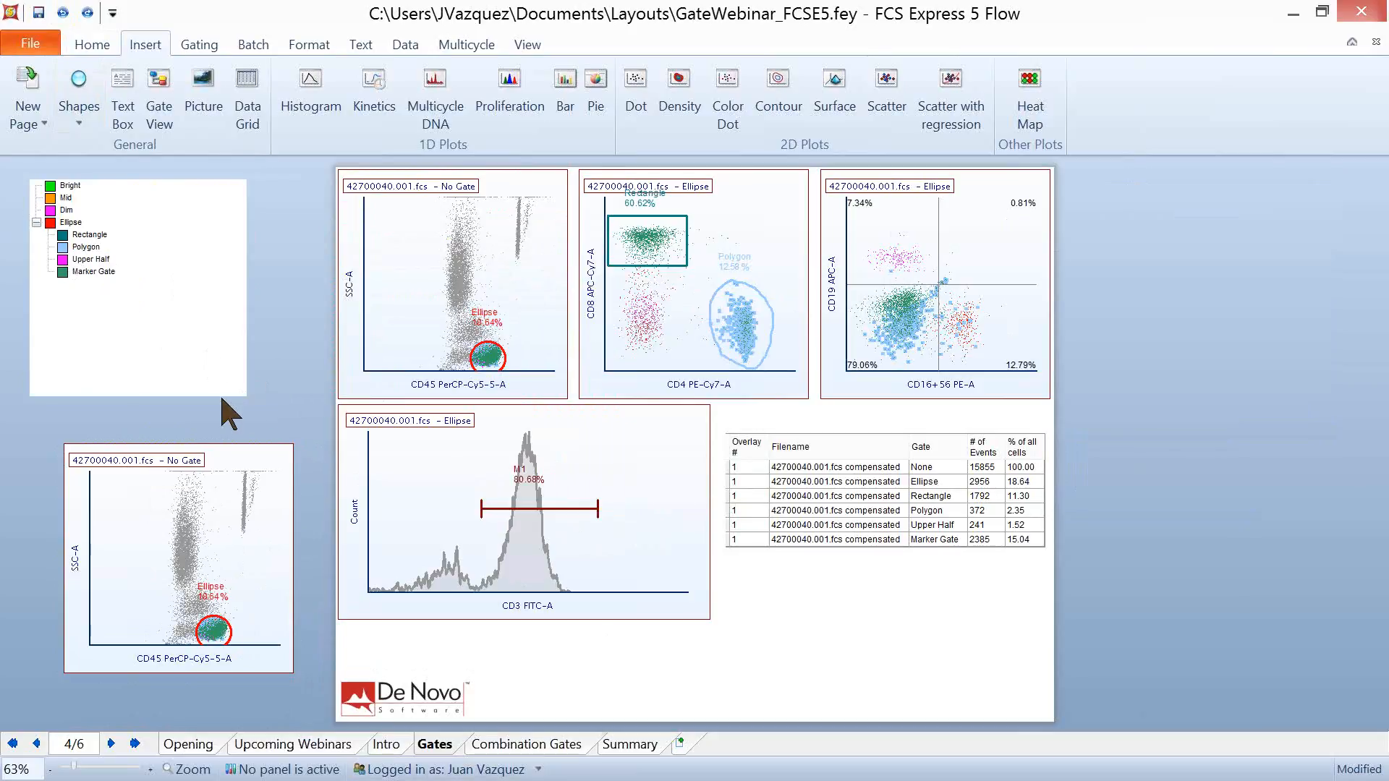
# - On the Combination Gates page, start a new combination gate from the gate view and name it AND gate
pyautogui.click(541, 744)
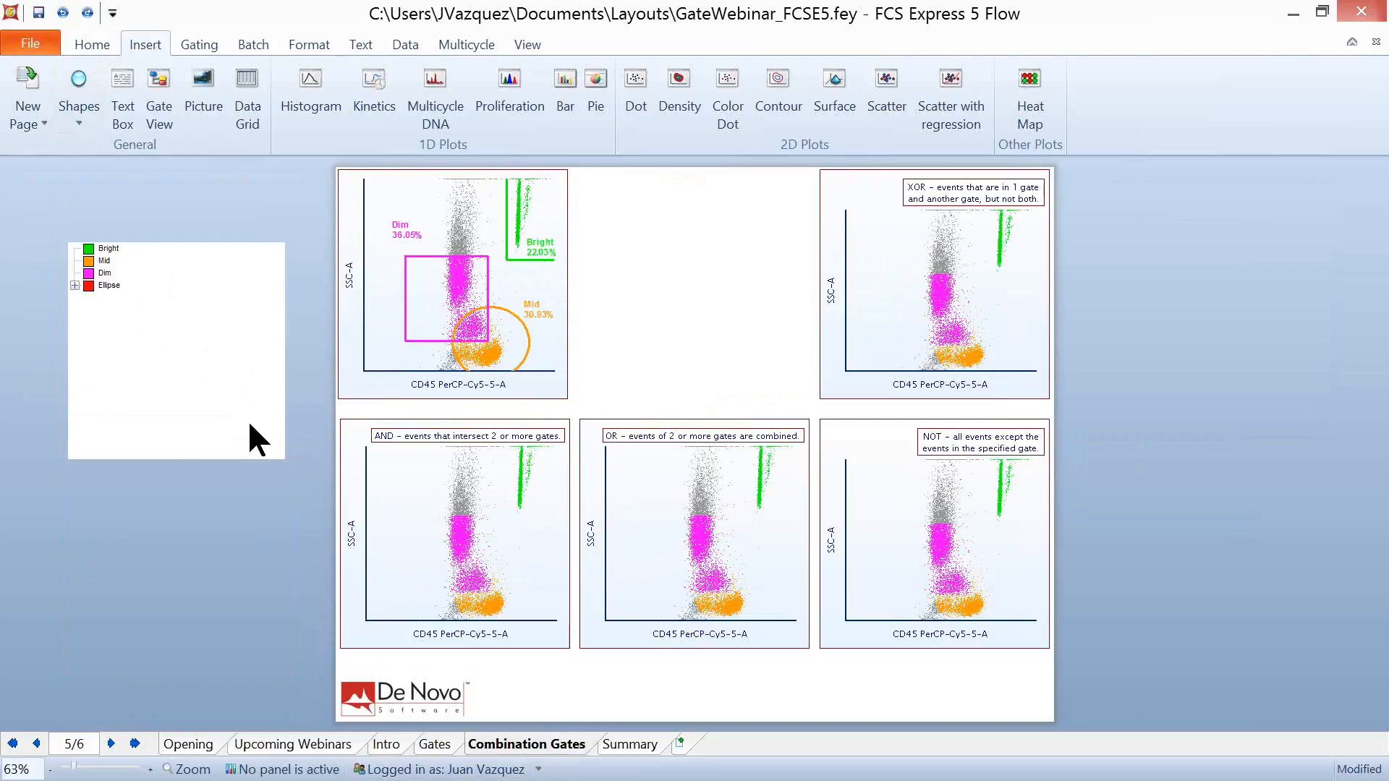
pyautogui.rightClick(150, 301)
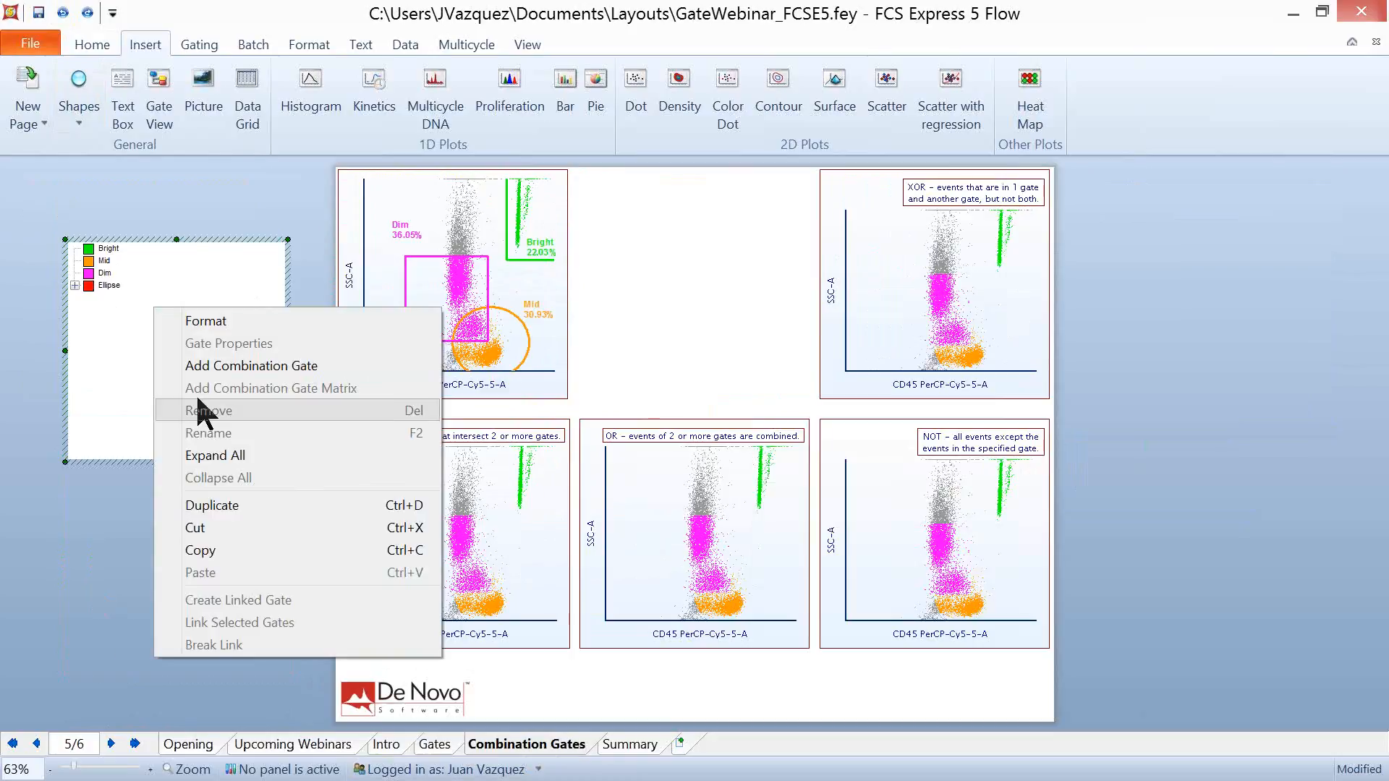
pyautogui.click(202, 366)
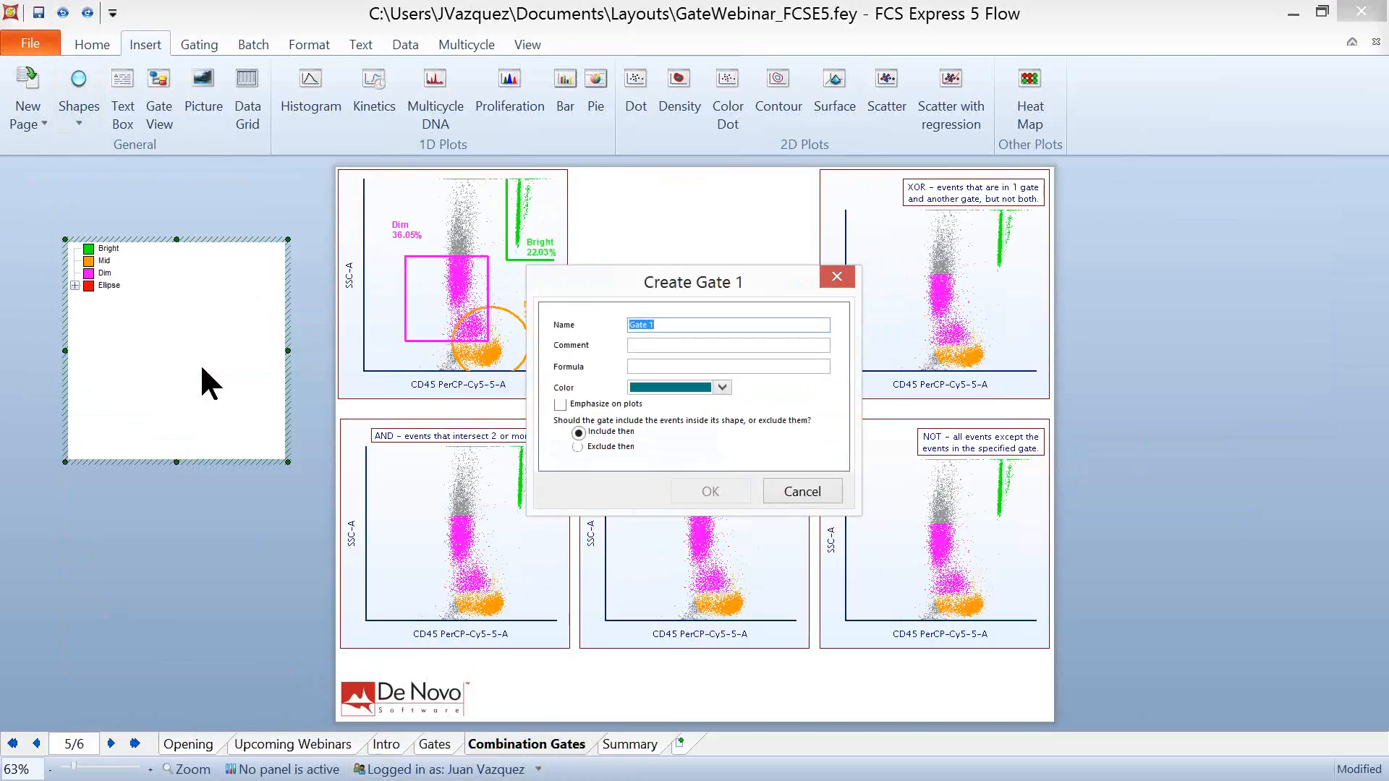
pyautogui.write('AND gate')
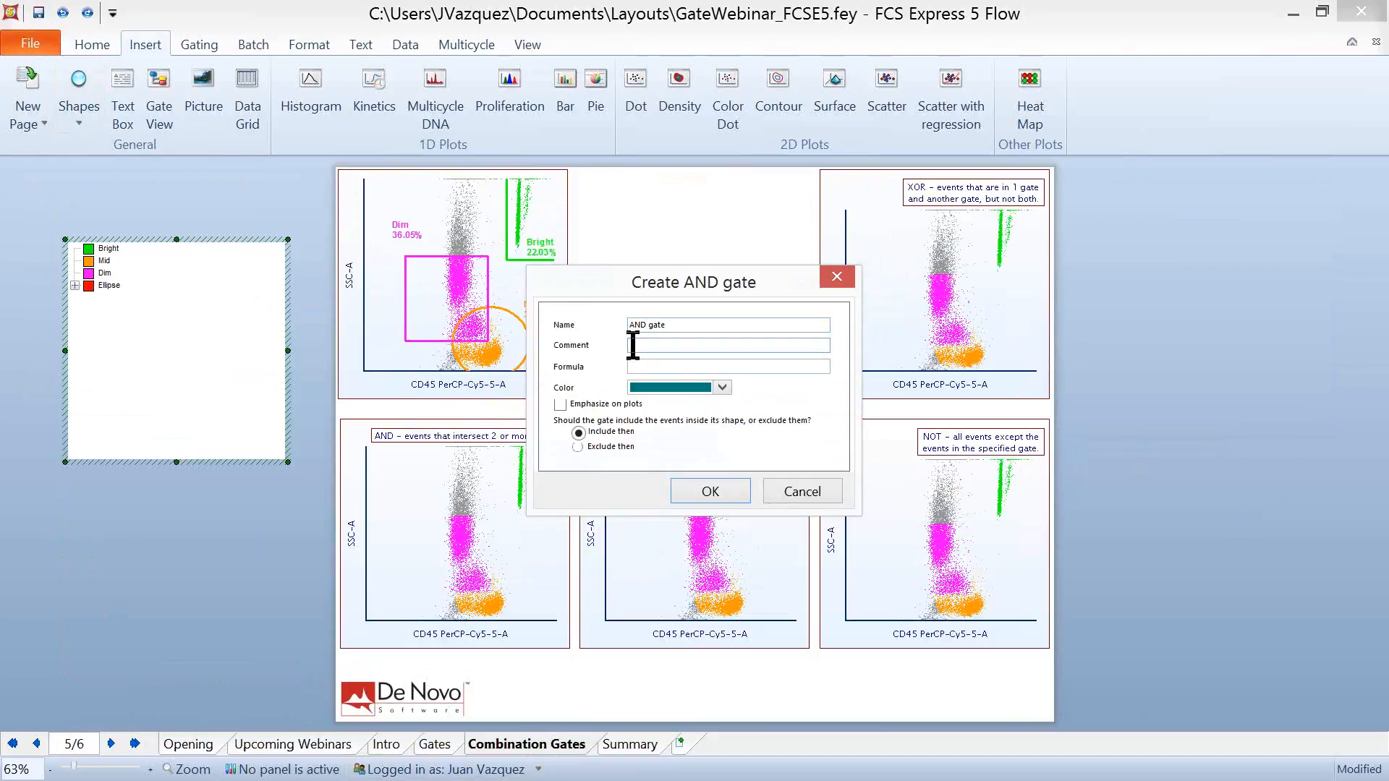
# - Enter "Events intersected between Dim and Mid." as the AND gate's comment
pyautogui.click(633, 345)
pyautogui.write('Events inser')
pyautogui.press('BackSpace')
pyautogui.write('tersected between Dim and Mod')
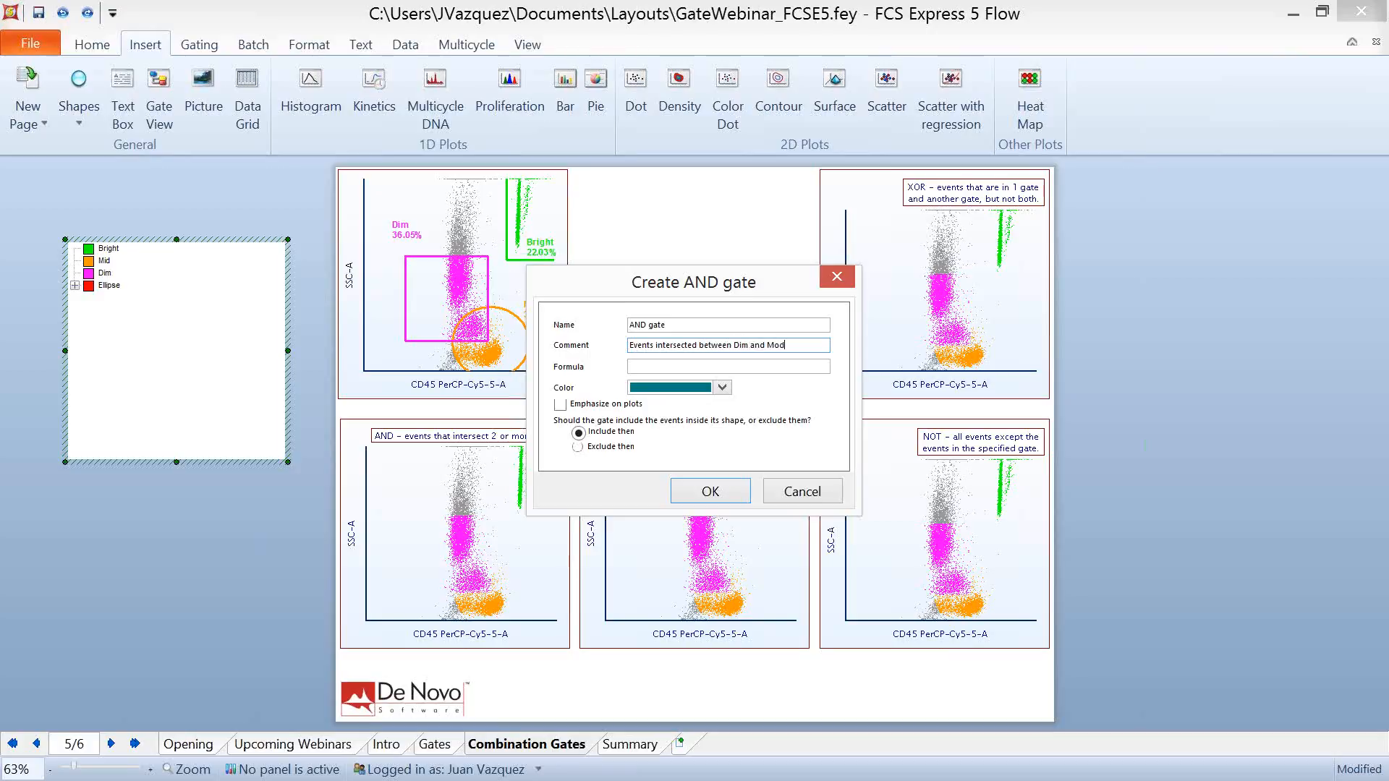
pyautogui.press('BackSpace')
pyautogui.press('BackSpace')
pyautogui.write('id')
# - Set the AND gate's formula to "Dim and Mid" and create the gate
pyautogui.click(651, 366)
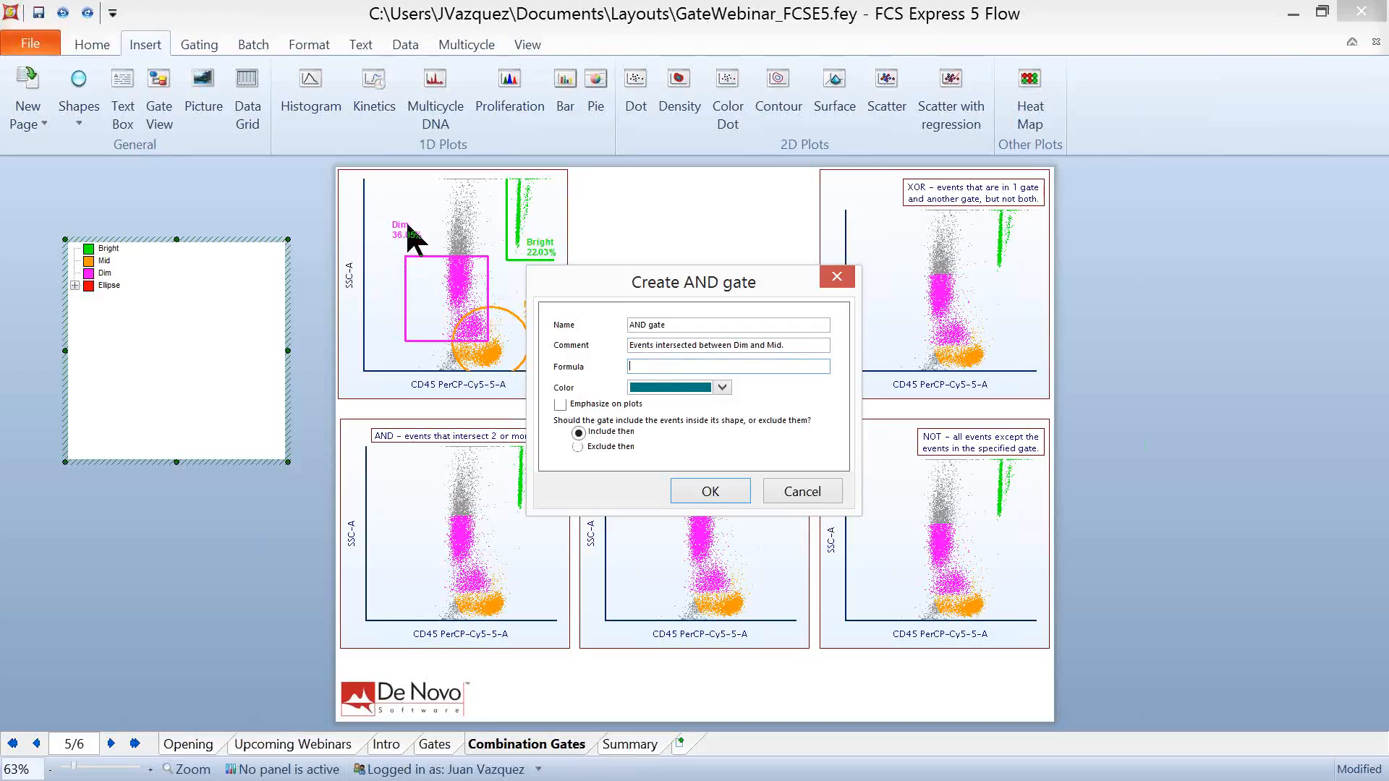
pyautogui.moveTo(680, 285); pyautogui.dragTo(771, 300)
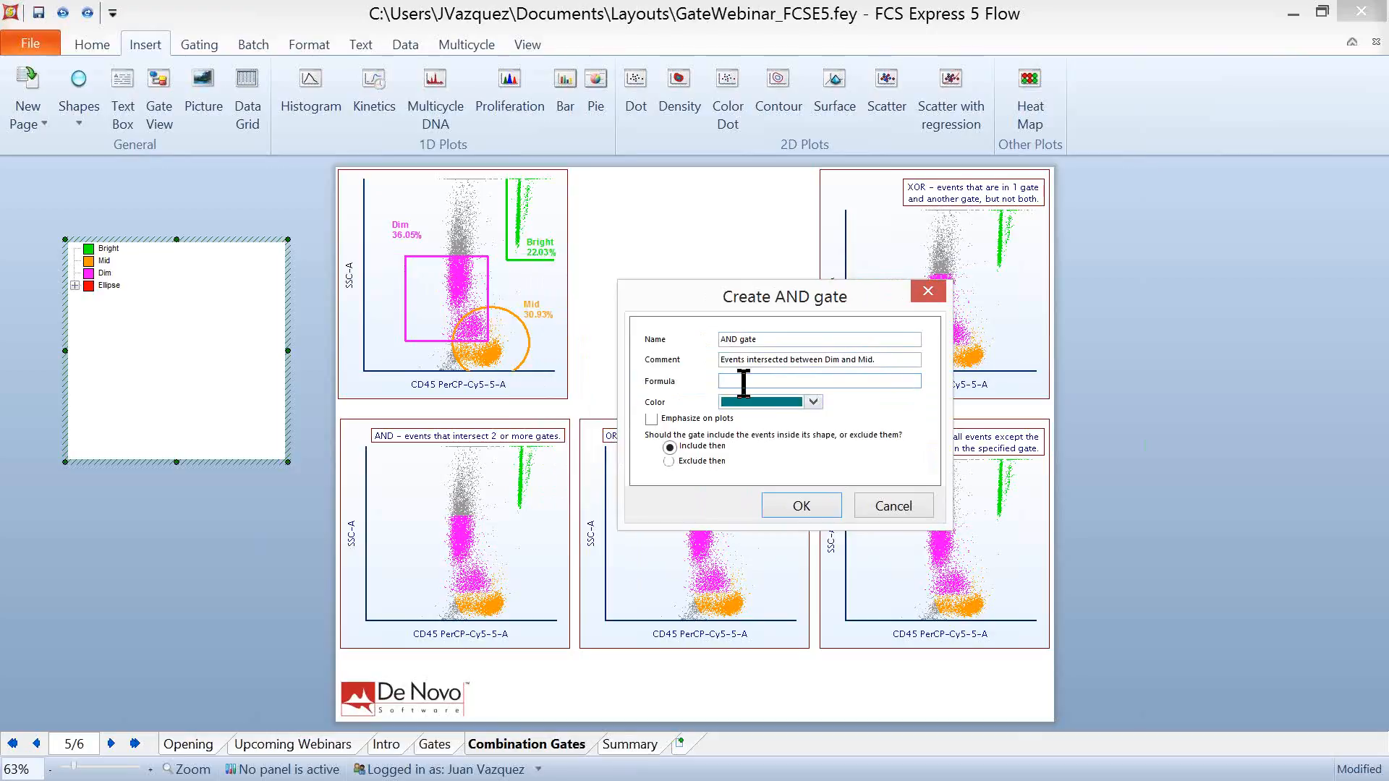
pyautogui.write('Dim')
pyautogui.write('and Mid')
pyautogui.click(800, 504)
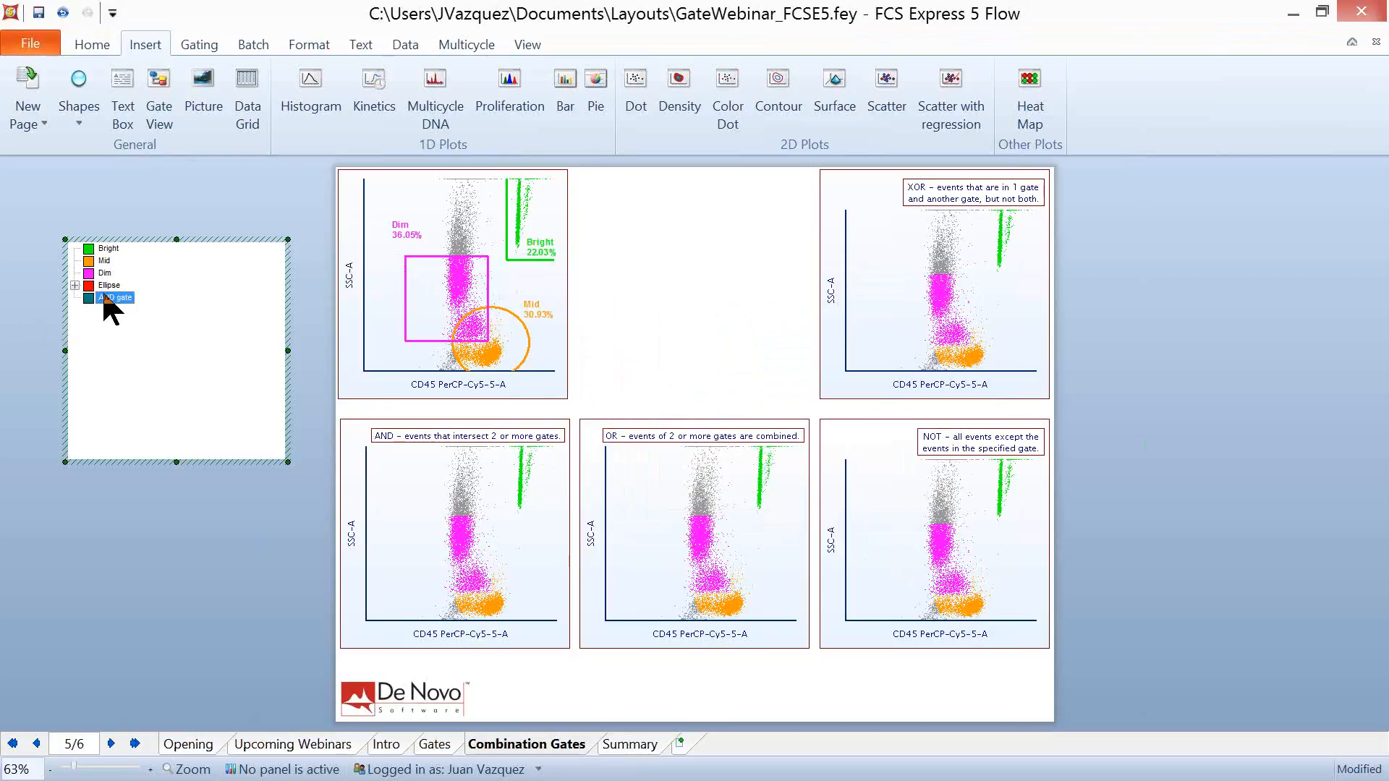
# - Apply the AND gate to the plot labelled AND, and shift the Dim gate slightly on the source plot
pyautogui.moveTo(104, 295)
pyautogui.mouseDown()
pyautogui.moveTo(246, 376)
pyautogui.moveTo(395, 544)
pyautogui.mouseUp()
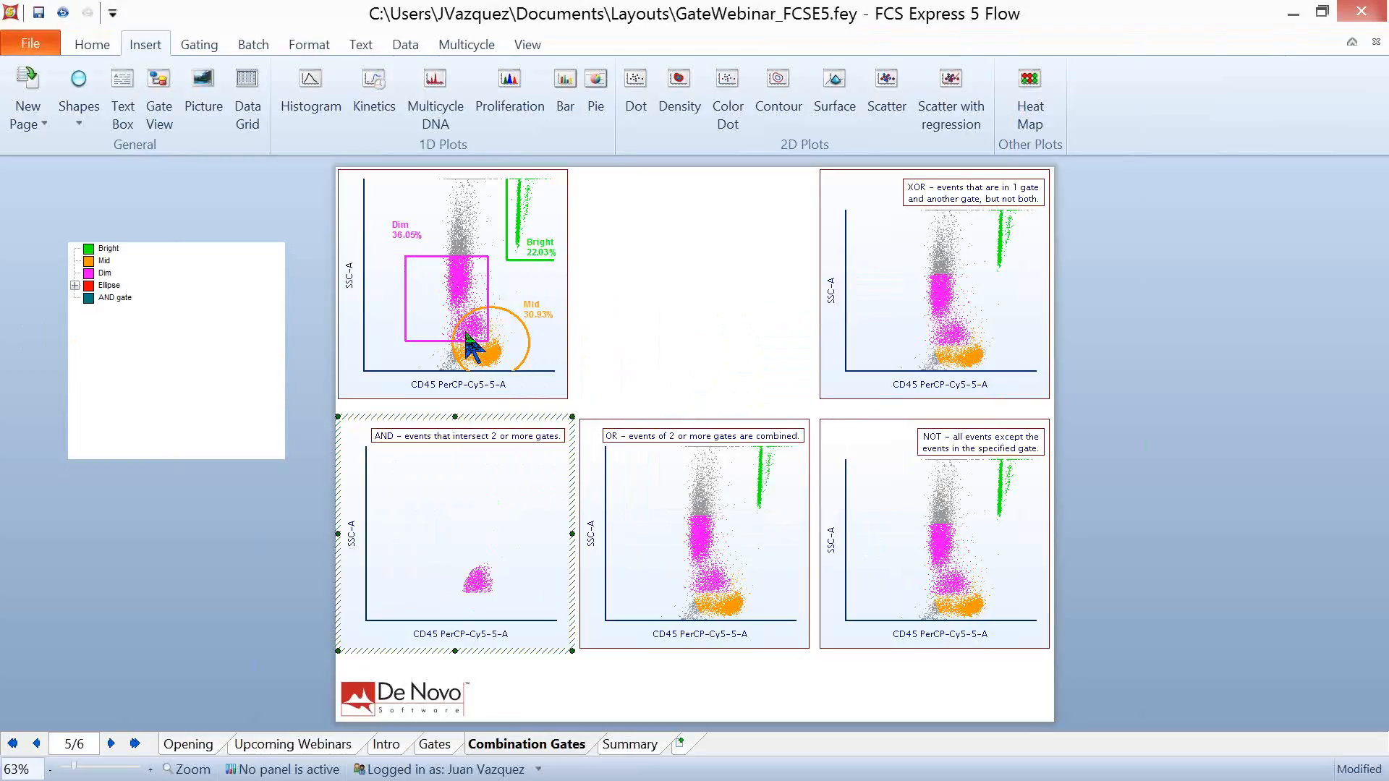
pyautogui.moveTo(432, 274)
pyautogui.mouseDown()
pyautogui.moveTo(459, 297)
pyautogui.moveTo(446, 231)
pyautogui.moveTo(461, 256)
pyautogui.moveTo(431, 255)
pyautogui.moveTo(444, 277)
pyautogui.moveTo(434, 303)
pyautogui.moveTo(444, 291)
pyautogui.mouseUp()
# - Start a second combination gate named OR gate with the comment "join events from 2 or more gates."
pyautogui.click(150, 346)
pyautogui.rightClick(103, 321)
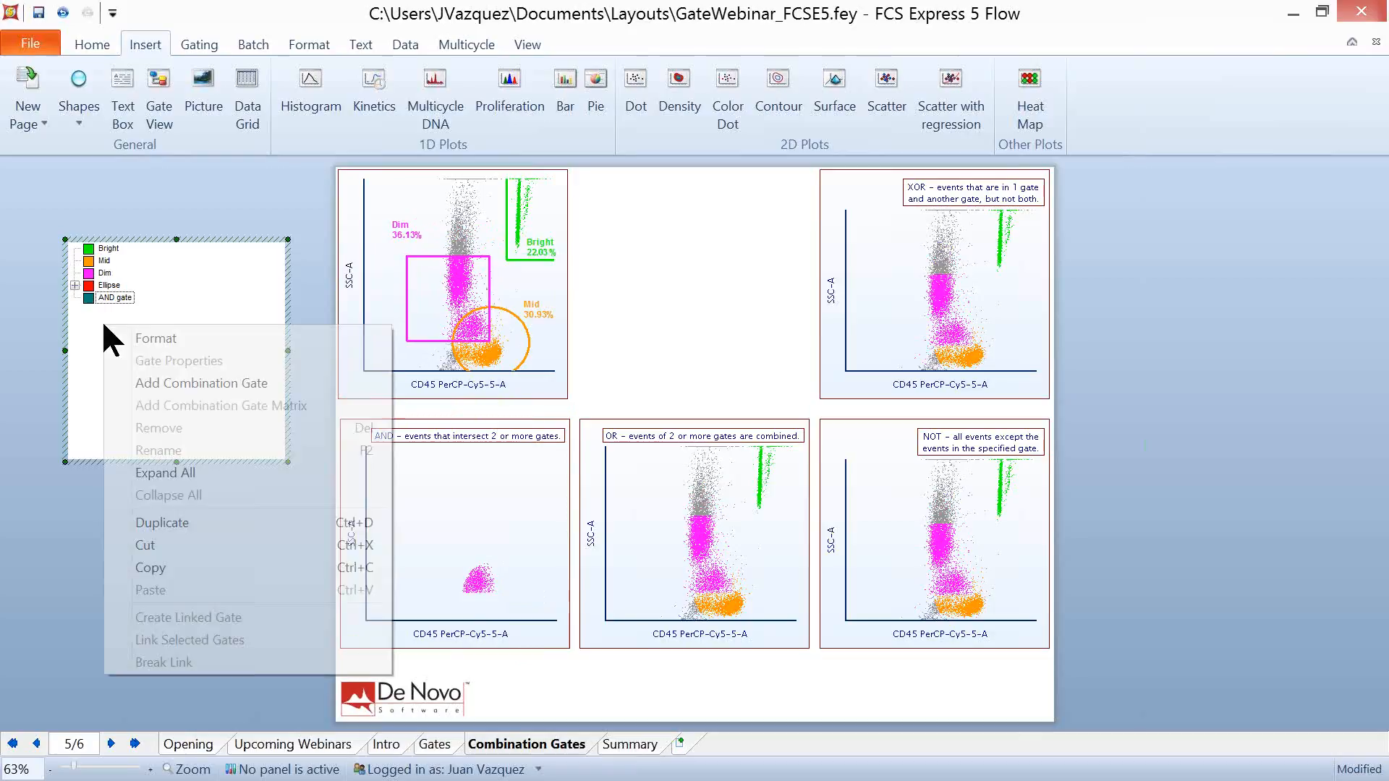
pyautogui.click(222, 372)
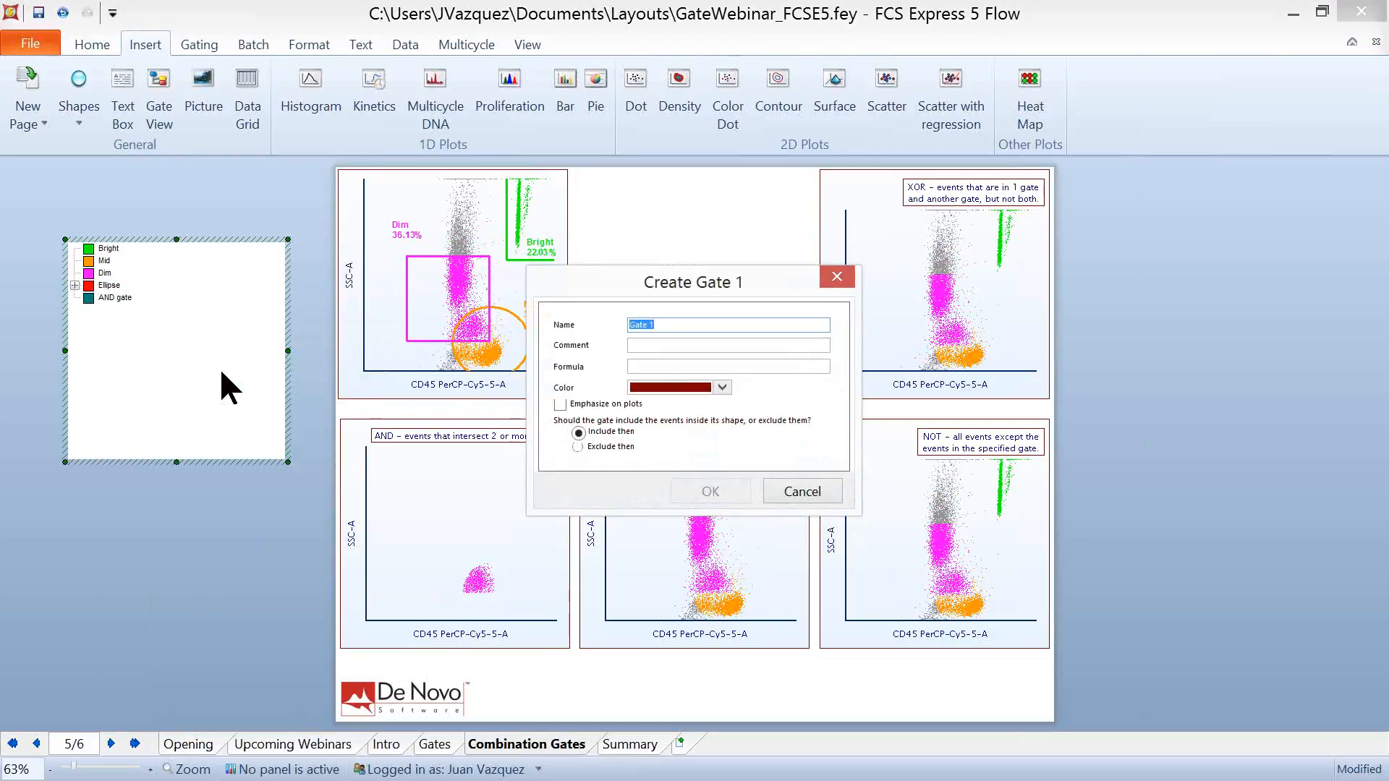
pyautogui.write('or')
pyautogui.press('BackSpace')
pyautogui.press('BackSpace')
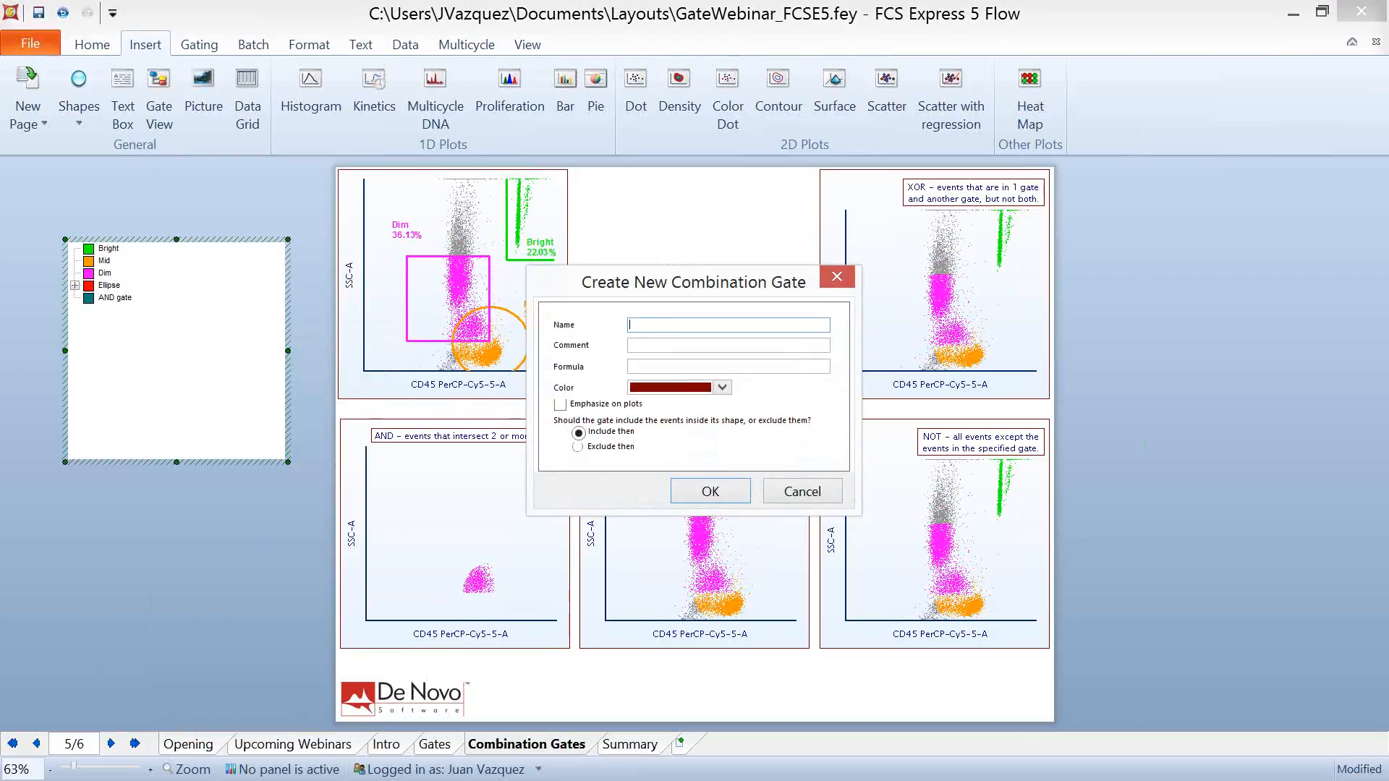
pyautogui.write('OR gate')
pyautogui.press('Tab')
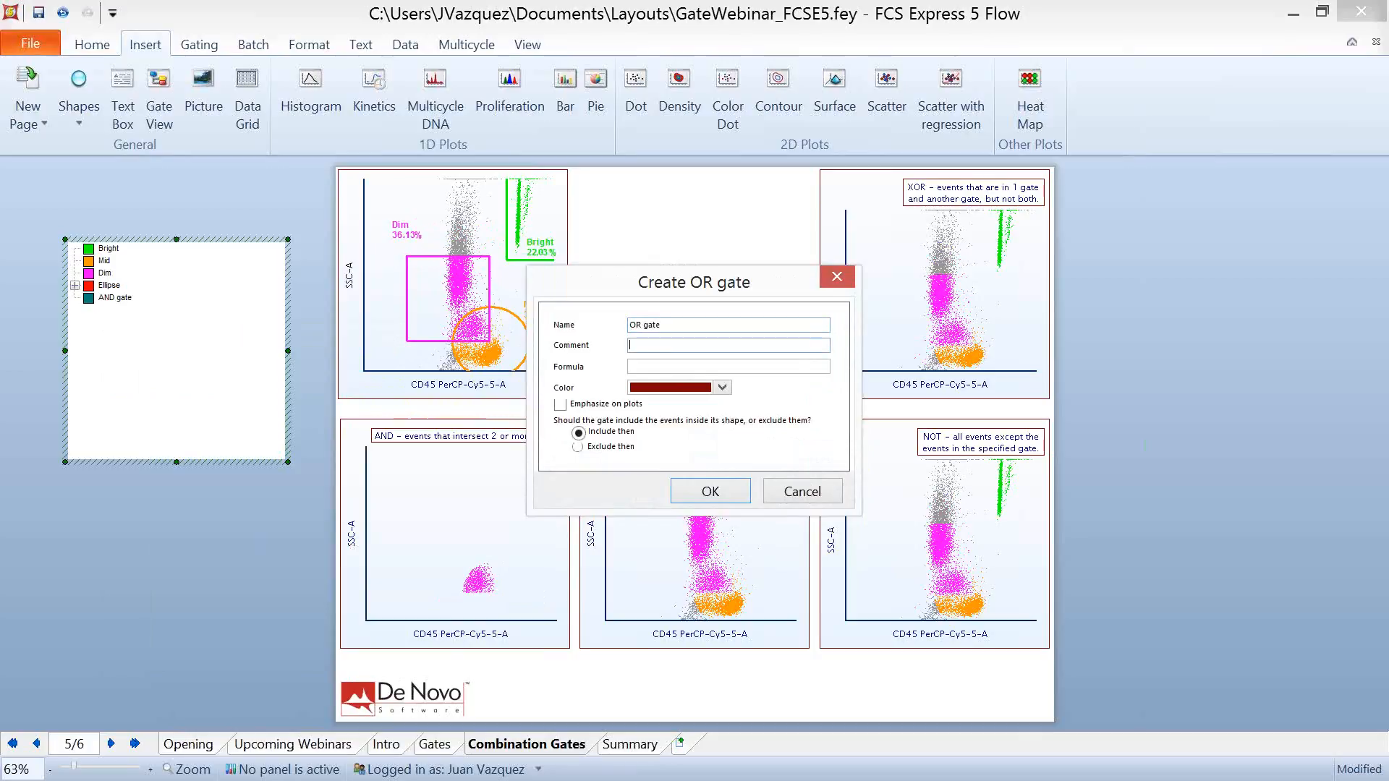
pyautogui.write('join events from 2 or more gates.')
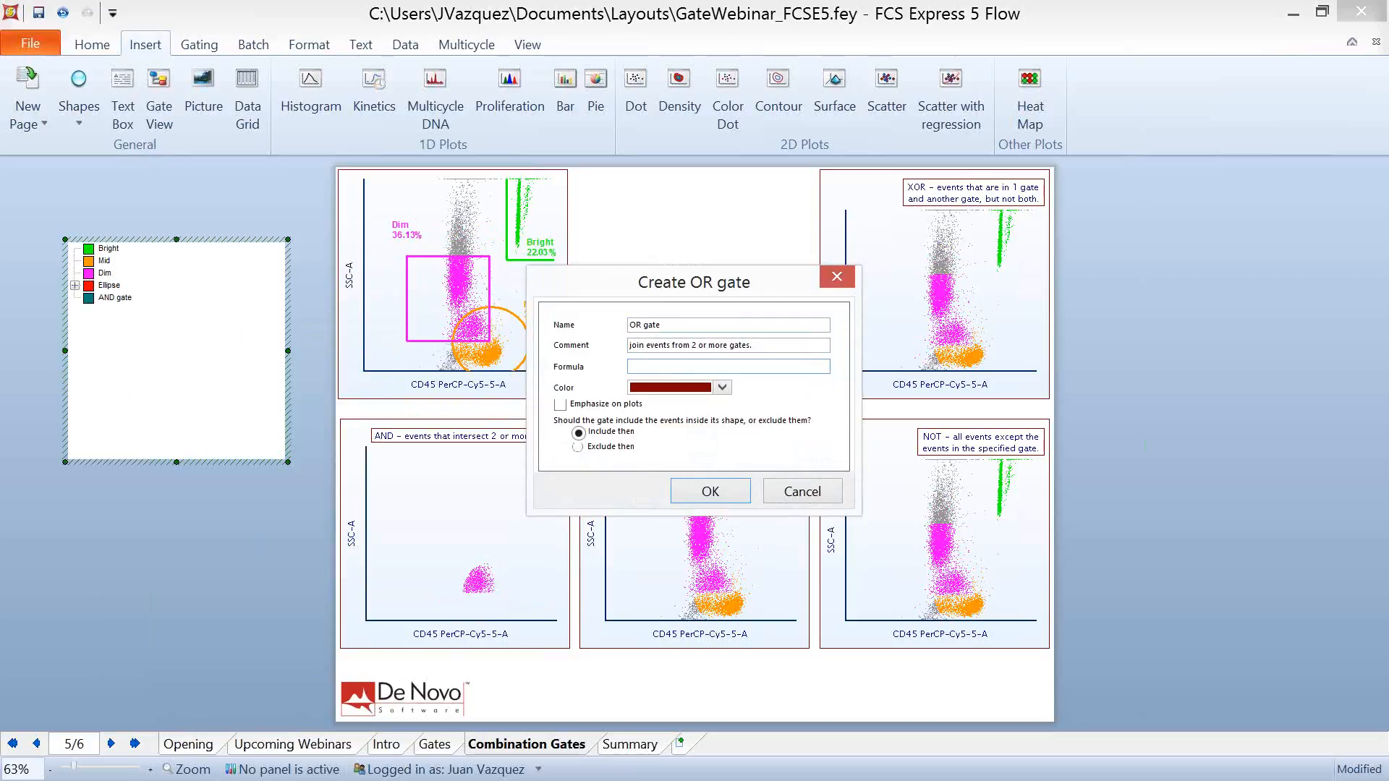
pyautogui.write('Dim or Mid')
# - Set the OR gate's formula to "Dim or Mid" and create the gate
pyautogui.click(705, 492)
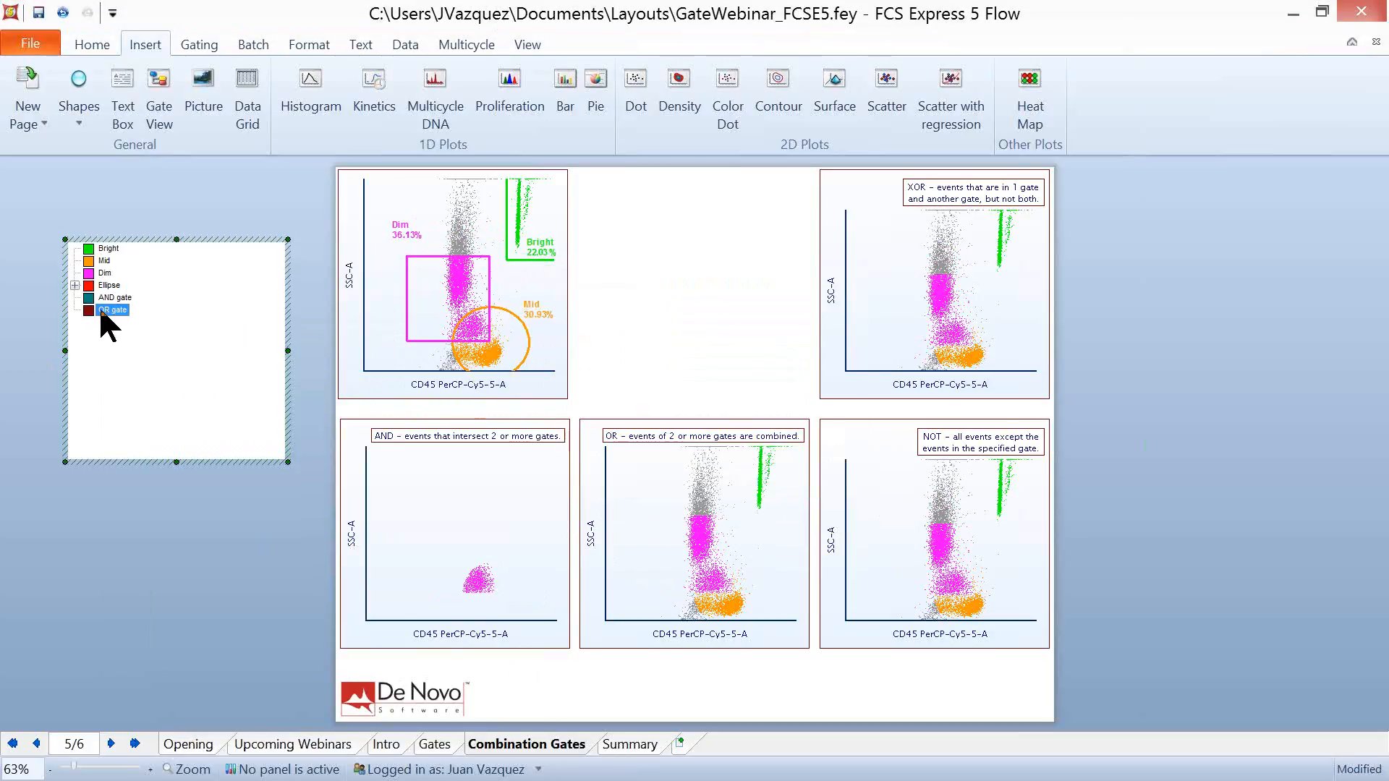
# - Apply the OR gate to the plot labelled OR, and move the Dim gate slightly down on the source plot
pyautogui.moveTo(103, 308); pyautogui.dragTo(707, 557)
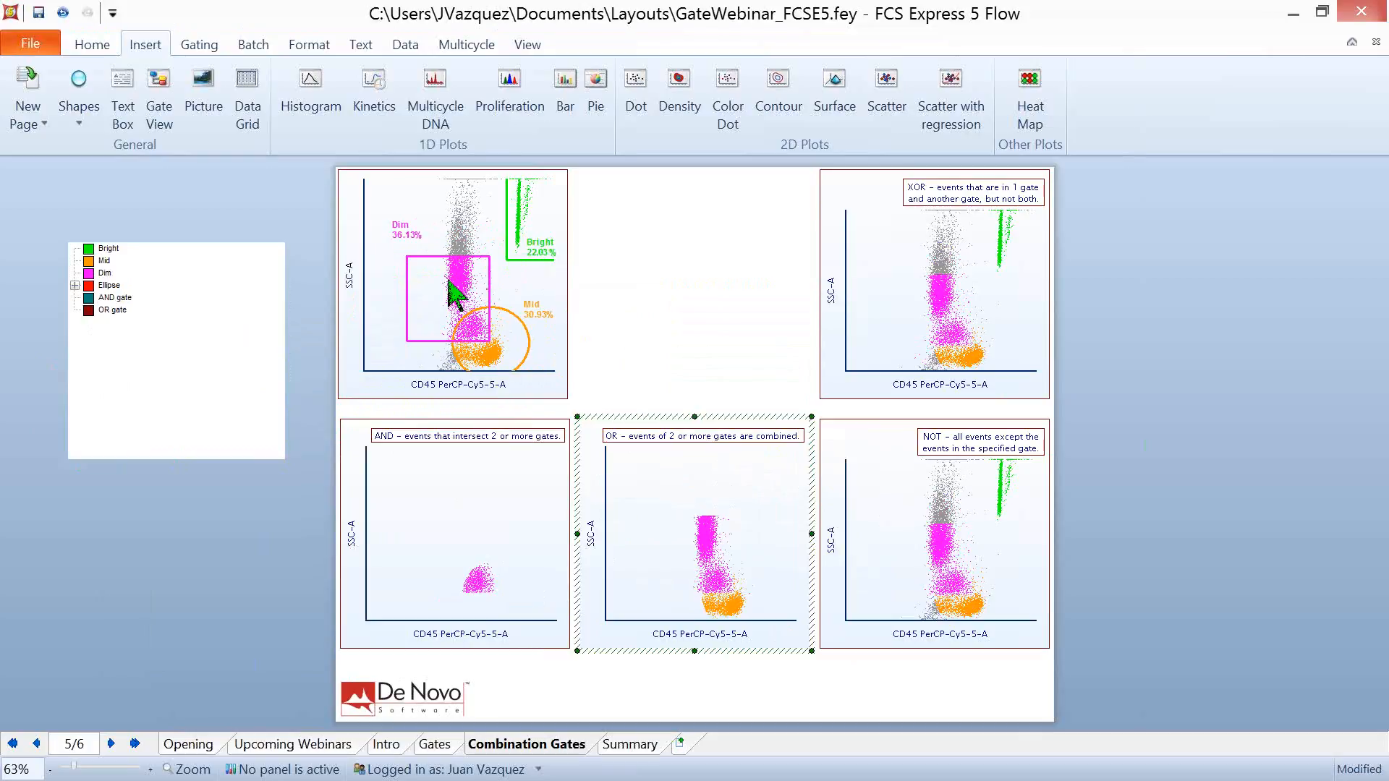
pyautogui.moveTo(430, 292)
pyautogui.mouseDown()
pyautogui.moveTo(451, 309)
pyautogui.moveTo(486, 253)
pyautogui.moveTo(420, 282)
pyautogui.moveTo(436, 320)
pyautogui.moveTo(418, 299)
pyautogui.mouseUp()
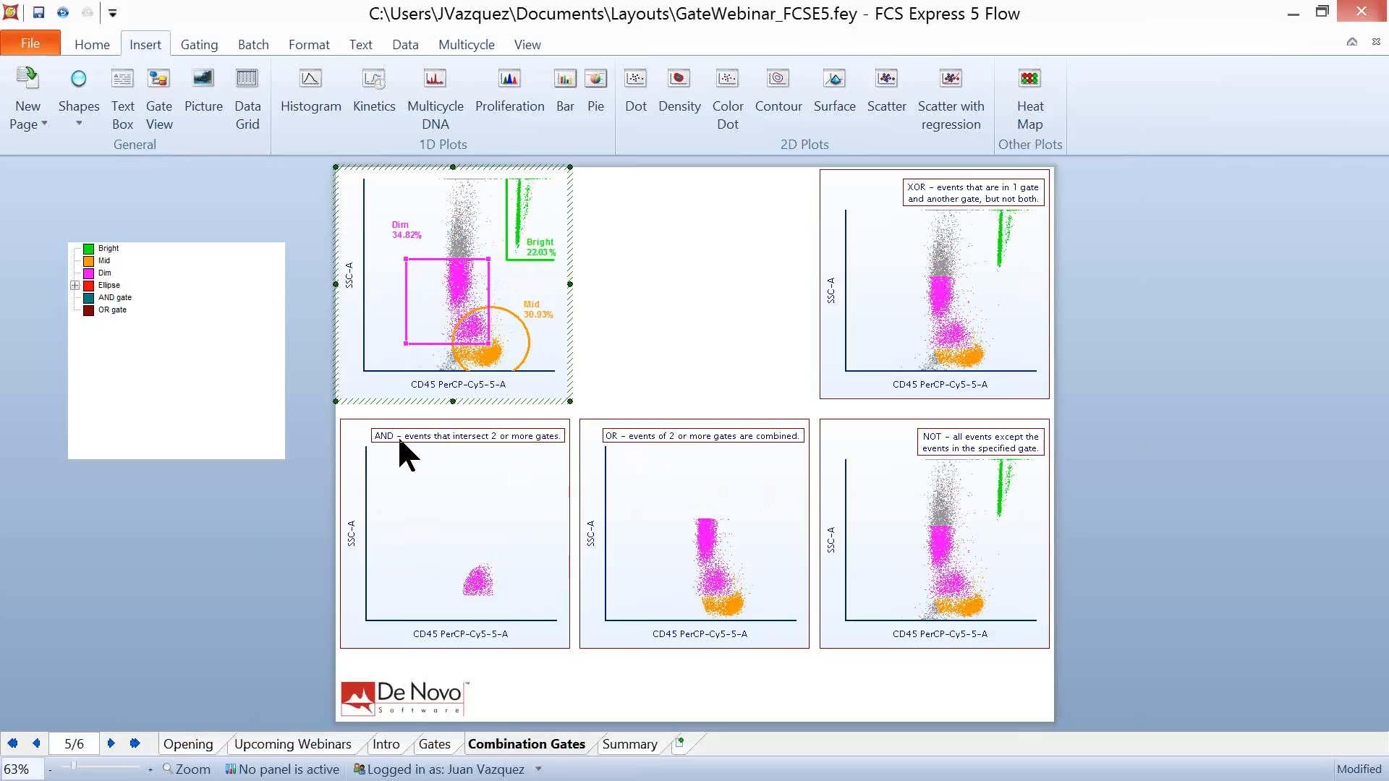
# - Start a combination gate named NOT gate with the comment "cells except the cells that are specified"
pyautogui.click(107, 340)
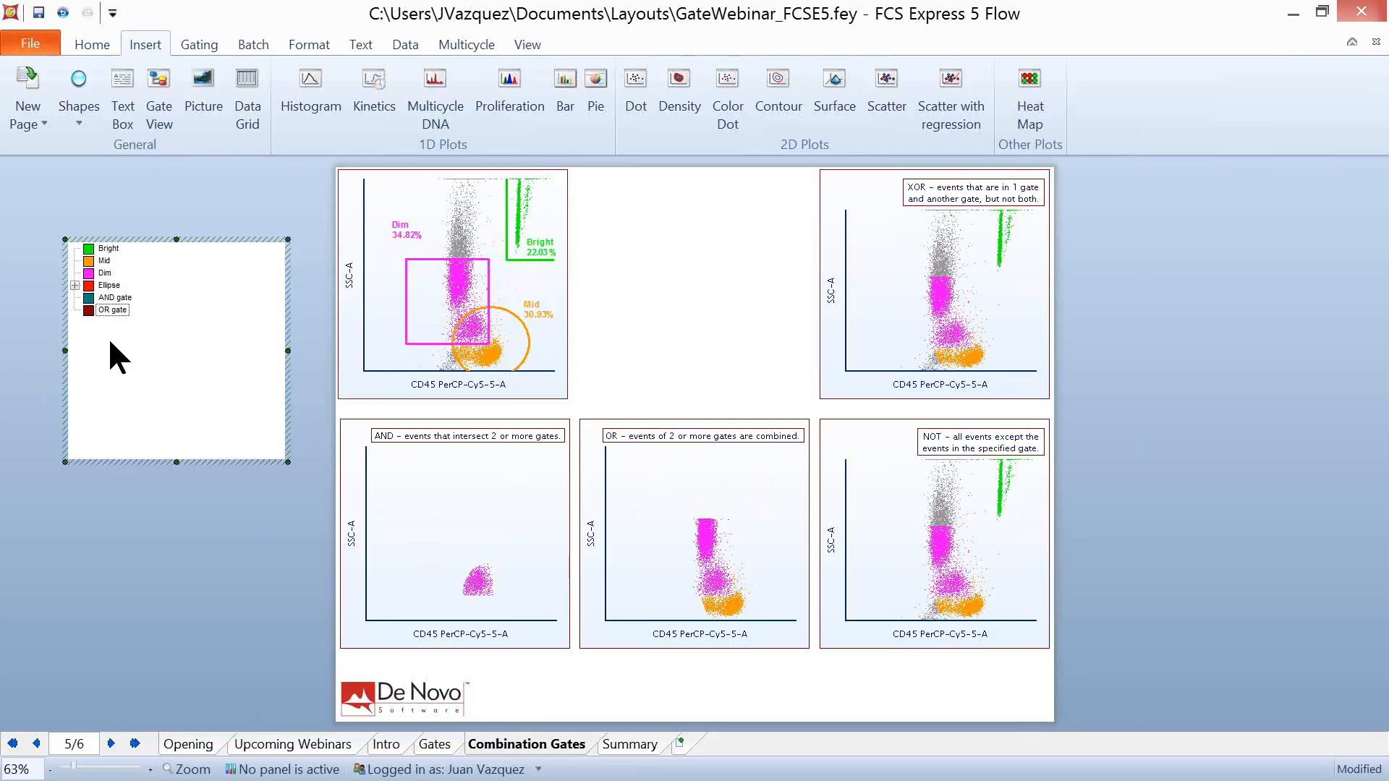
pyautogui.rightClick(110, 343)
pyautogui.click(194, 401)
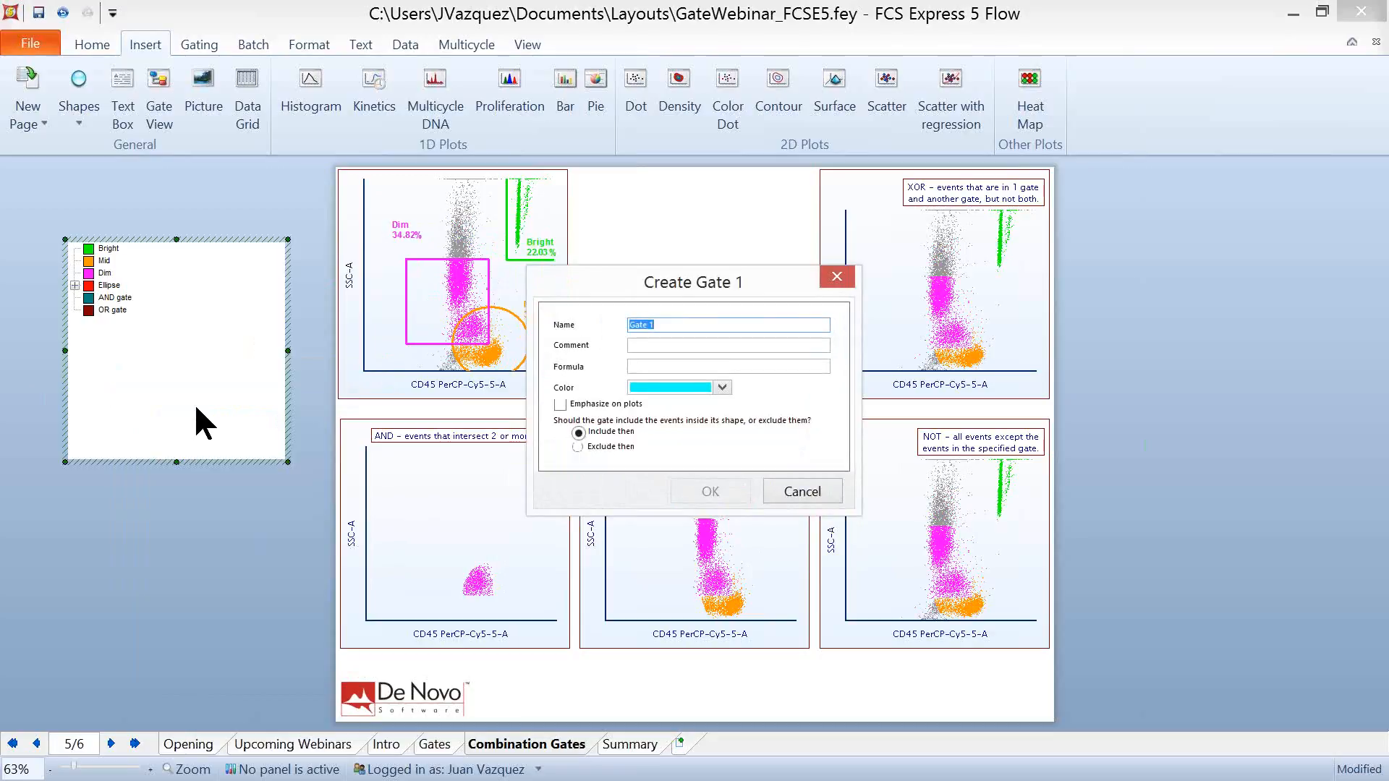
pyautogui.write('NOT gate')
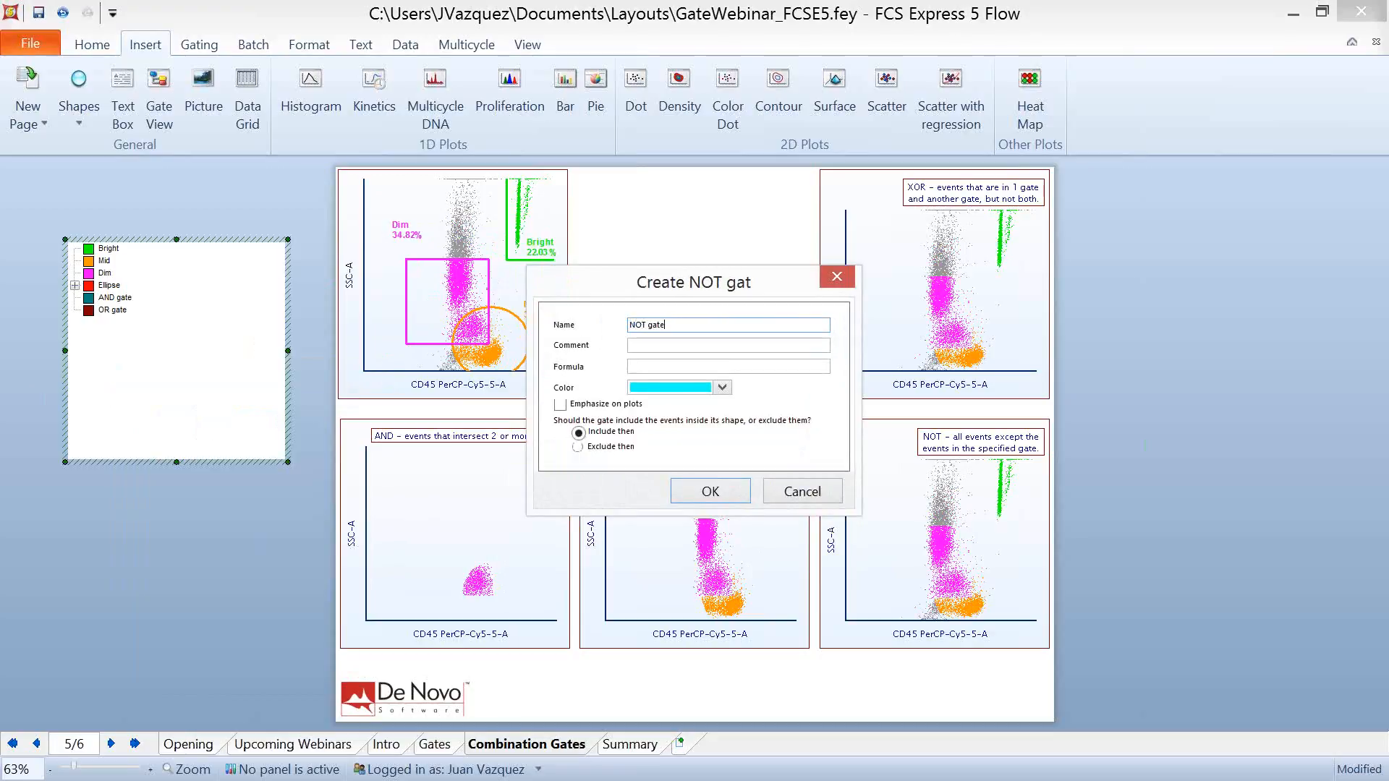
pyautogui.press('Tab')
pyautogui.write('c')
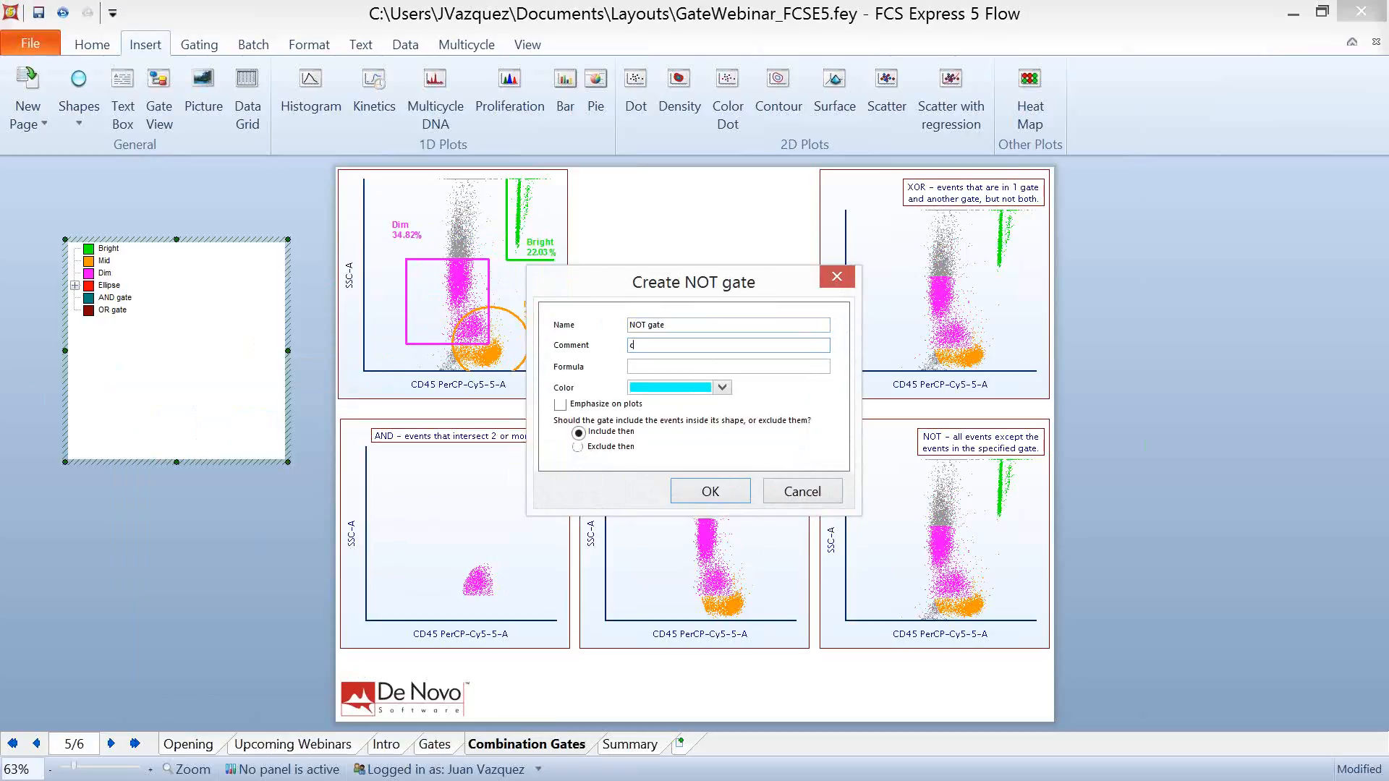
pyautogui.write('ells except the cells that are specified')
# - Set the NOT gate's formula to "Not Bright" and create the gate
pyautogui.press('Tab')
pyautogui.write('N')
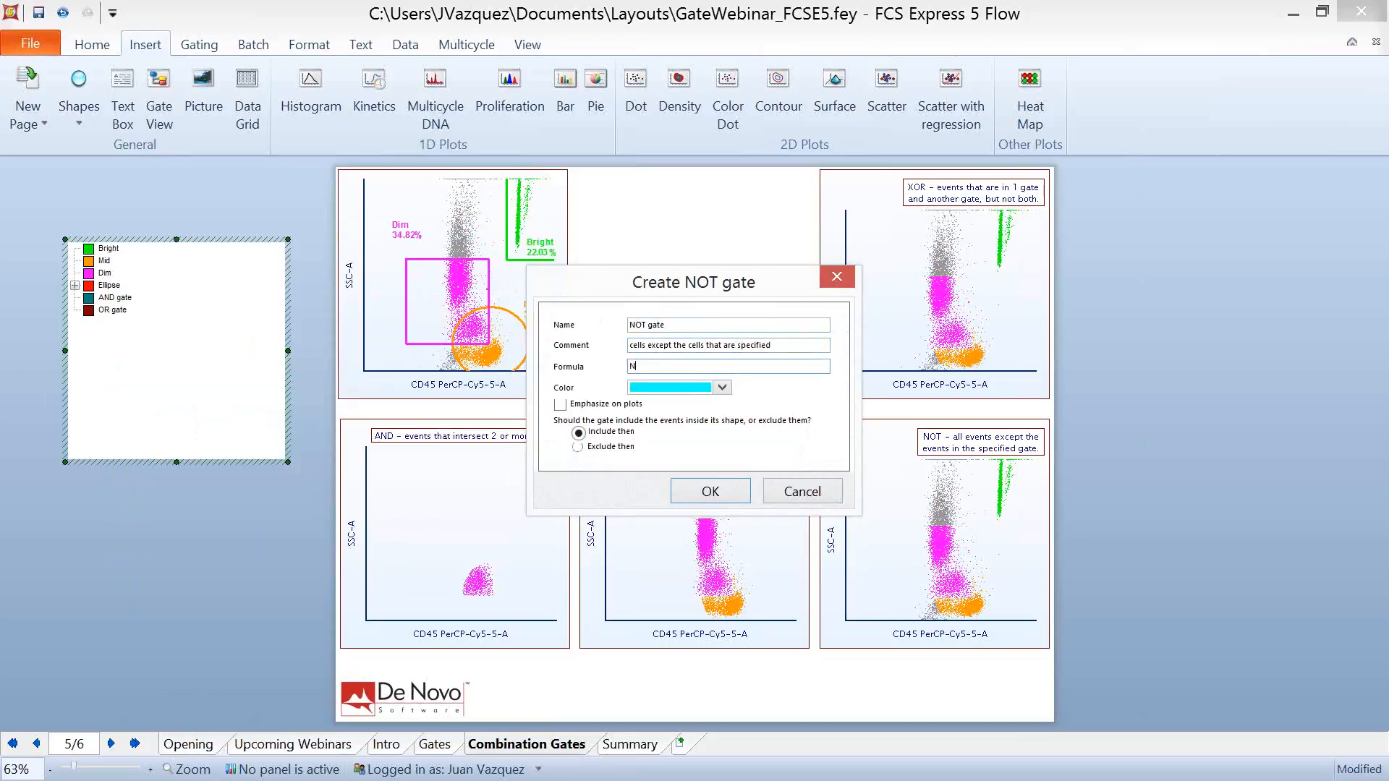
pyautogui.write('ot Bright')
pyautogui.click(712, 494)
# - Apply the NOT gate to the plot labelled NOT
pyautogui.click(104, 322)
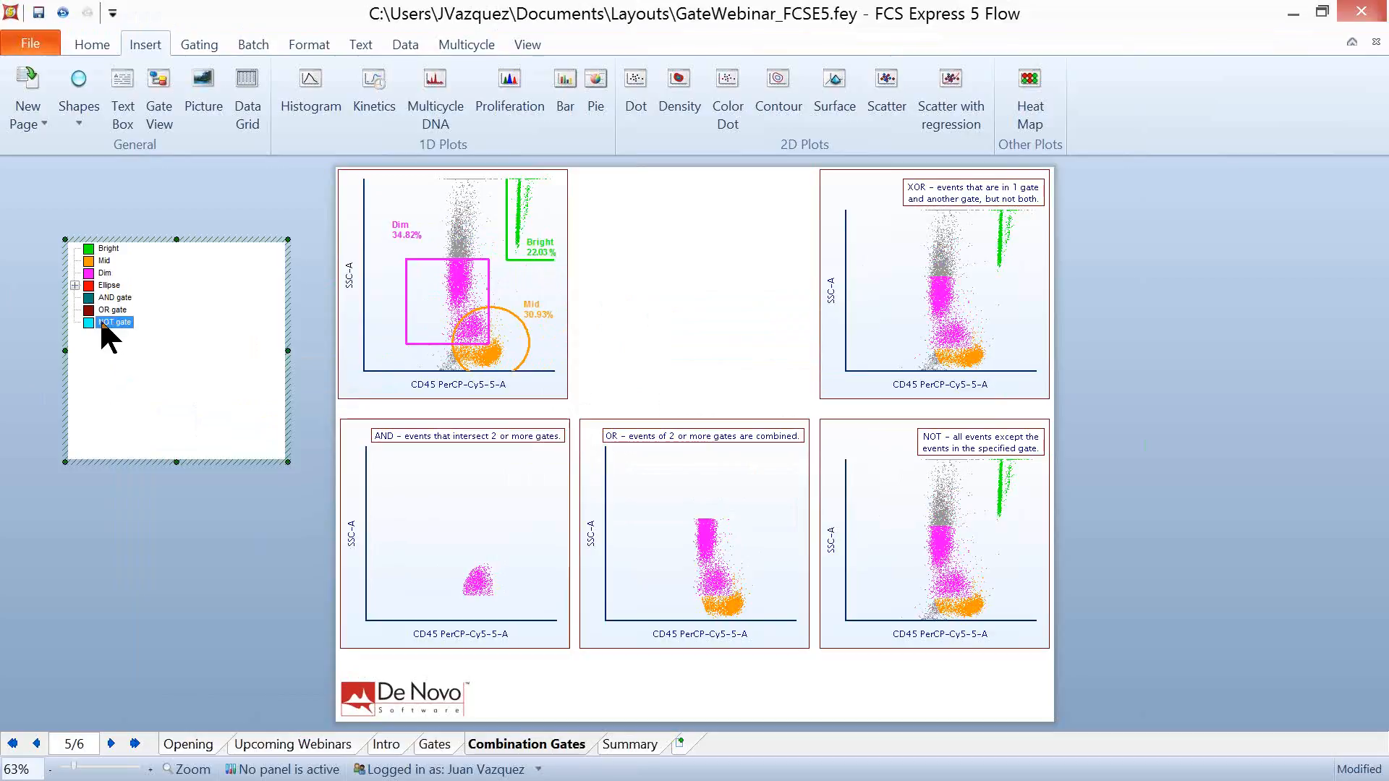
pyautogui.moveTo(102, 325)
pyautogui.mouseDown()
pyautogui.moveTo(1048, 598)
pyautogui.moveTo(888, 527)
pyautogui.mouseUp()
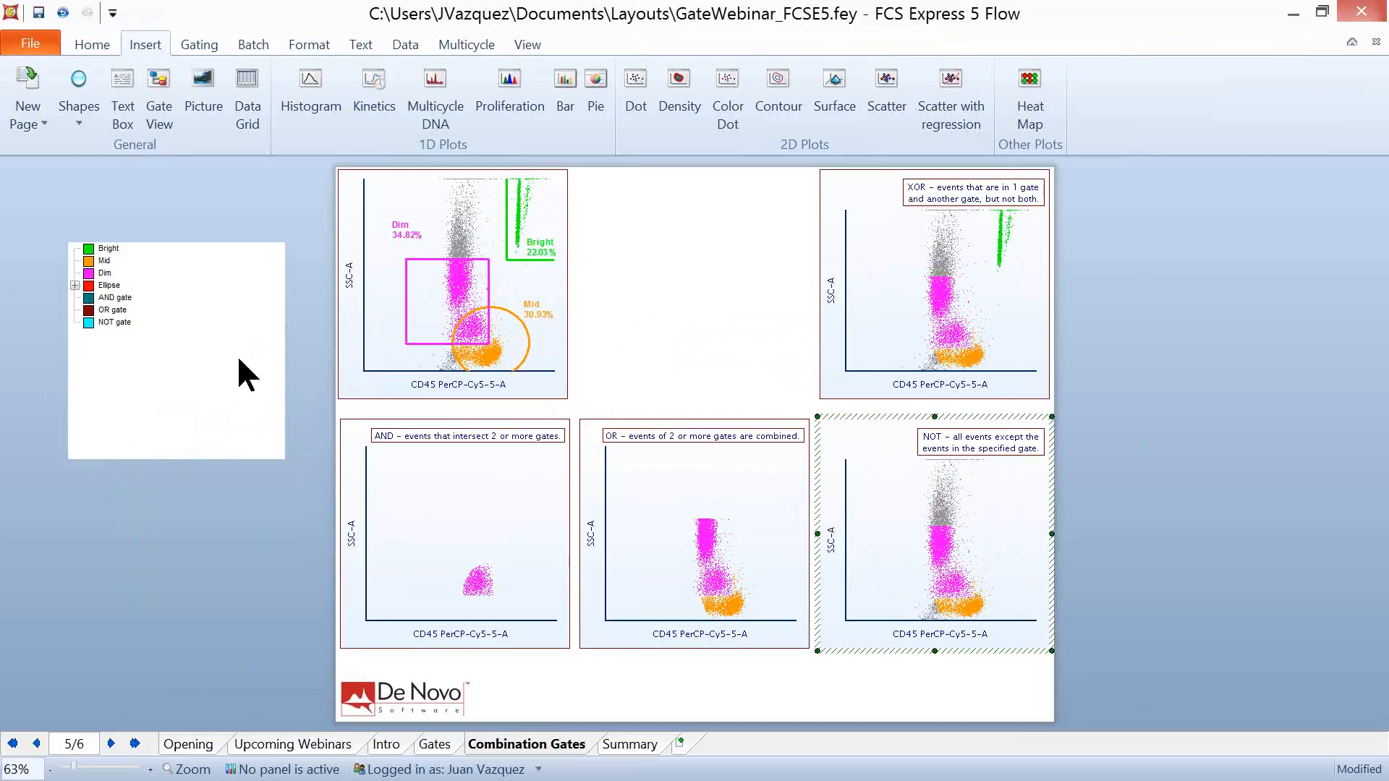
# - Create a combination gate named XOR gate with the formula "Dim xor Mid", leaving its comment empty
pyautogui.click(105, 354)
pyautogui.rightClick(106, 356)
pyautogui.click(206, 418)
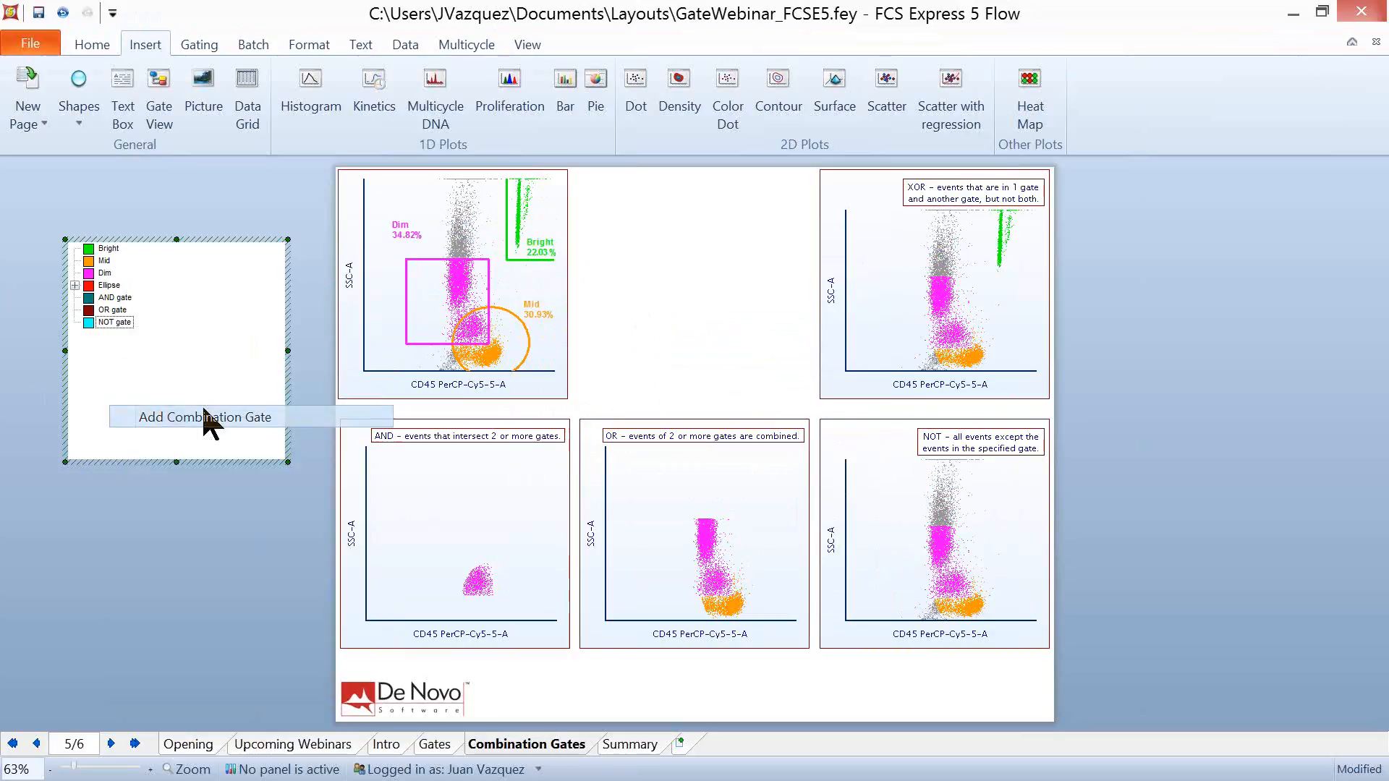
pyautogui.write('X')
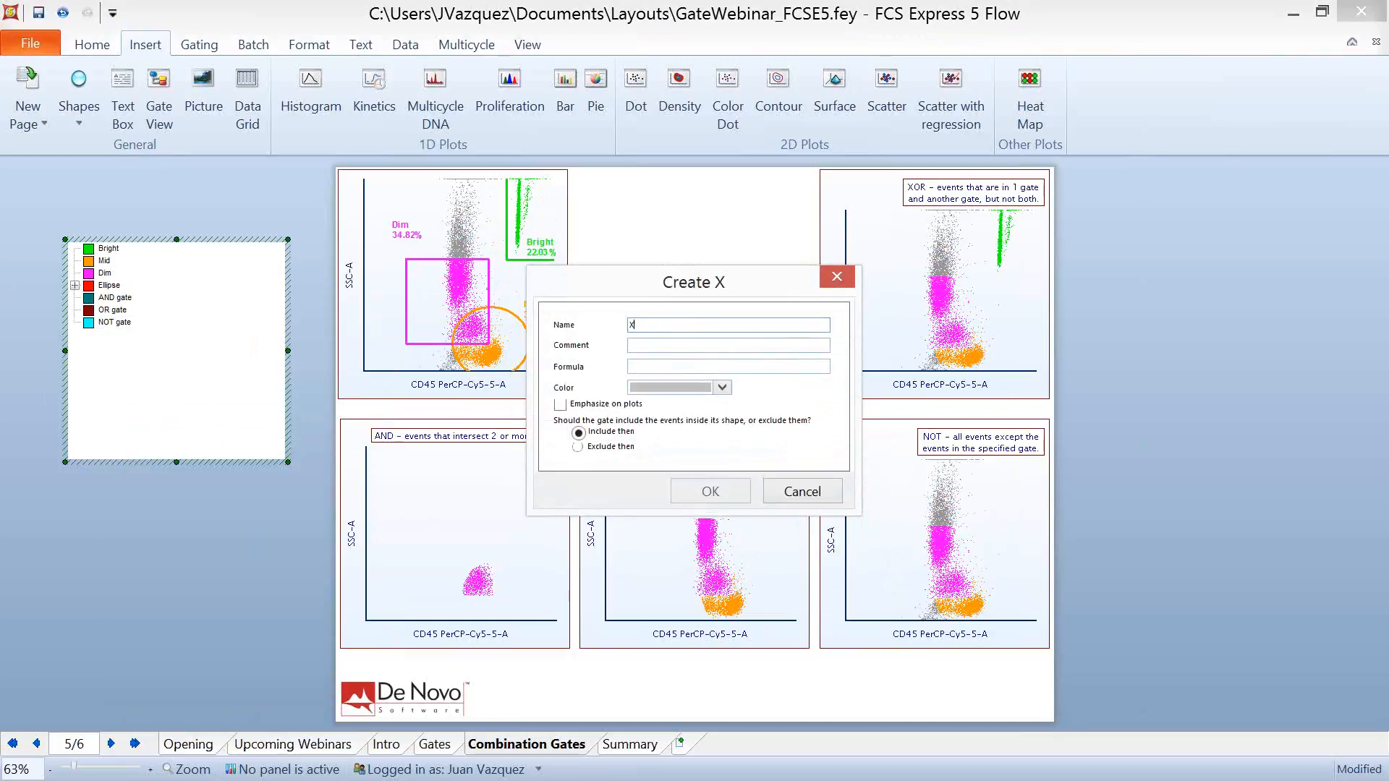
pyautogui.write('OR gate')
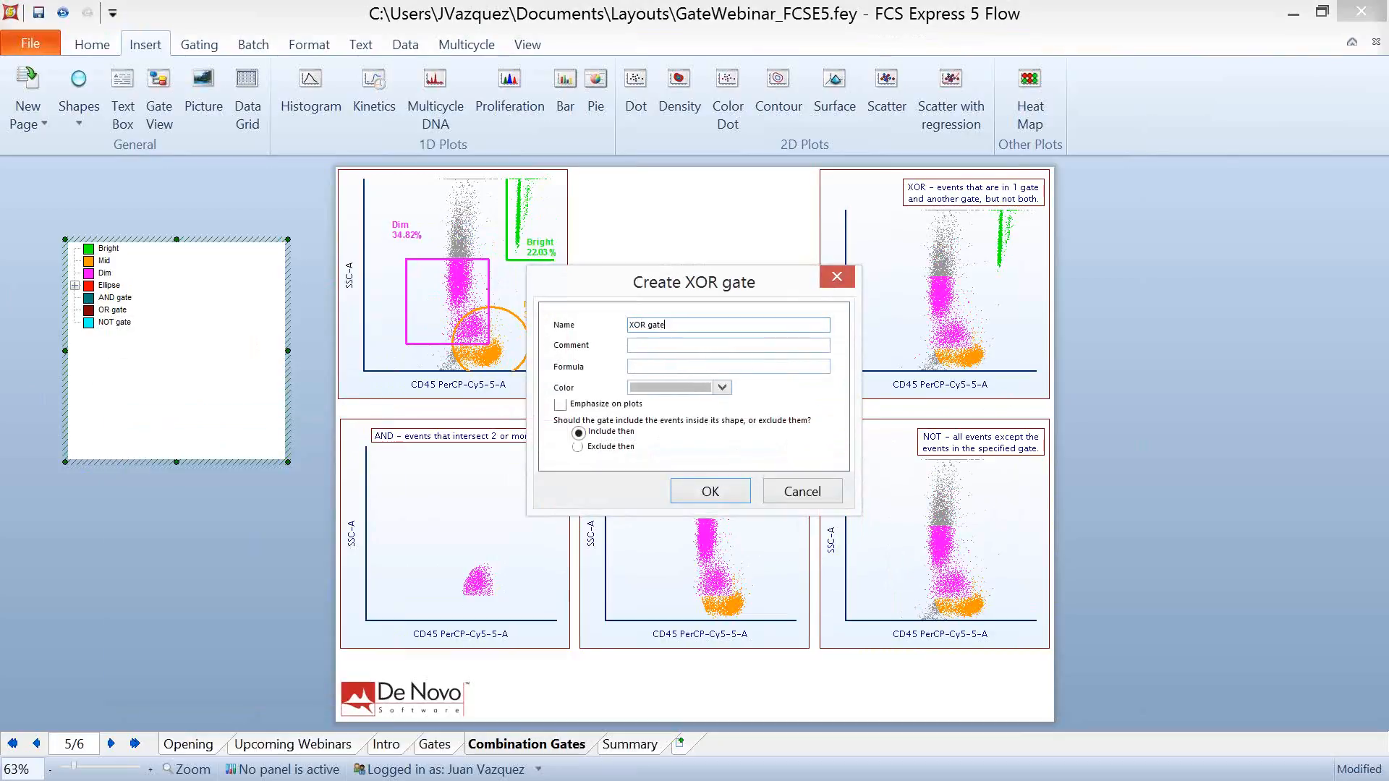
pyautogui.click(641, 344)
pyautogui.click(640, 366)
pyautogui.write('Dim xor ')
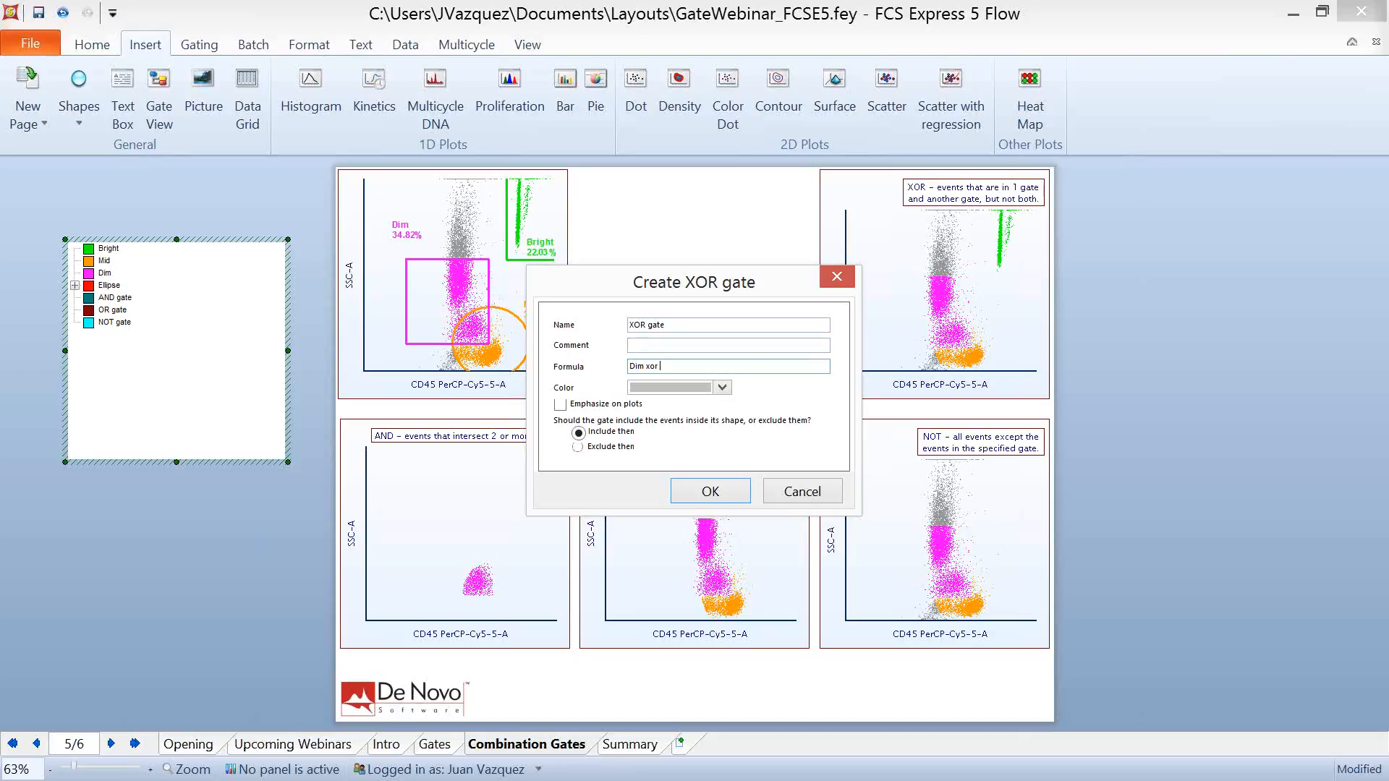
pyautogui.write('Mid')
pyautogui.click(705, 487)
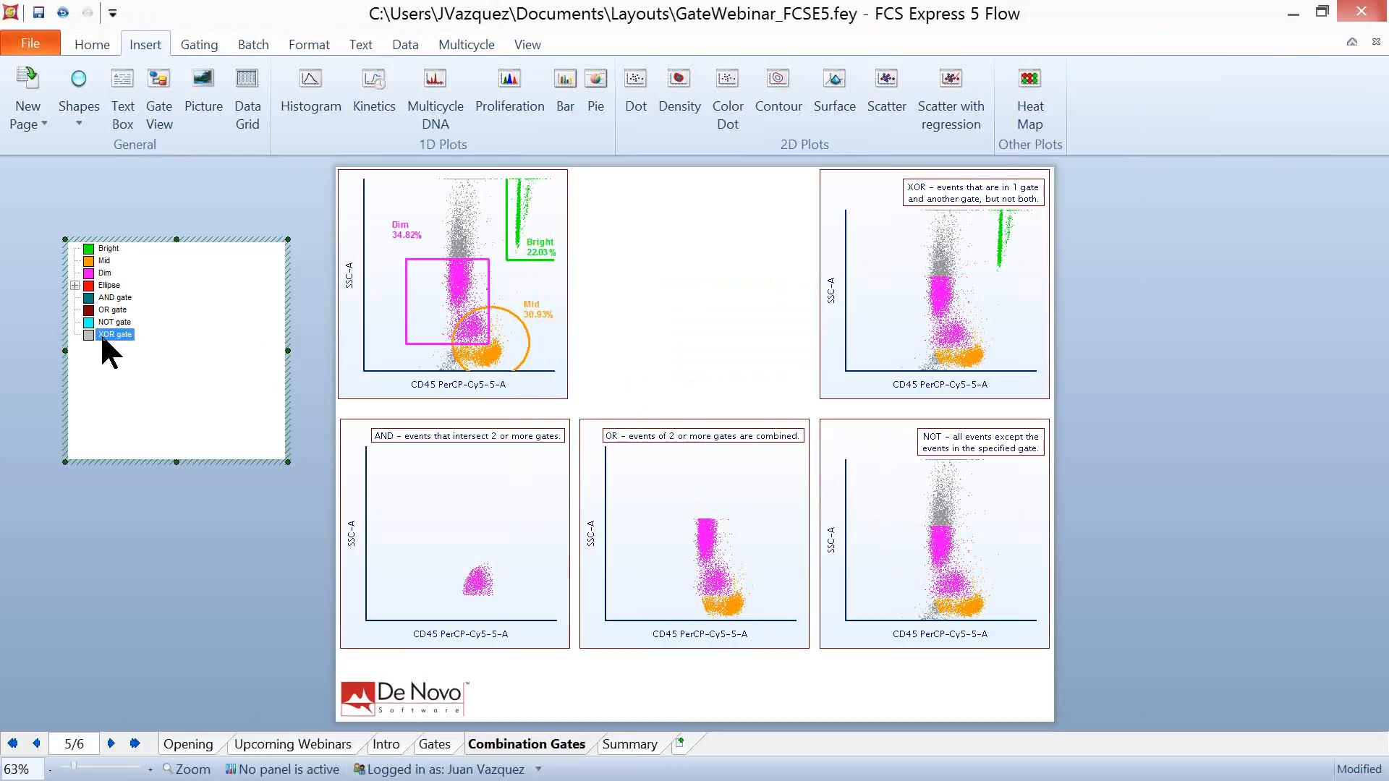
# - Apply the XOR gate to the plot labelled XOR, and shift the Dim and Bright gates slightly on the source plot
pyautogui.moveTo(102, 339); pyautogui.dragTo(899, 280)
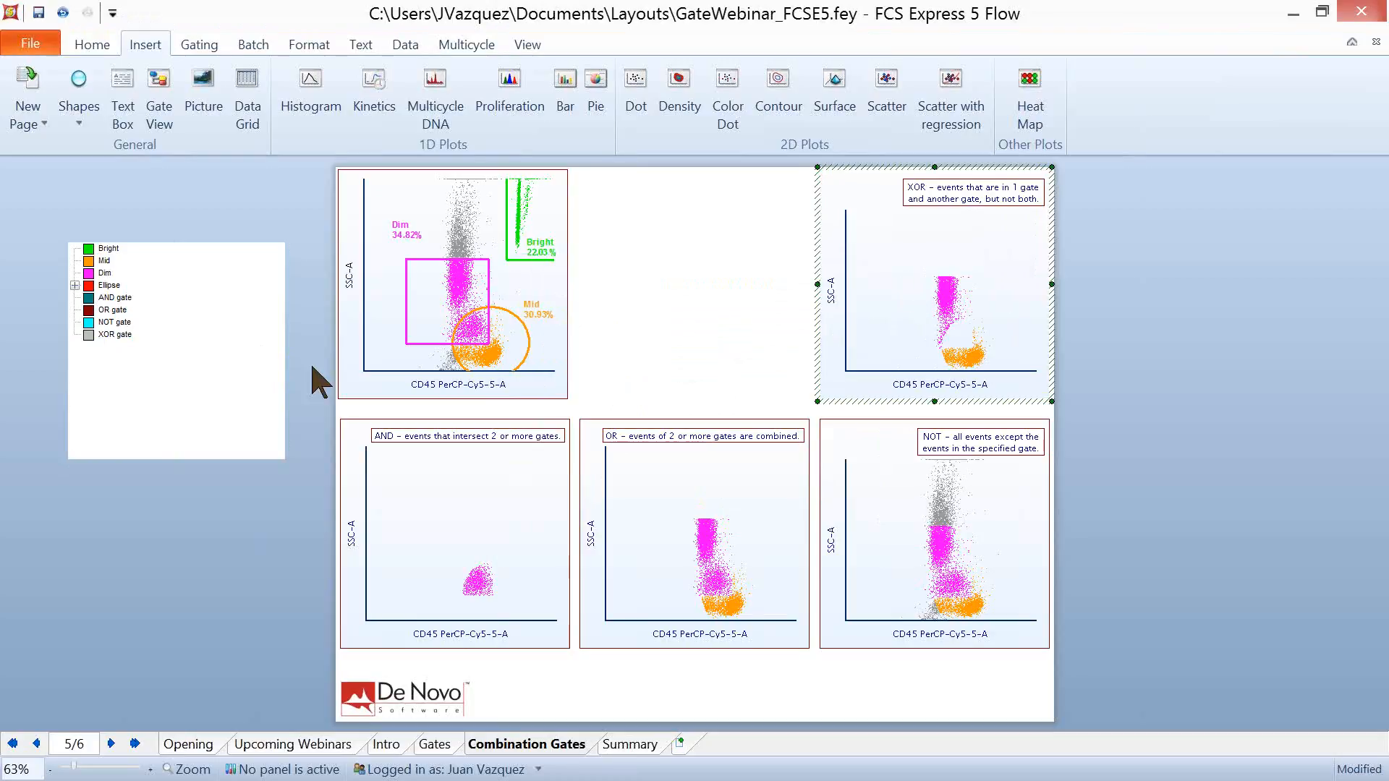
pyautogui.moveTo(453, 316)
pyautogui.mouseDown()
pyautogui.moveTo(470, 331)
pyautogui.moveTo(452, 269)
pyautogui.moveTo(437, 303)
pyautogui.moveTo(405, 274)
pyautogui.moveTo(447, 293)
pyautogui.mouseUp()
pyautogui.click(519, 242)
pyautogui.moveTo(507, 259)
pyautogui.mouseDown()
pyautogui.moveTo(520, 243)
pyautogui.moveTo(504, 251)
pyautogui.mouseUp()
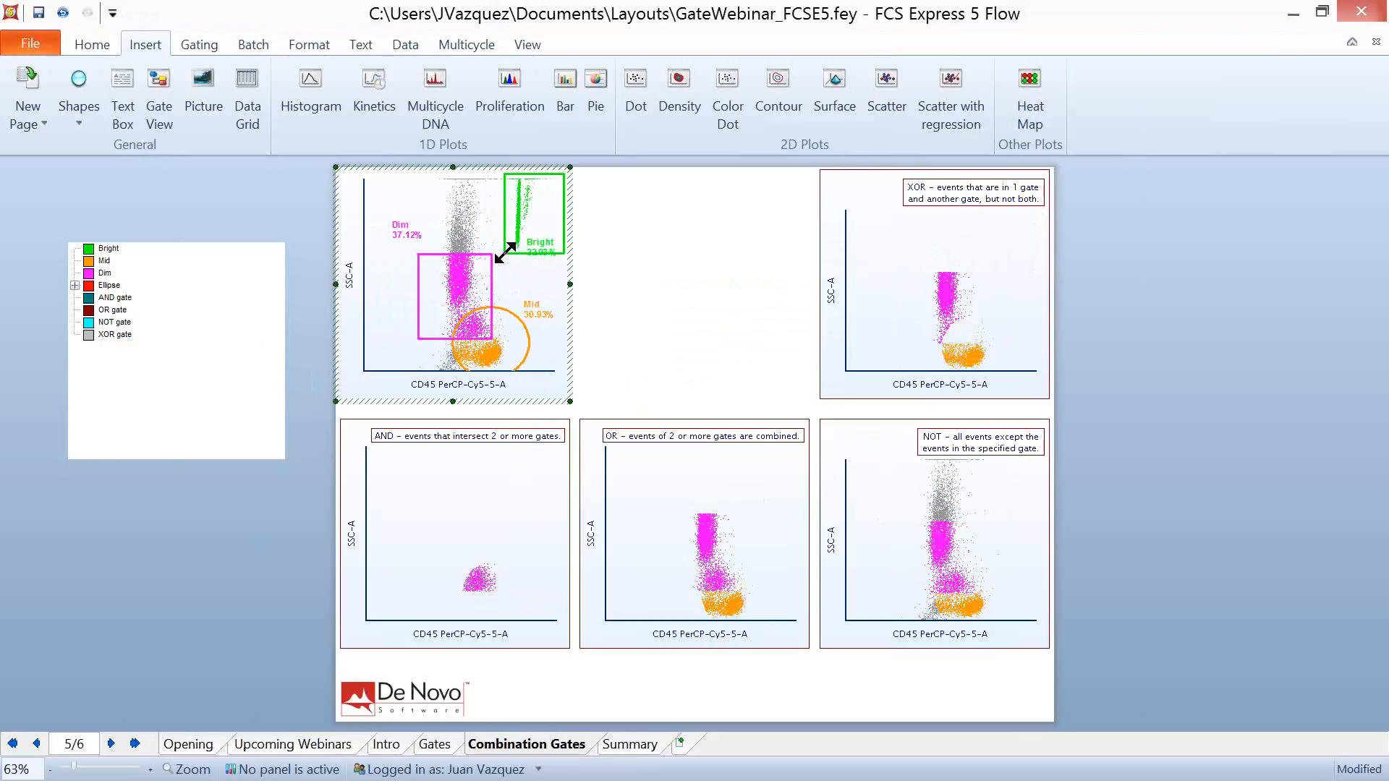
pyautogui.click(1106, 351)
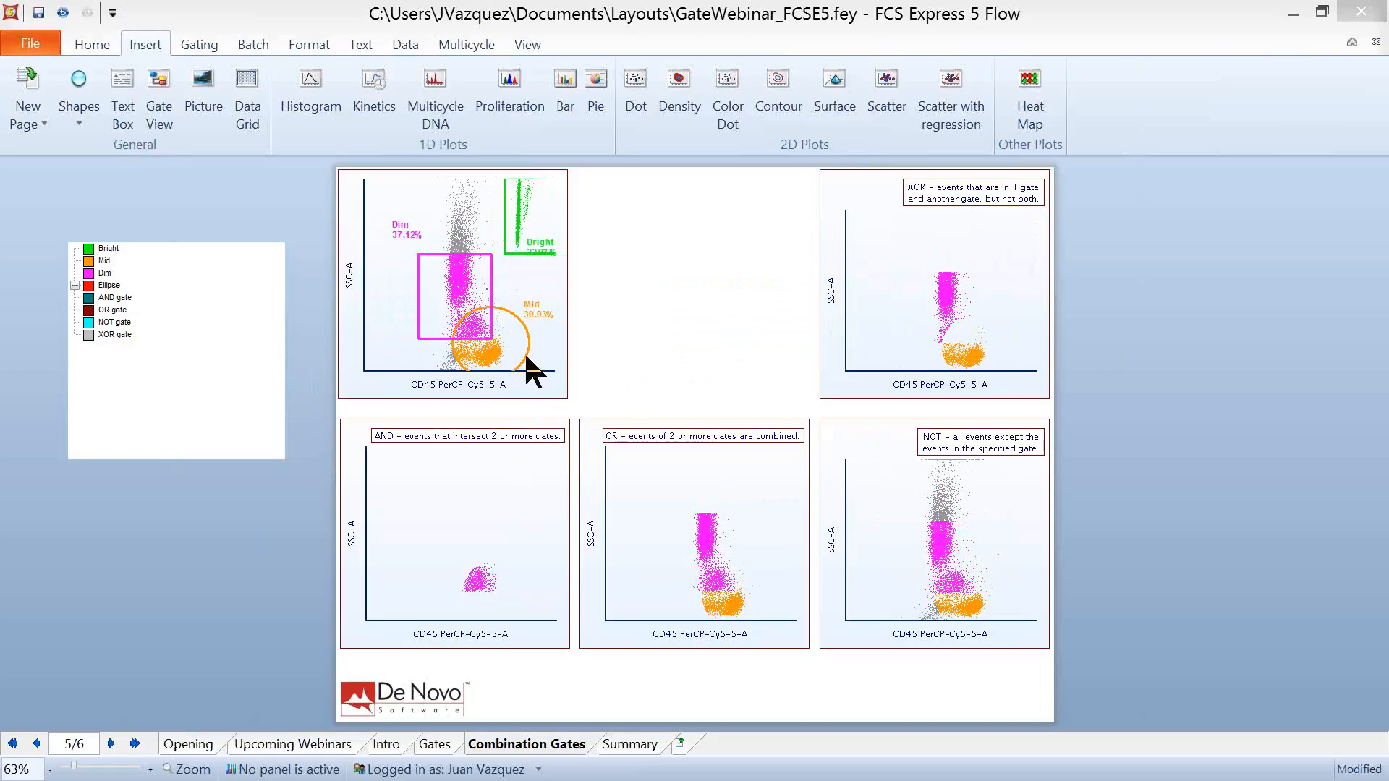
# - Add the Bright gate to the OR gate's formula so it reads "Dim or Mid or Bright"
pyautogui.click(147, 372)
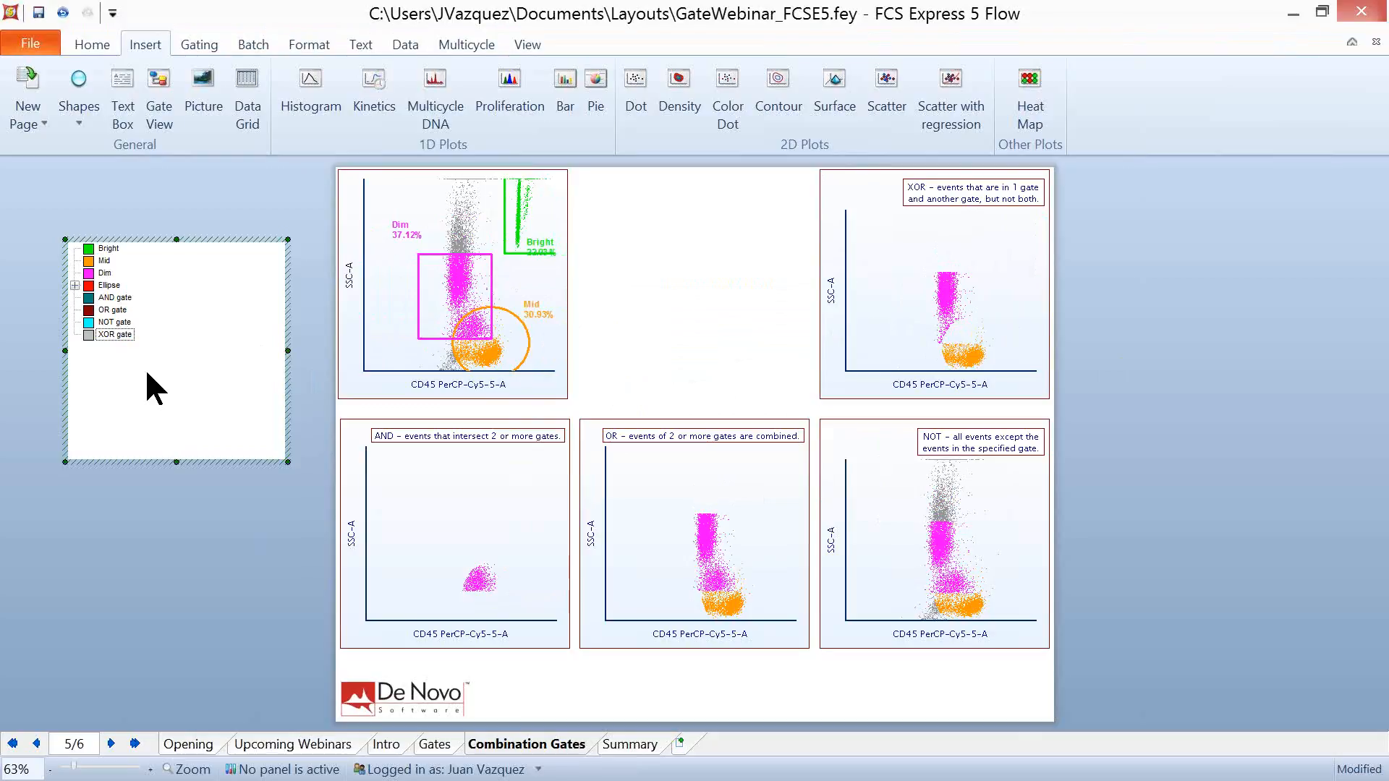
pyautogui.click(112, 311)
pyautogui.doubleClick(112, 312)
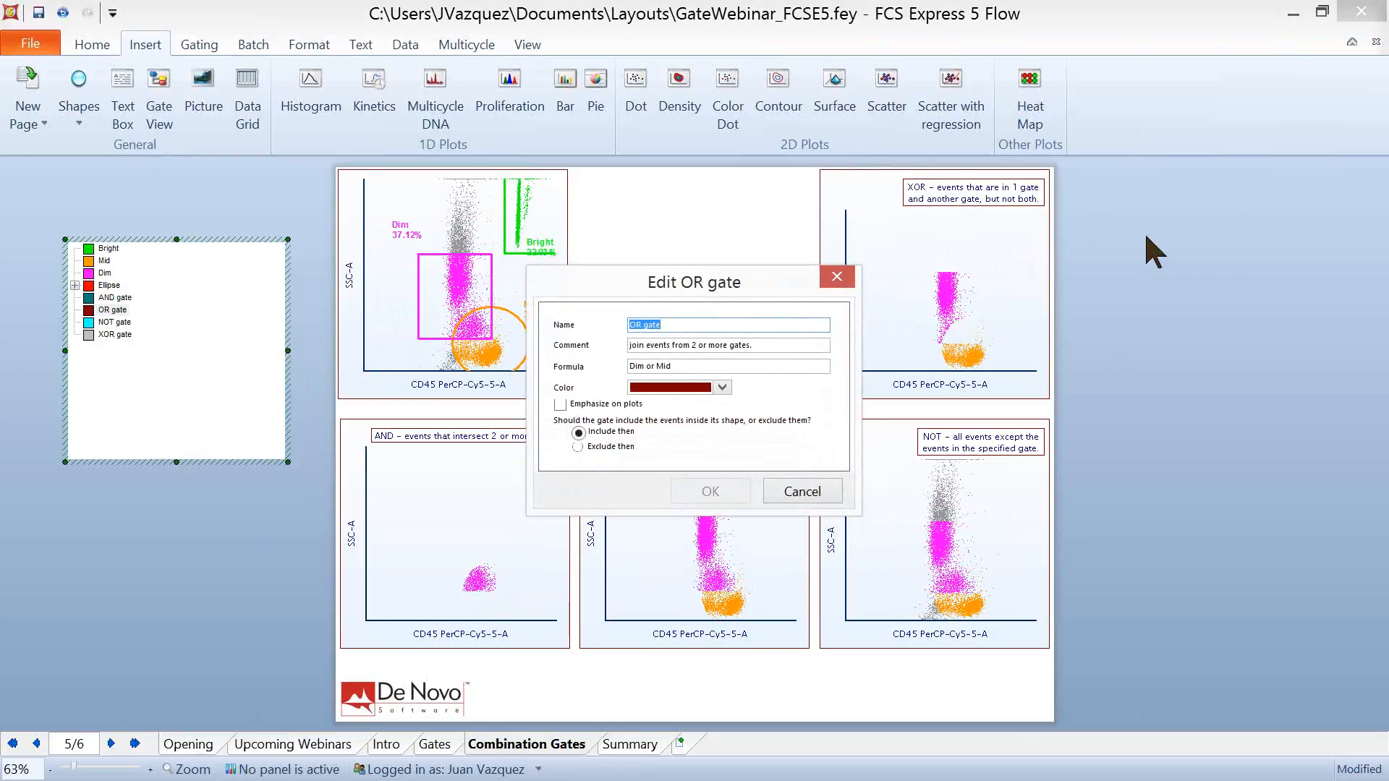
pyautogui.click(715, 366)
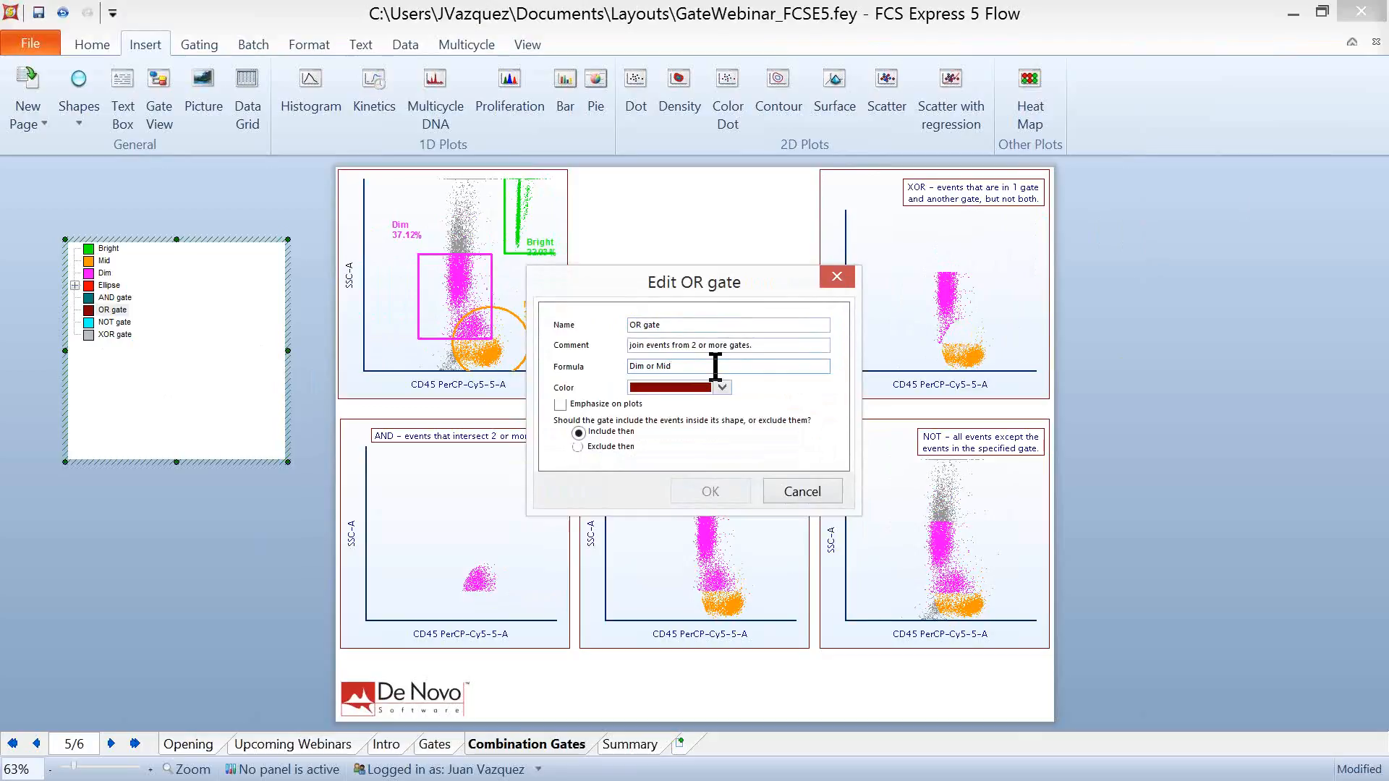
pyautogui.write('or Bright')
pyautogui.click(716, 488)
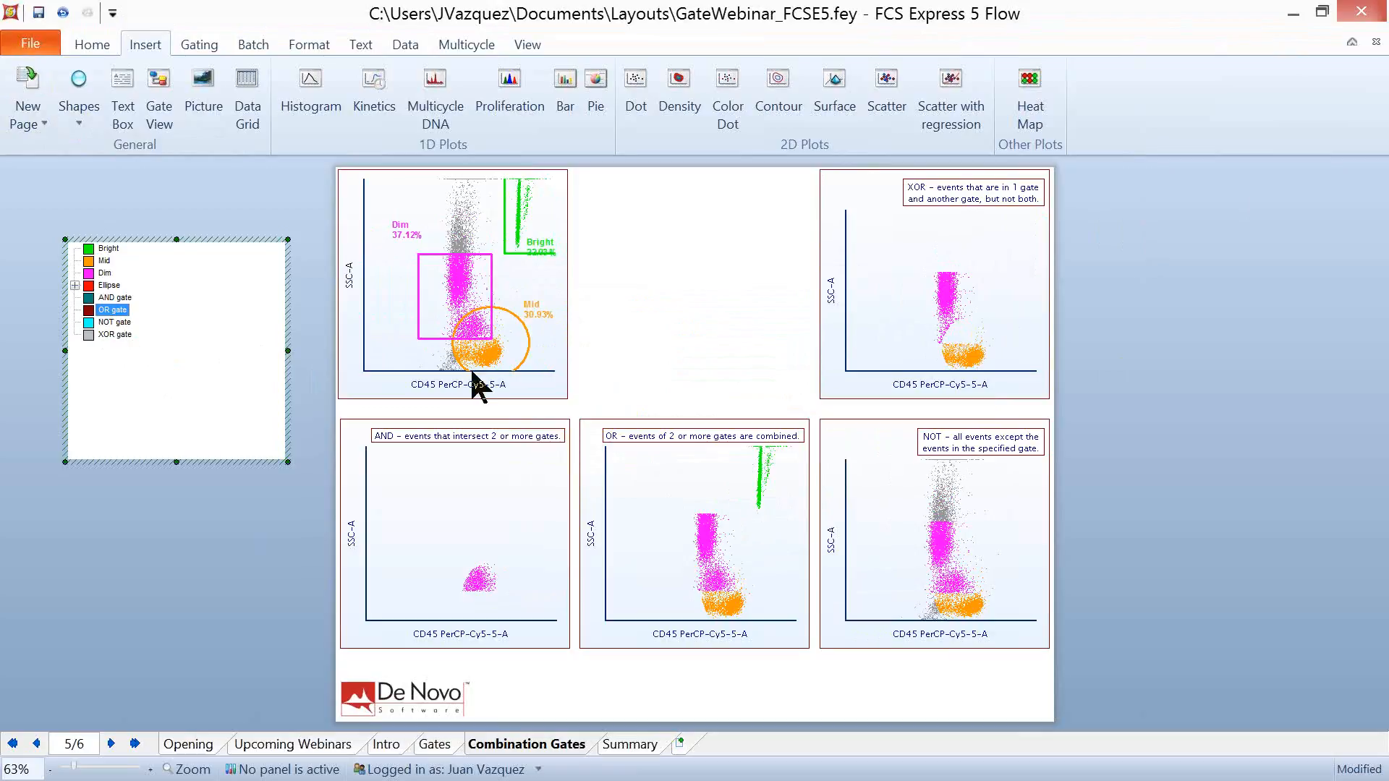
# - Edit the OR gate from the gate view and set its formula to "(Dim or Mid) and Bright"
pyautogui.doubleClick(114, 313)
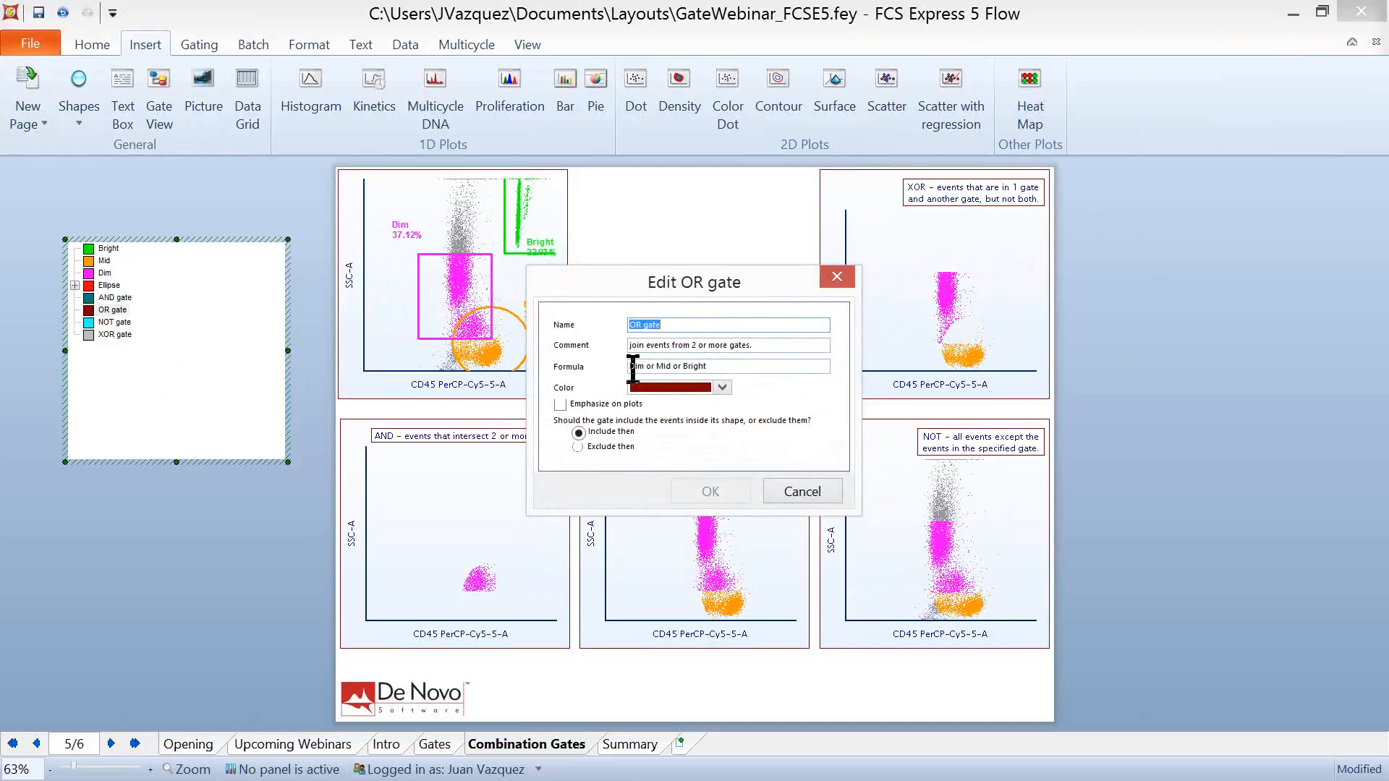
pyautogui.click(696, 367)
pyautogui.press('Home')
pyautogui.write('(')
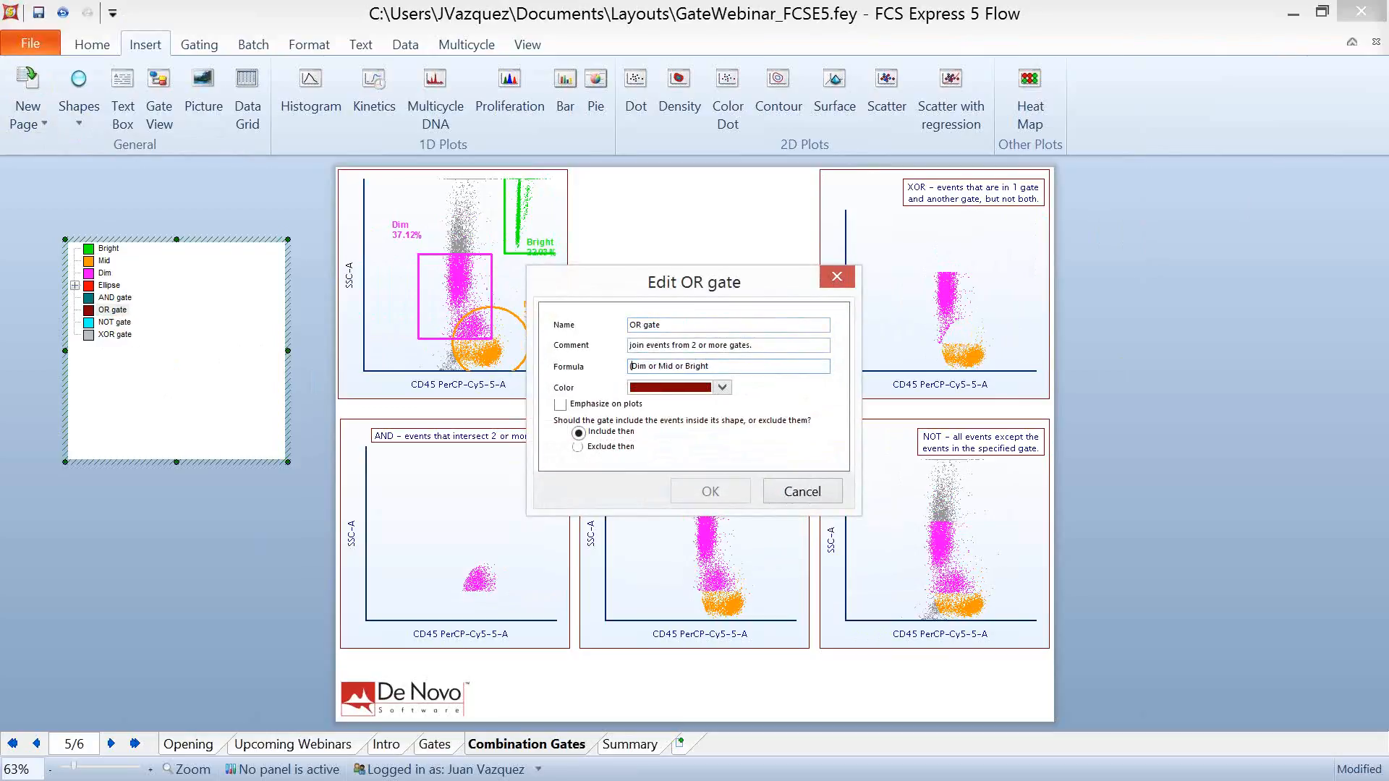
pyautogui.click(675, 366)
pyautogui.write(')')
pyautogui.write('==')
pyautogui.press('BackSpace')
pyautogui.press('BackSpace')
pyautogui.press('BackSpace')
pyautogui.press('BackSpace')
pyautogui.write('and')
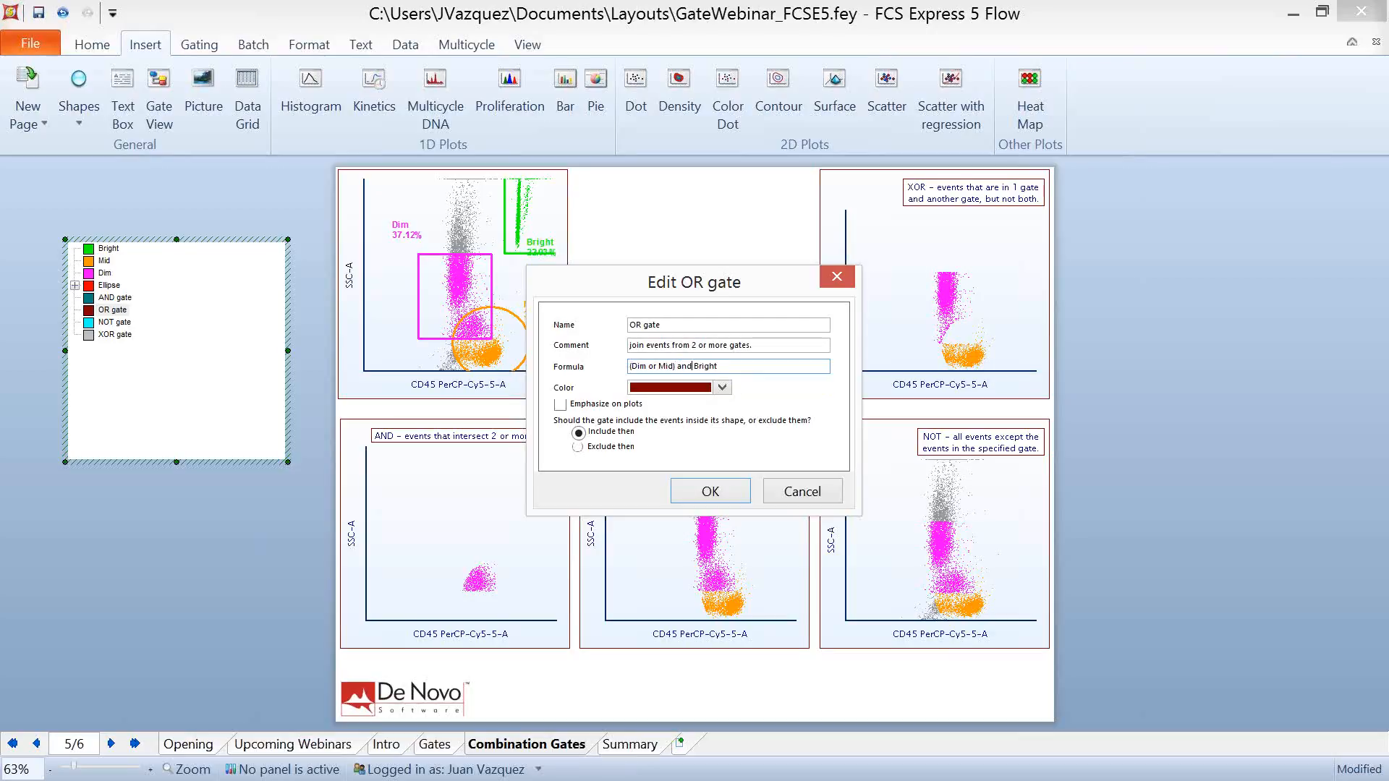
pyautogui.press('BackSpace')
pyautogui.click(705, 491)
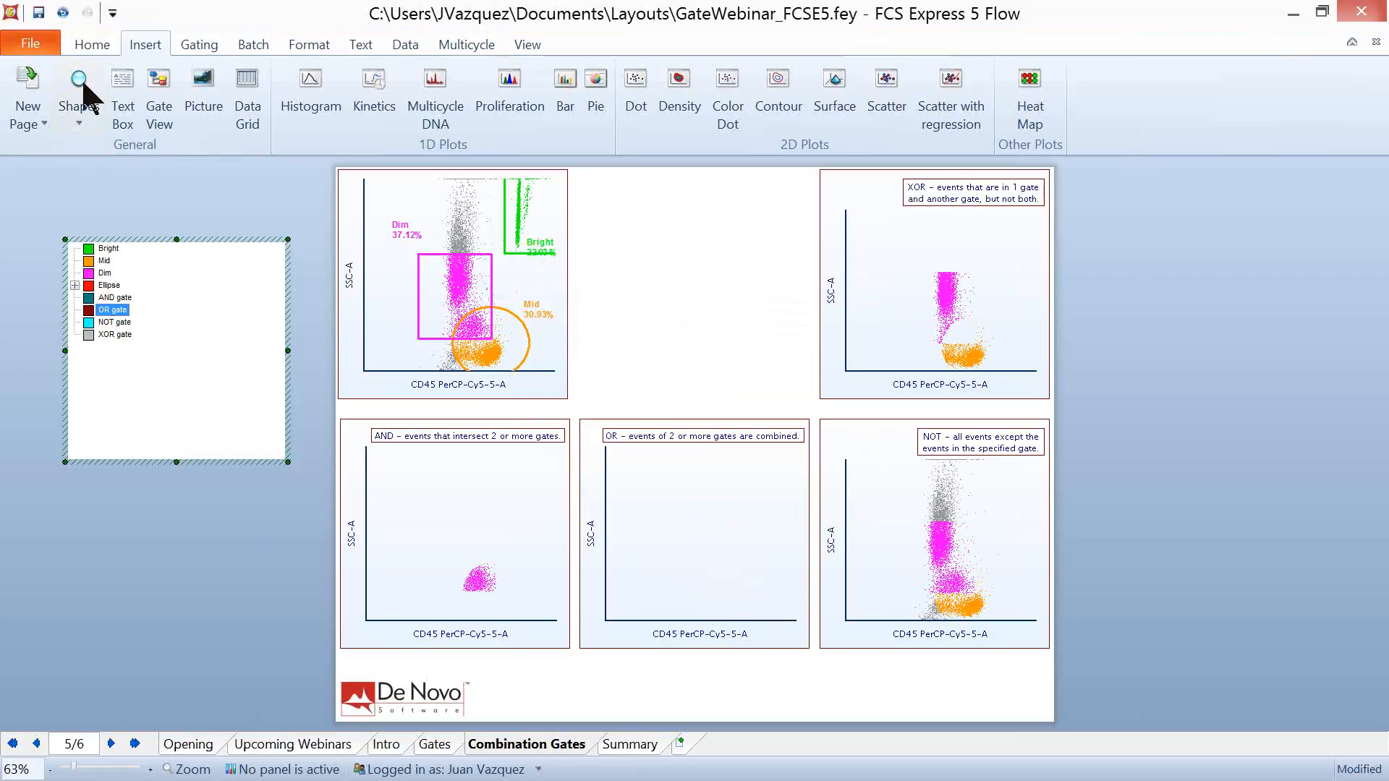
# - Reverse the last formula change by setting the OR gate's formula back to "Dim or Mid"
pyautogui.click(63, 12)
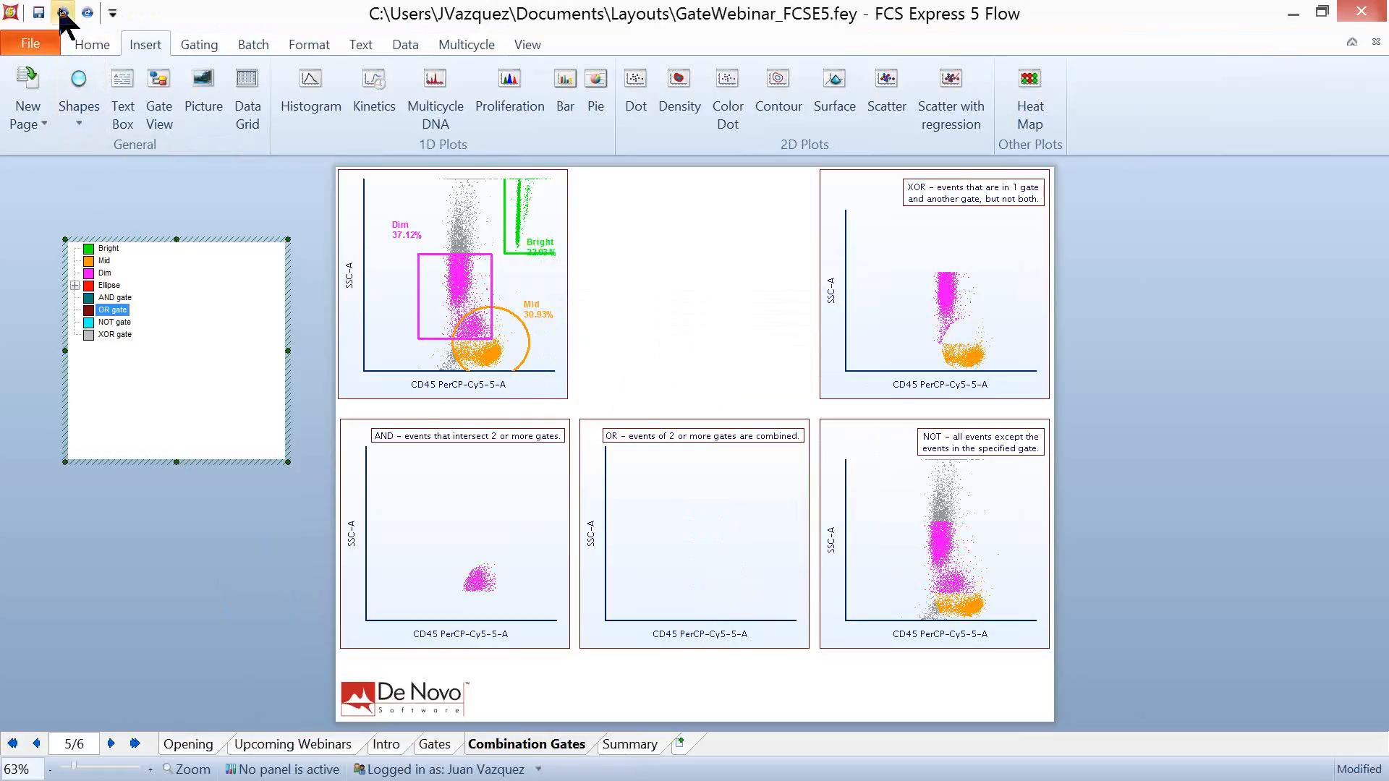
pyautogui.click(1298, 575)
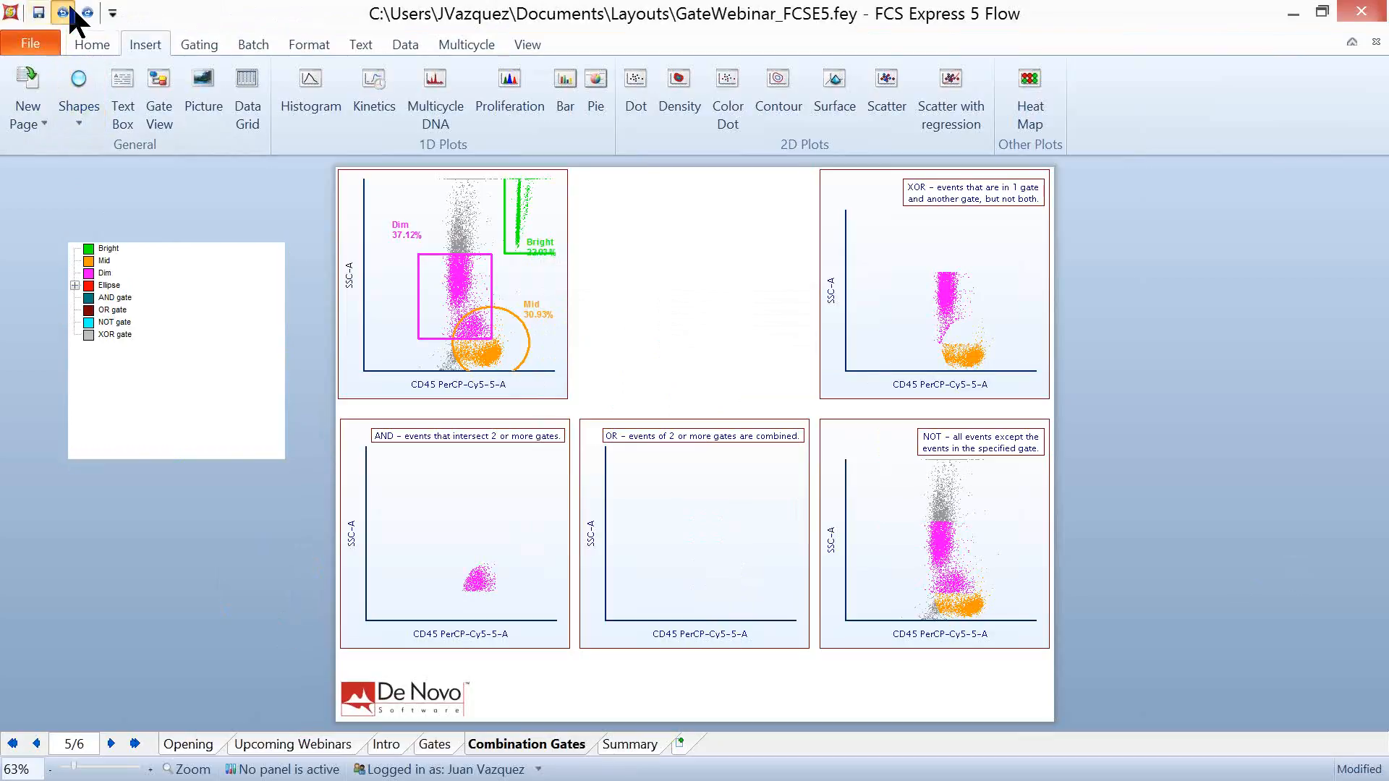
pyautogui.click(732, 536)
pyautogui.click(102, 310)
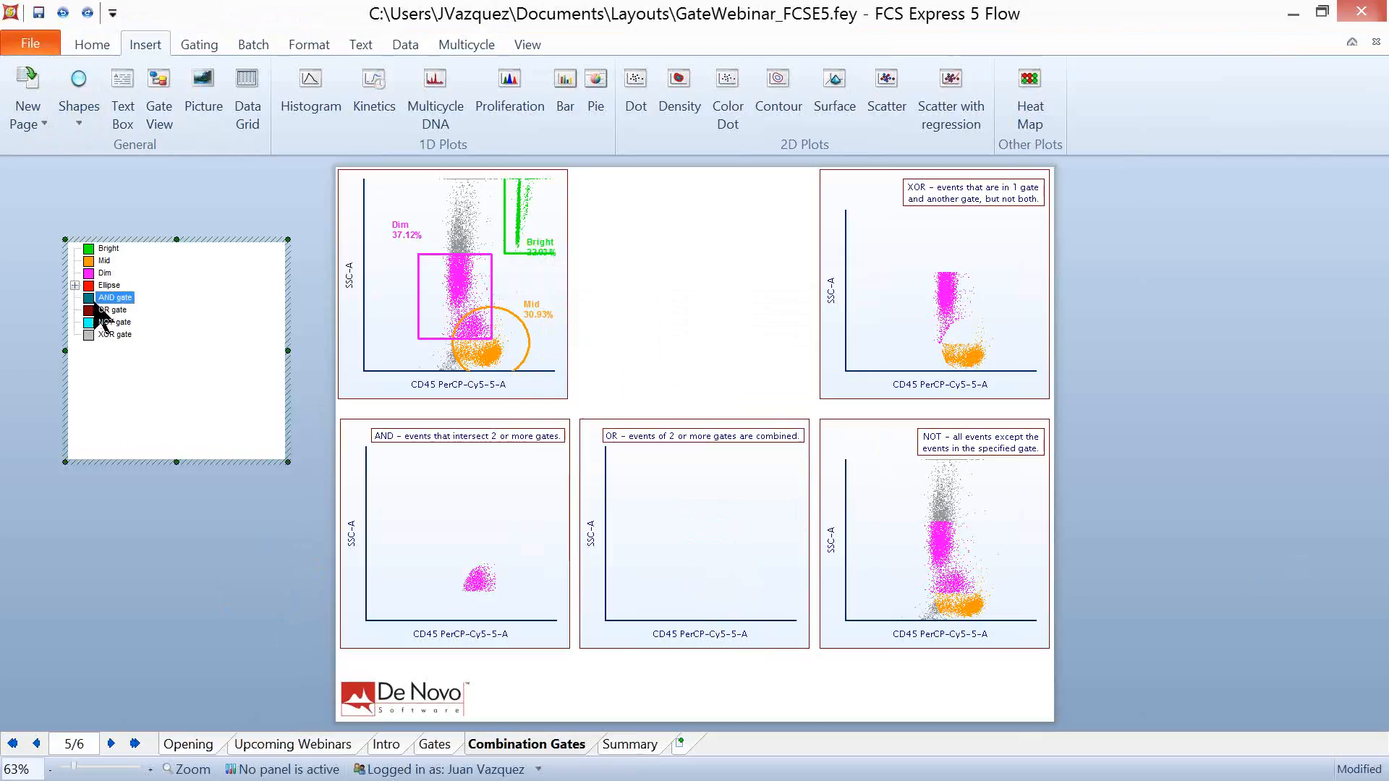
pyautogui.doubleClick(110, 311)
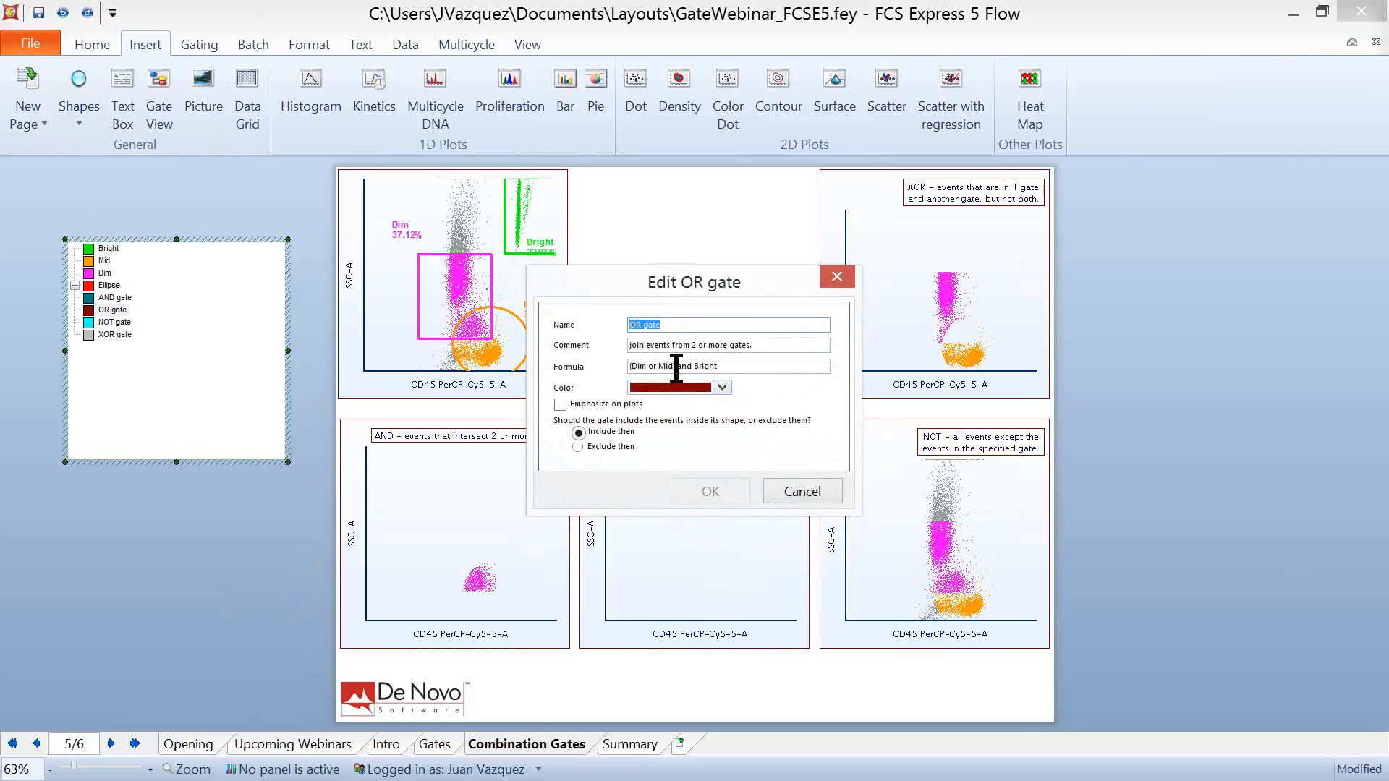
pyautogui.moveTo(657, 365); pyautogui.dragTo(791, 372)
pyautogui.press('Delete')
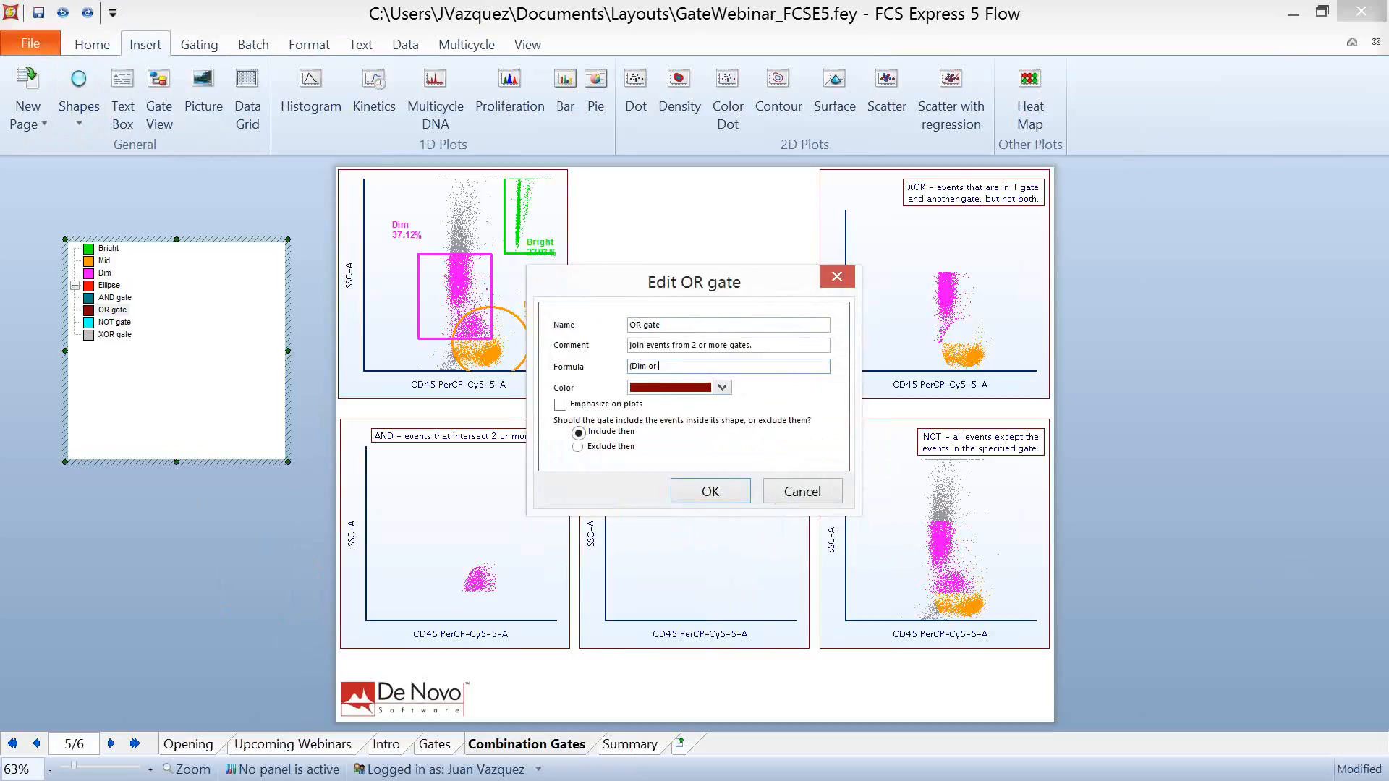
pyautogui.write('Mid')
pyautogui.press('Delete')
pyautogui.click(723, 498)
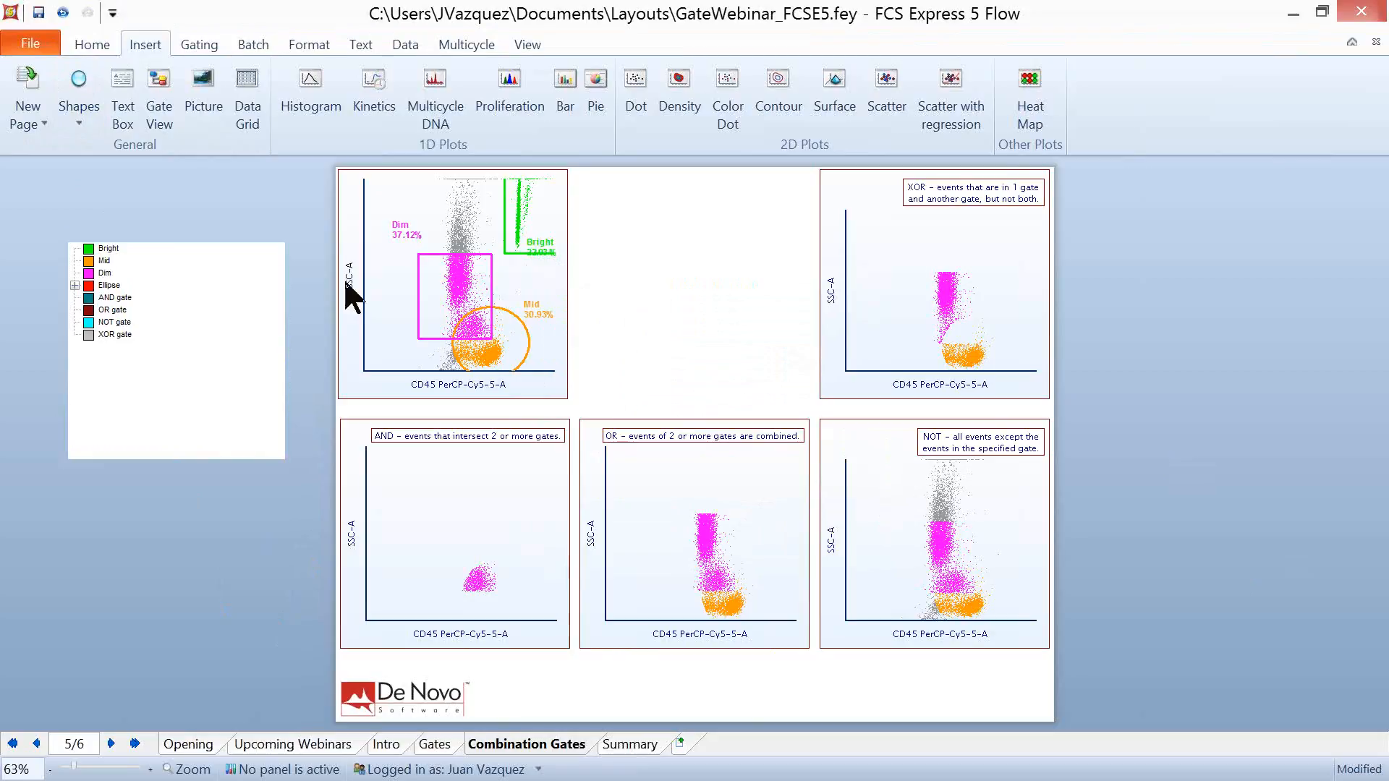
# - Select the AND, OR, NOT and XOR combination gates together in the gate view
pyautogui.click(155, 367)
pyautogui.rightClick(157, 363)
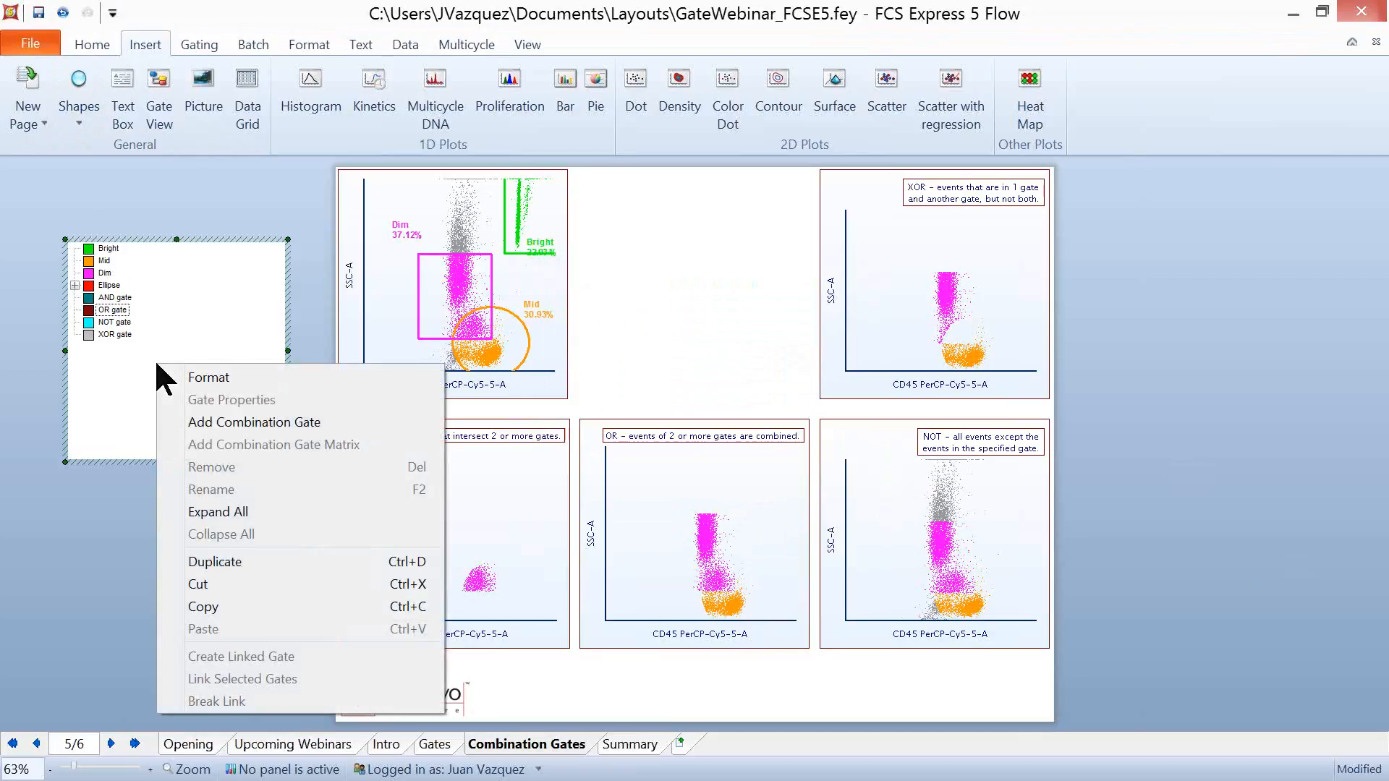
pyautogui.click(99, 356)
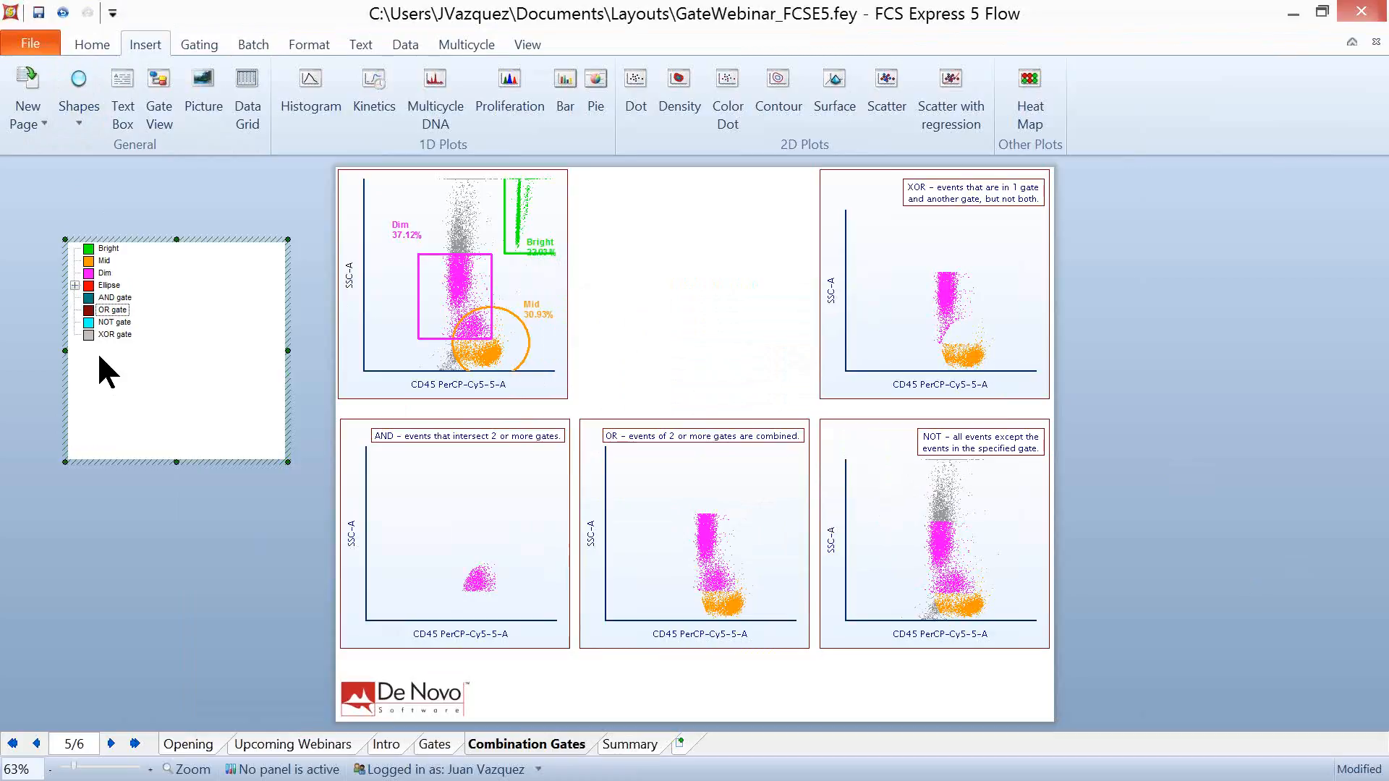
pyautogui.click(116, 297)
pyautogui.keyDown('shift'); pyautogui.click(116, 334); pyautogui.keyUp('shift')
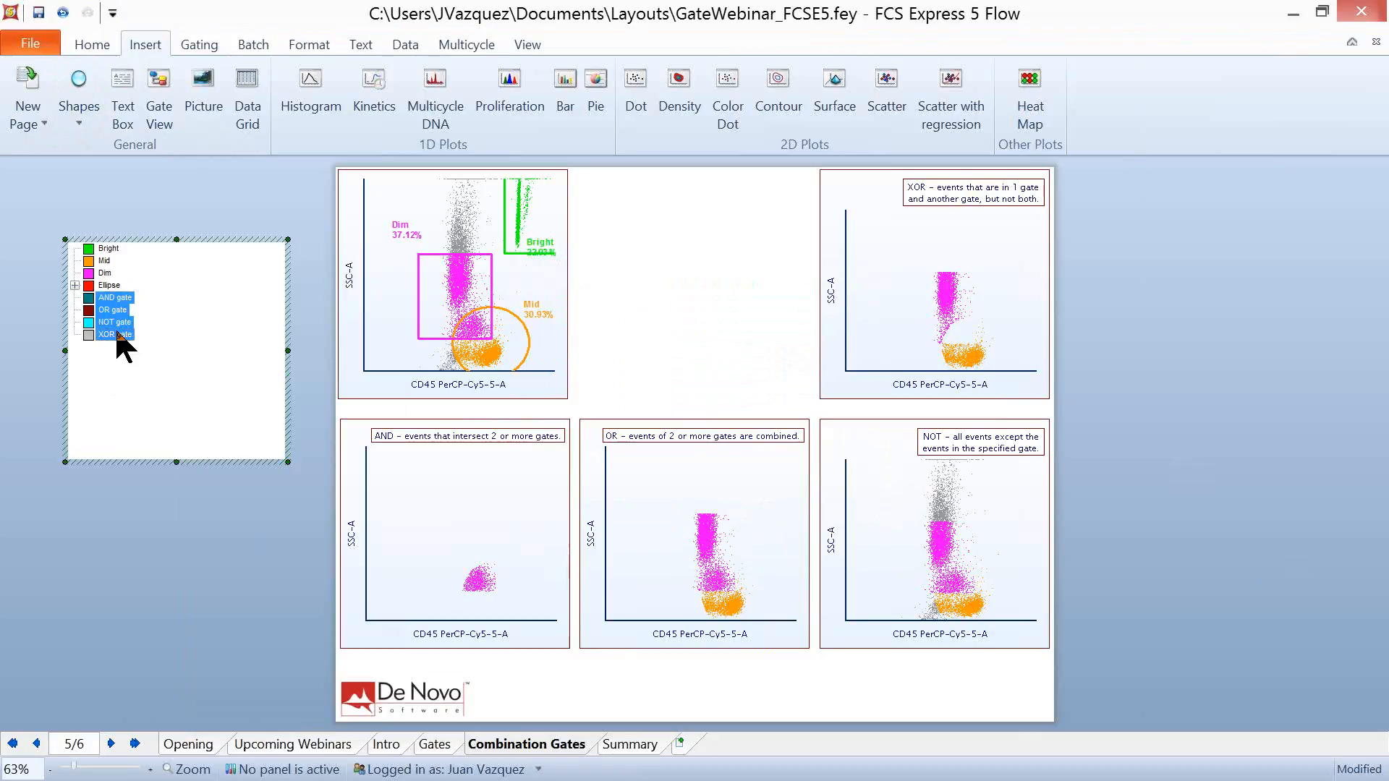
# - Create a combination gate matrix from the NOT gate and XOR gate in the gate view
pyautogui.click(149, 396)
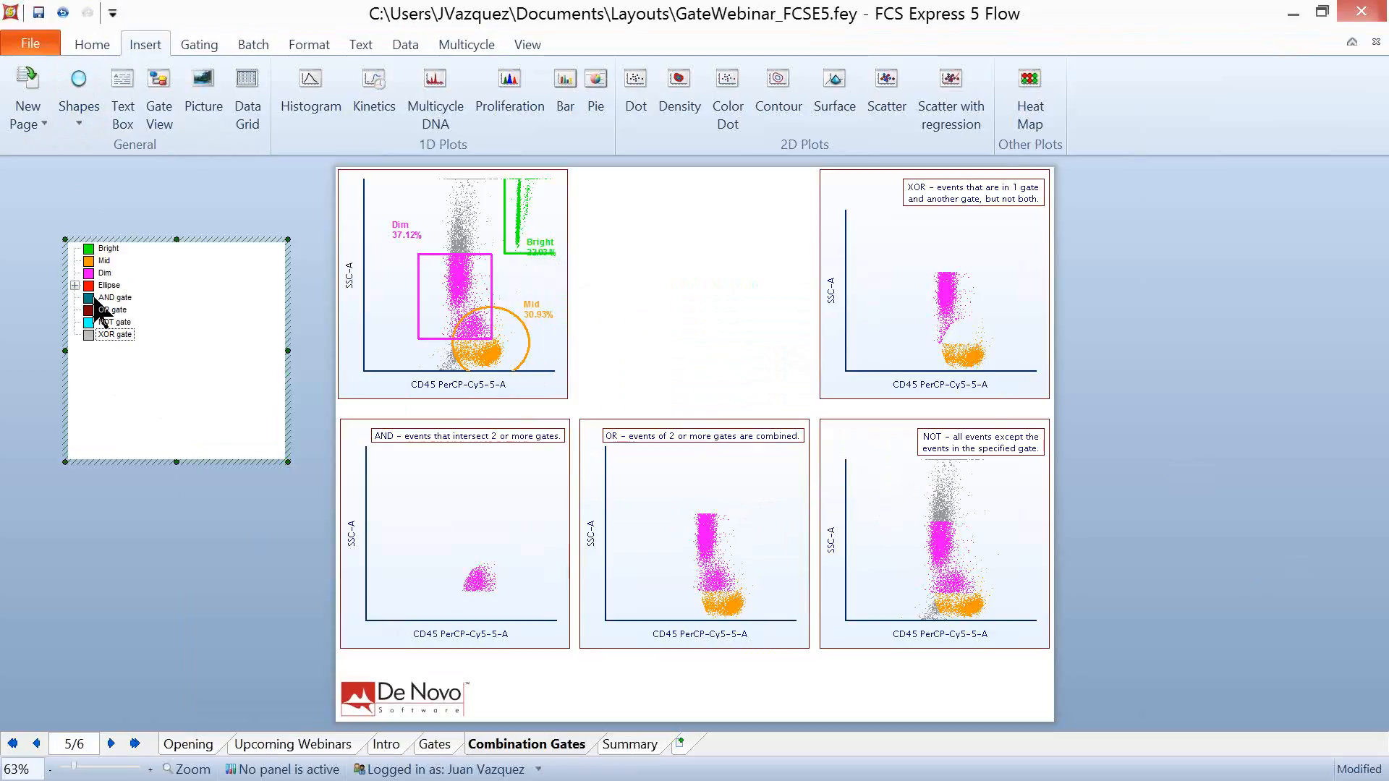
pyautogui.click(116, 322)
pyautogui.rightClick(116, 332)
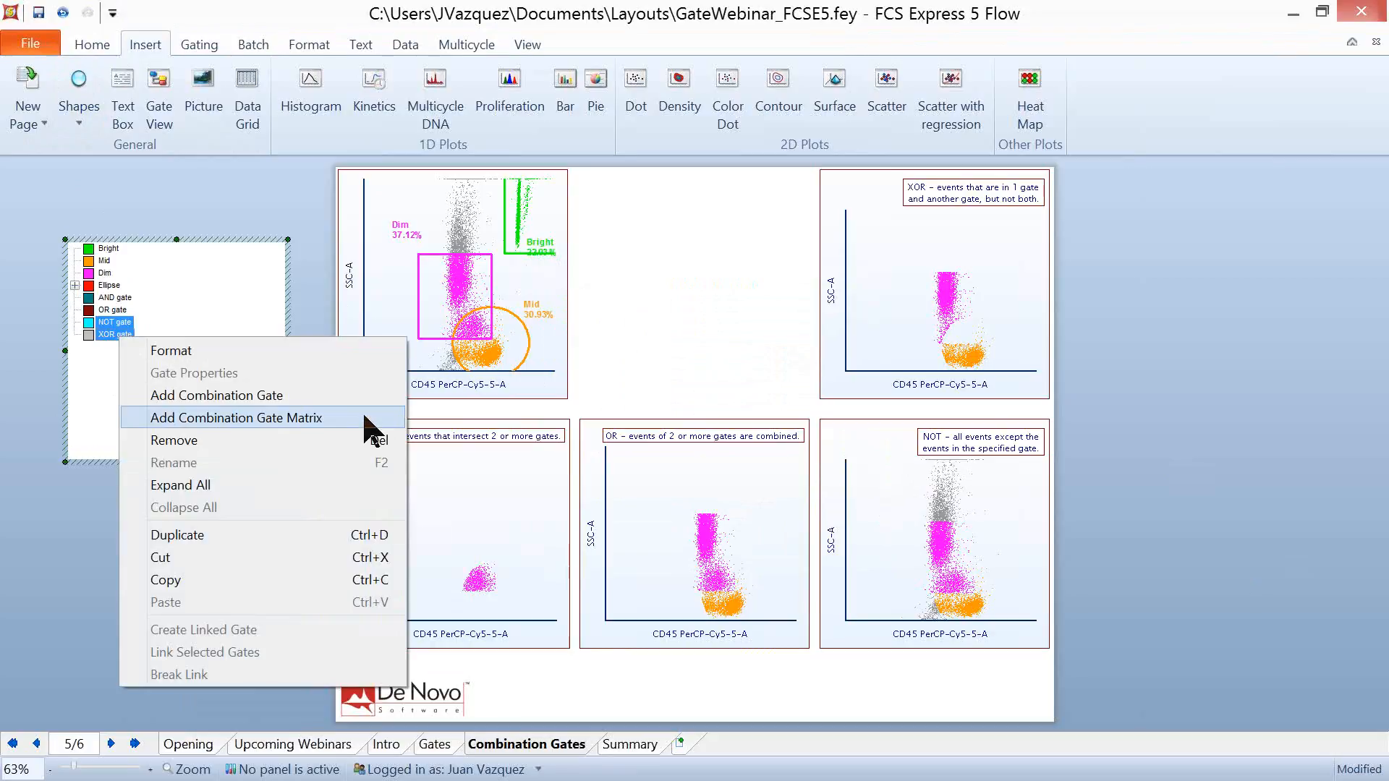
pyautogui.click(269, 418)
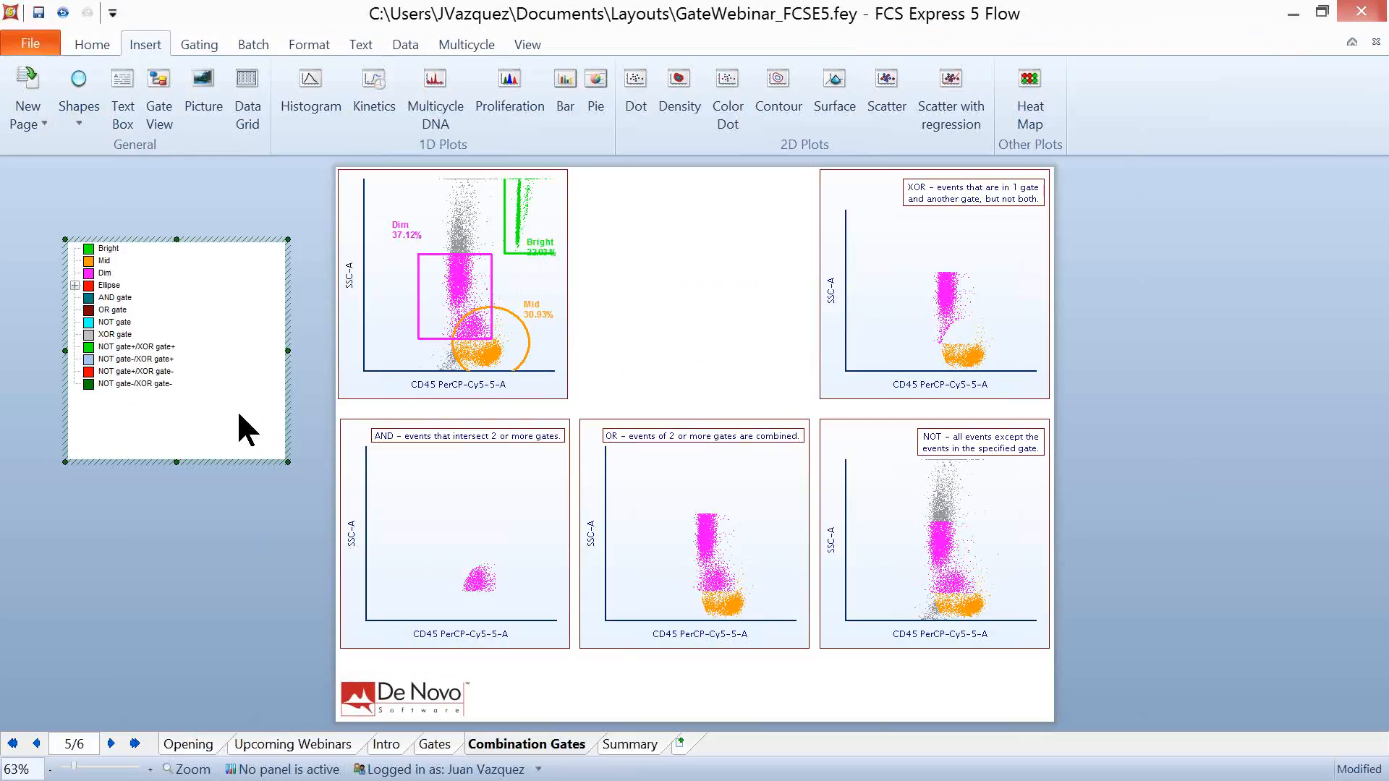
# - Apply the "NOT gate-/XOR gate-" gate from the gate view to the NOT plot
pyautogui.click(98, 385)
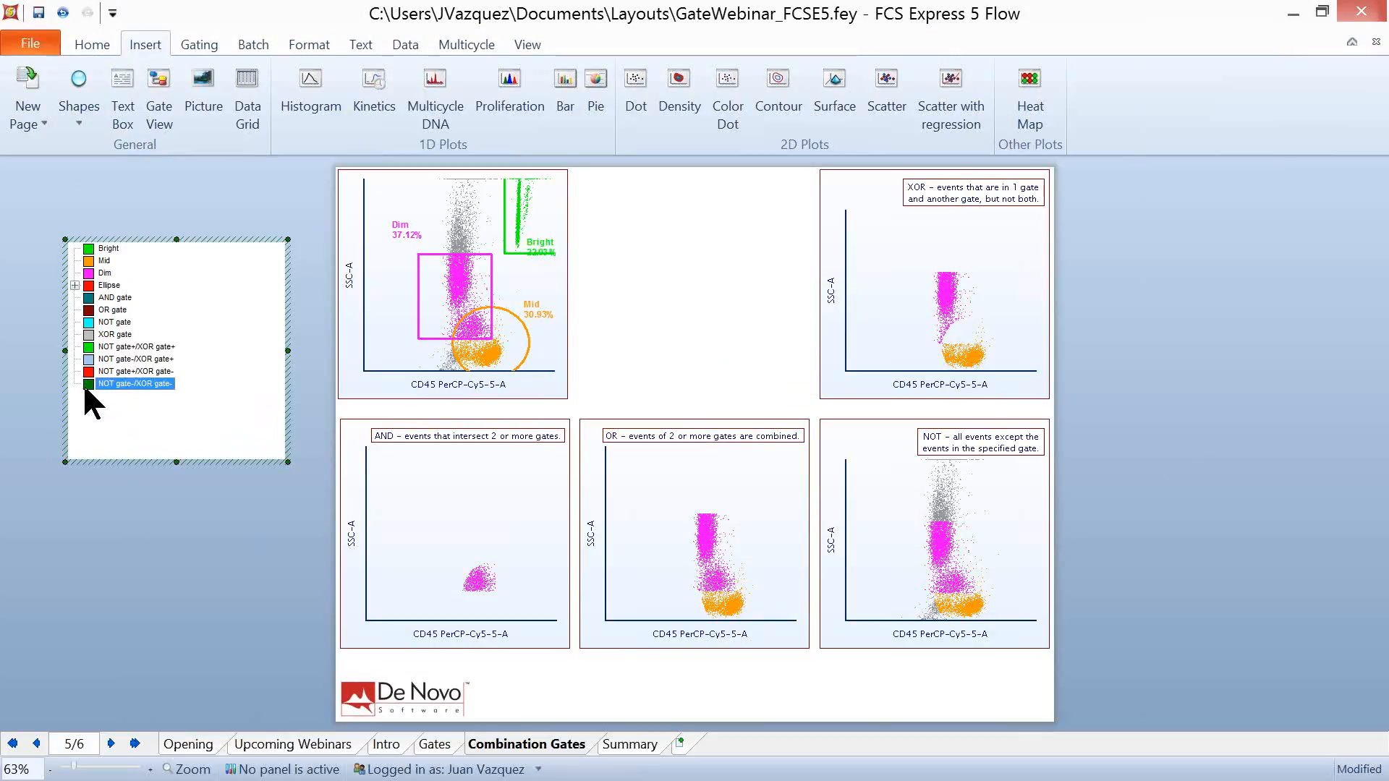
pyautogui.moveTo(904, 535); pyautogui.dragTo(904, 535)
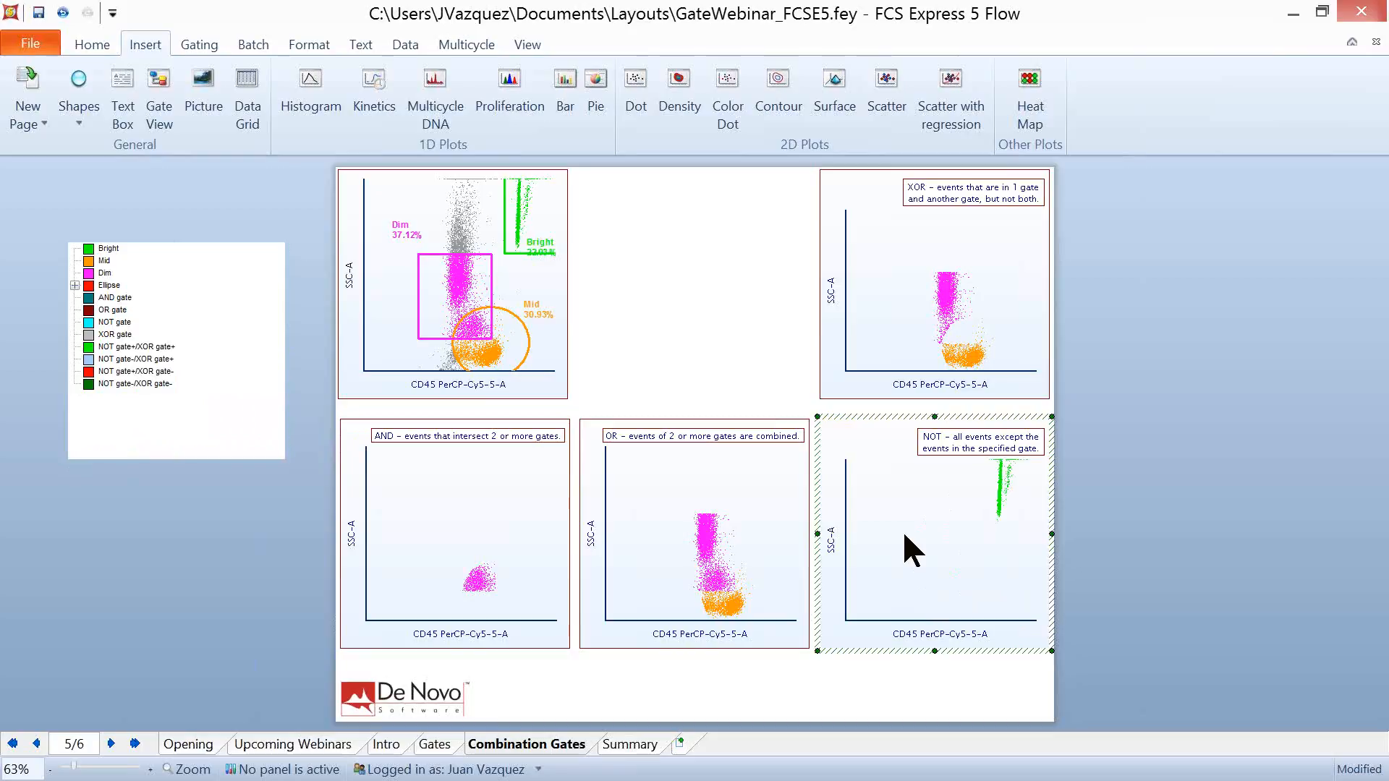
pyautogui.click(210, 573)
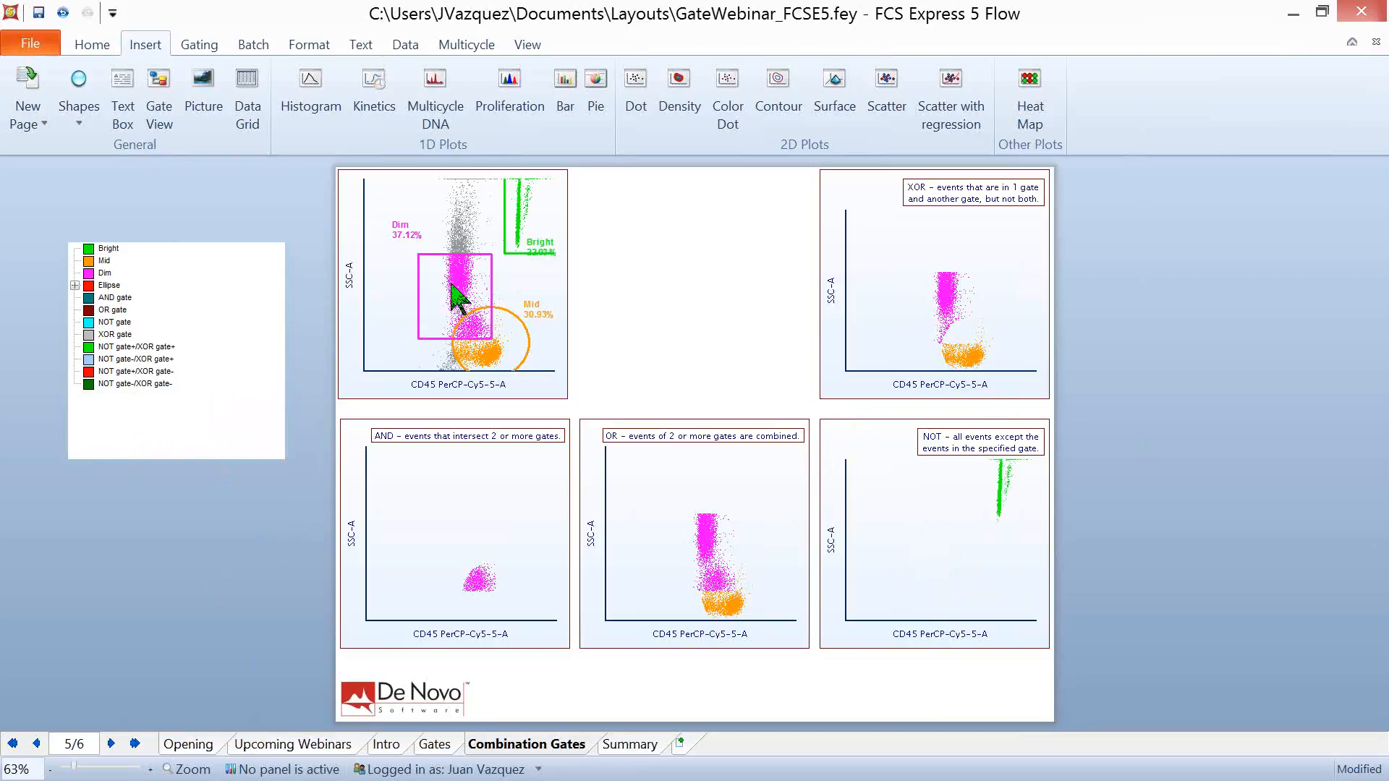
# - Move the Dim gate off the Mid gate in the ungated plot and then back to overlap it
pyautogui.moveTo(443, 295); pyautogui.dragTo(416, 275)
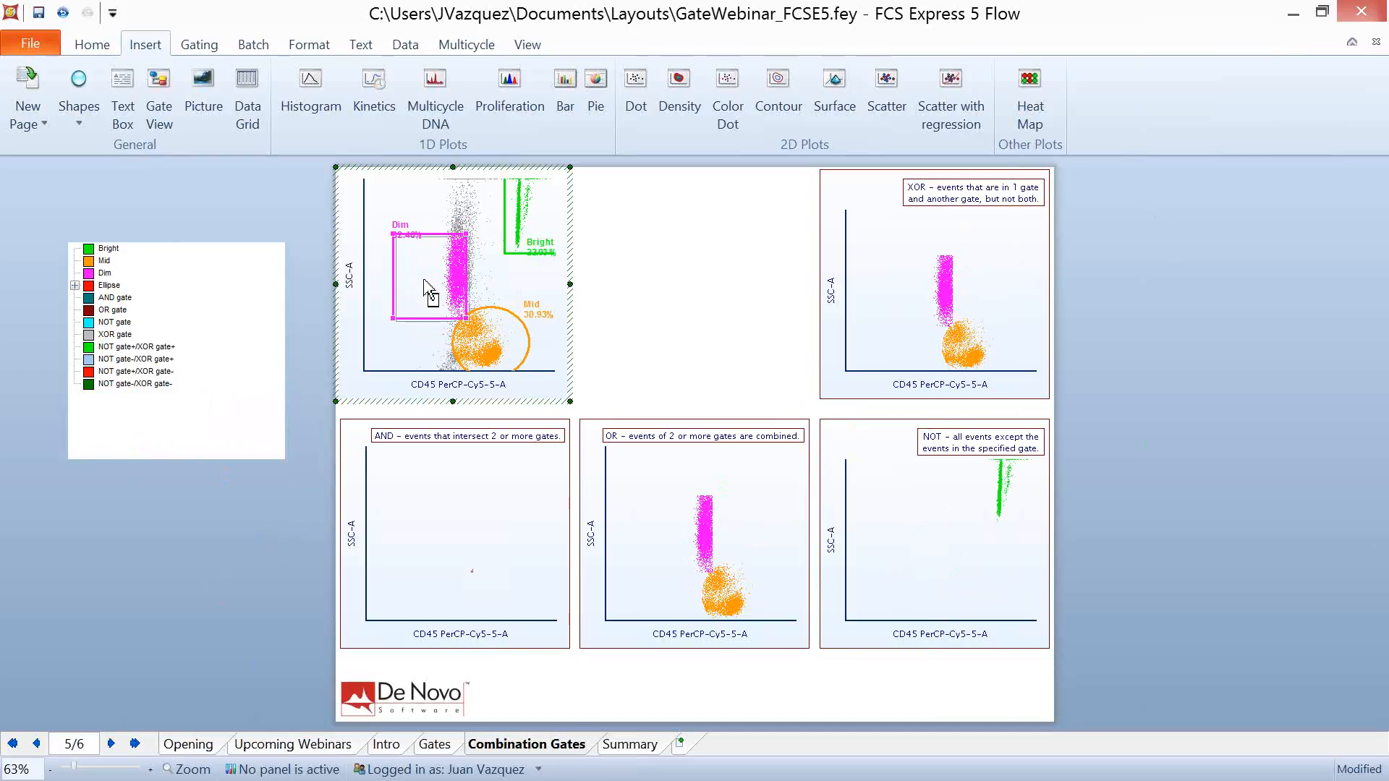
pyautogui.moveTo(424, 284); pyautogui.dragTo(441, 297)
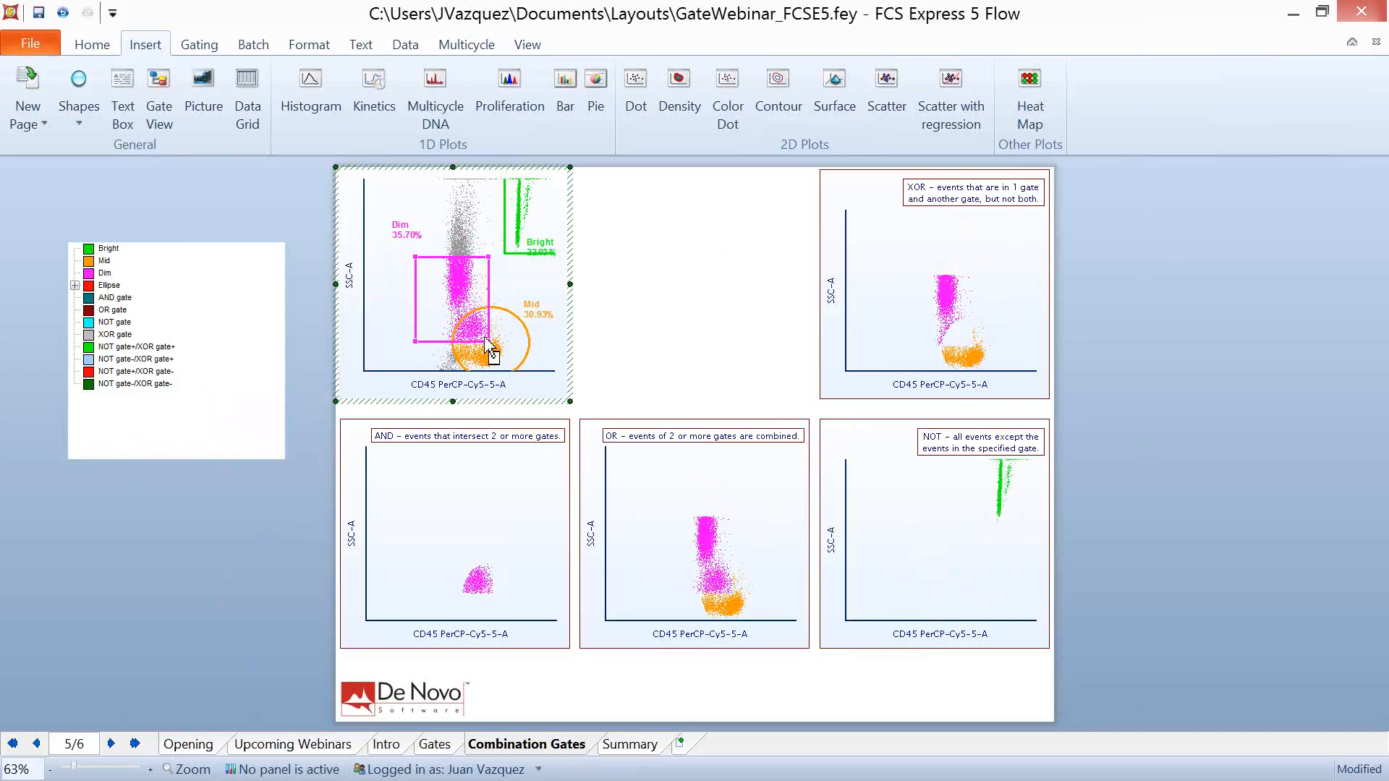
pyautogui.click(233, 529)
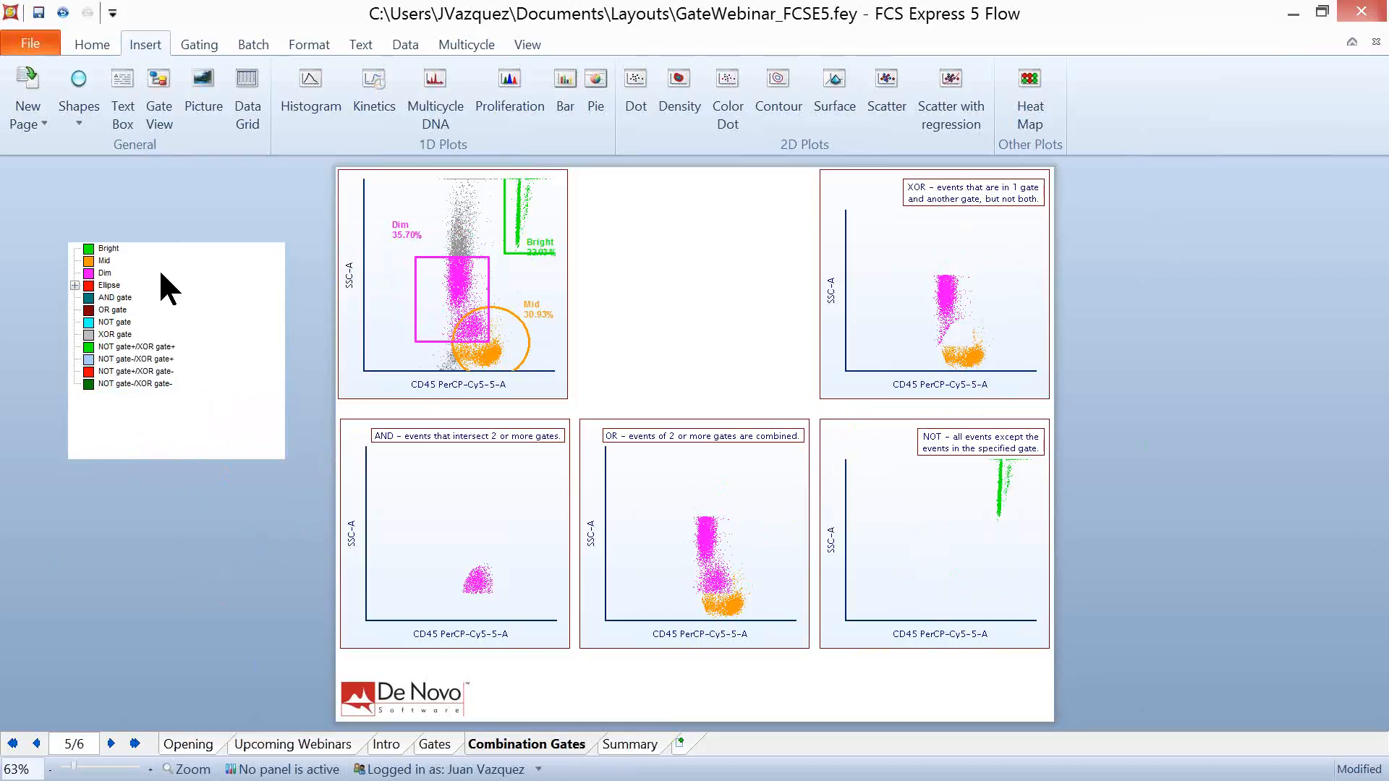
# - Open the Gate Navigator, and examine the objects on the Opening, Upcoming Webinars and Intro pages in the Layout Navigator
pyautogui.click(520, 44)
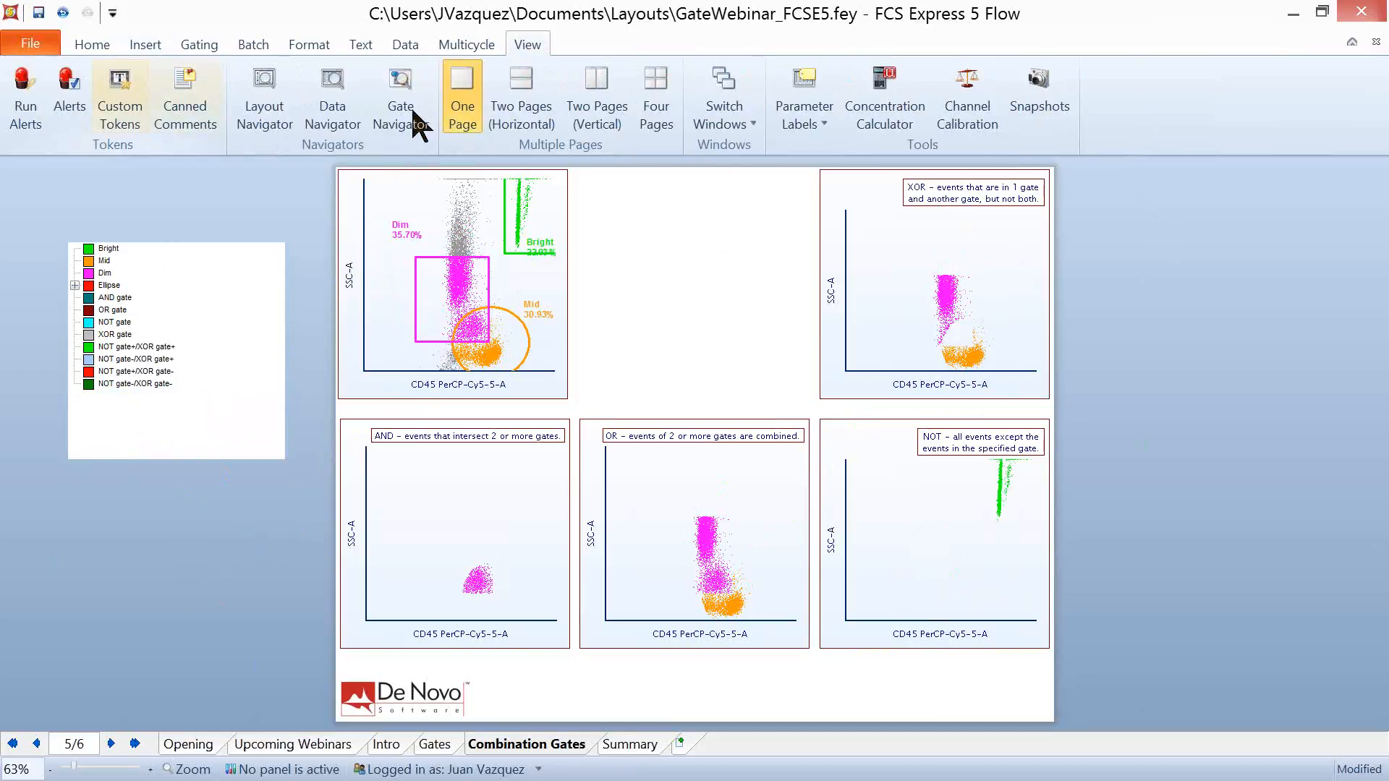
pyautogui.click(413, 79)
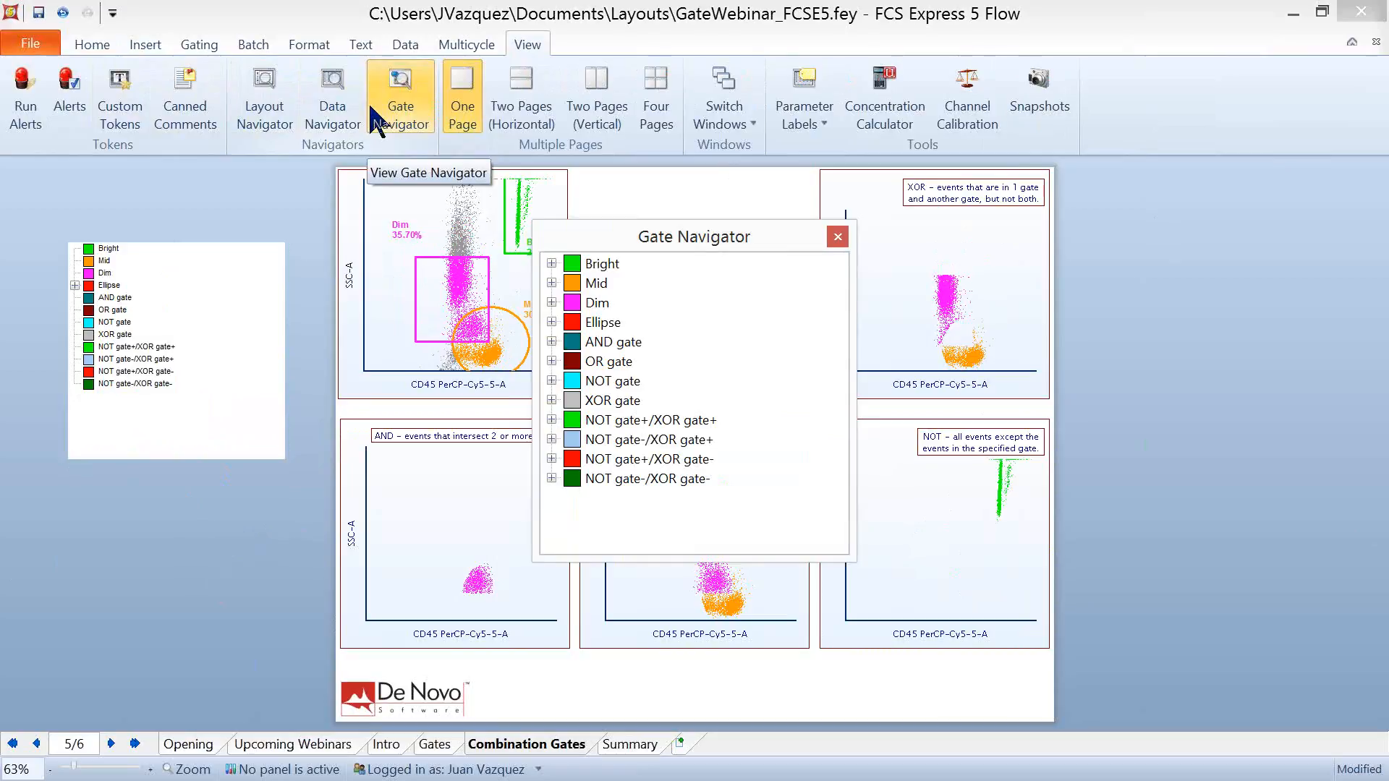
pyautogui.click(264, 101)
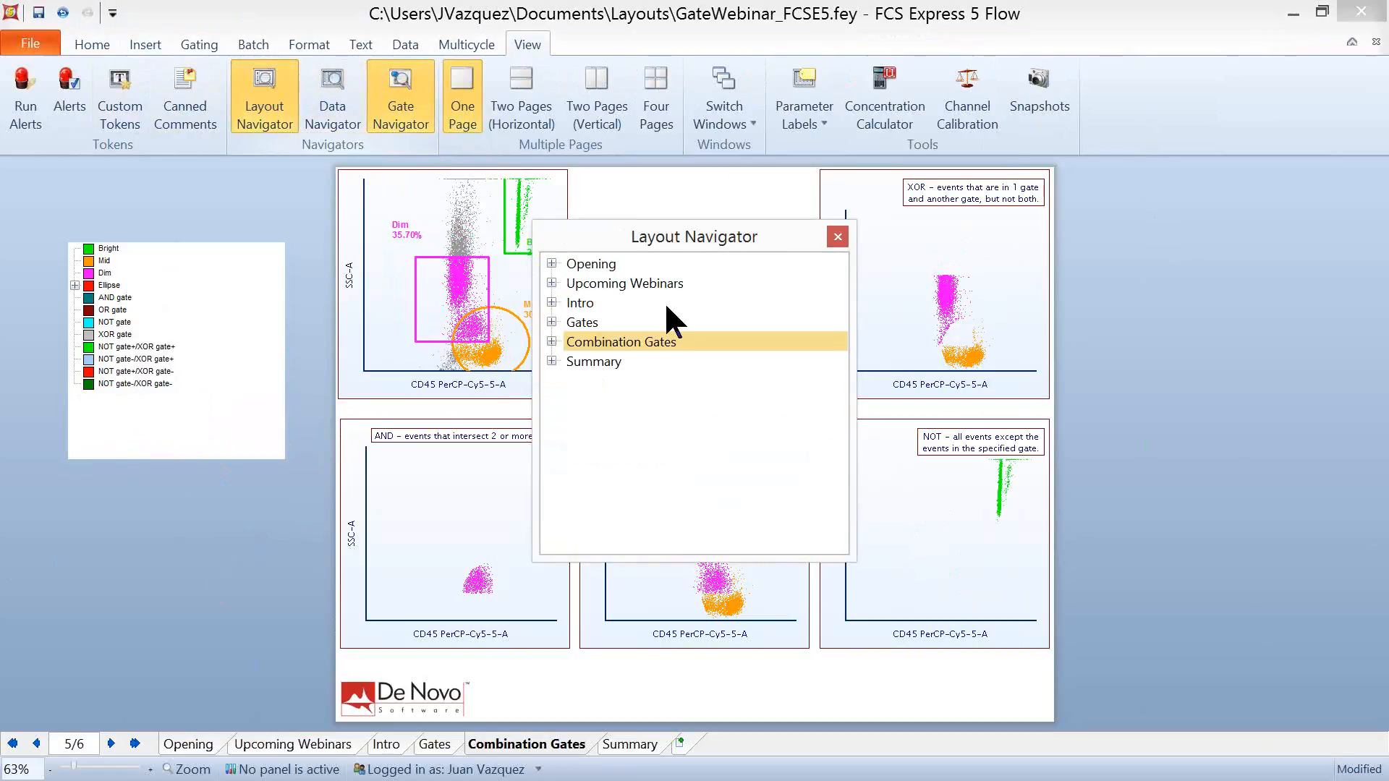
pyautogui.click(551, 264)
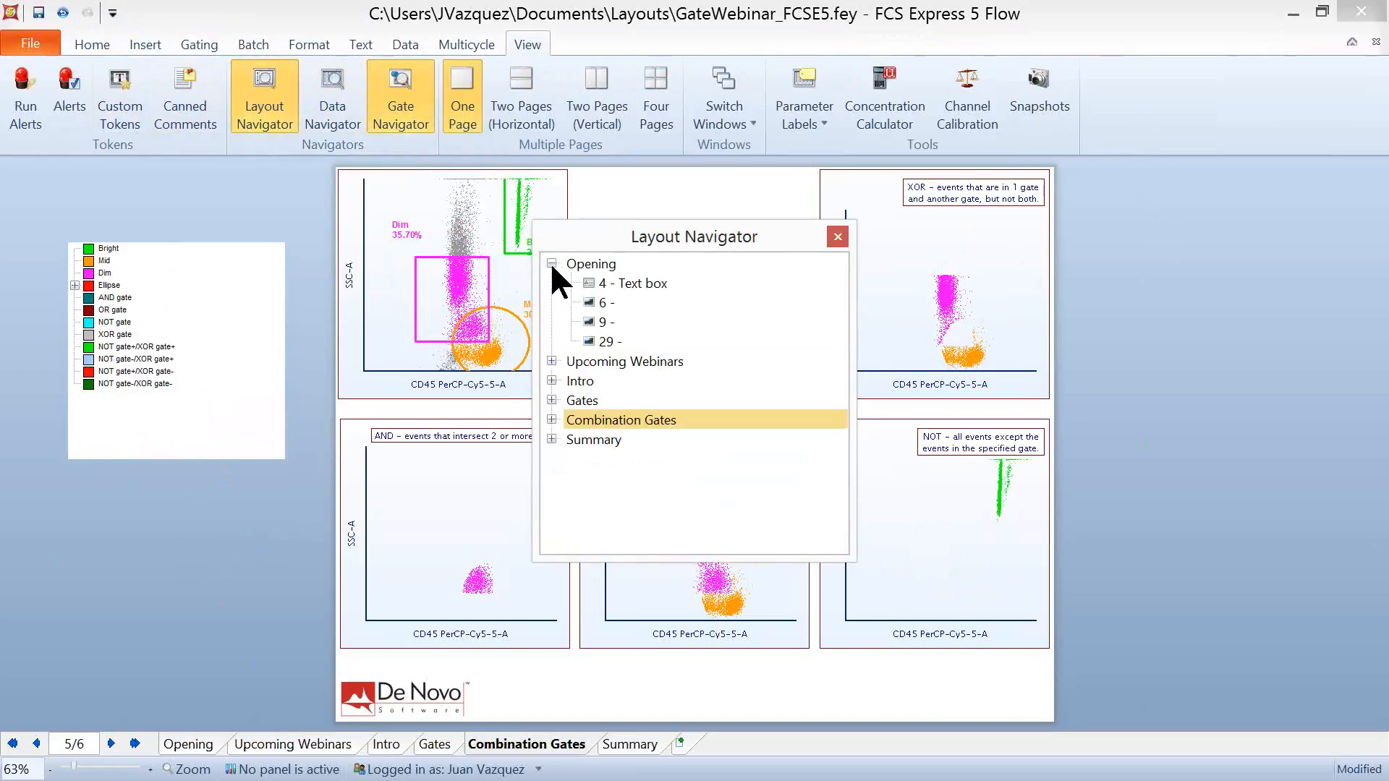
pyautogui.click(551, 362)
pyautogui.click(551, 420)
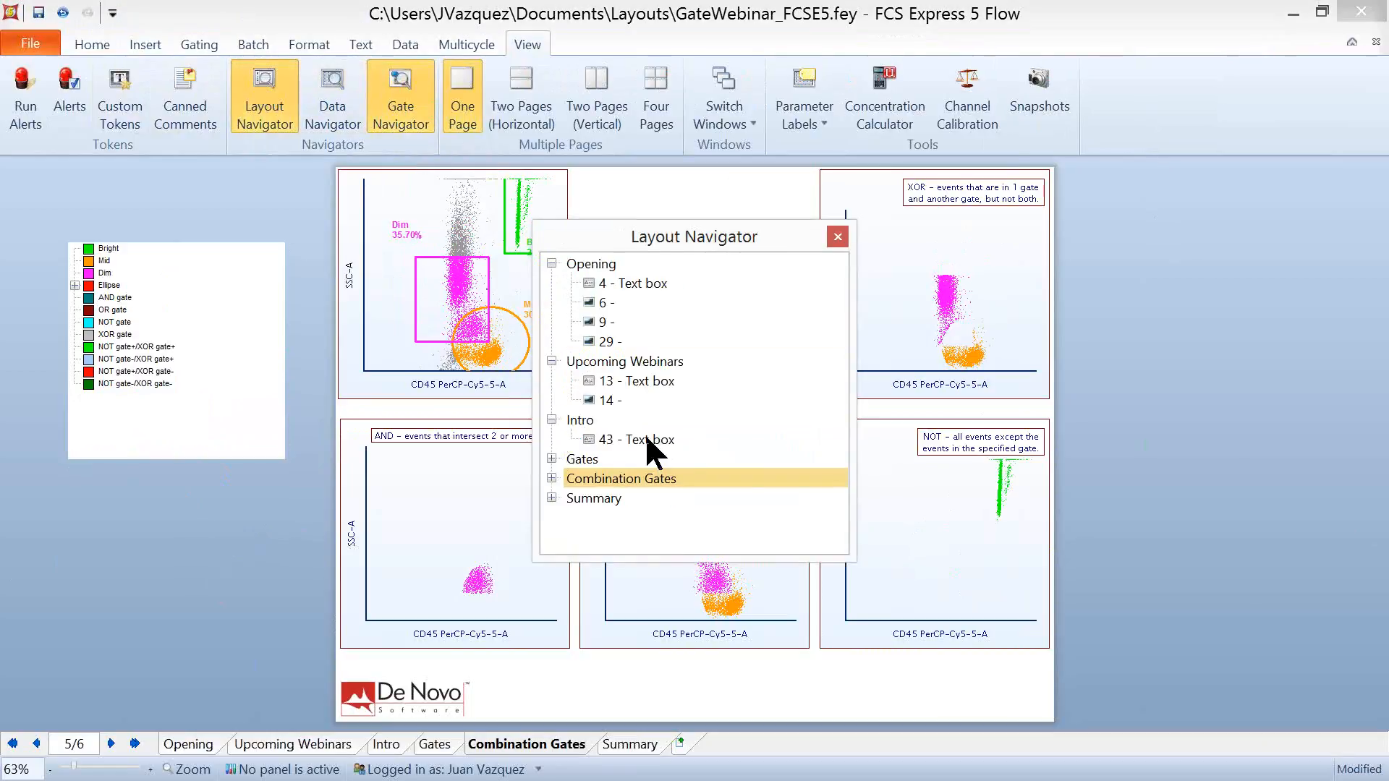
pyautogui.click(837, 237)
# - Examine which plots use the 42700040.001.fcs data file in the Data Navigator, and close that navigator
pyautogui.click(333, 101)
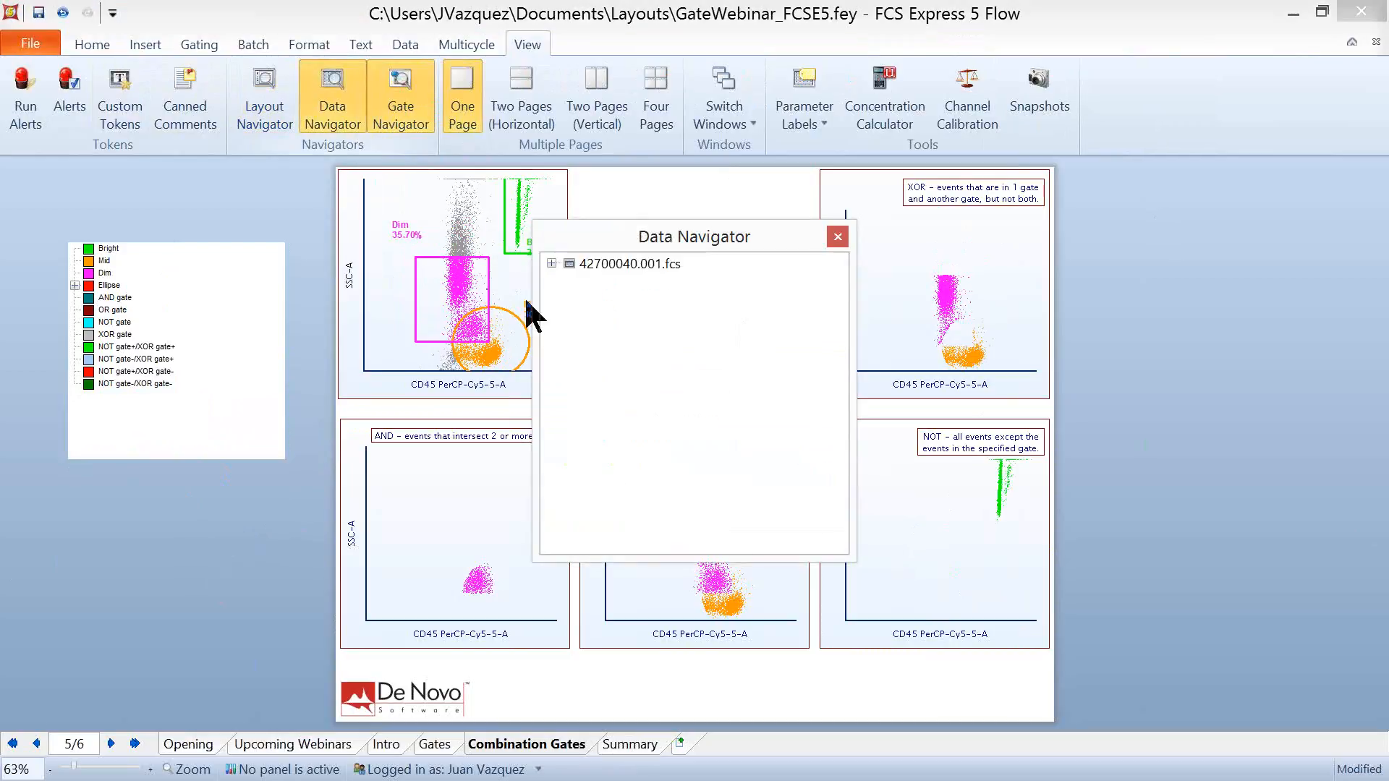
pyautogui.click(551, 264)
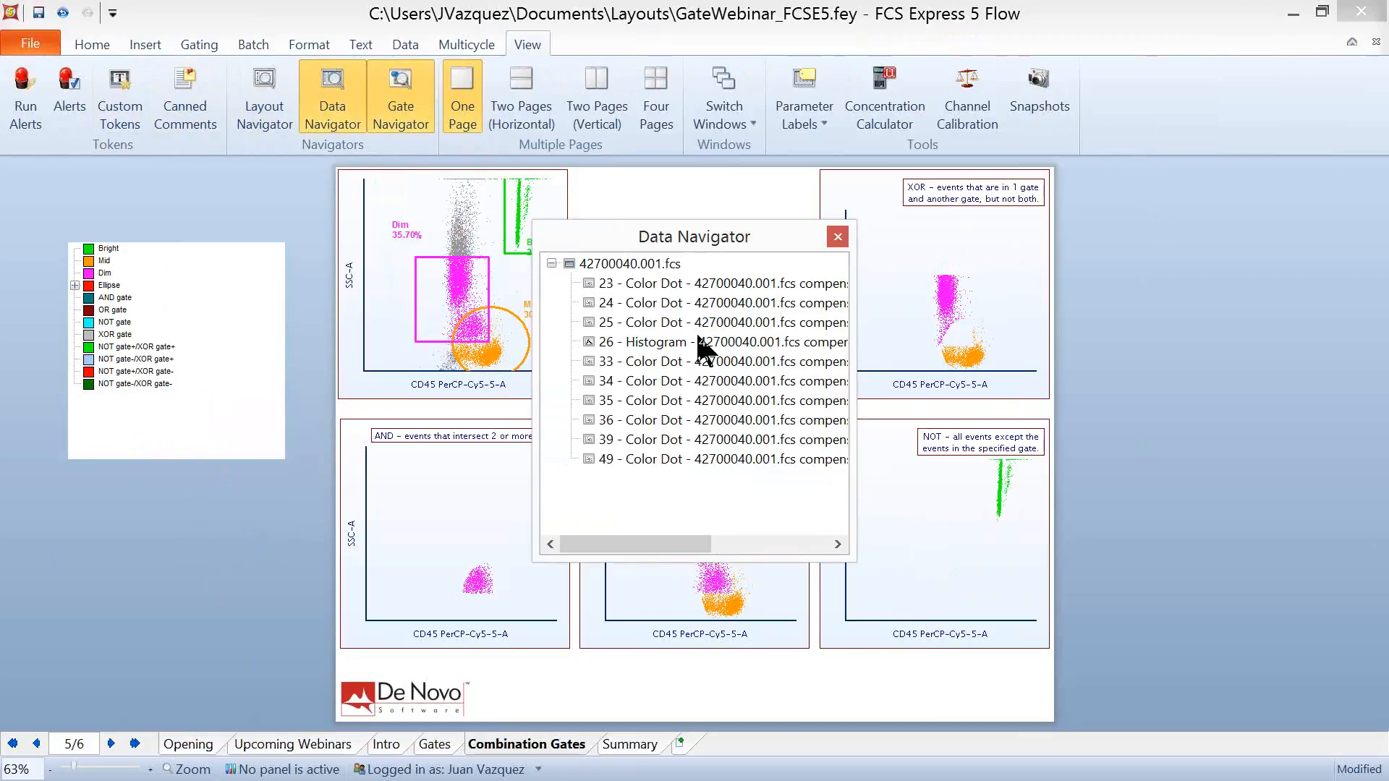
pyautogui.click(836, 237)
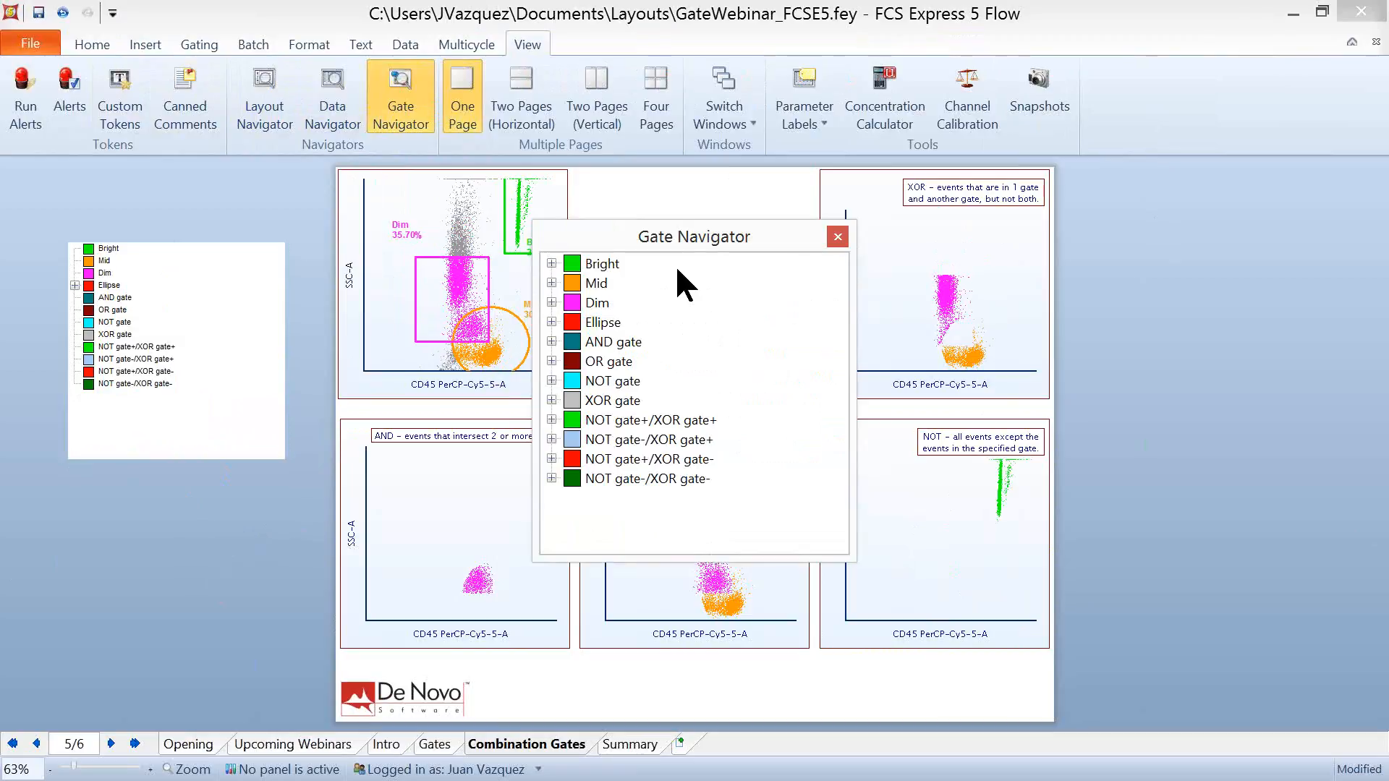
# - Expand all gates in the Gate Navigator, enlarge its window and move it clear of the AND and ungated plots
pyautogui.rightClick(676, 312)
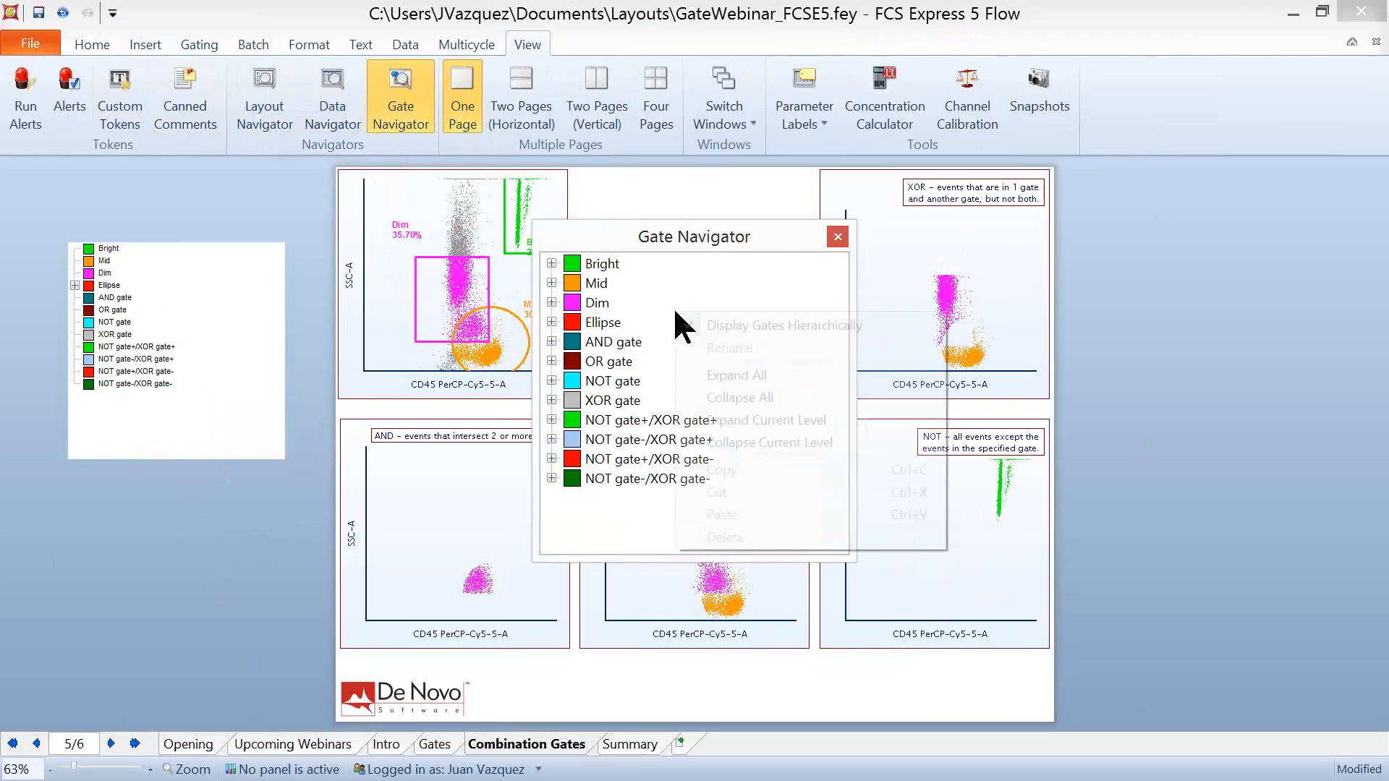
pyautogui.click(772, 376)
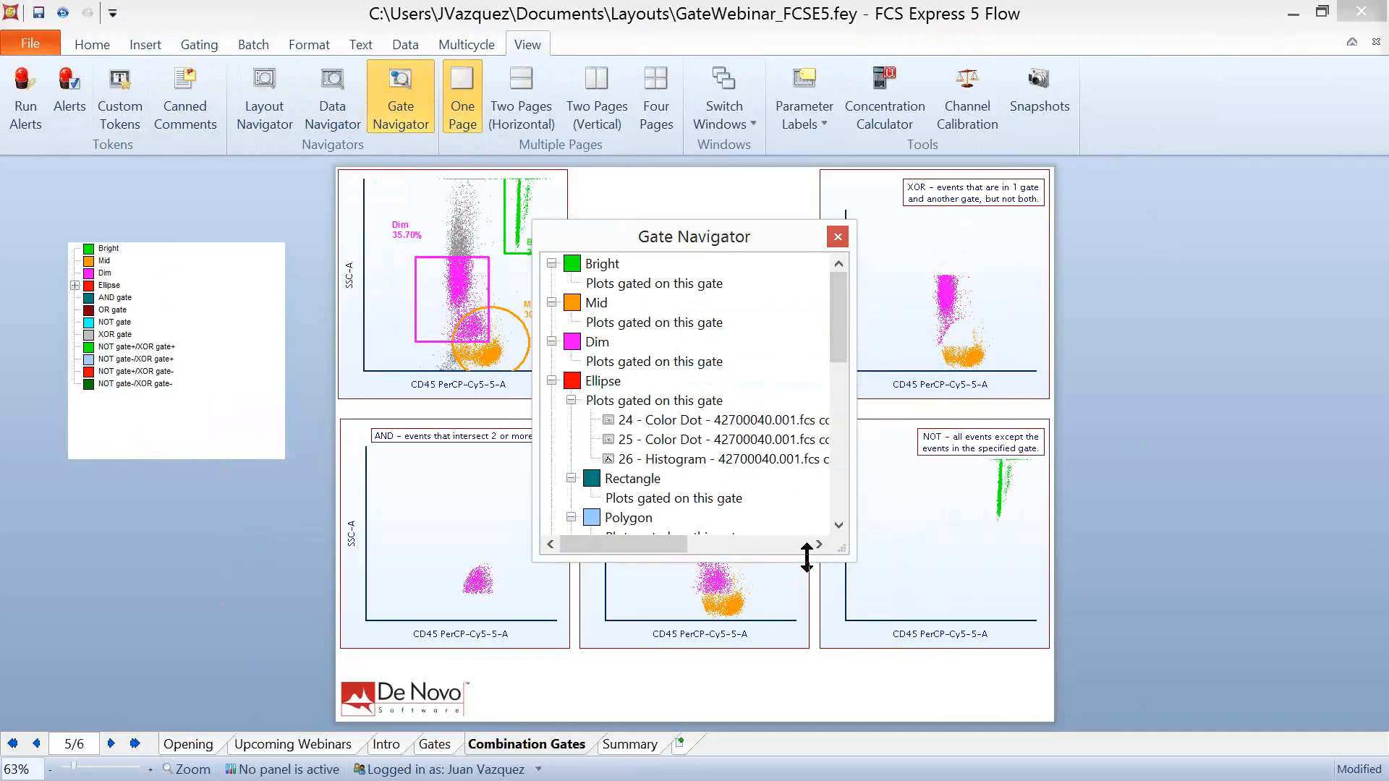
pyautogui.moveTo(807, 557); pyautogui.dragTo(806, 716)
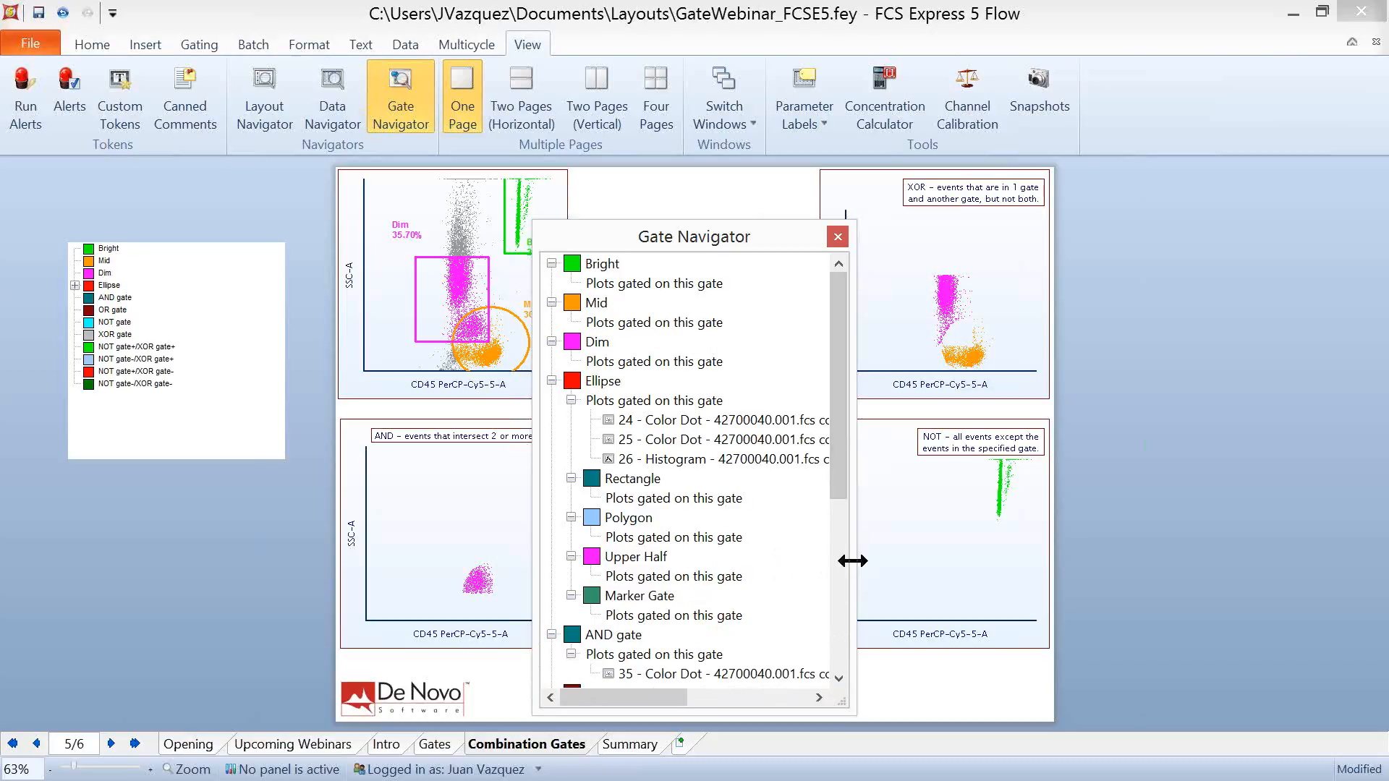
pyautogui.moveTo(853, 558); pyautogui.dragTo(1090, 587)
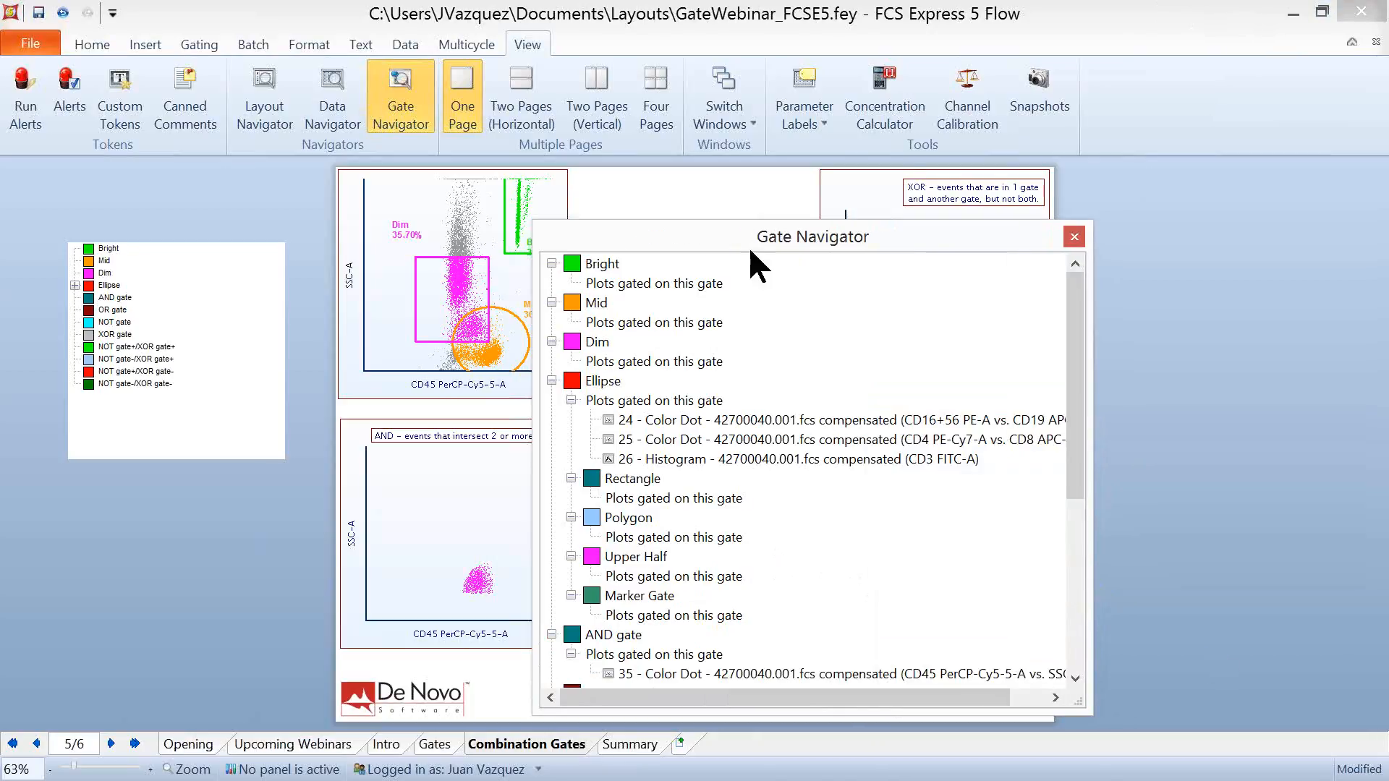
pyautogui.moveTo(745, 244); pyautogui.dragTo(983, 118)
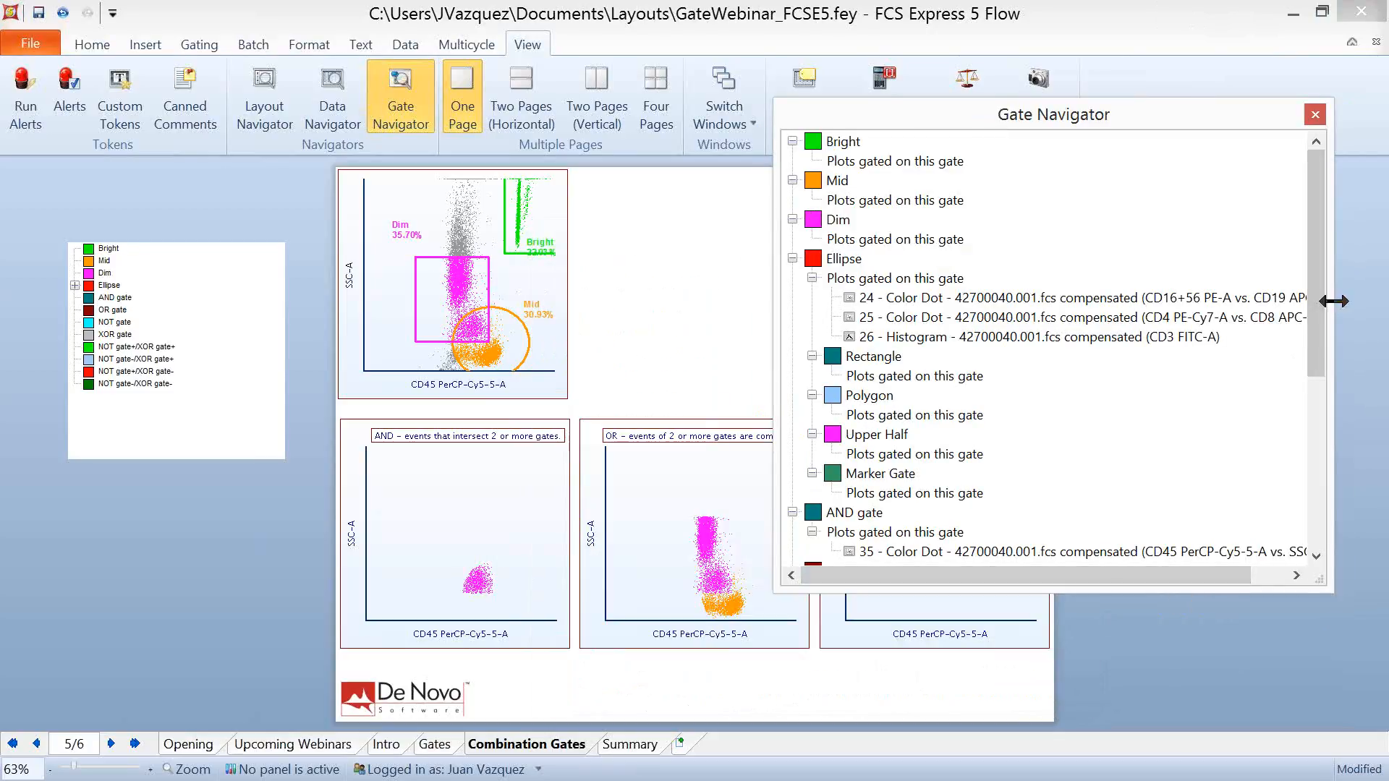
# - Try applying the OR gate from the Gate Navigator to the AND plot, and undo the change
pyautogui.moveTo(1316, 340); pyautogui.dragTo(1302, 383)
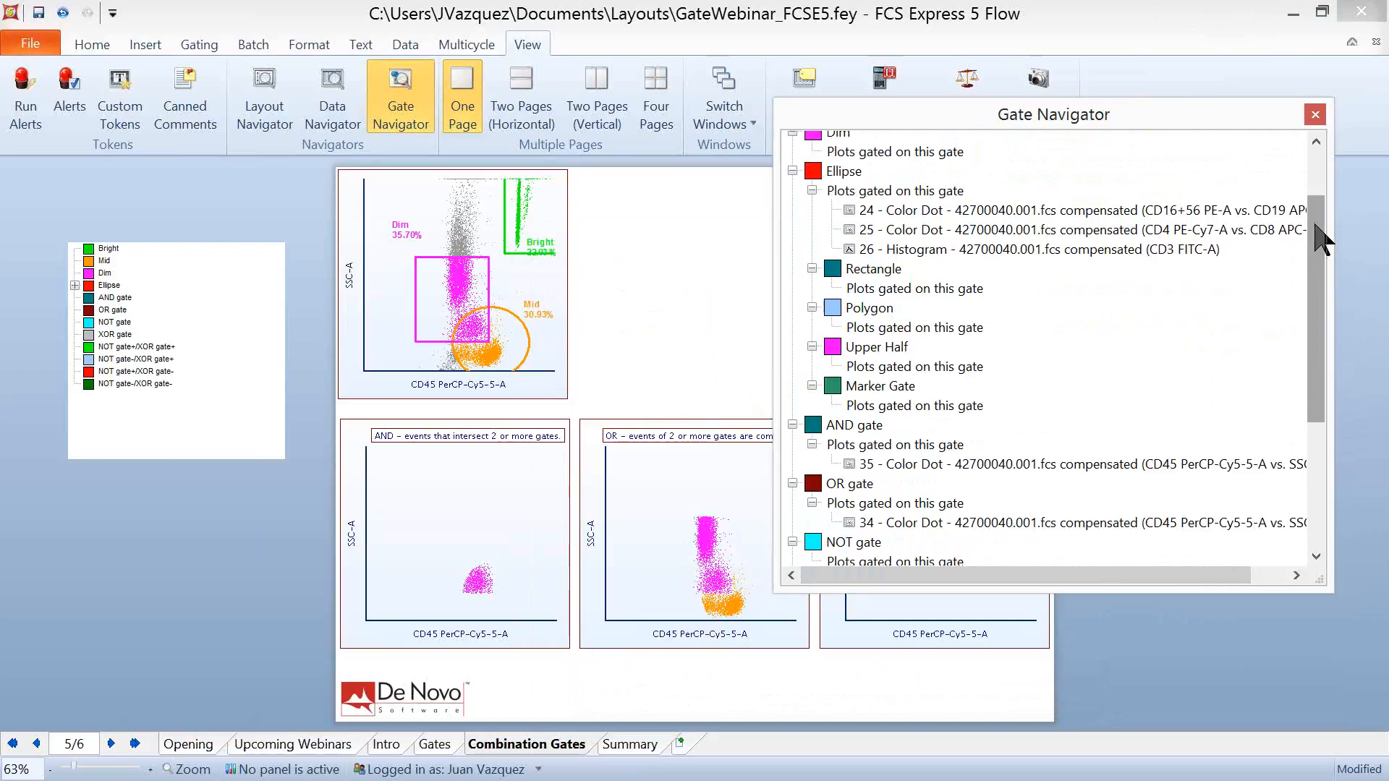
pyautogui.moveTo(1317, 241); pyautogui.dragTo(1324, 391)
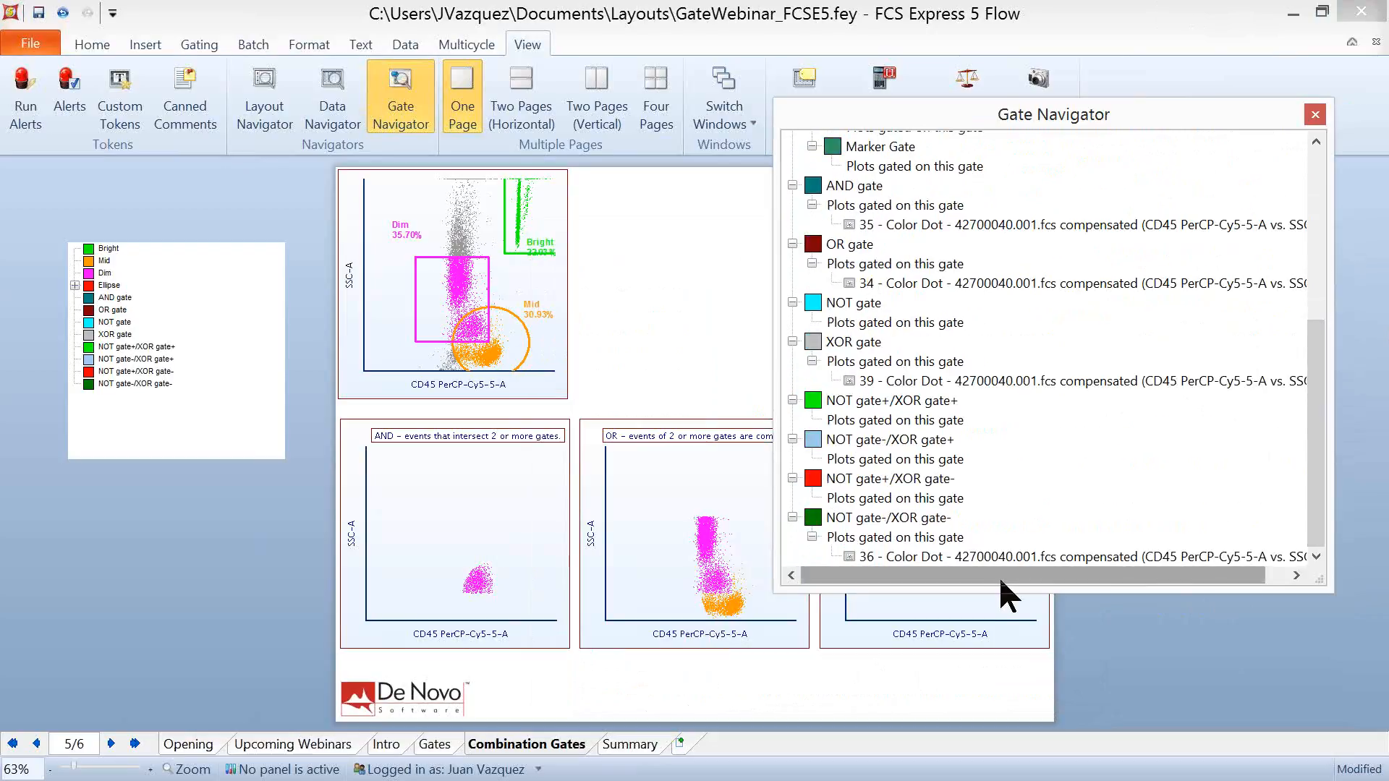
pyautogui.click(818, 249)
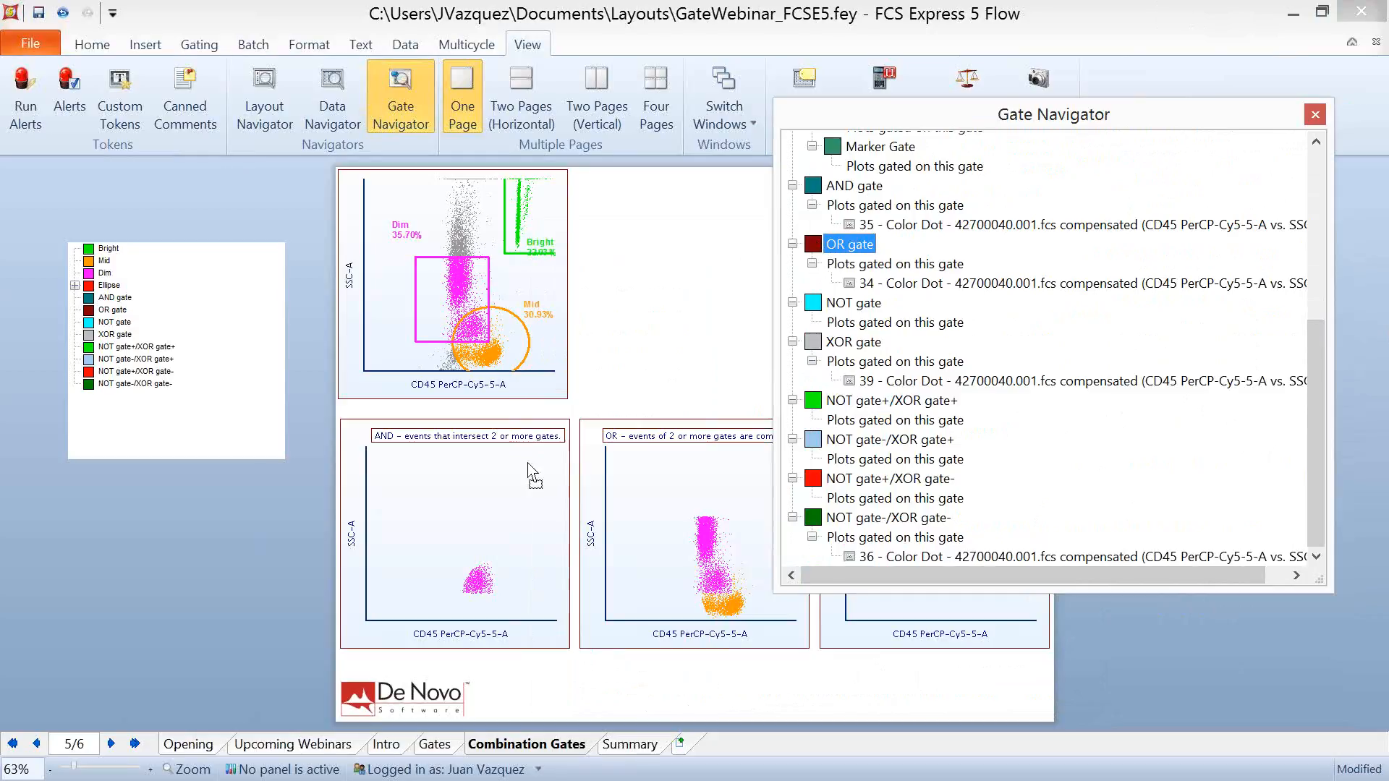
pyautogui.click(415, 518)
pyautogui.moveTo(818, 249); pyautogui.dragTo(415, 518)
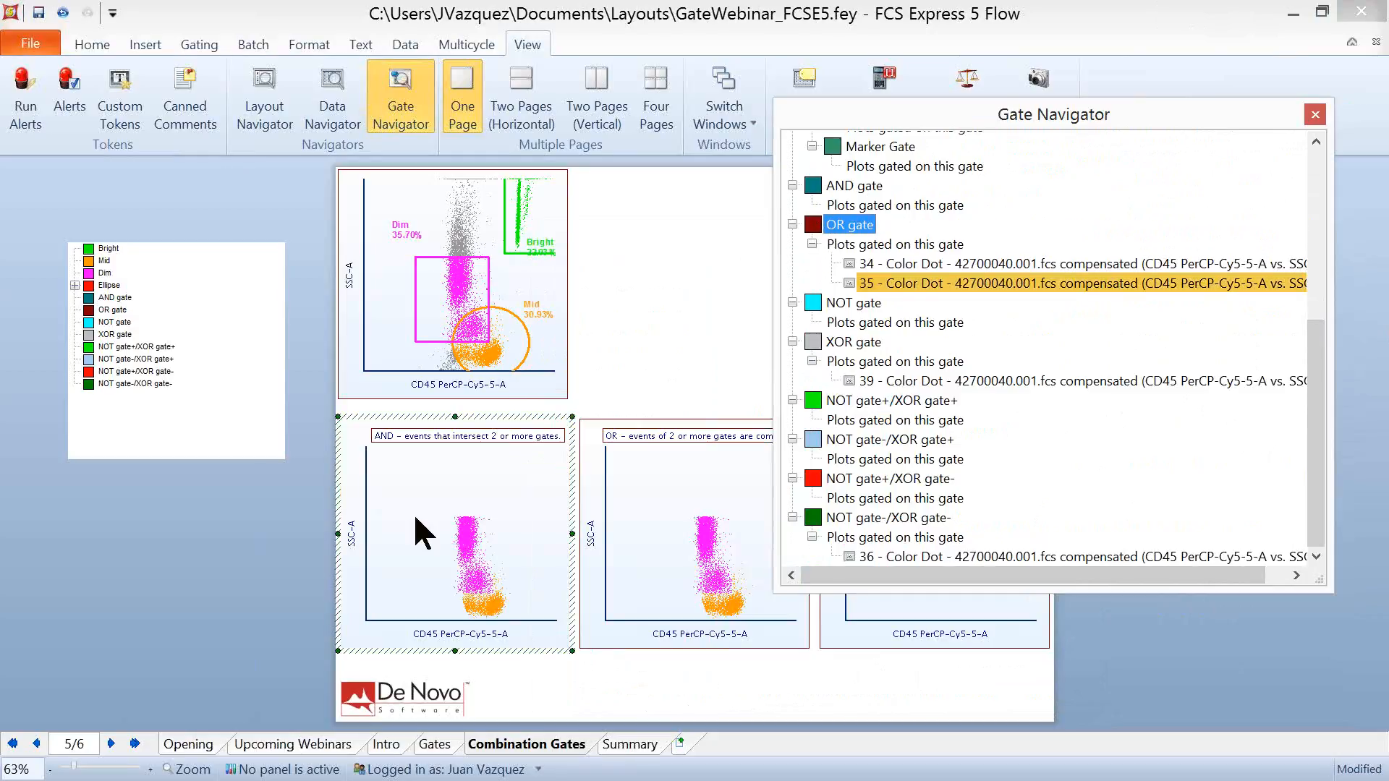
pyautogui.click(63, 13)
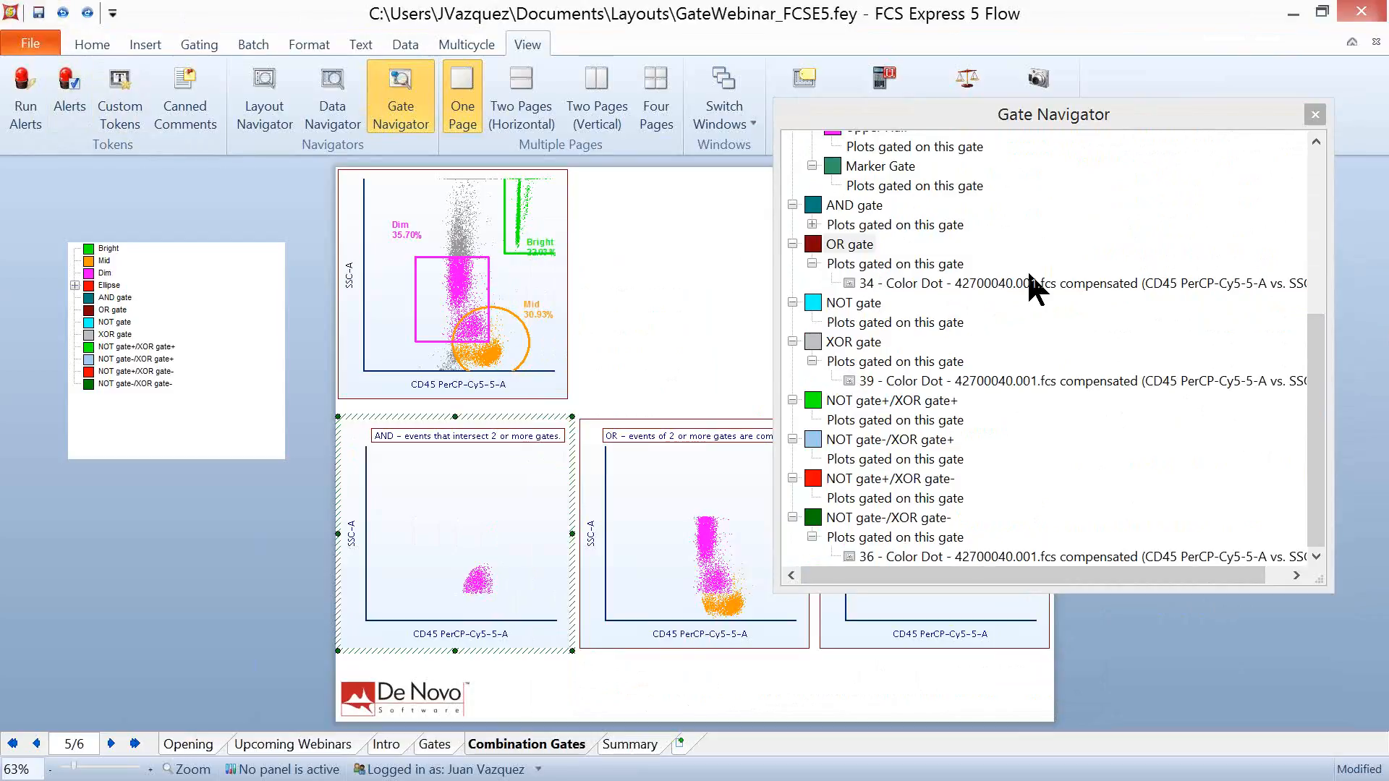
# - Locate the OR-gated color dot plot and the CD3 FITC-A histogram from the Gate Navigator, and return to the Combination Gates page
pyautogui.click(1056, 283)
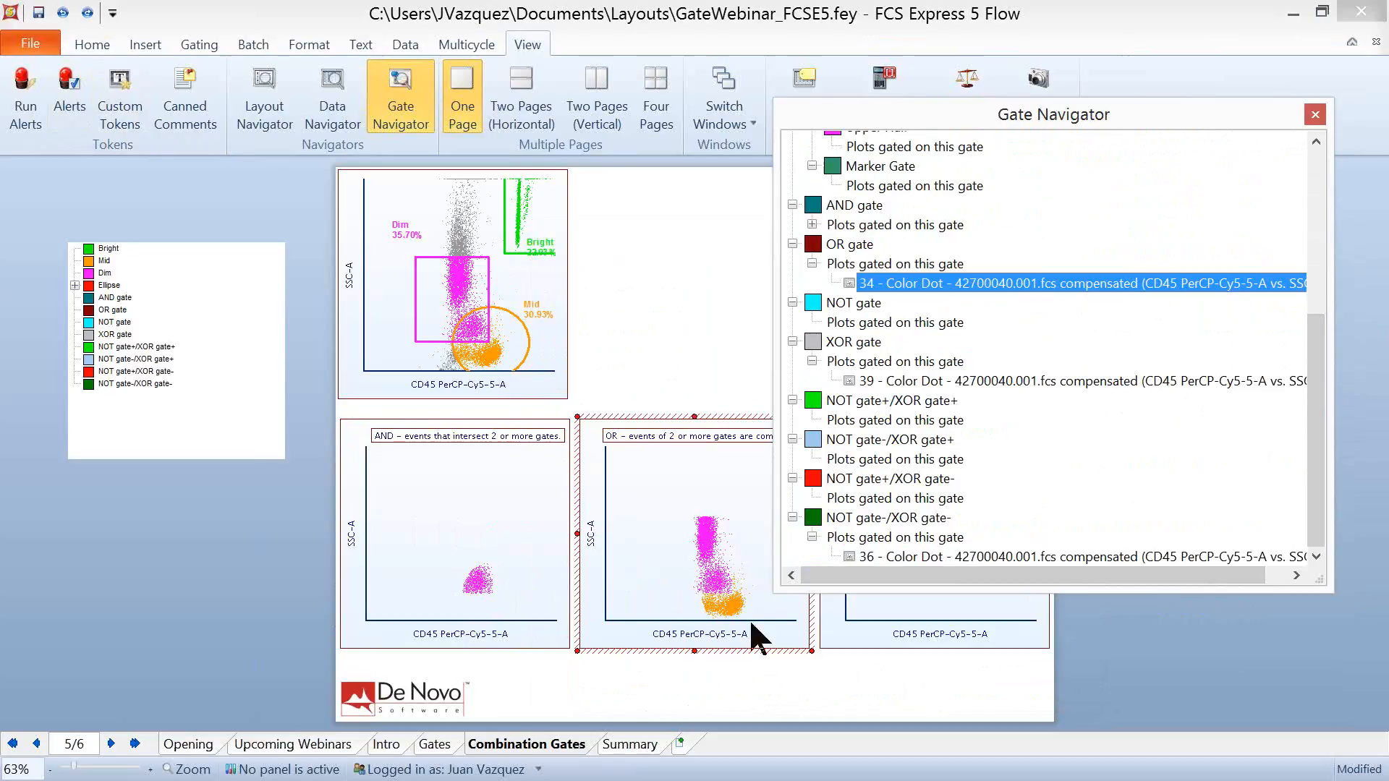
pyautogui.moveTo(1317, 387); pyautogui.dragTo(1318, 290)
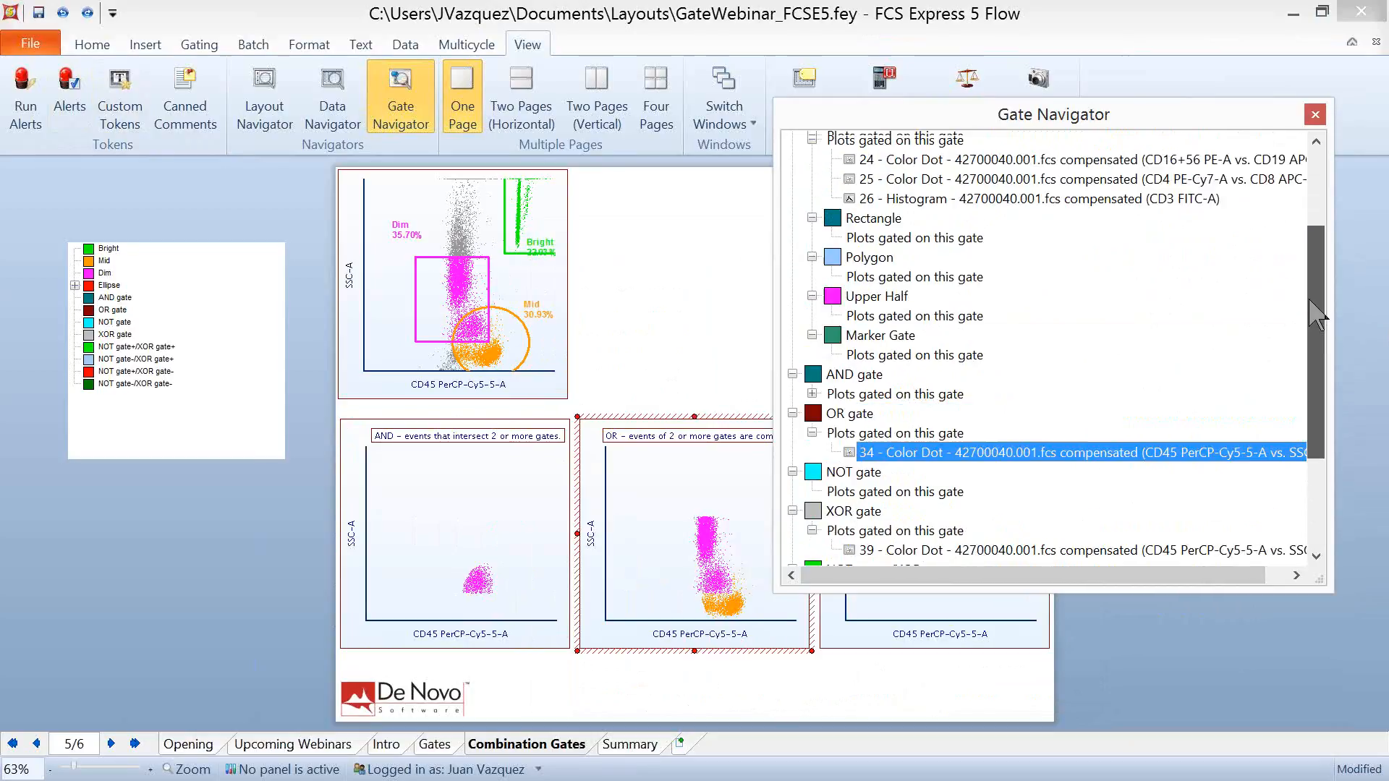
pyautogui.click(886, 205)
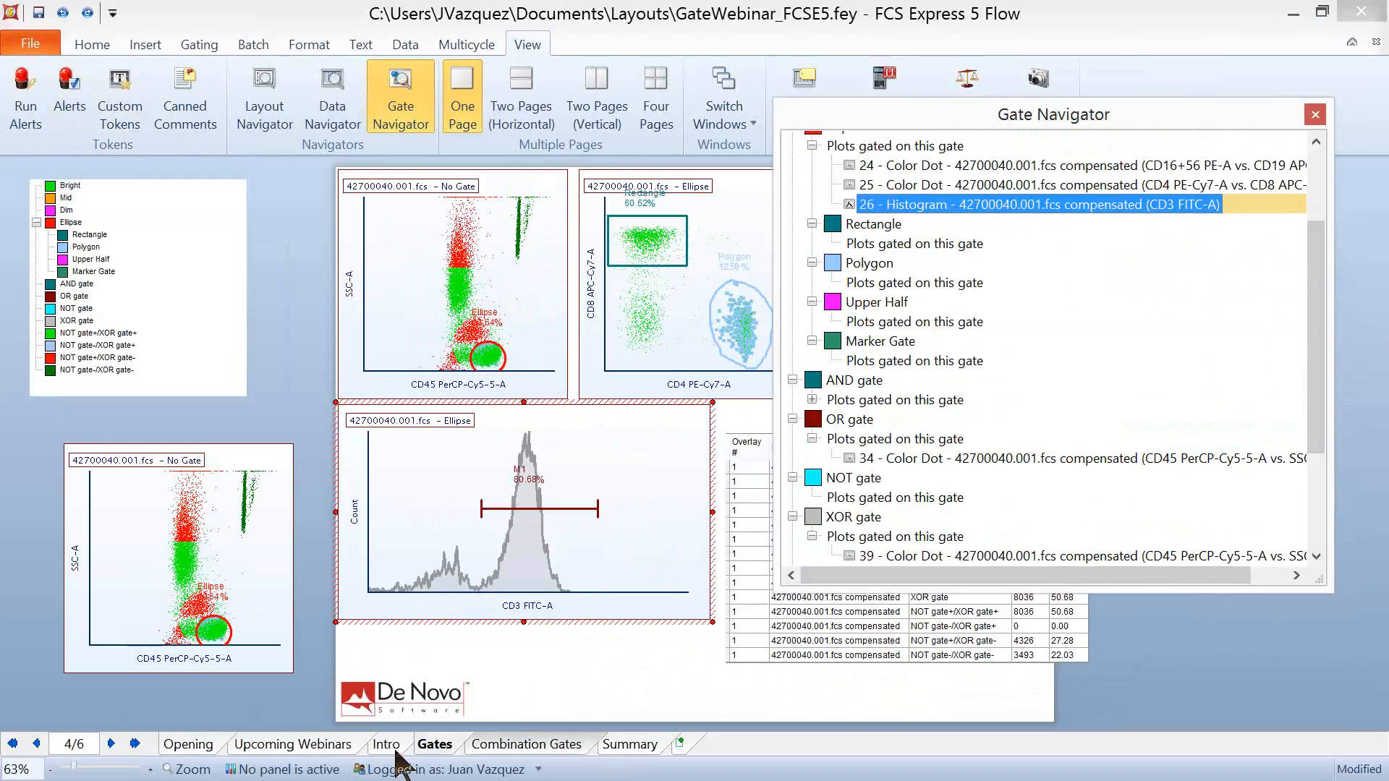
pyautogui.click(522, 743)
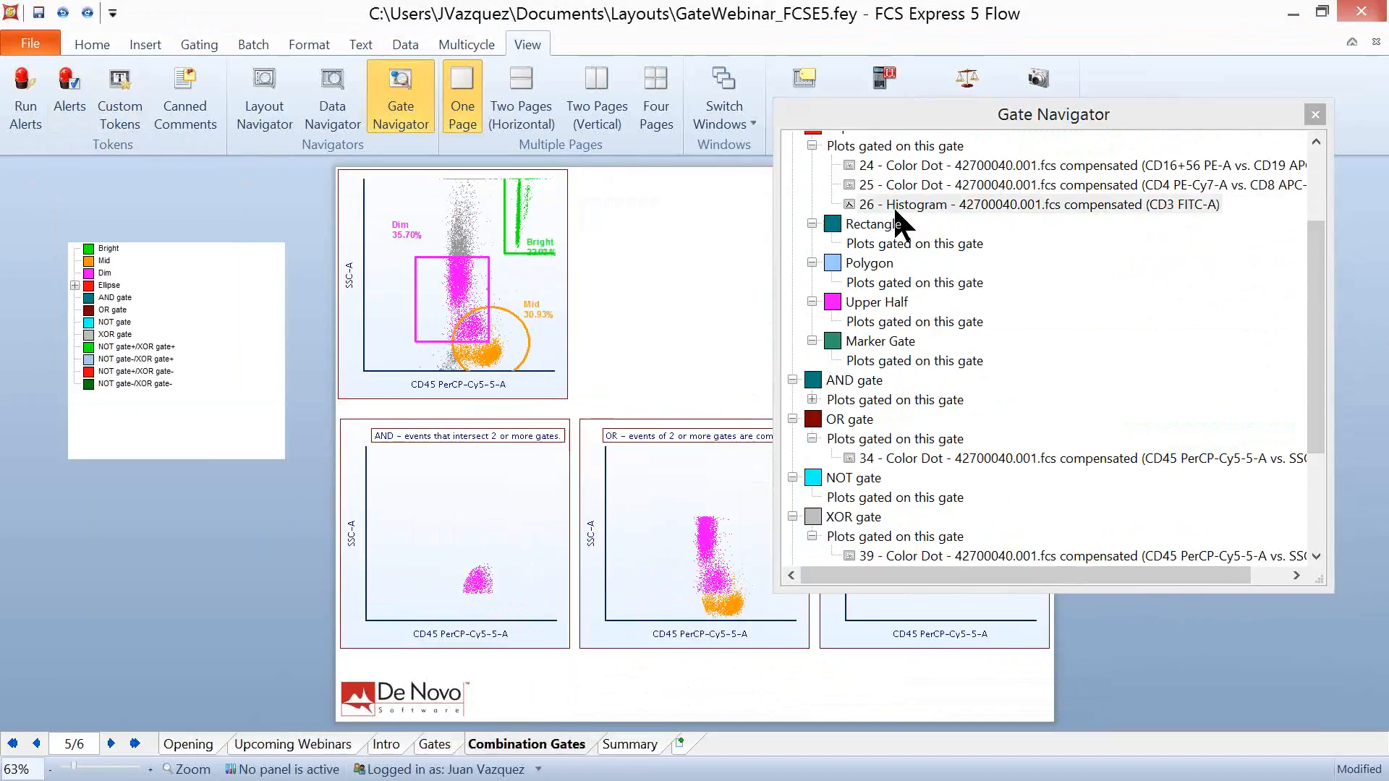
# - Place a copy of the CD3 FITC-A histogram from the Gate Navigator below the gate view, and undo it
pyautogui.click(898, 207)
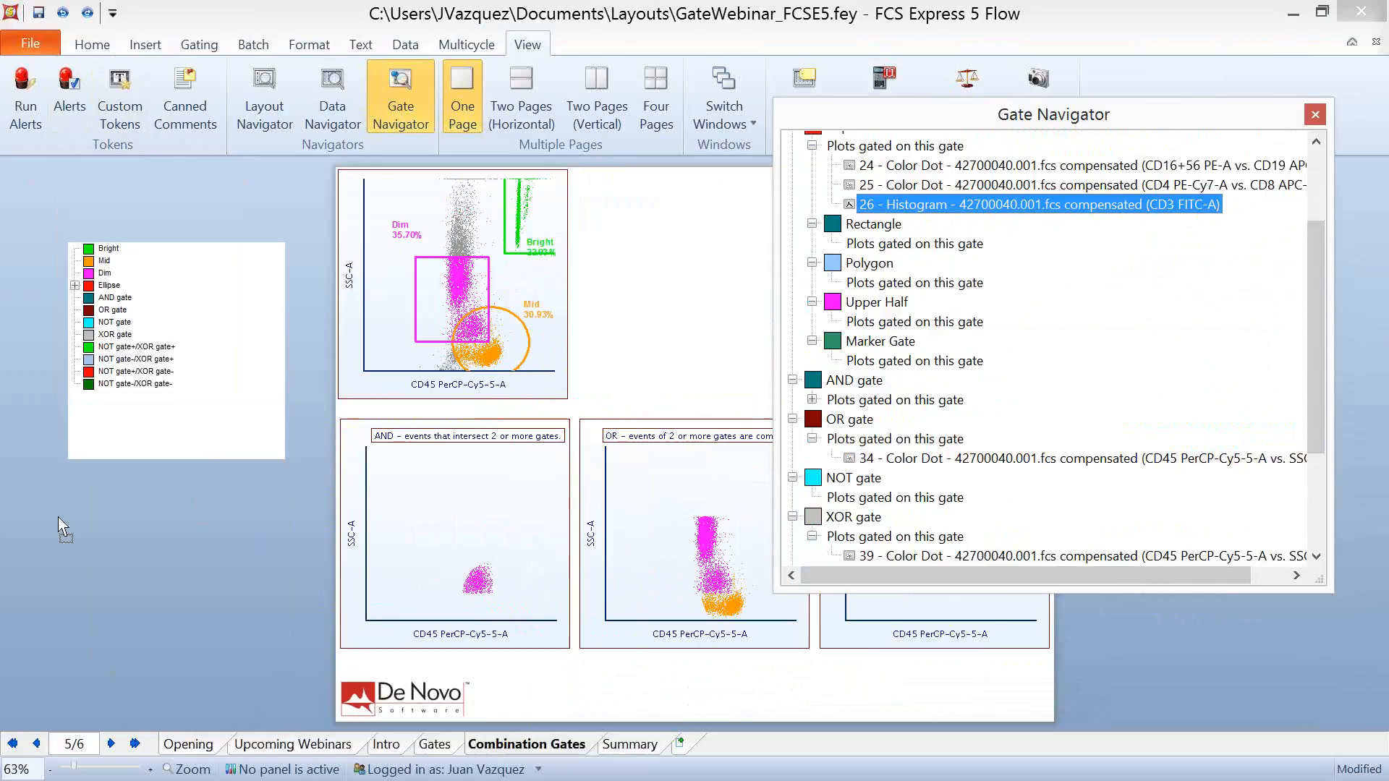
pyautogui.moveTo(57, 516); pyautogui.dragTo(58, 516)
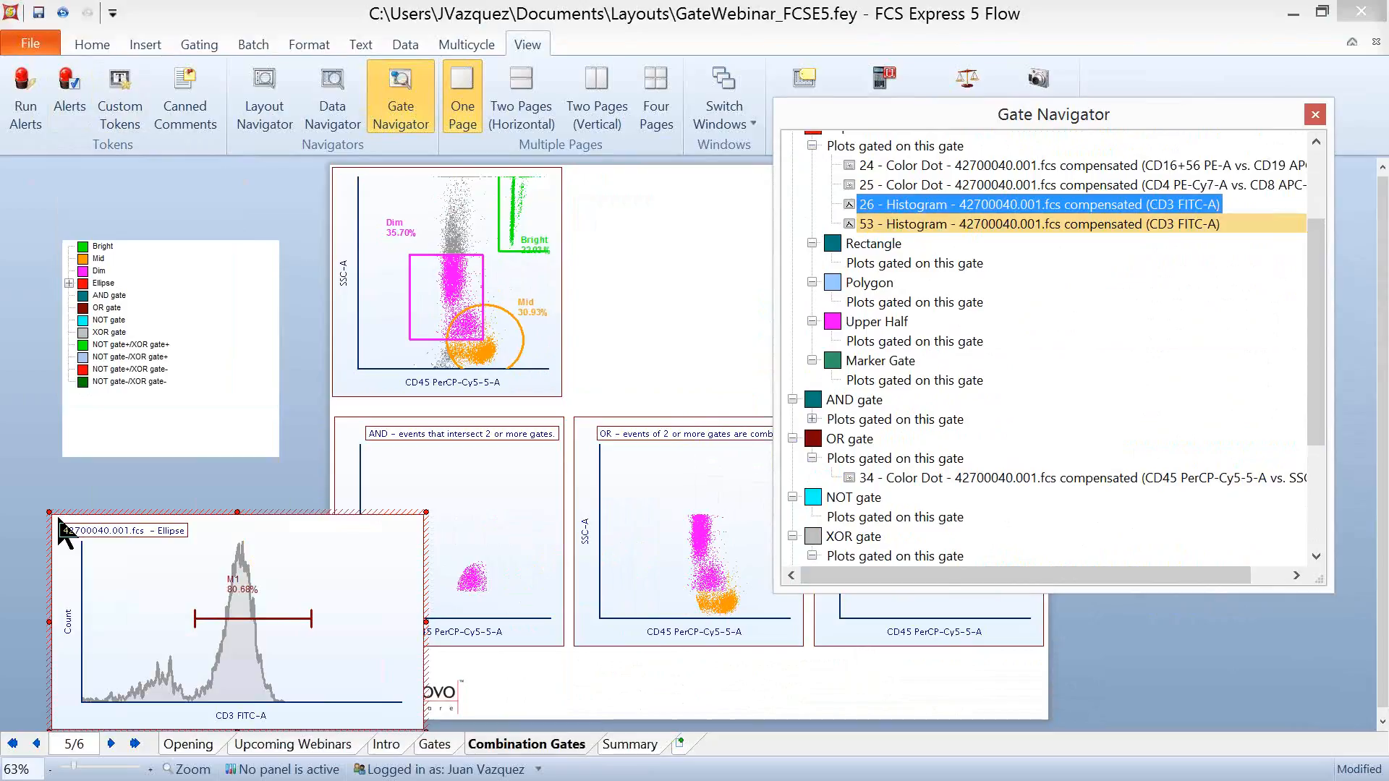
pyautogui.click(63, 12)
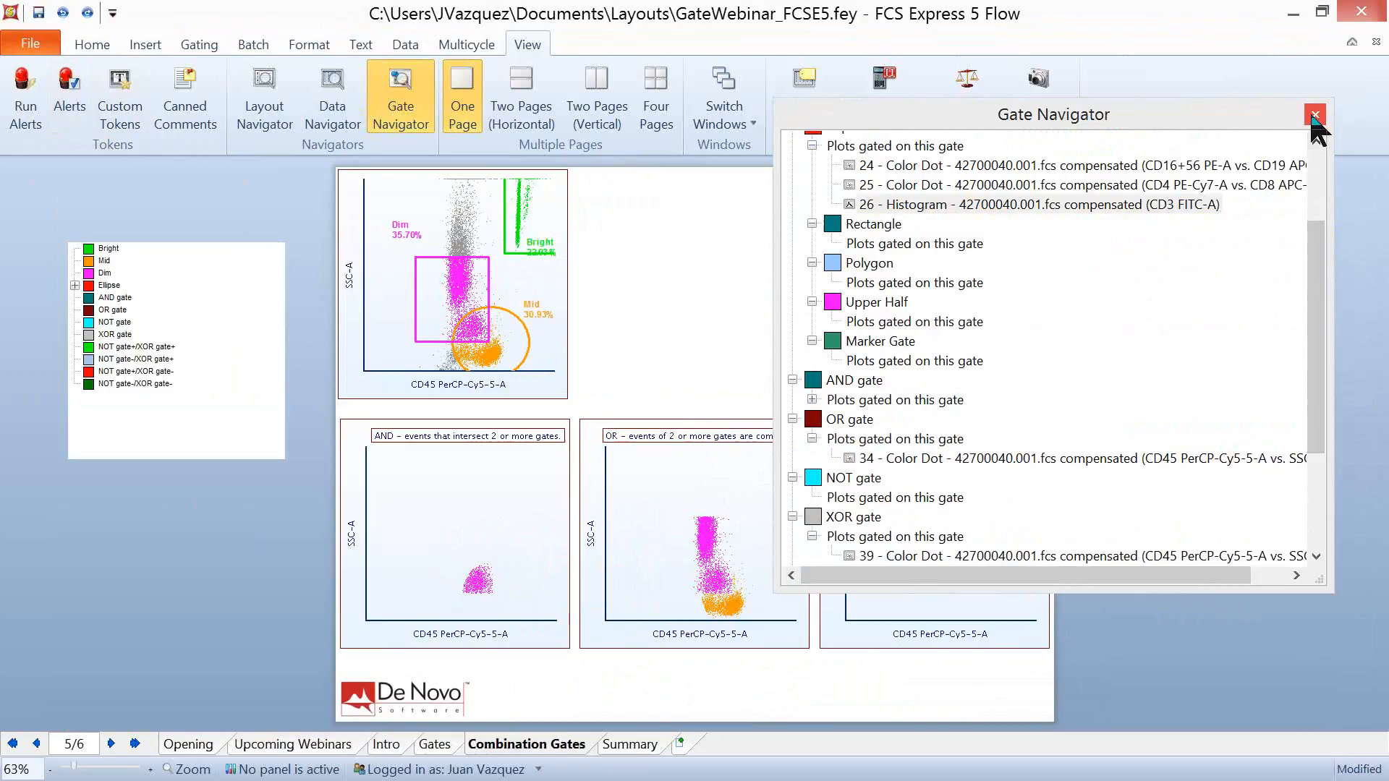
# - Dock the Gate Navigator along the workspace's right edge and set it to auto-hide
pyautogui.moveTo(1292, 592); pyautogui.dragTo(1292, 651)
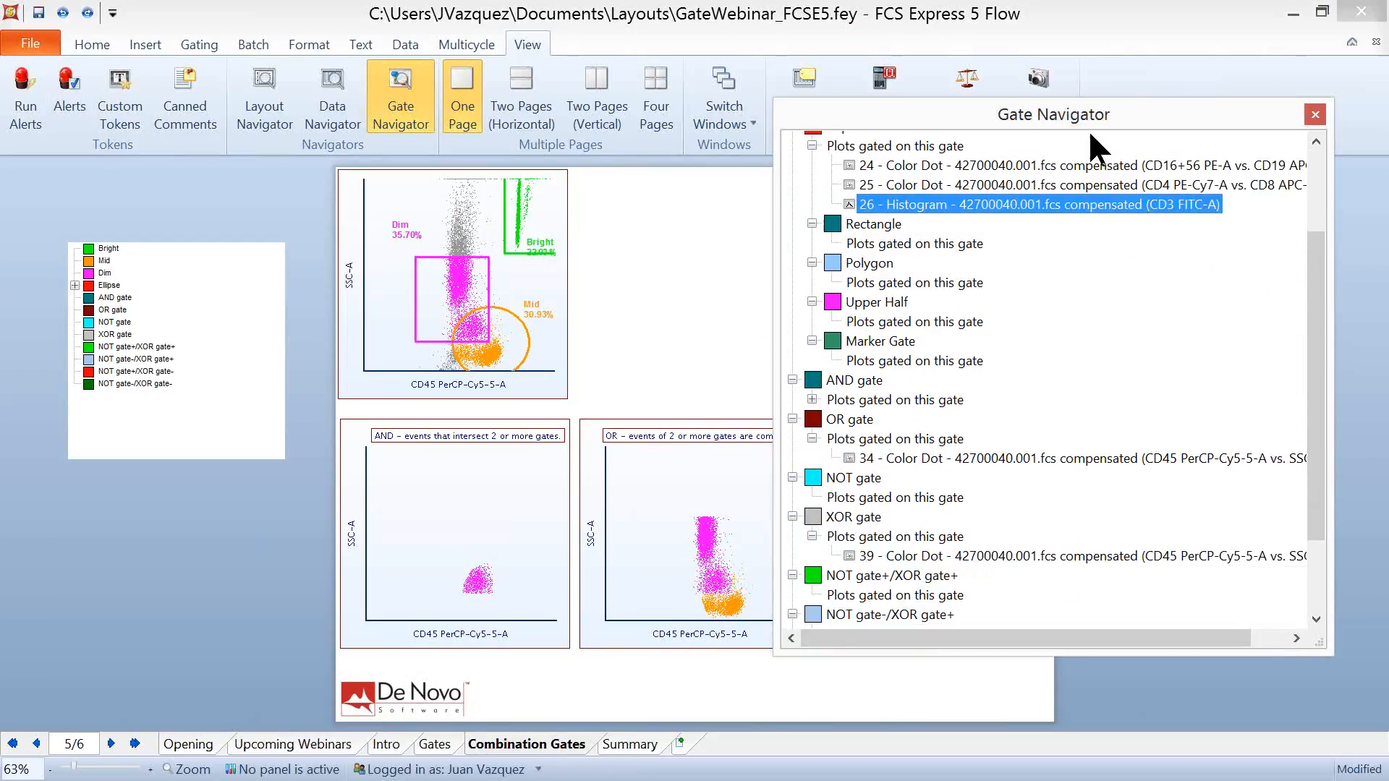
pyautogui.moveTo(1095, 111); pyautogui.dragTo(917, 110)
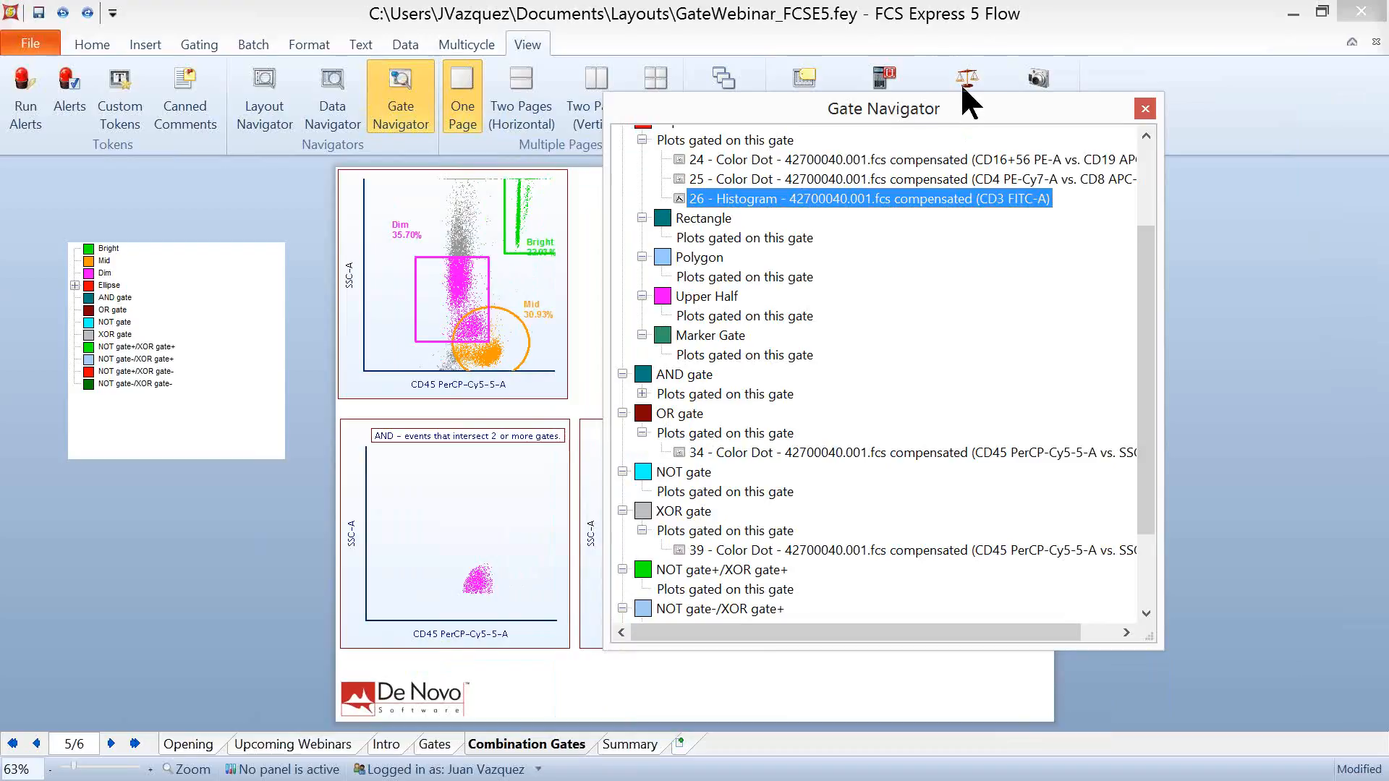
pyautogui.moveTo(947, 189); pyautogui.dragTo(715, 458)
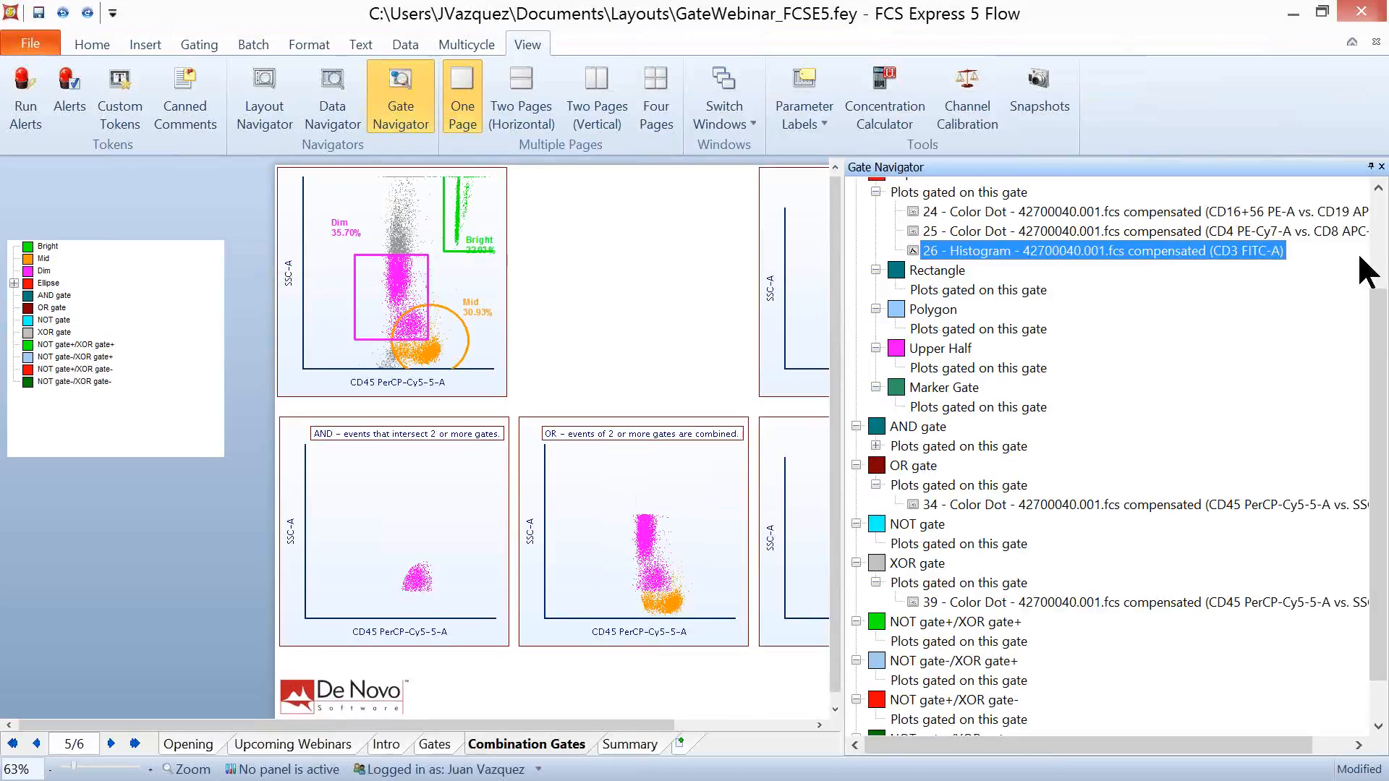
pyautogui.click(1370, 167)
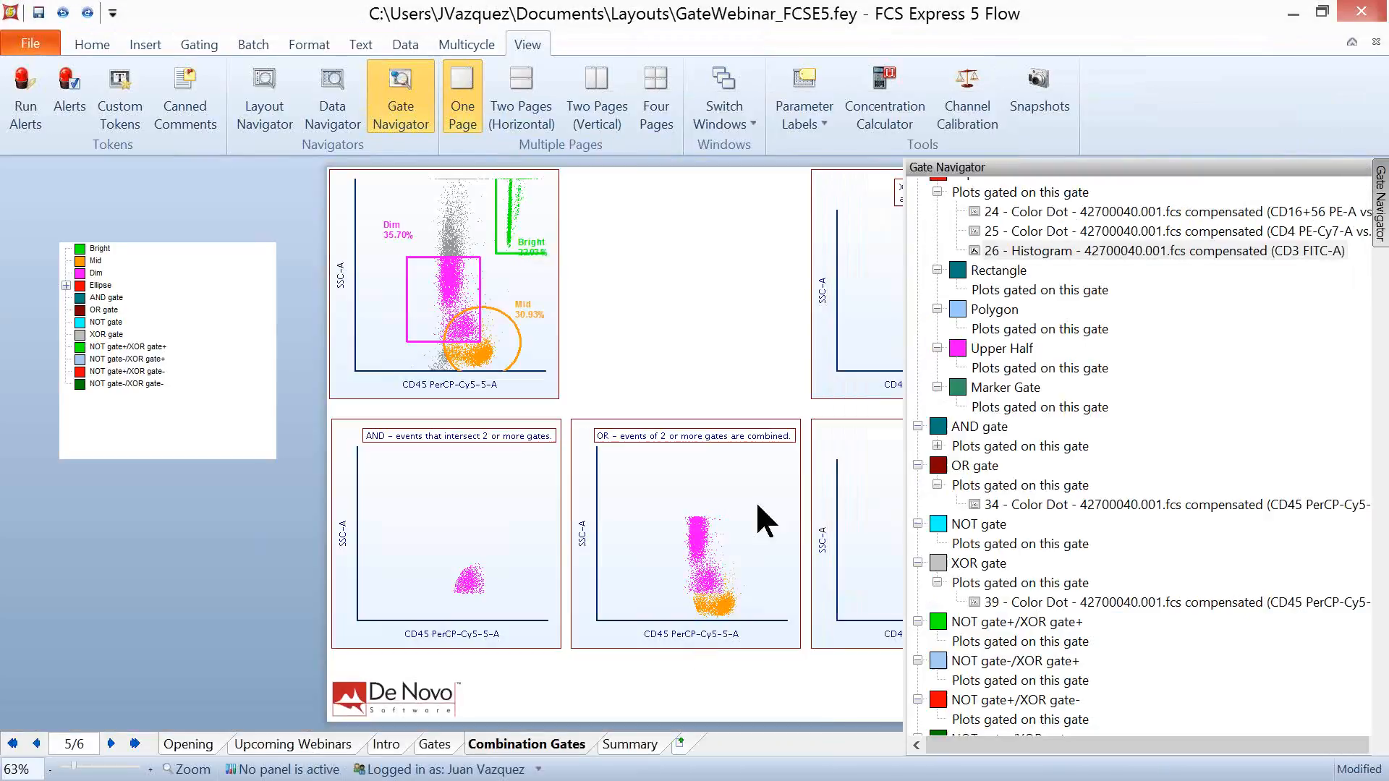
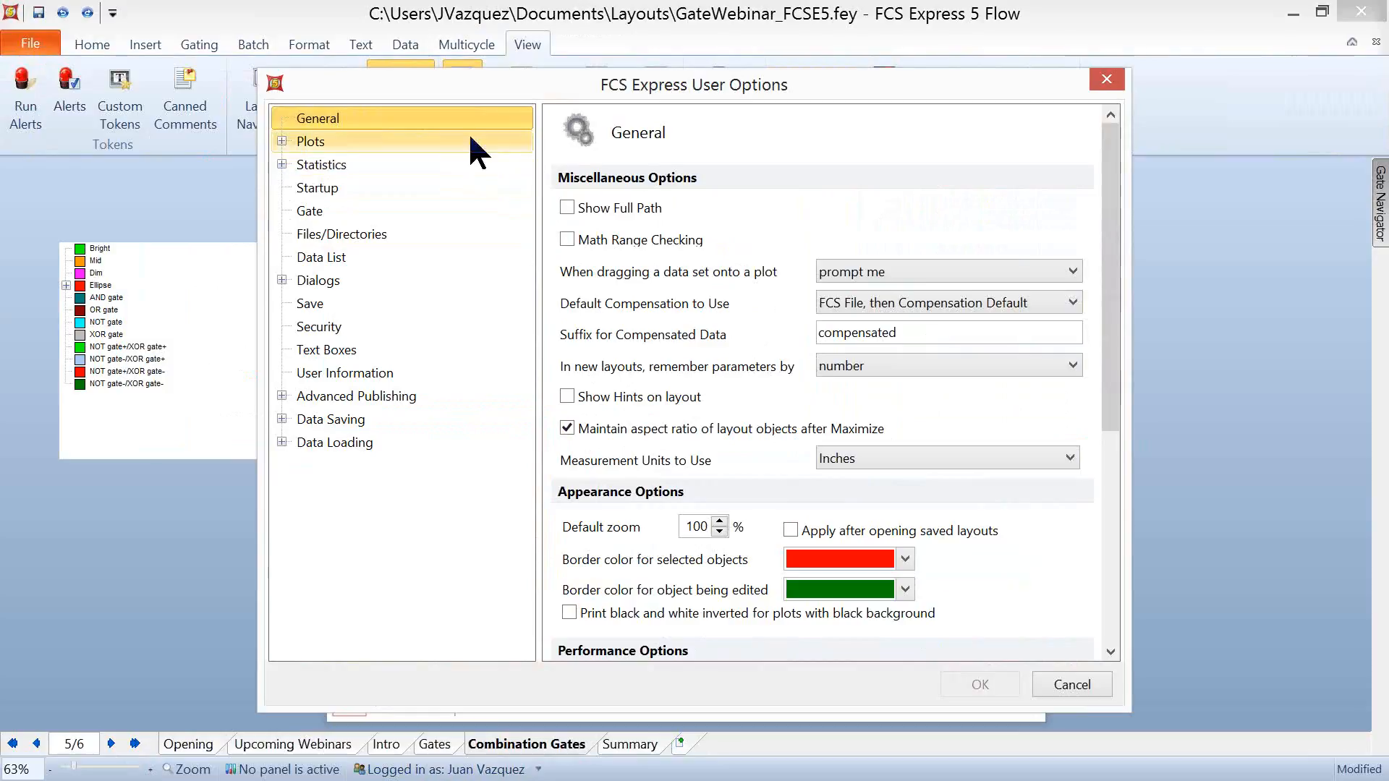
# - Open the default gate colors in the user options for gates and browse the color choices for gate 1
pyautogui.click(321, 220)
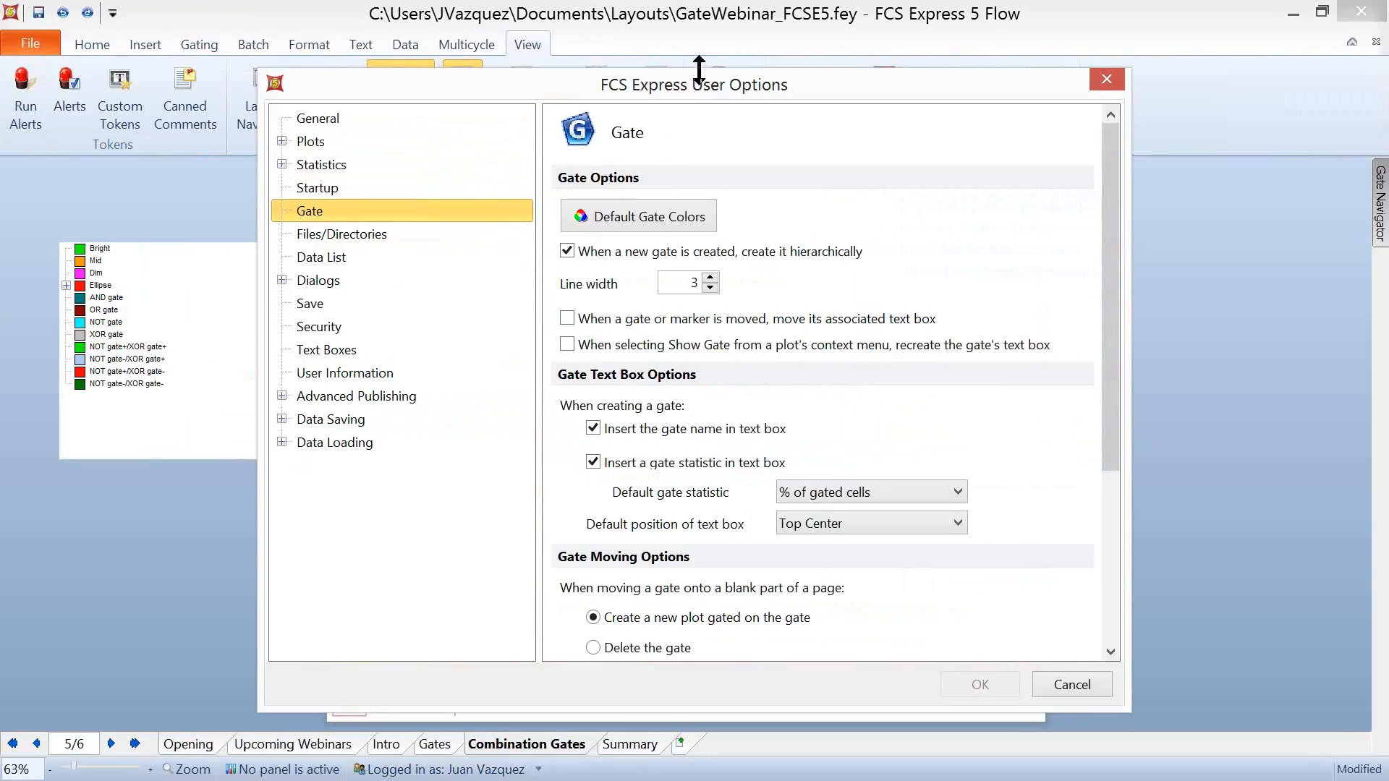
pyautogui.moveTo(707, 69); pyautogui.dragTo(707, 9)
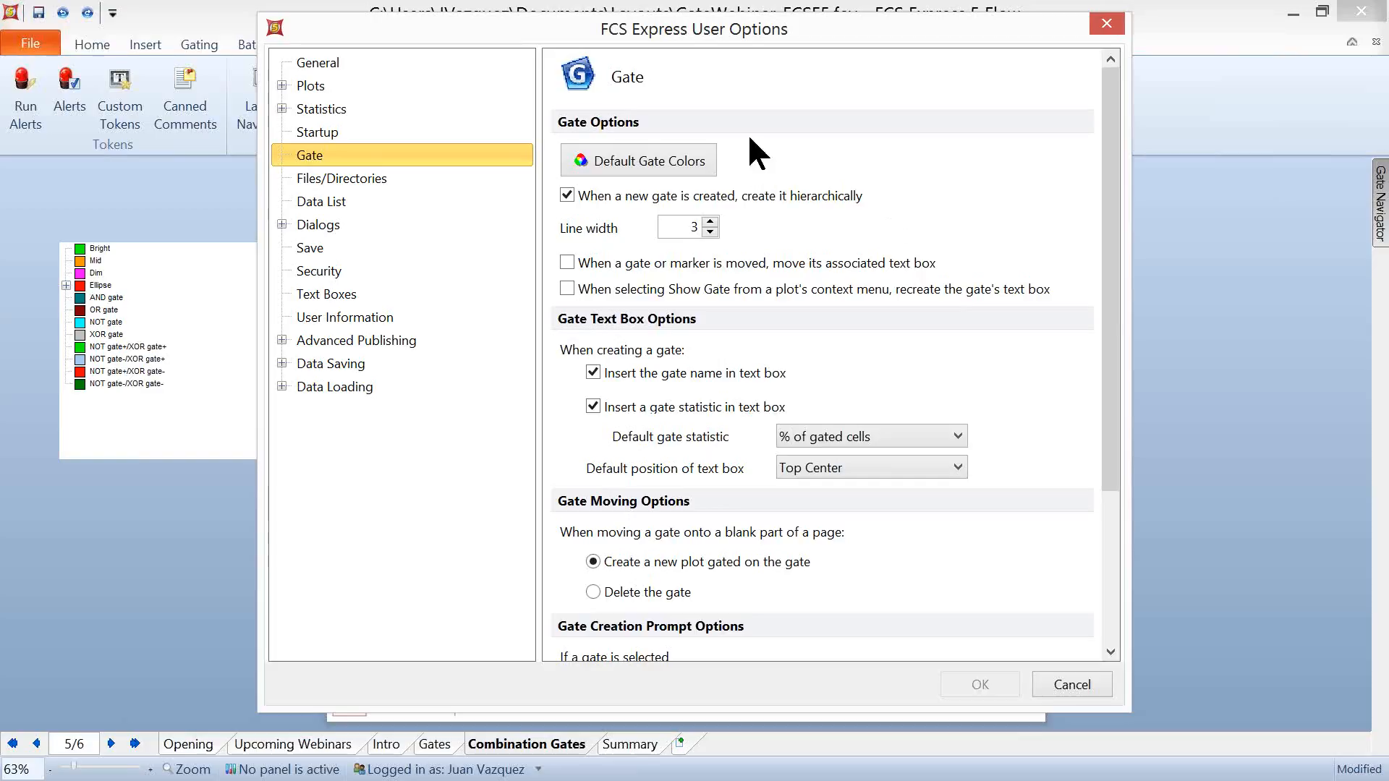
pyautogui.click(628, 166)
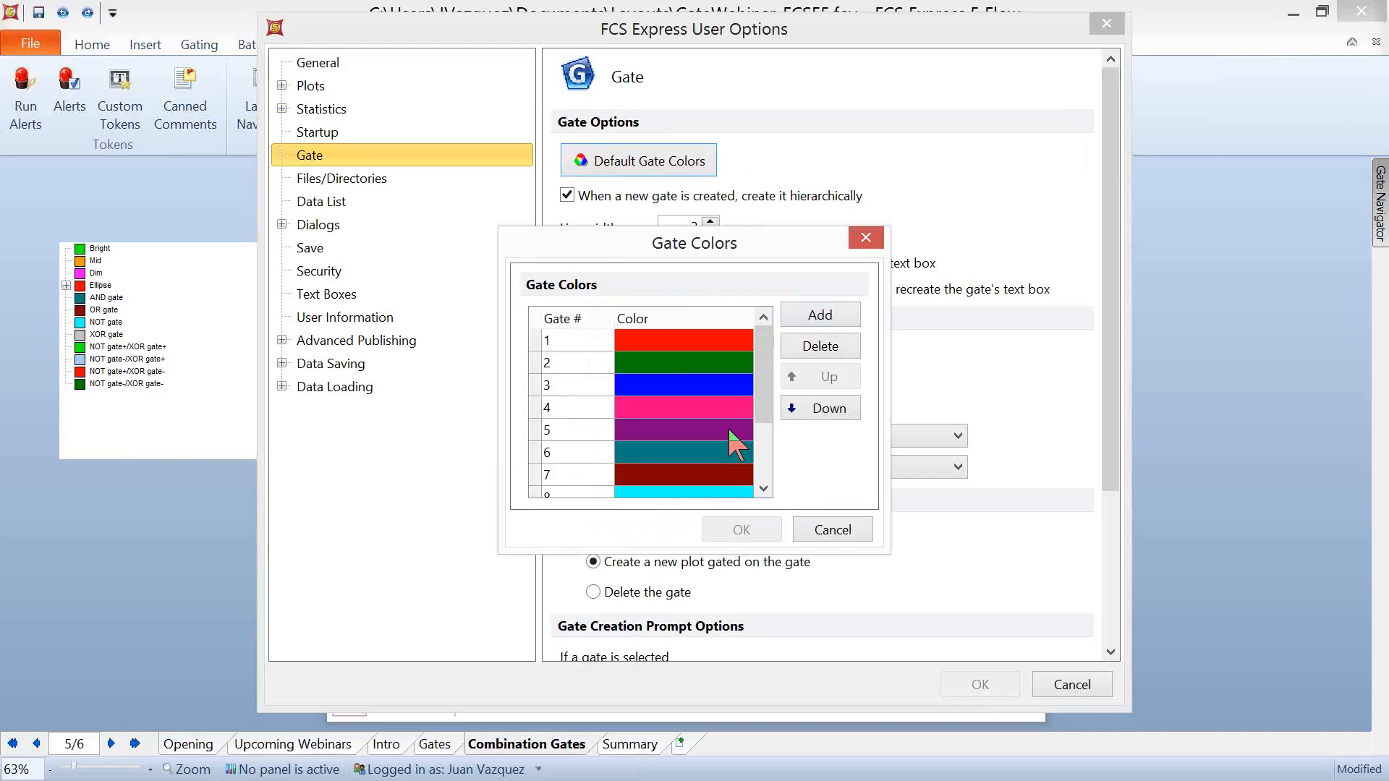
pyautogui.click(707, 340)
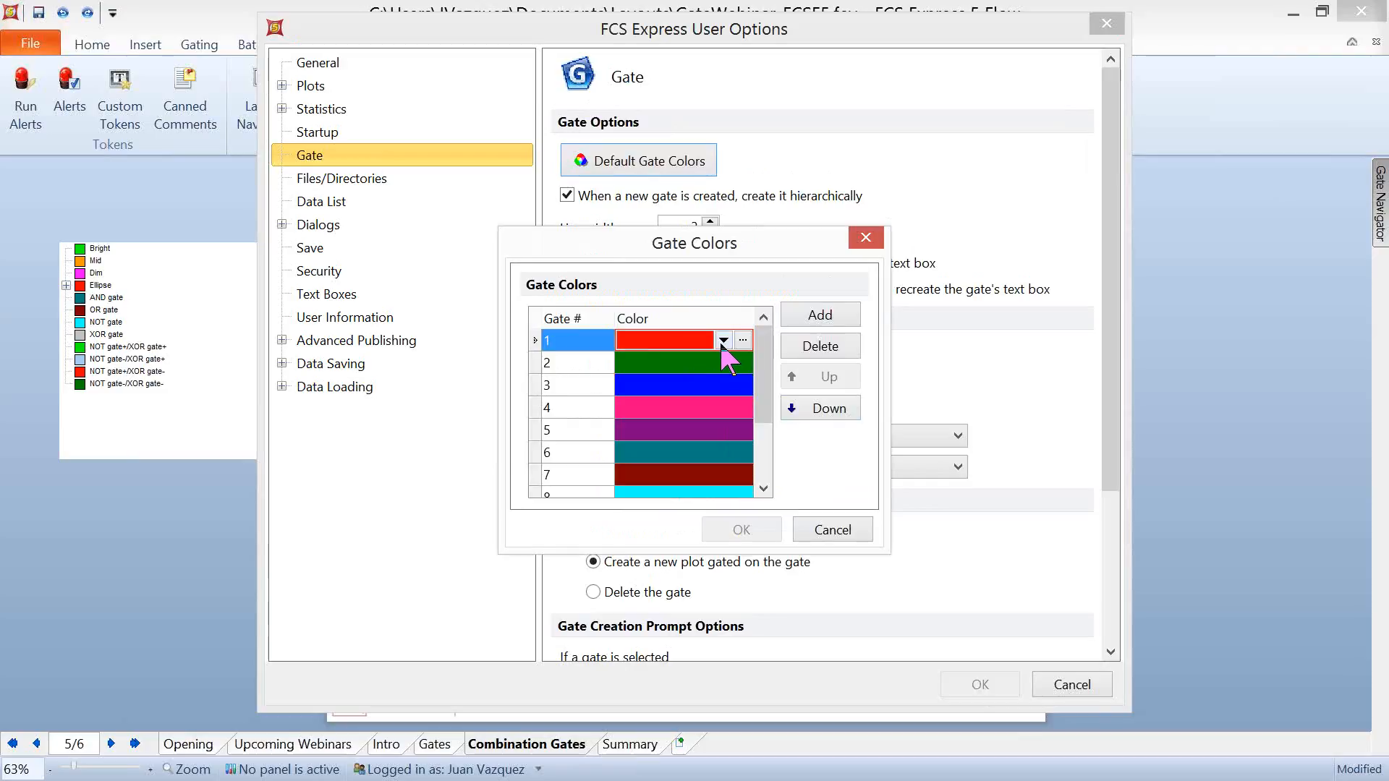
pyautogui.click(723, 341)
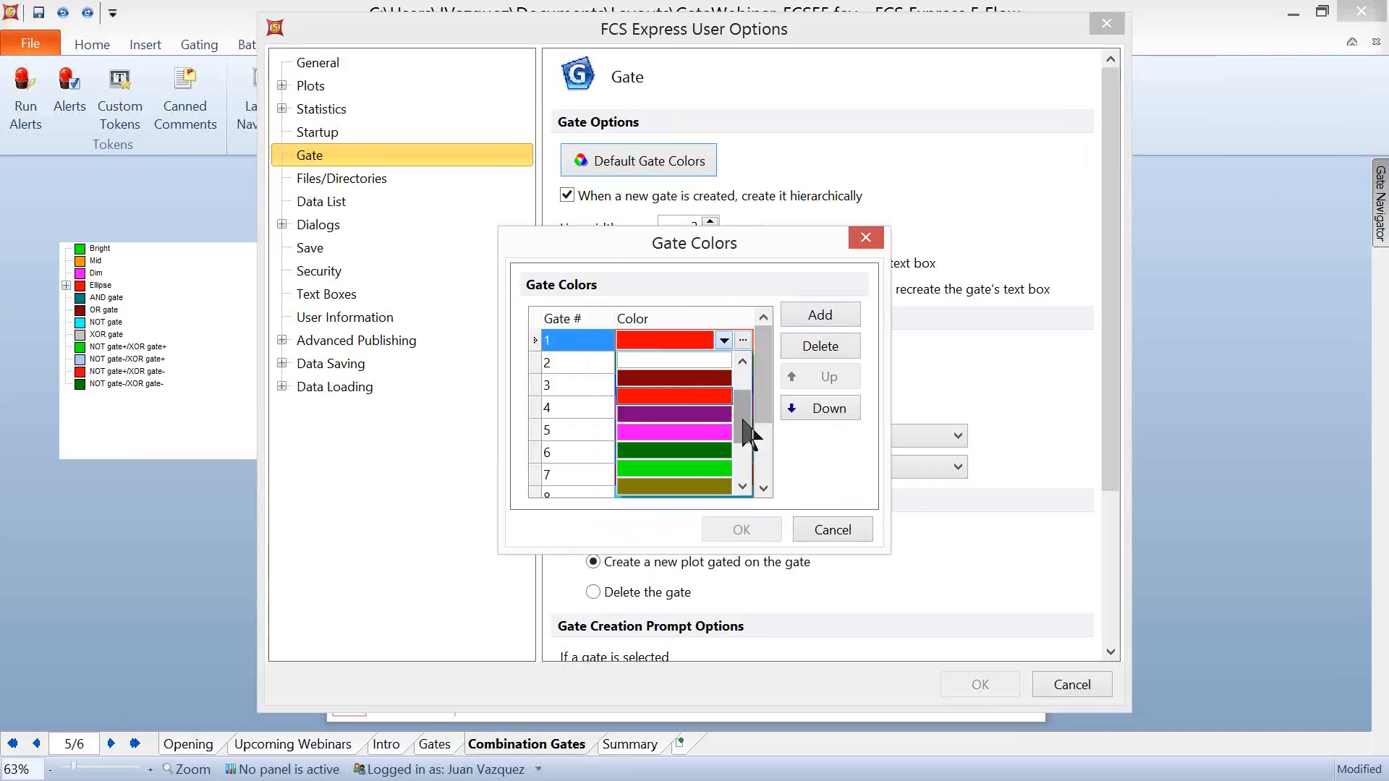
pyautogui.moveTo(738, 415); pyautogui.dragTo(736, 372)
pyautogui.click(773, 256)
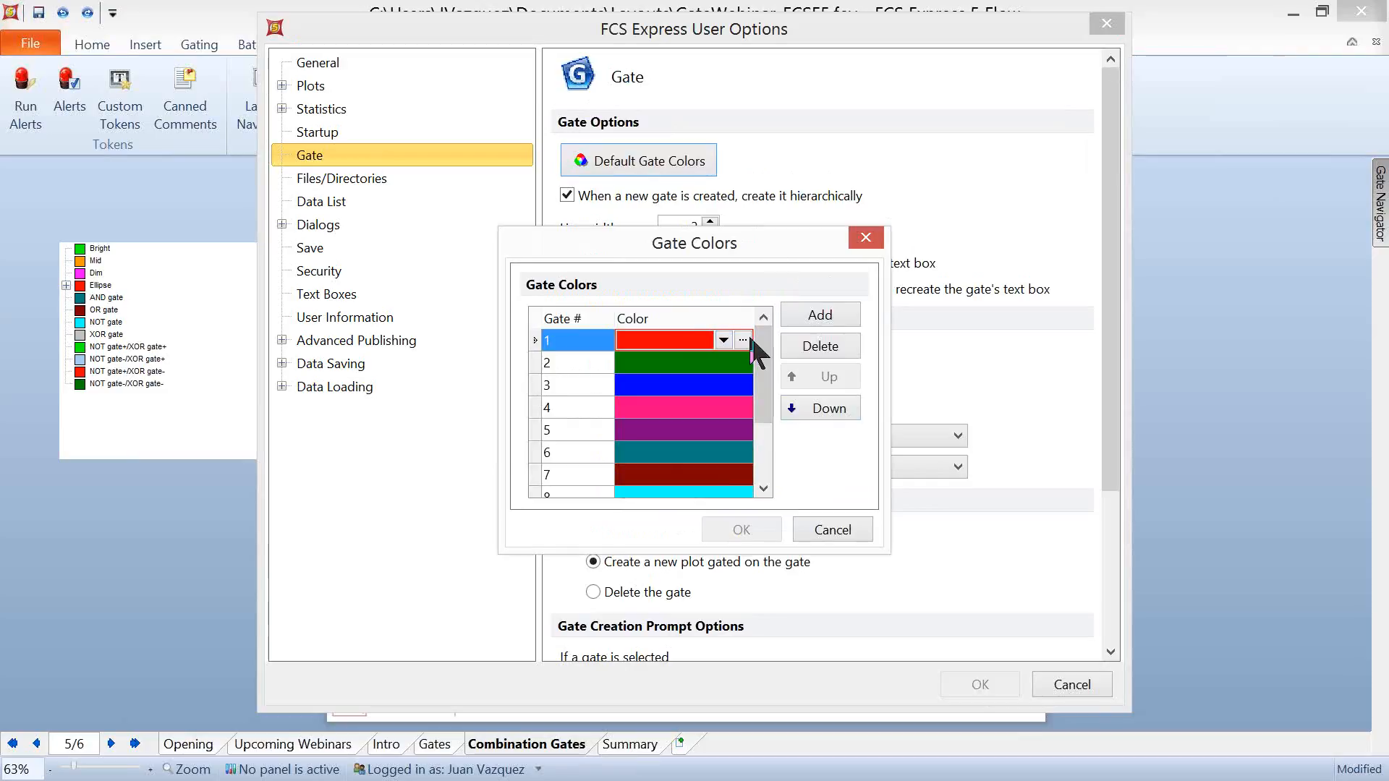
pyautogui.click(742, 340)
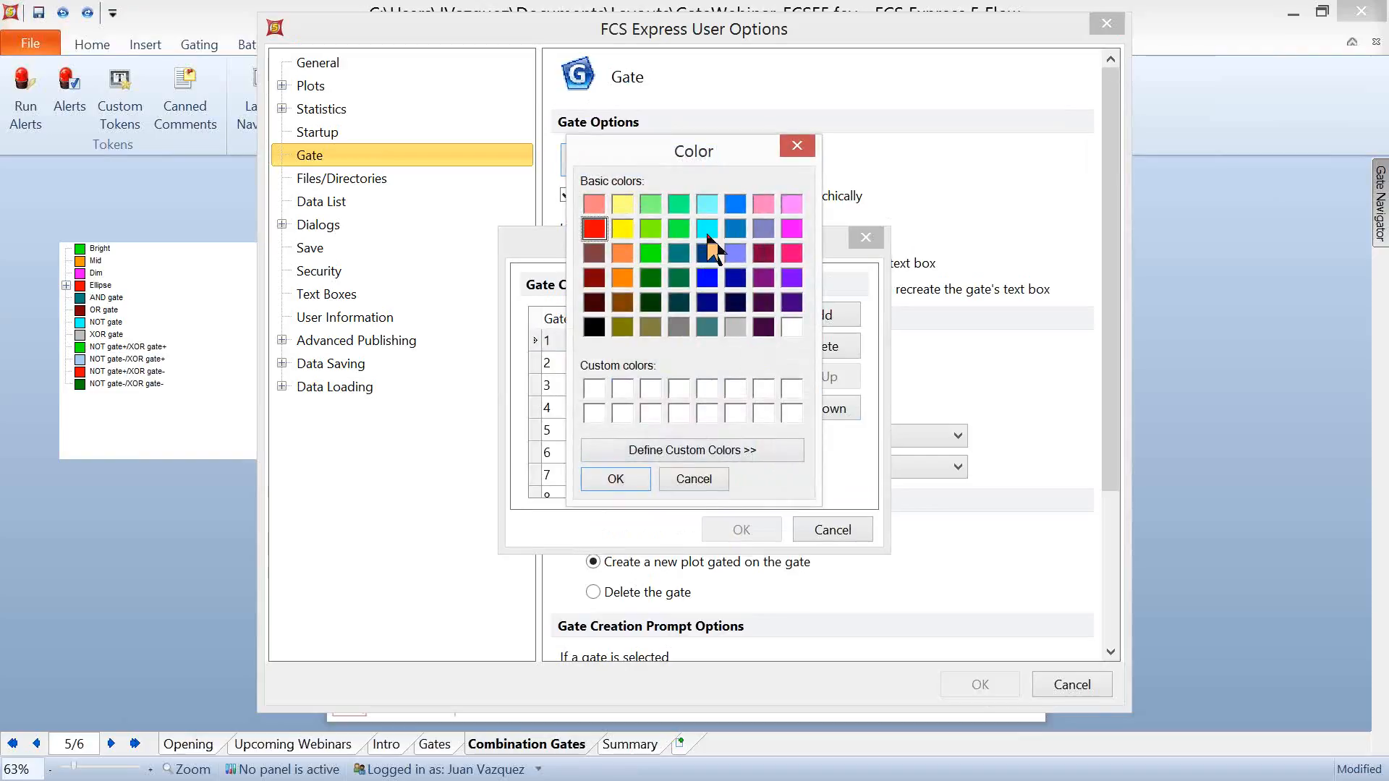
pyautogui.click(690, 479)
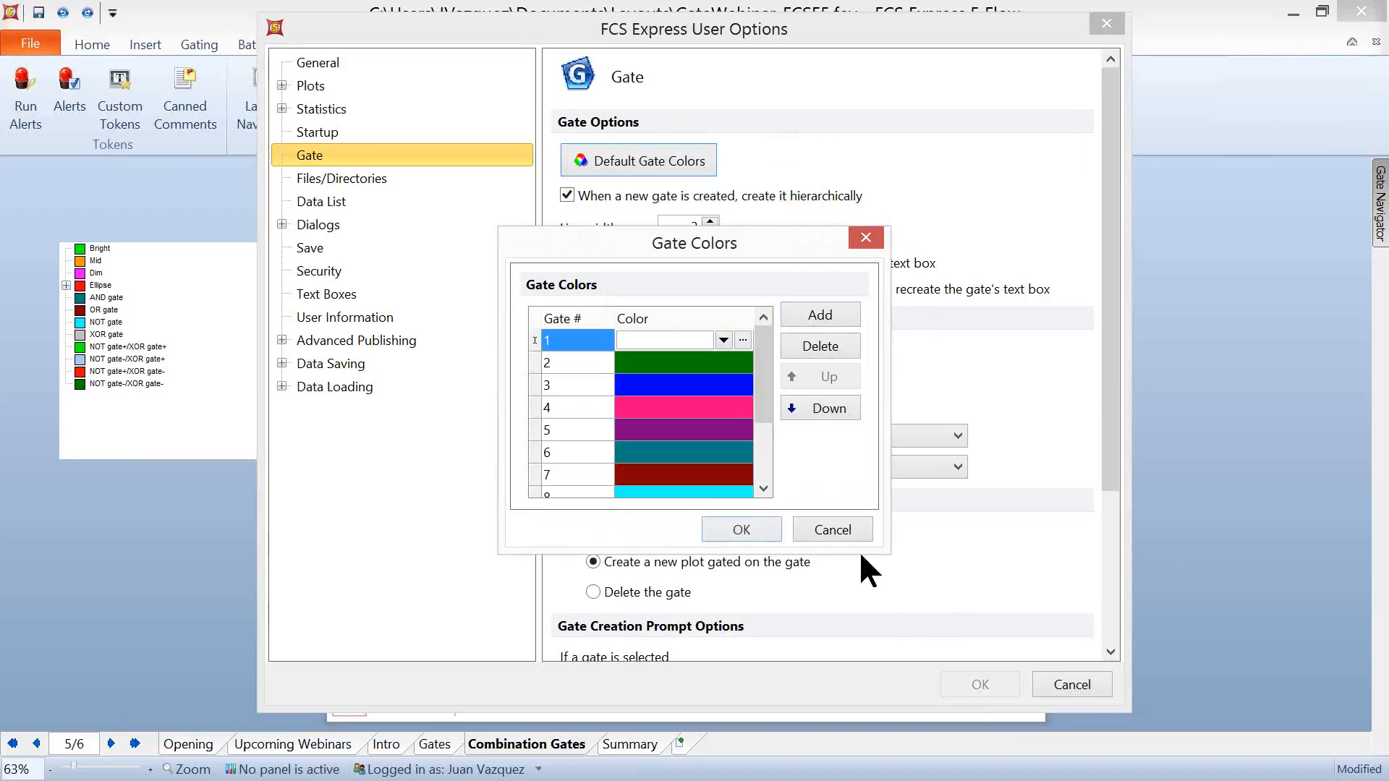
# - Try moving the green gate 2 color down to position 5 in the default gate colors, and discard the changes
pyautogui.click(579, 361)
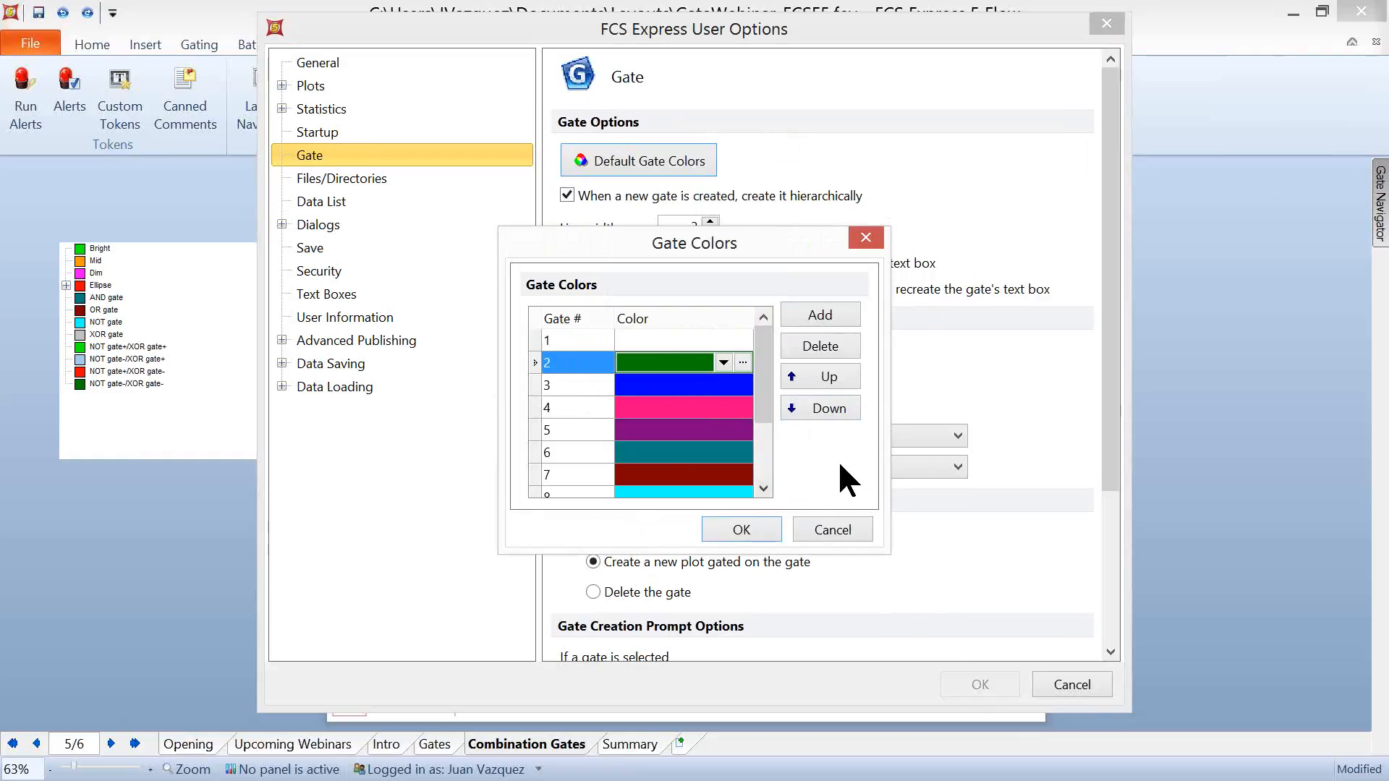
pyautogui.click(810, 409)
pyautogui.click(810, 409)
pyautogui.click(809, 409)
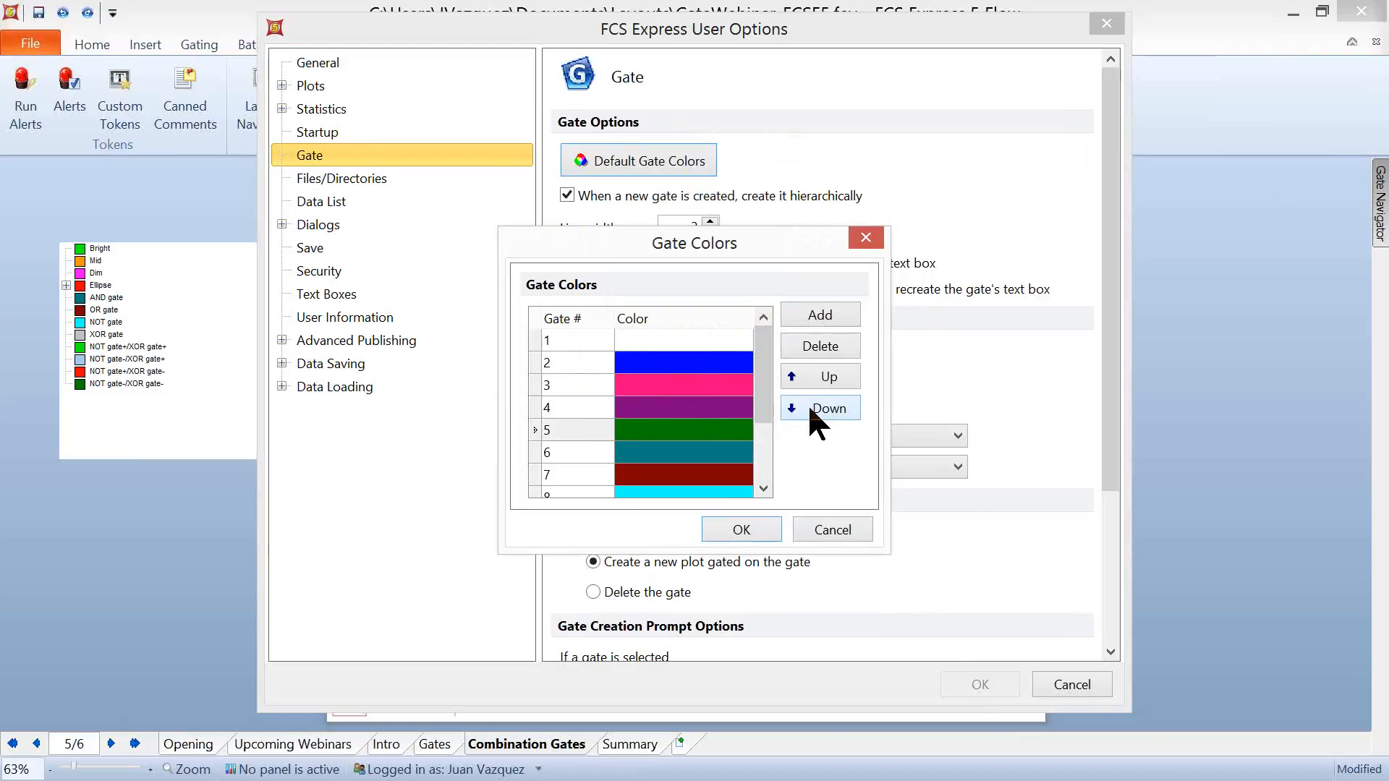
pyautogui.click(832, 530)
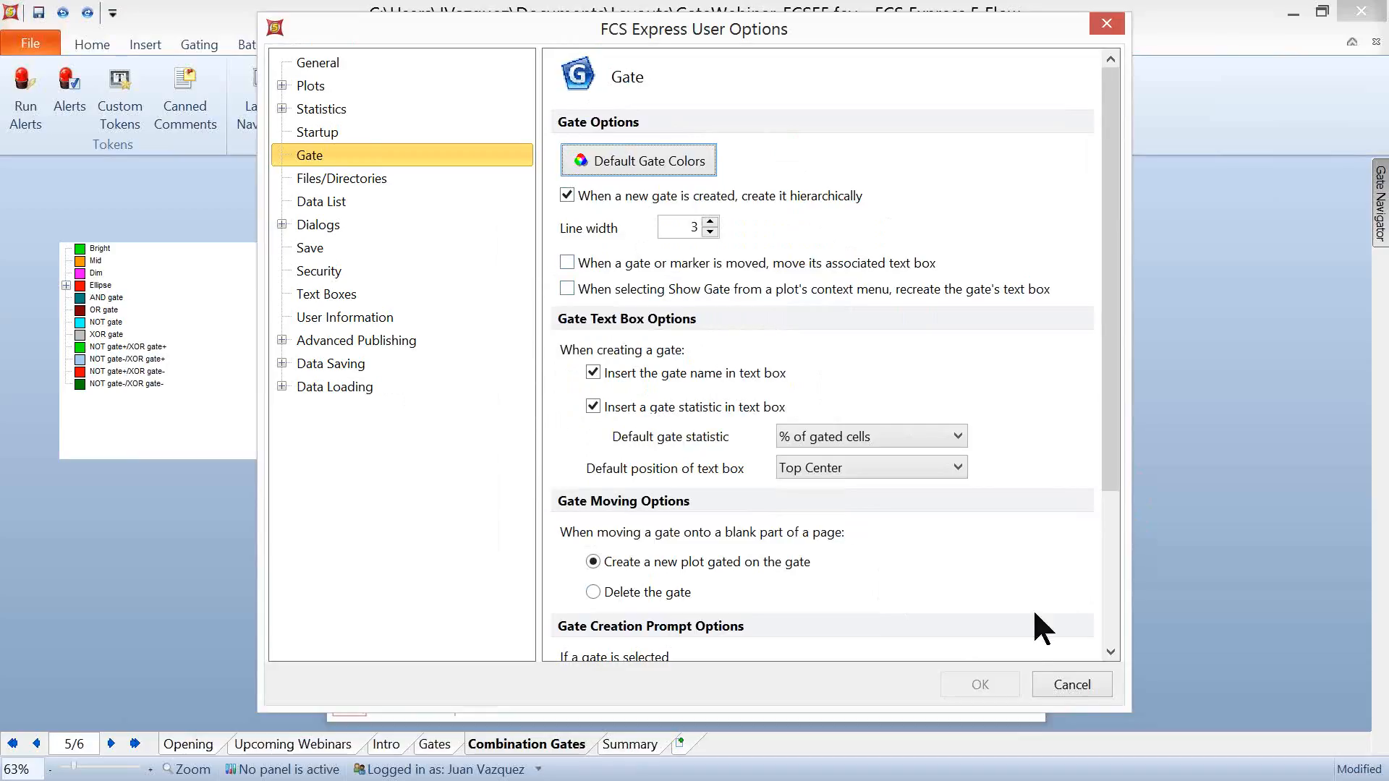
pyautogui.click(1072, 684)
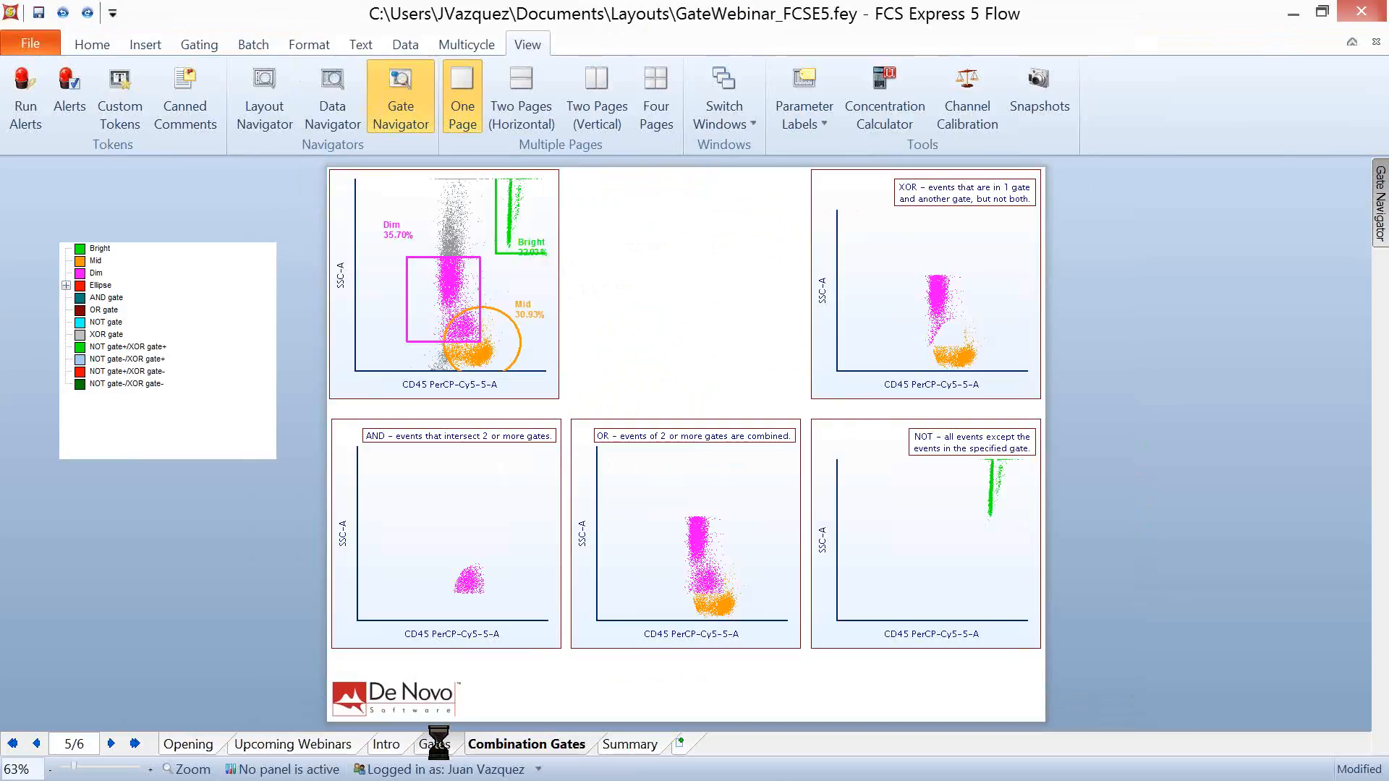
# - On the Gates page, move the Ellipse gate's text box into the empty area above and right of the ellipse in the CD45 PerCP-Cy5-5-A plot
pyautogui.click(436, 744)
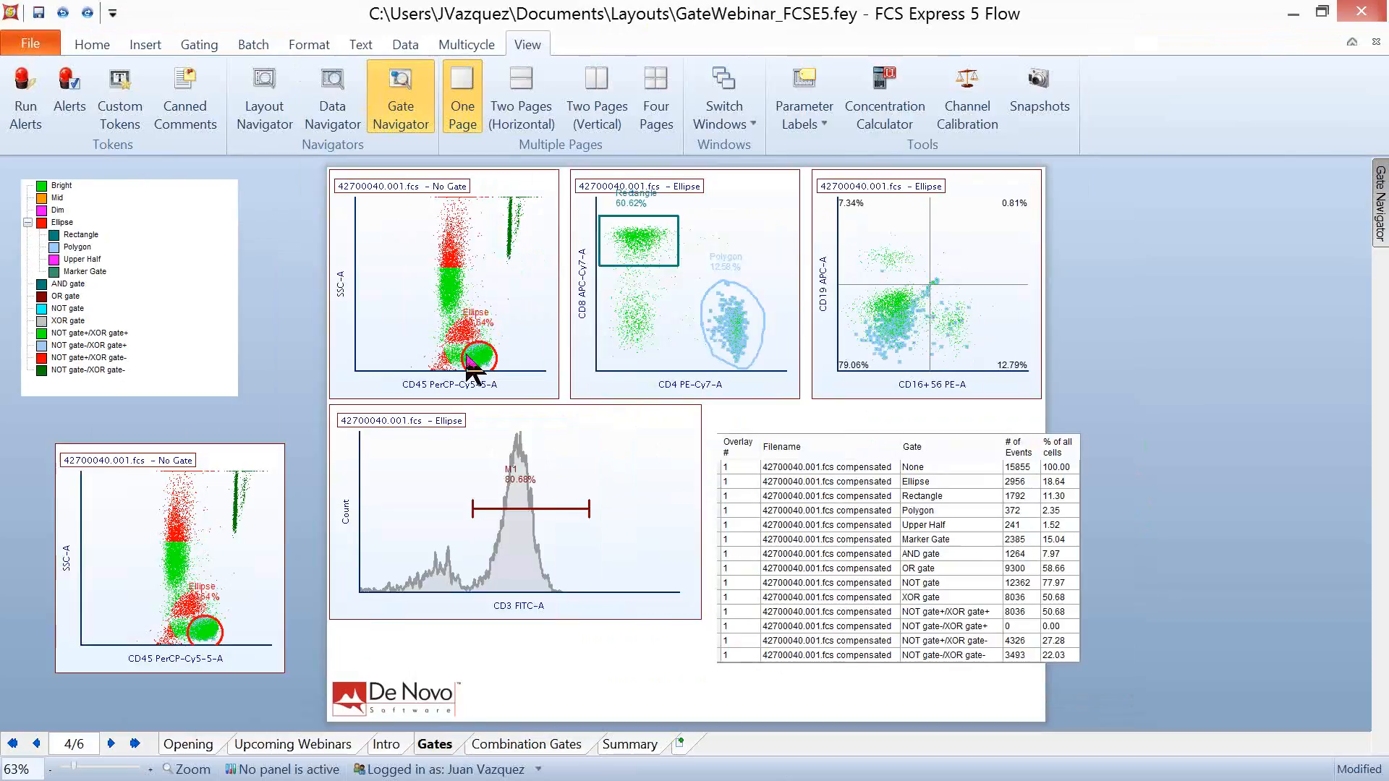
pyautogui.click(510, 334)
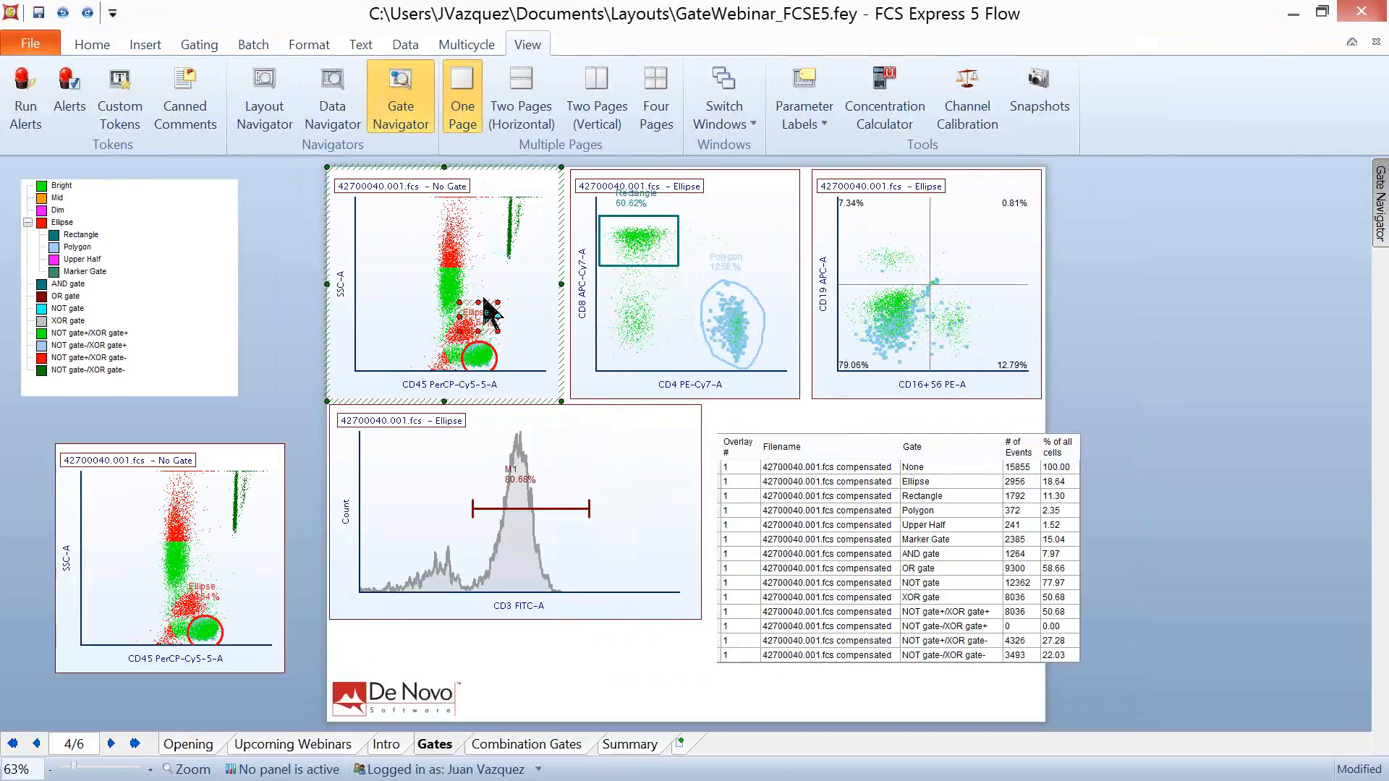
pyautogui.moveTo(487, 302); pyautogui.dragTo(539, 319)
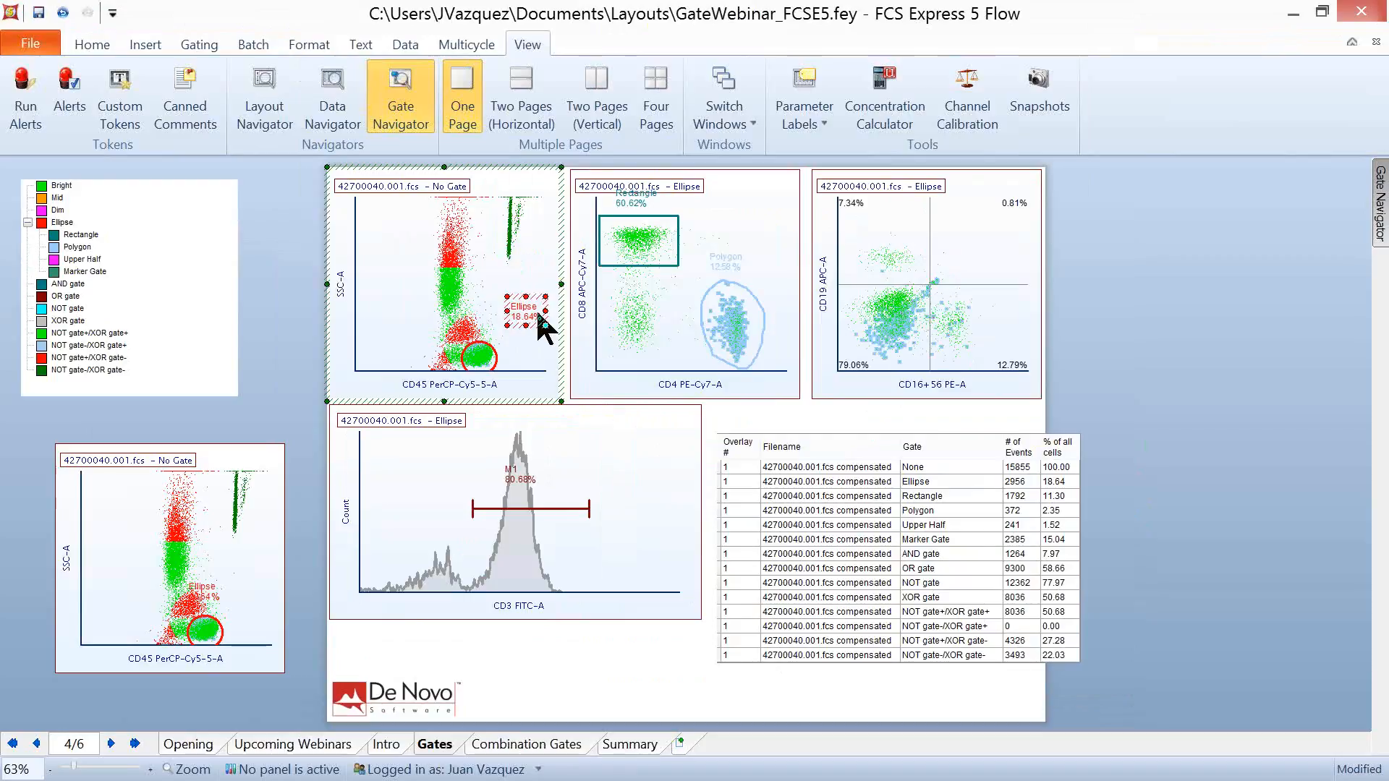
# - Examine the gate text box options for default statistic and text box position in the user options, and close them without changes
pyautogui.click(478, 770)
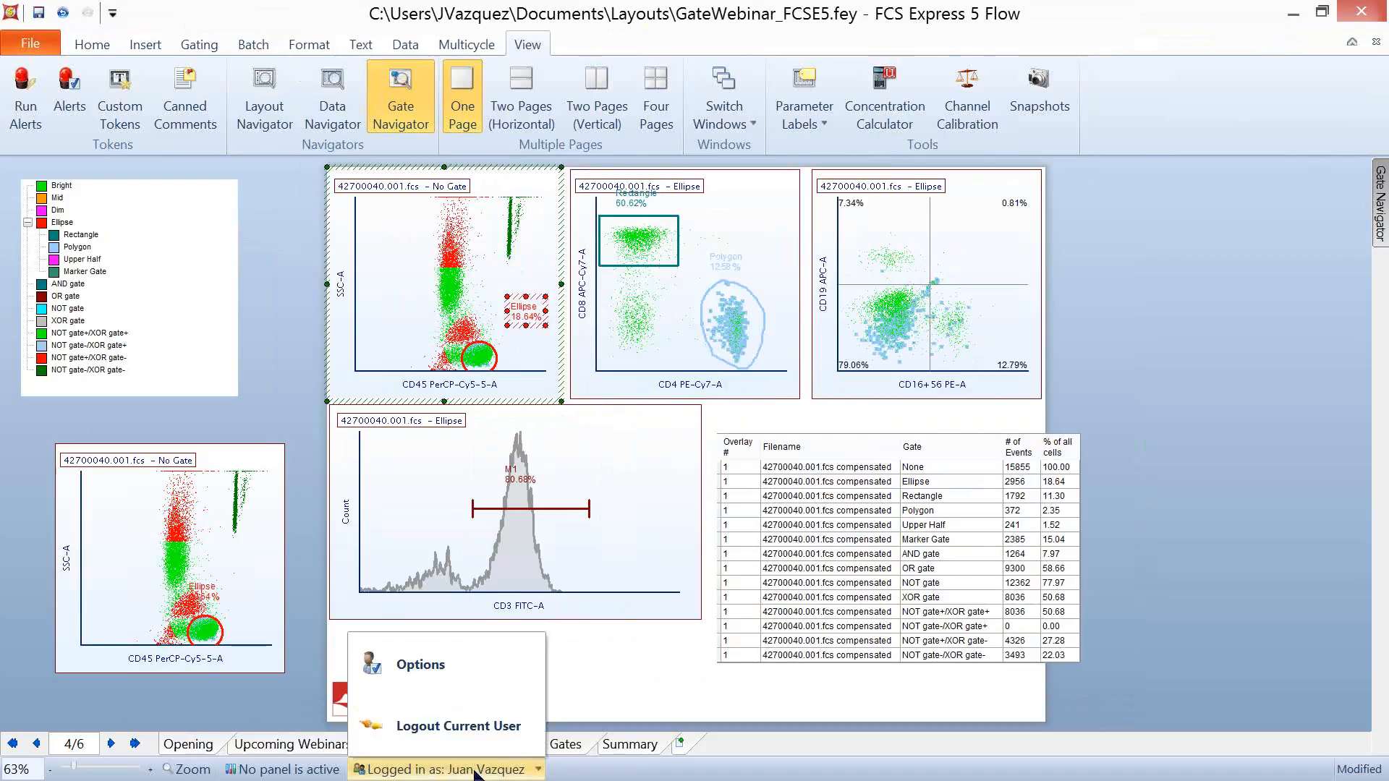
pyautogui.click(447, 678)
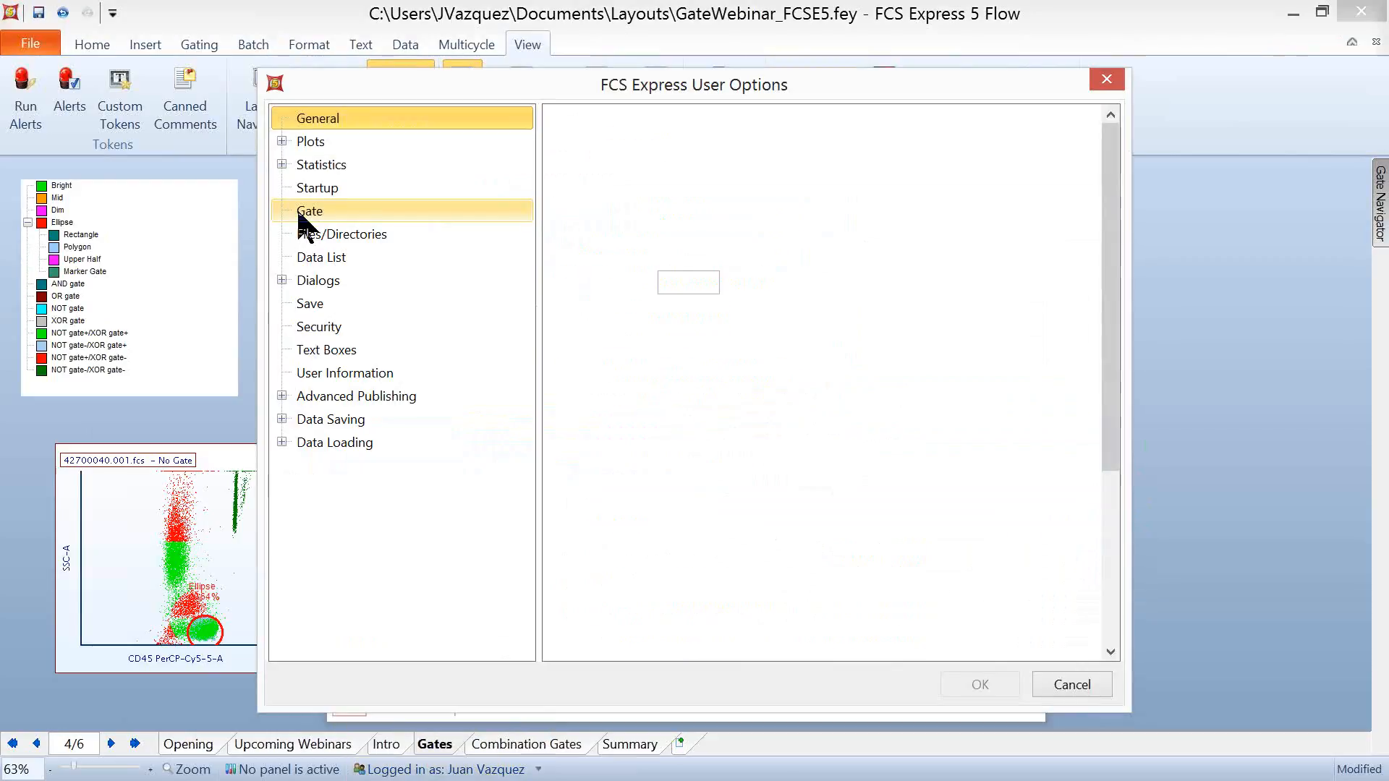
pyautogui.click(300, 211)
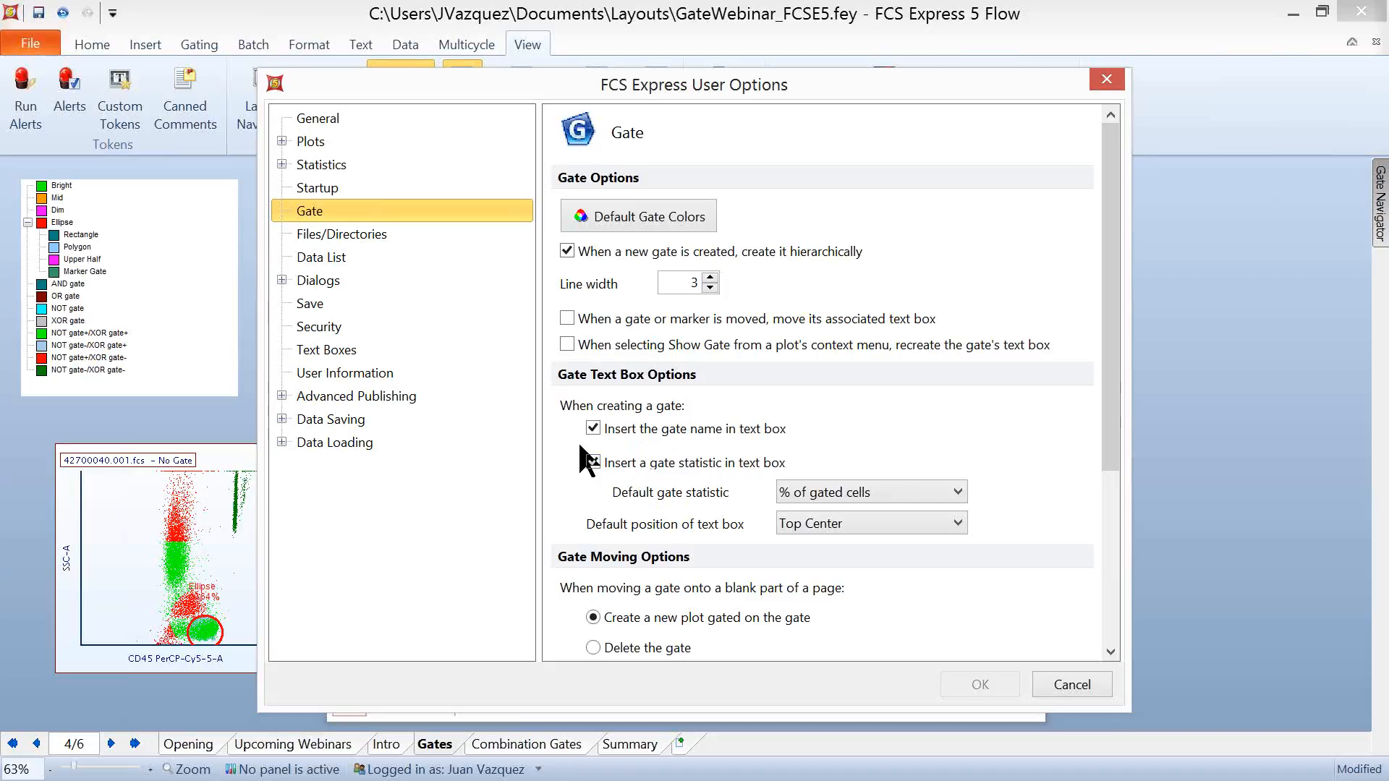
pyautogui.click(957, 494)
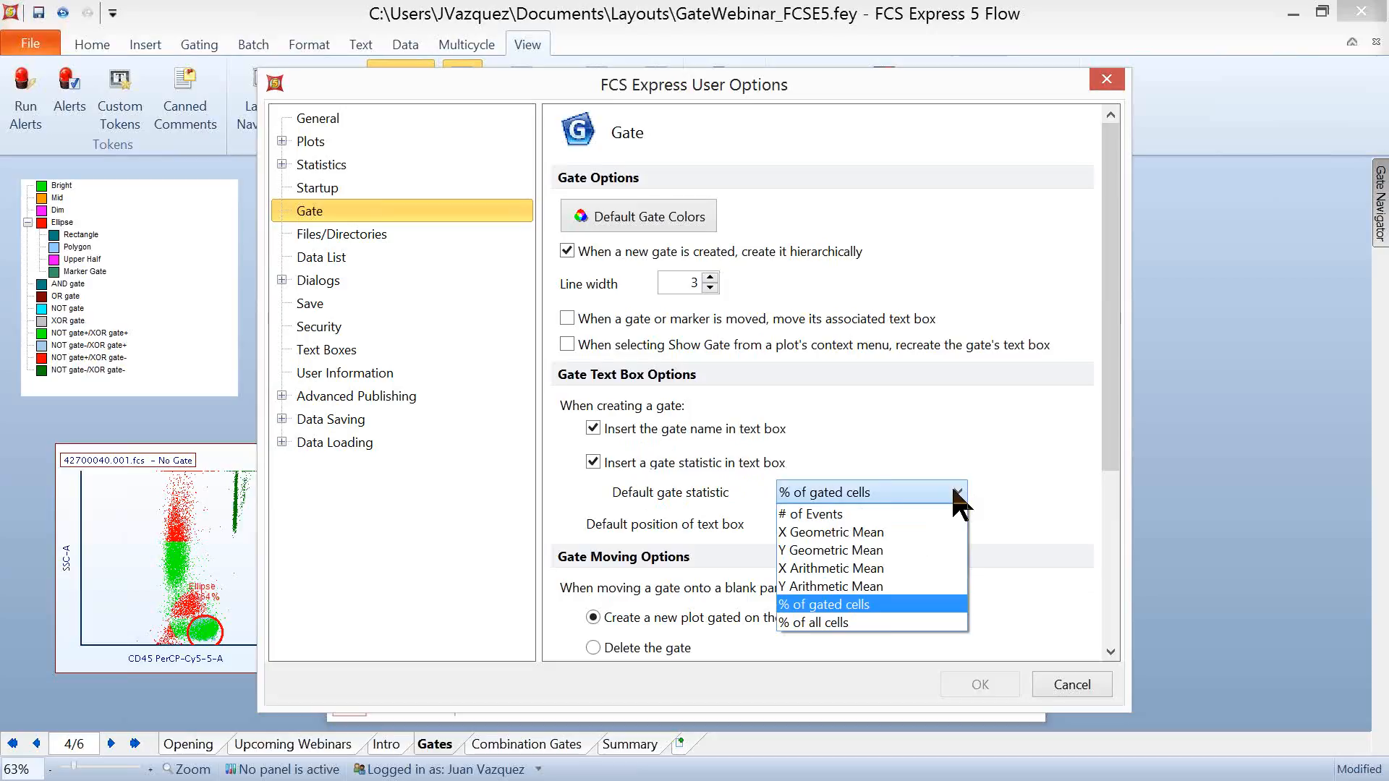
pyautogui.click(1070, 479)
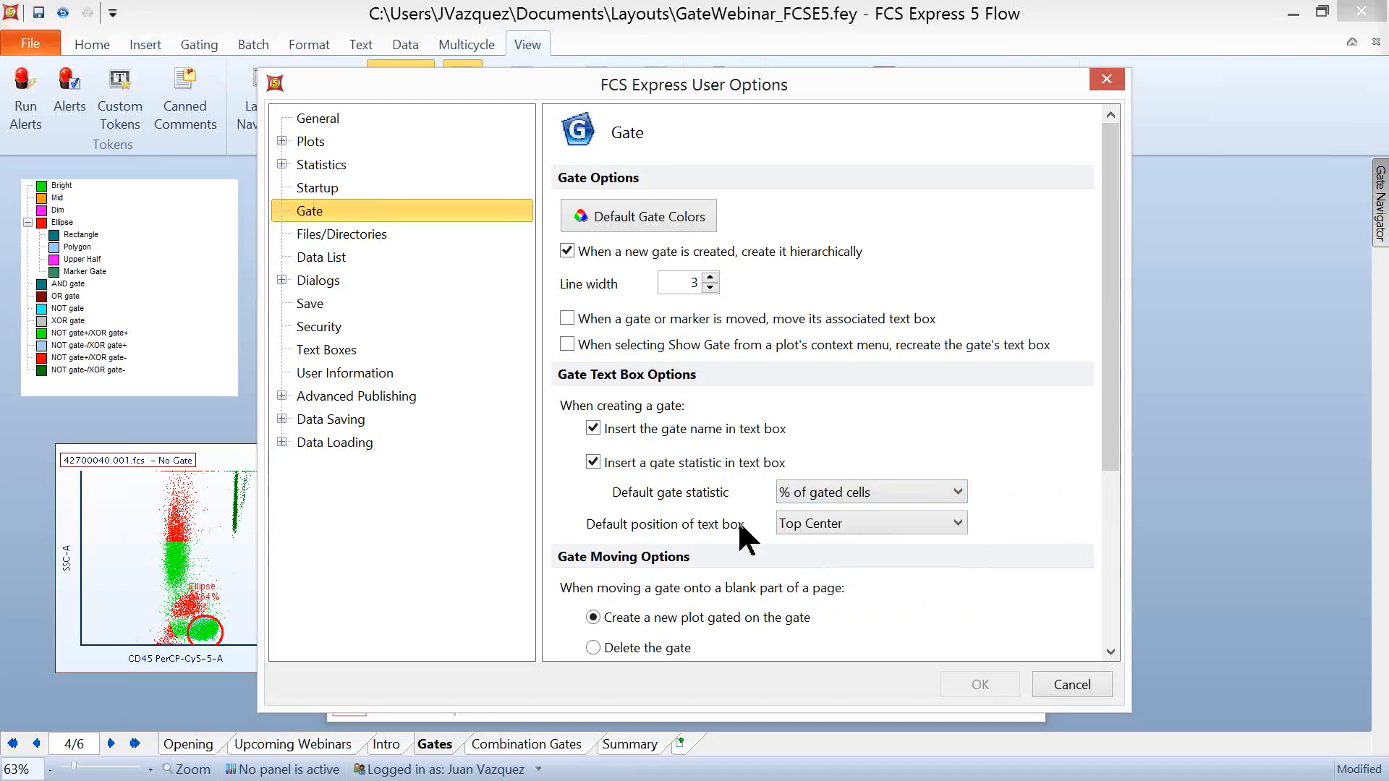
pyautogui.click(956, 527)
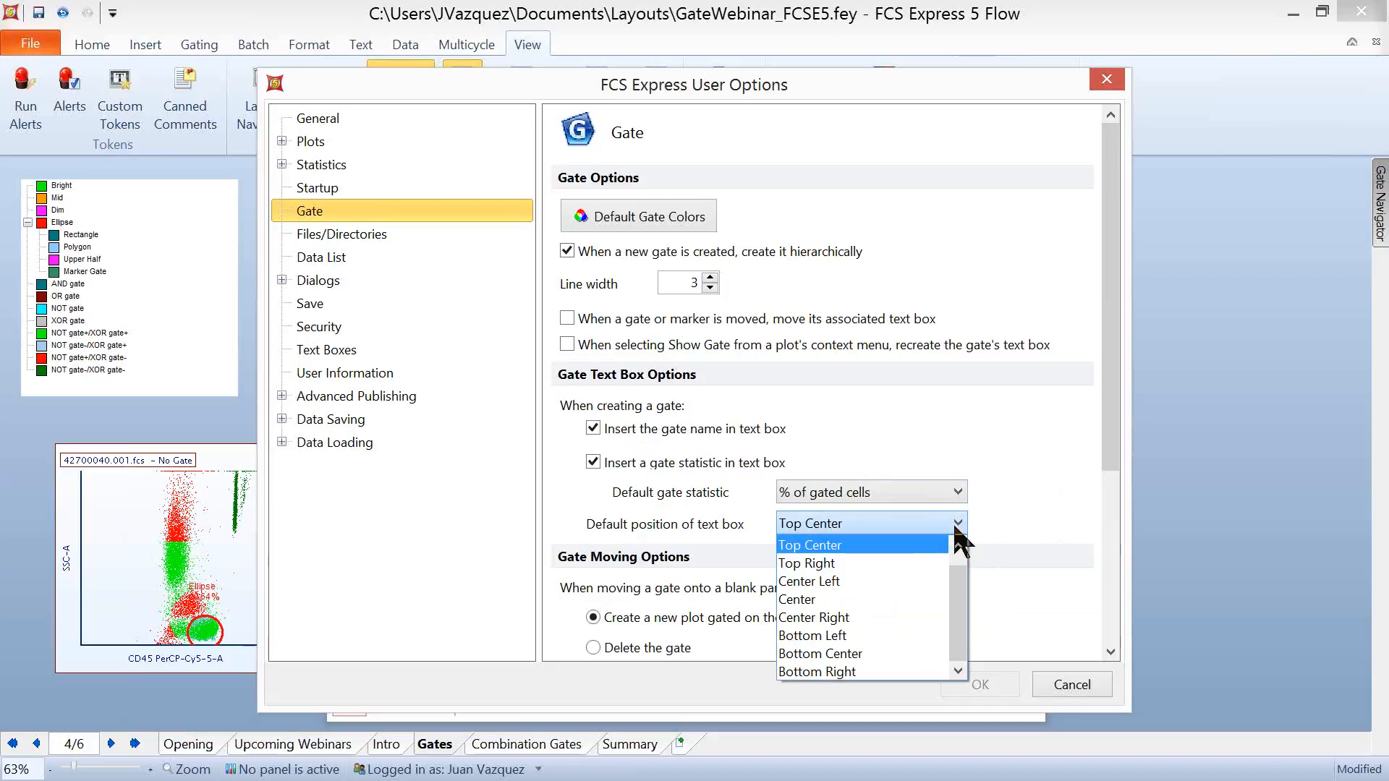
pyautogui.click(948, 441)
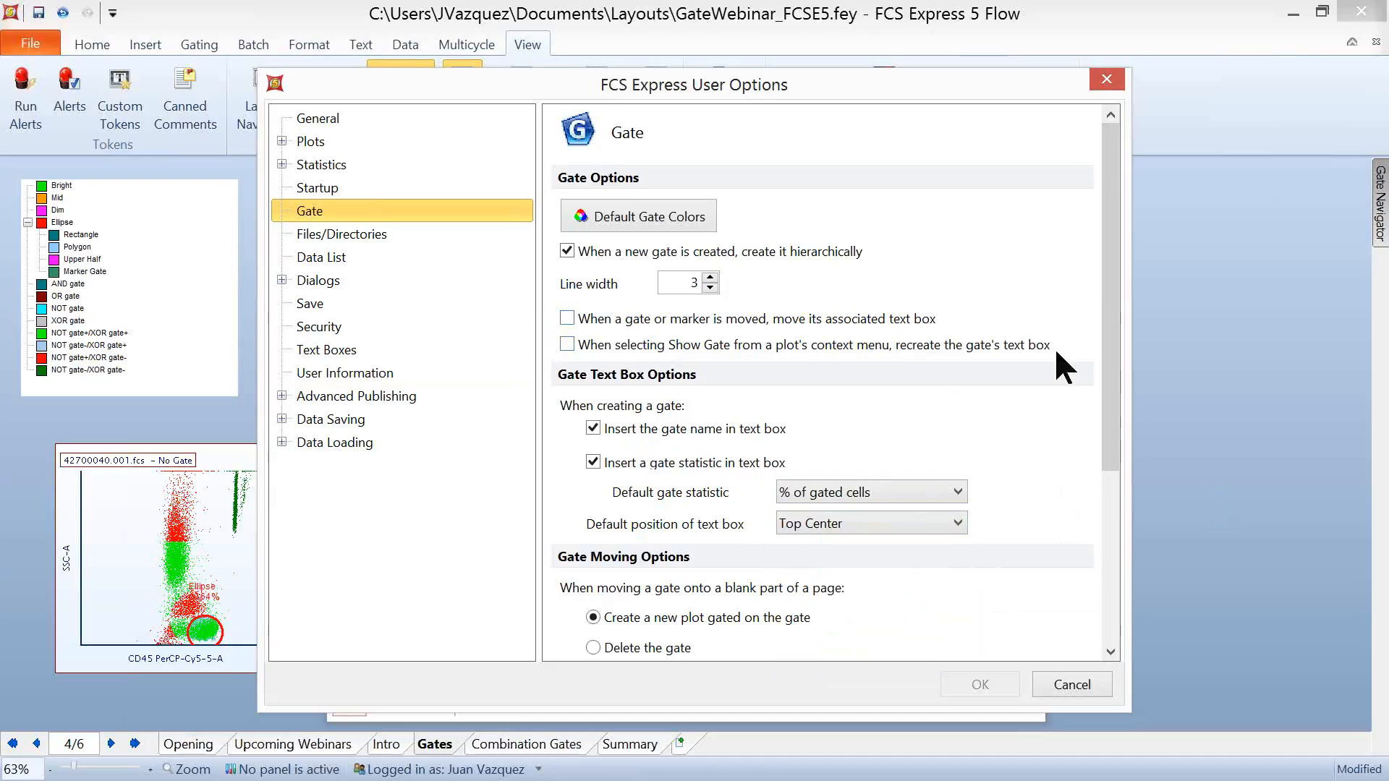
pyautogui.moveTo(1112, 322); pyautogui.dragTo(1120, 406)
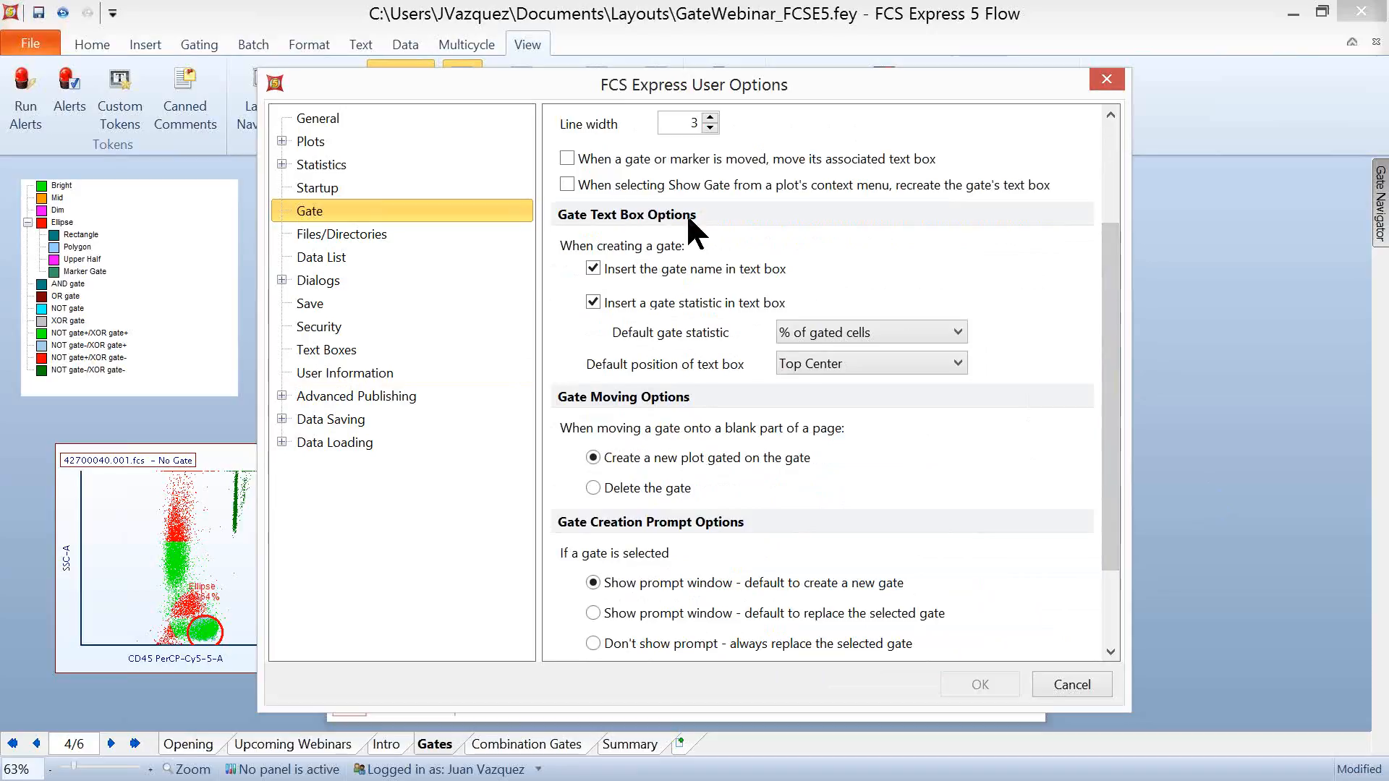
pyautogui.click(1078, 689)
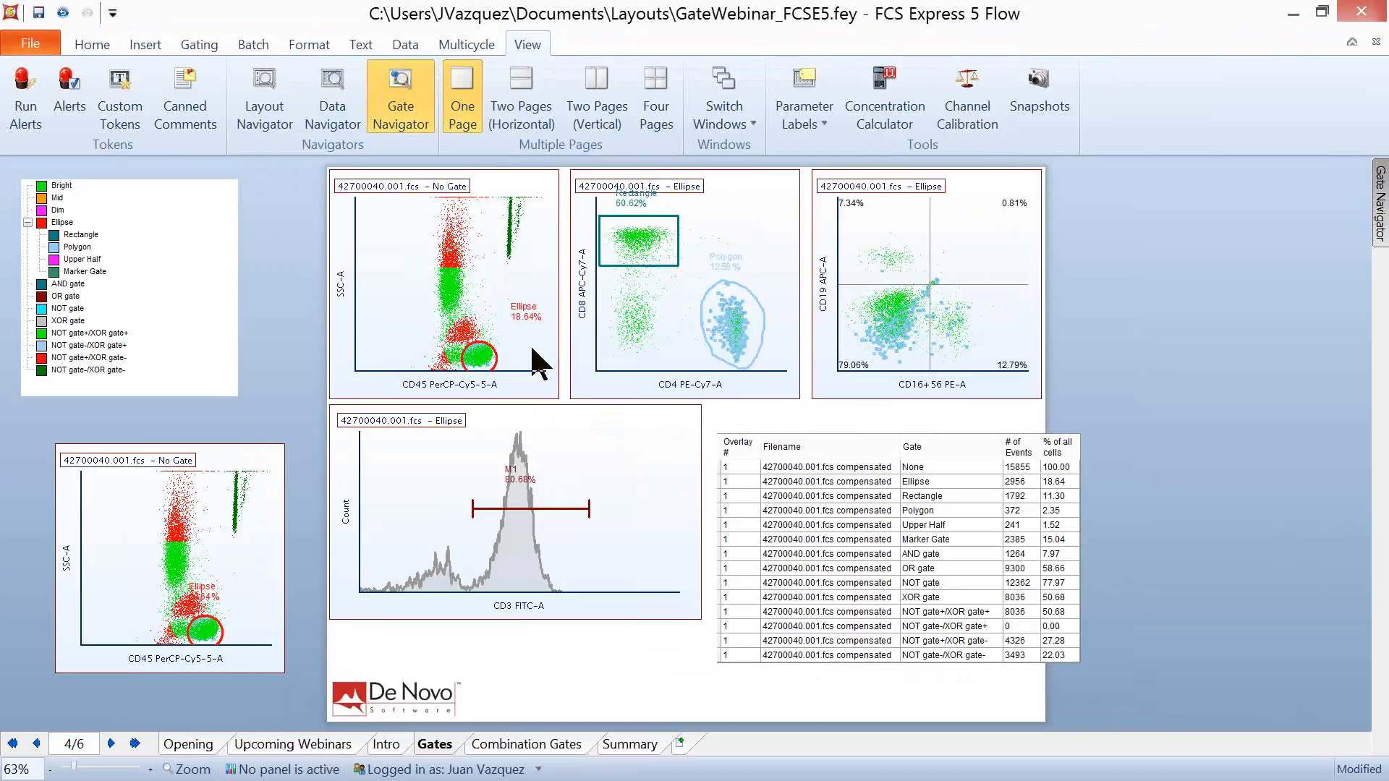
# - Hide the Ellipse gate on the ungated CD45 PerCP-Cy5-5-A plot and show it again
pyautogui.rightClick(398, 266)
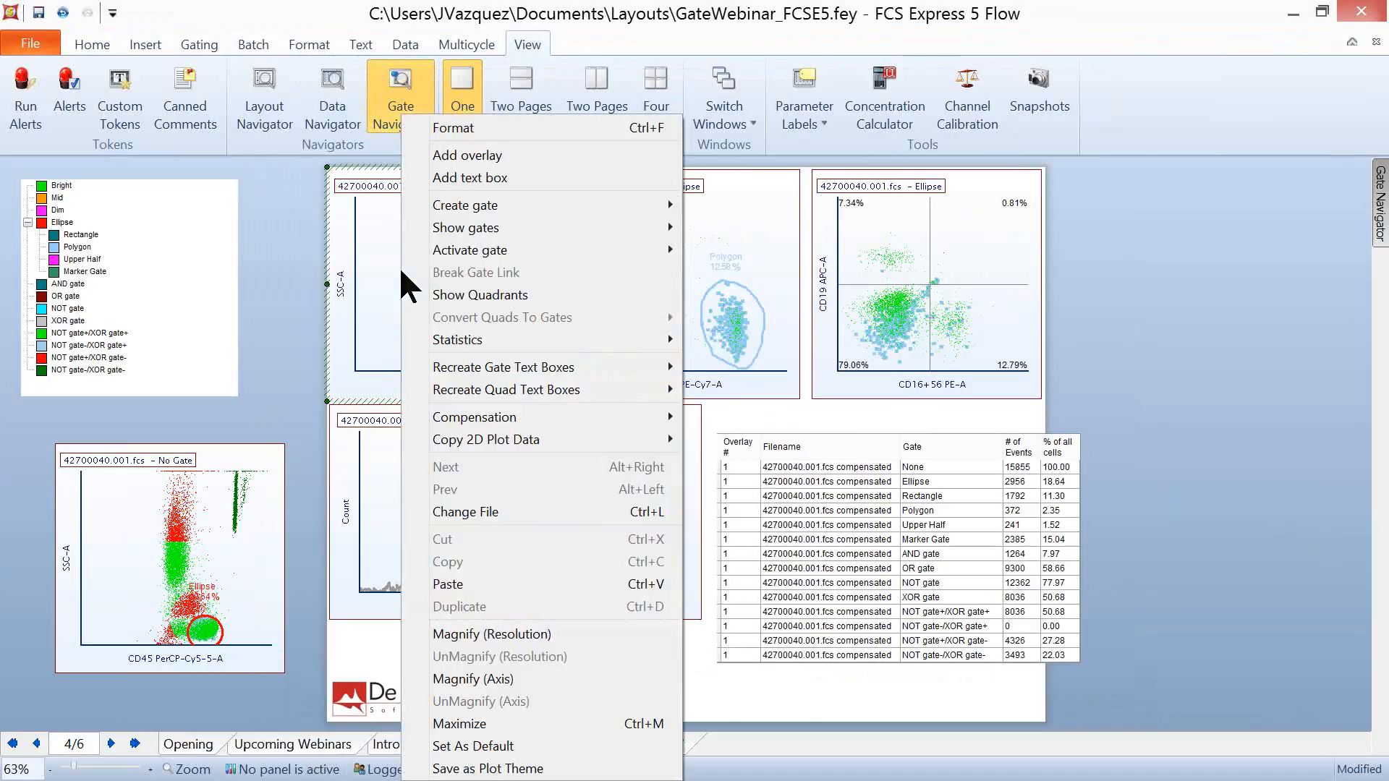
pyautogui.moveTo(559, 230)
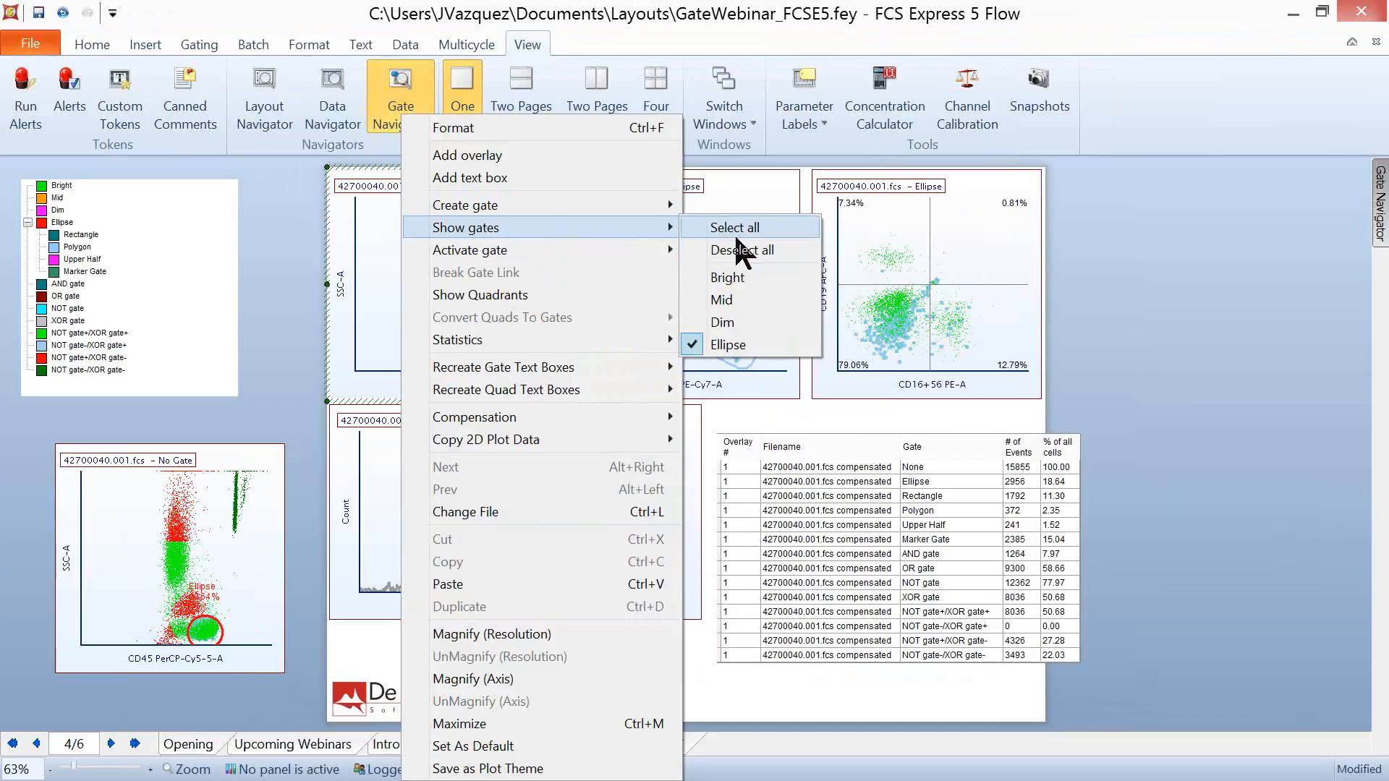
pyautogui.click(728, 345)
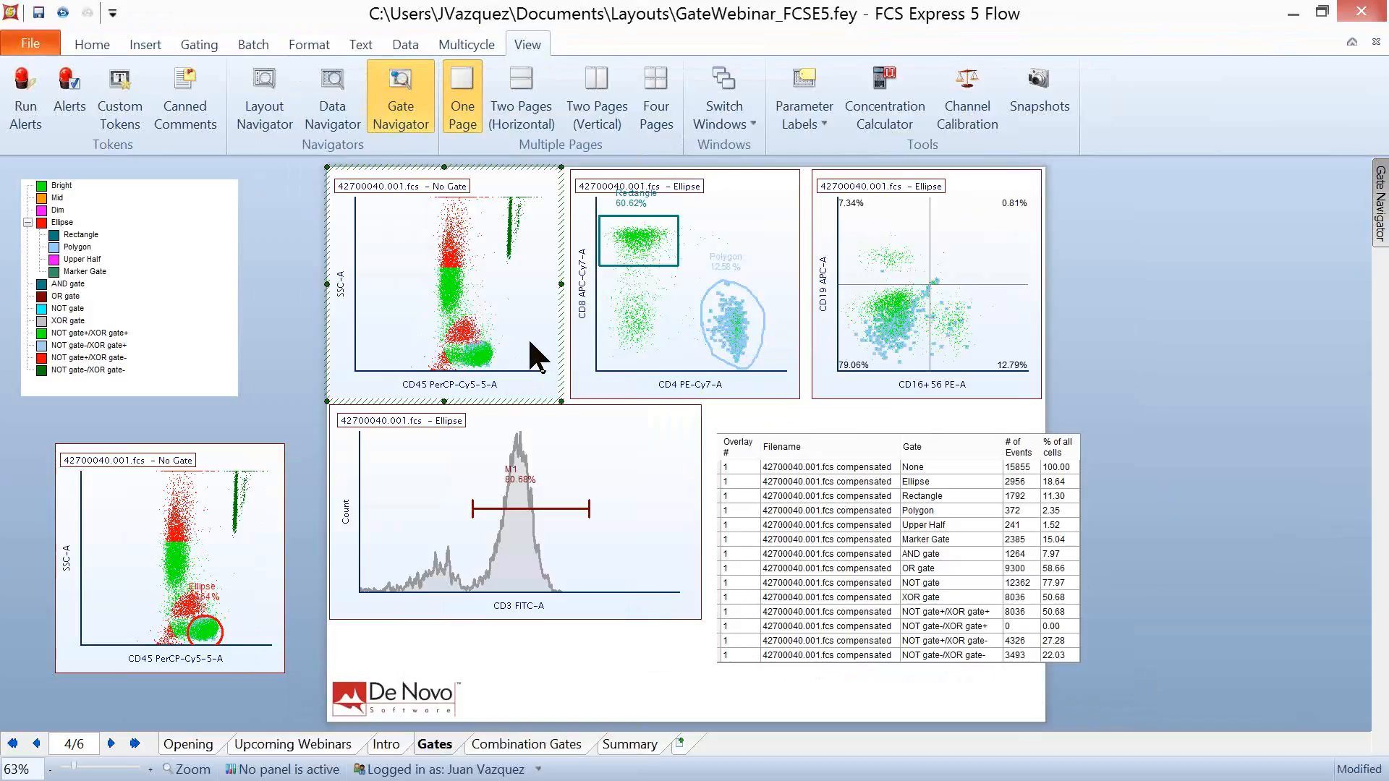
pyautogui.rightClick(388, 267)
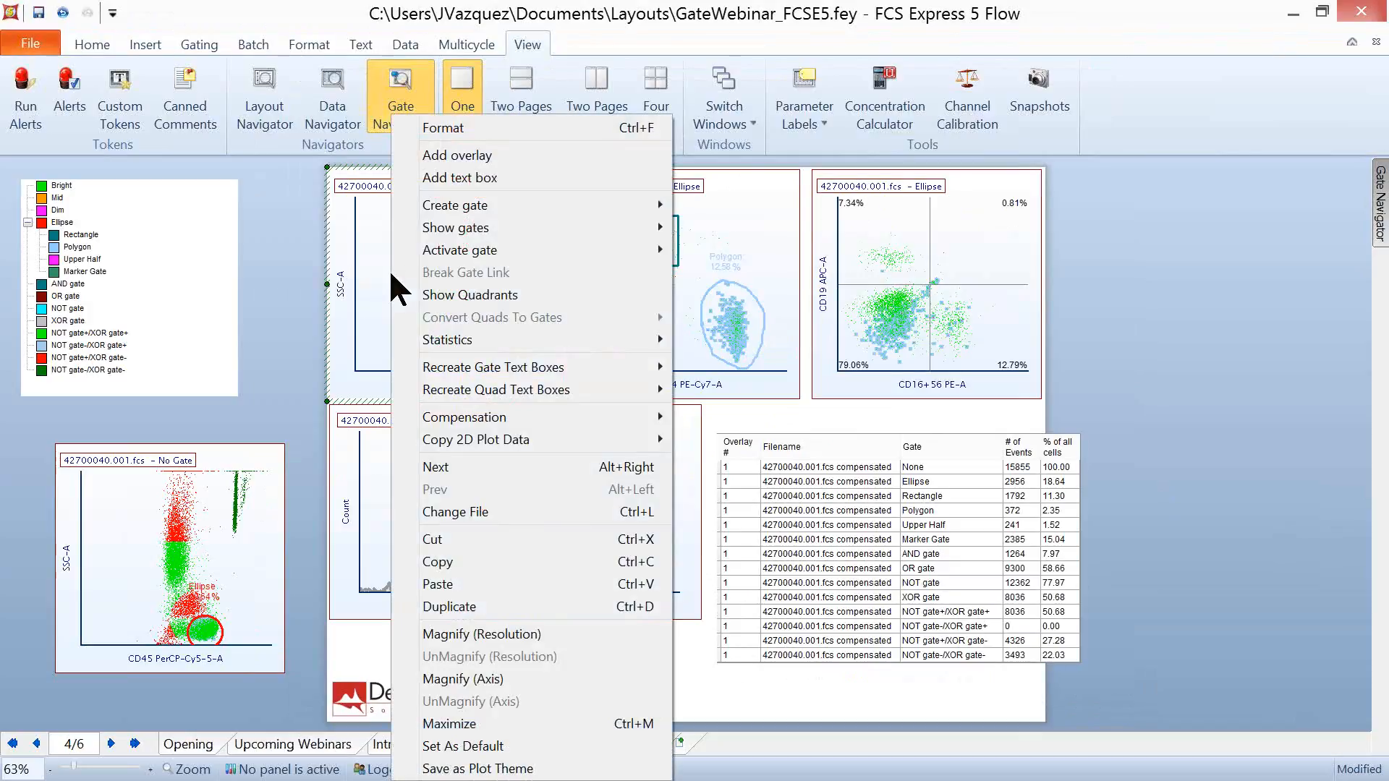
pyautogui.click(755, 338)
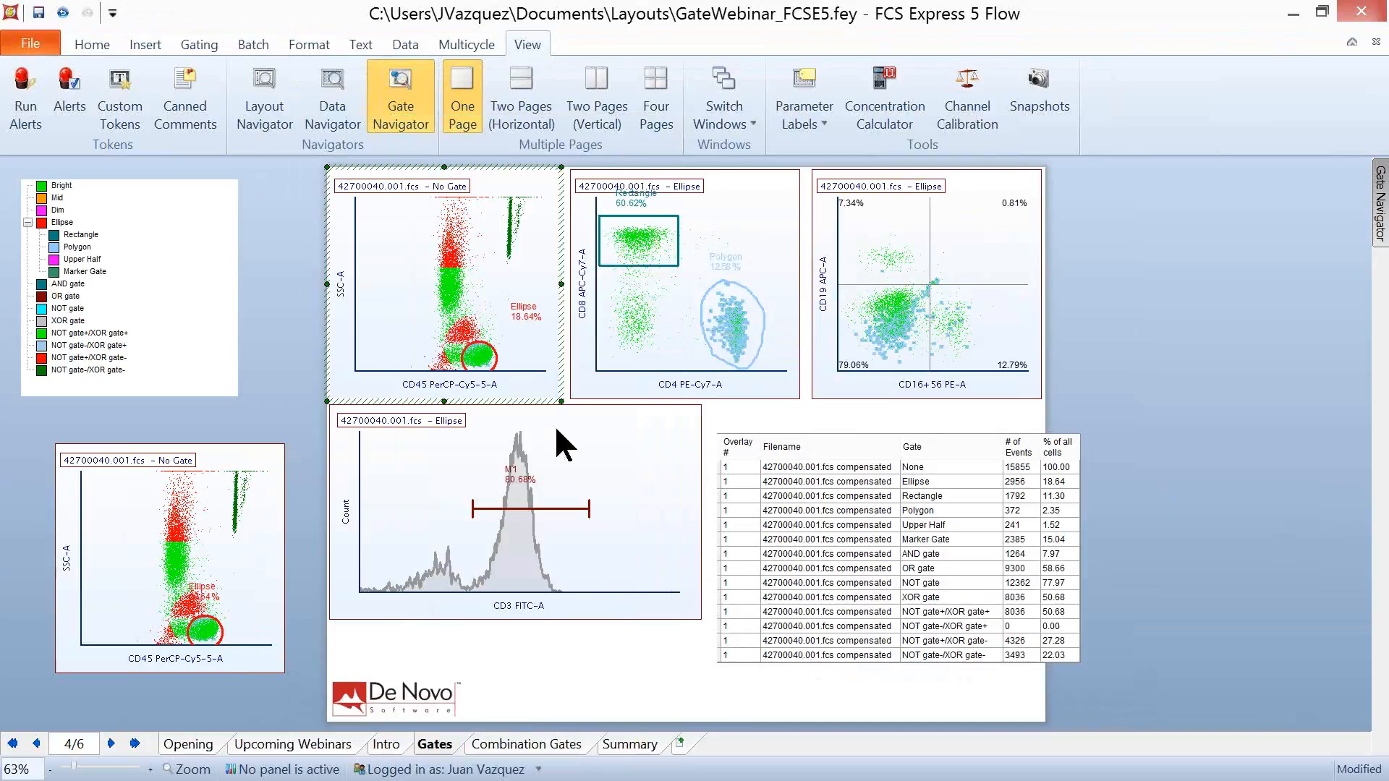
pyautogui.click(1194, 408)
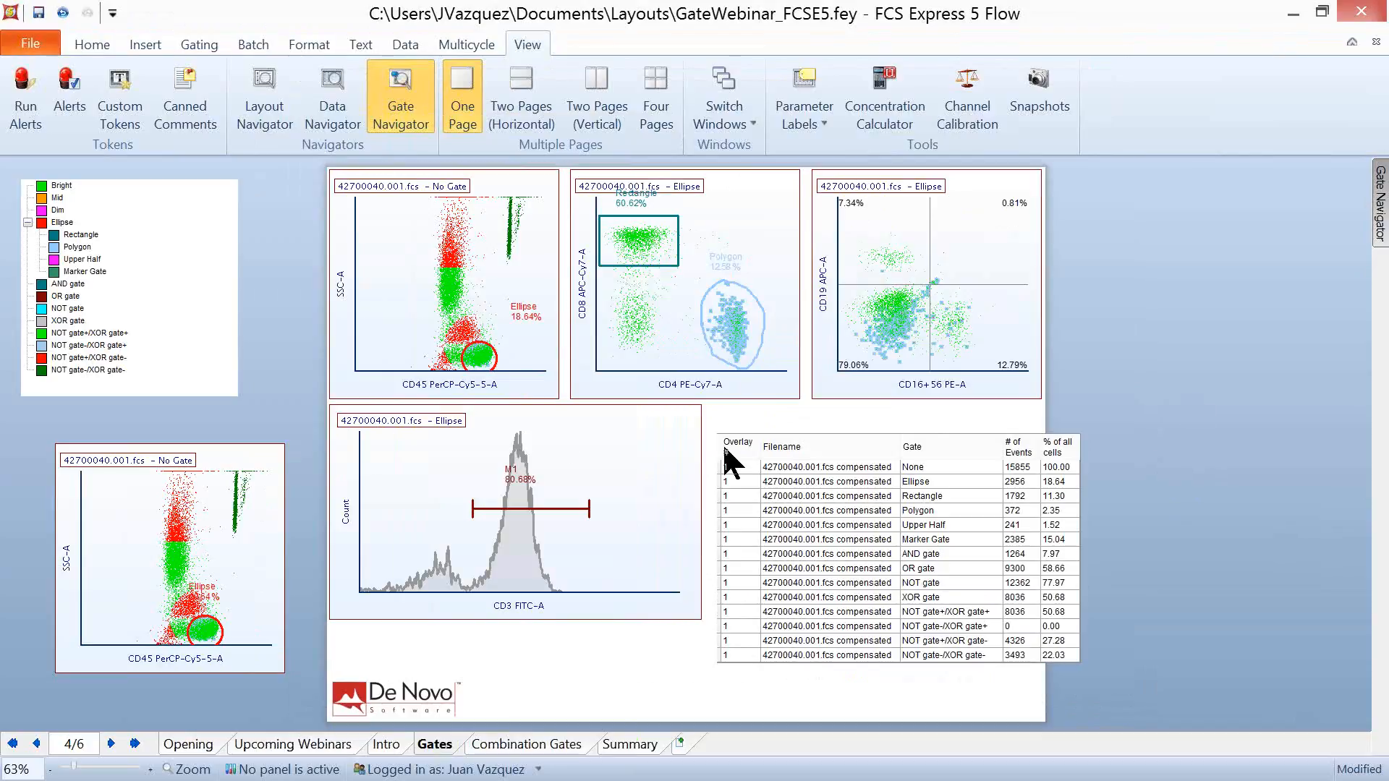
# - Review the gate moving and gate creation prompt options in the user options, and close them without changes
pyautogui.click(536, 769)
pyautogui.click(400, 674)
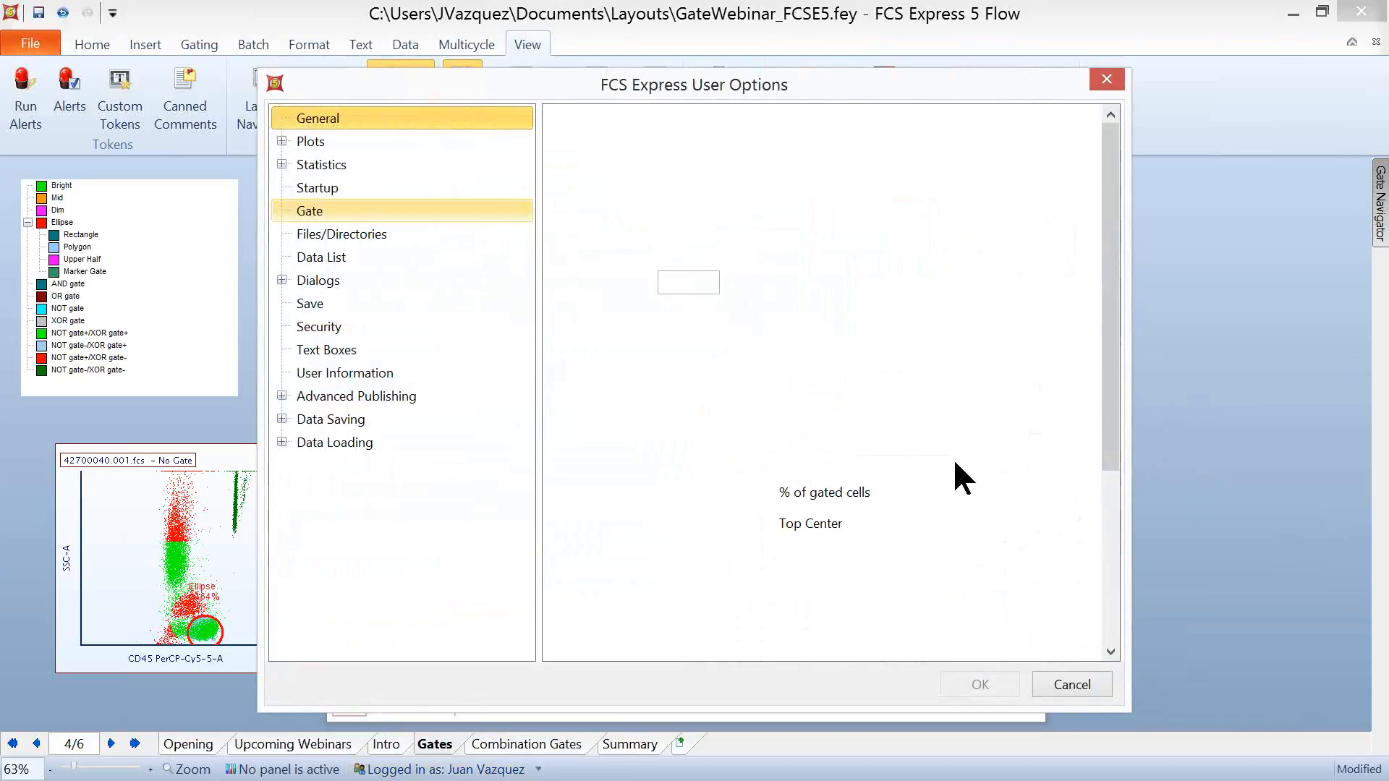
pyautogui.scroll(-5, 1110, 309)
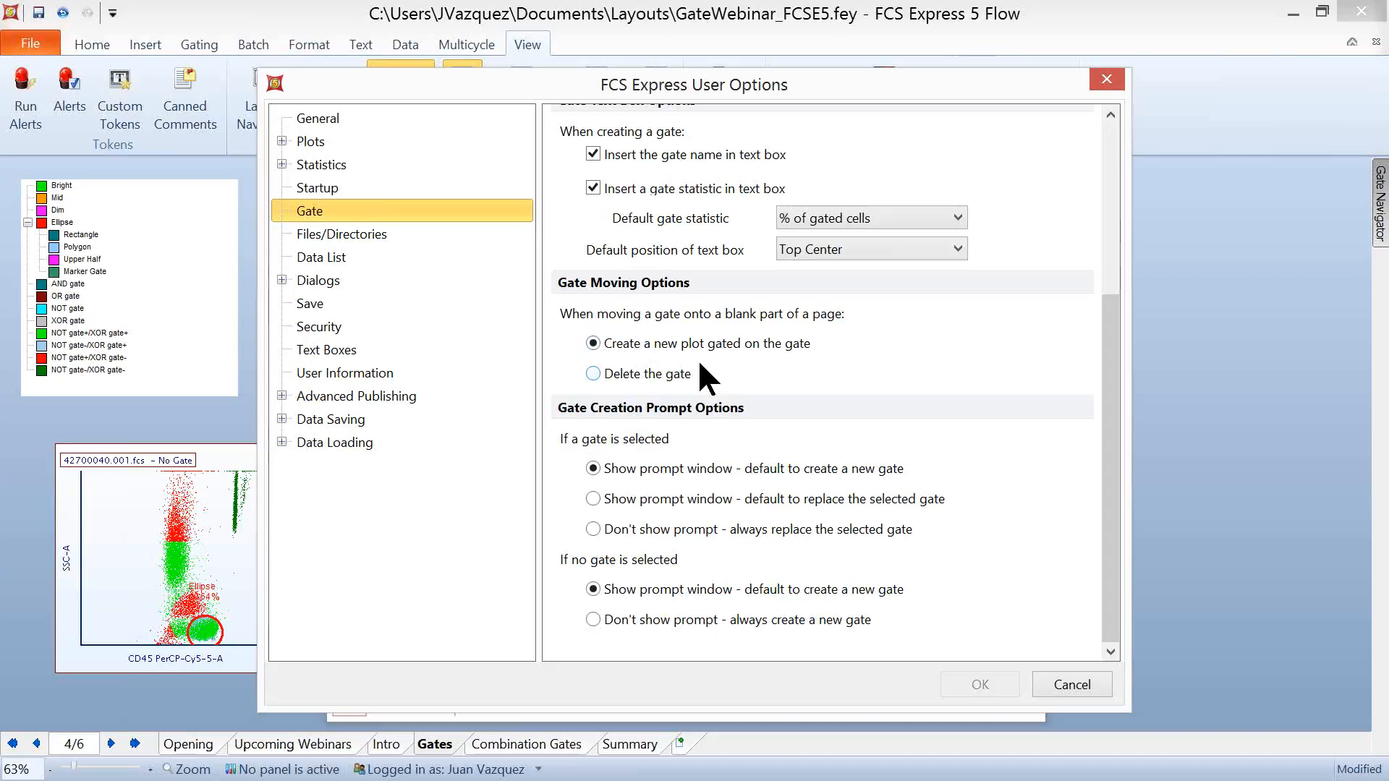
pyautogui.click(1072, 683)
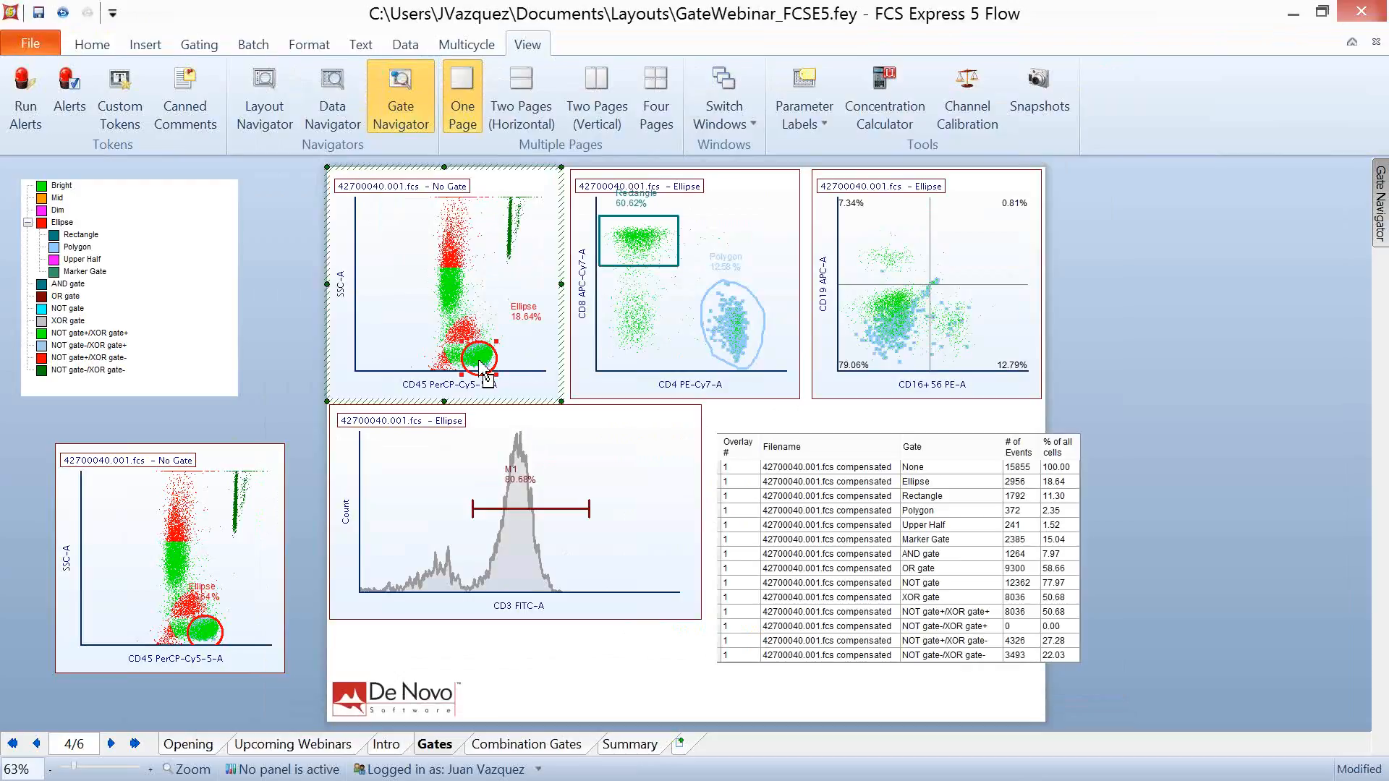
# - Create a new plot gated on Ellipse by moving the gate onto the blank area right of the page
pyautogui.click(478, 361)
pyautogui.moveTo(476, 358); pyautogui.dragTo(484, 356)
pyautogui.moveTo(1085, 250); pyautogui.dragTo(1087, 264)
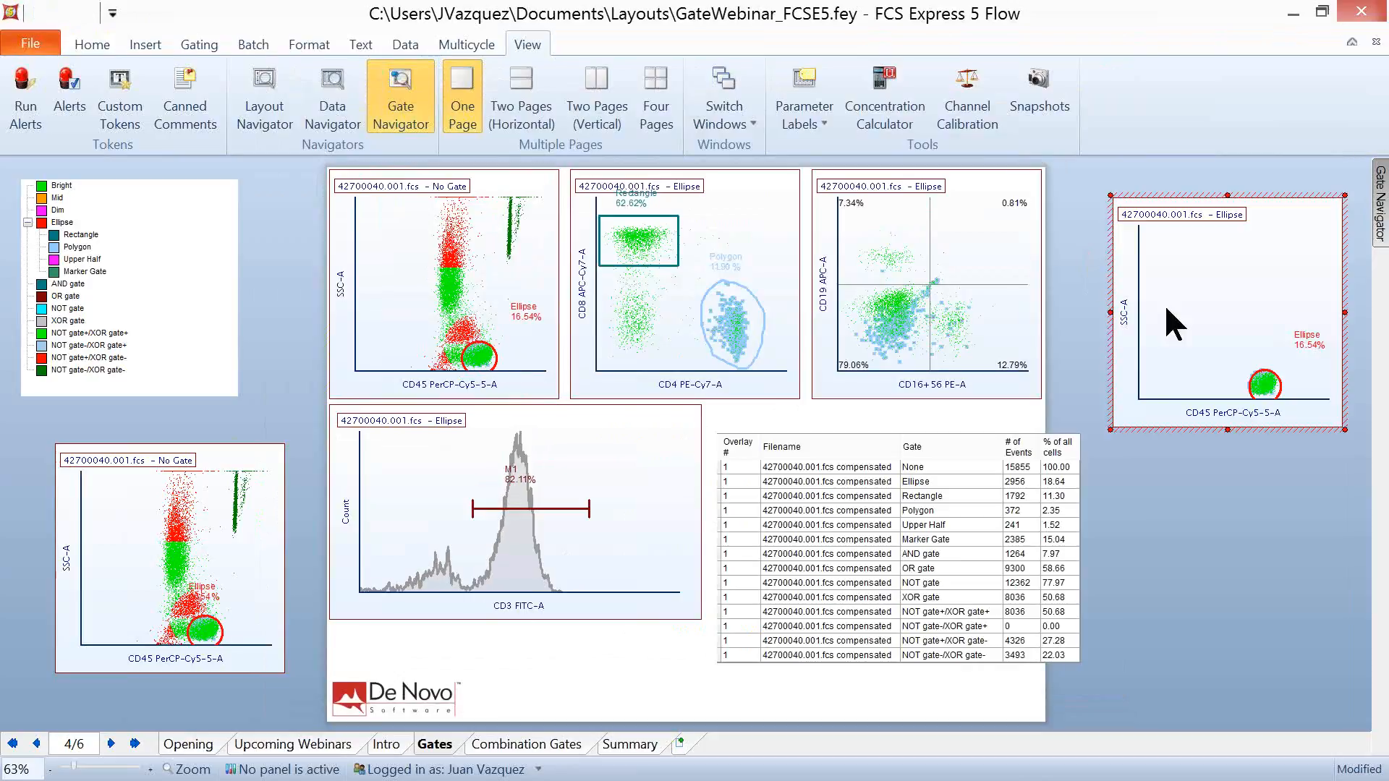
# - Set the new Ellipse-gated plot's X axis to CD8 APC-Cy7-A and its Y axis to CD4 PE-Cy7-A
pyautogui.click(1243, 413)
pyautogui.click(1262, 400)
pyautogui.click(1129, 329)
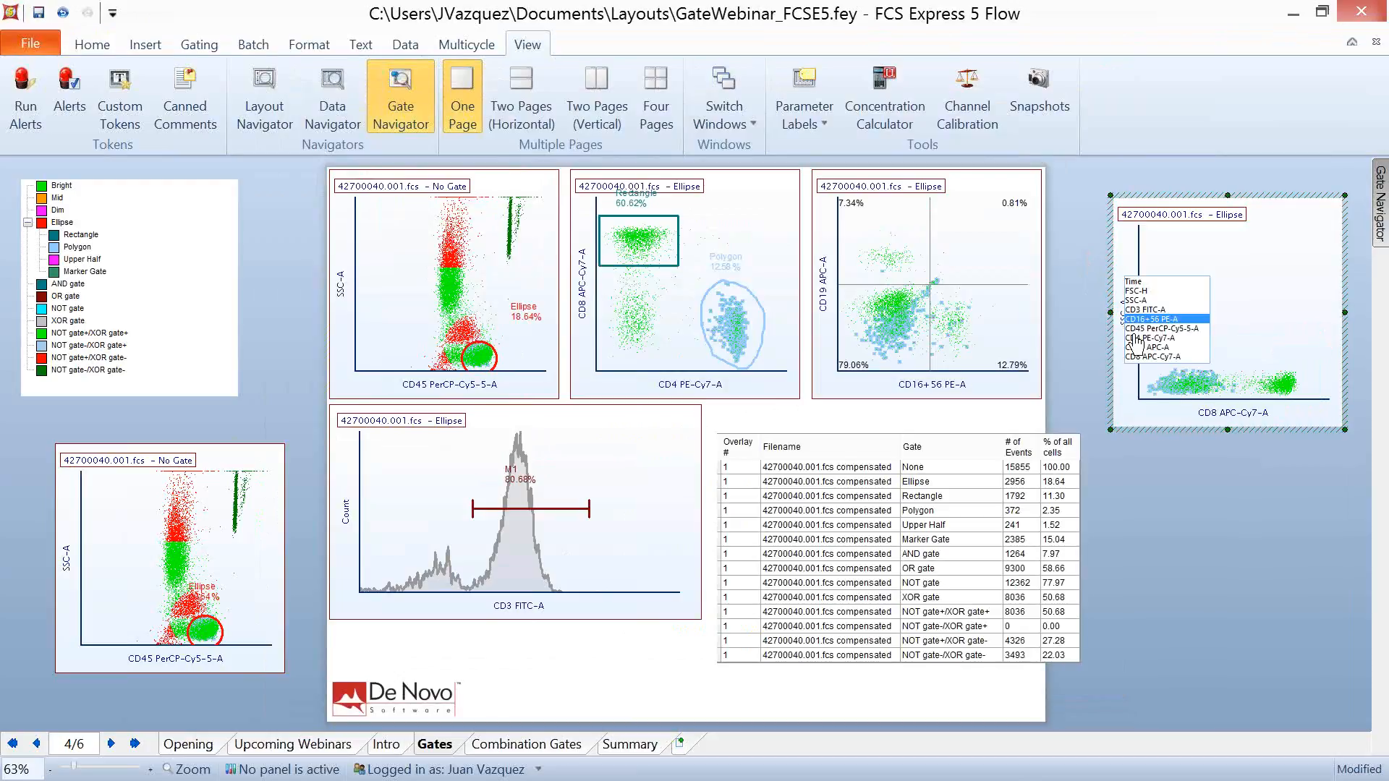
pyautogui.click(1136, 343)
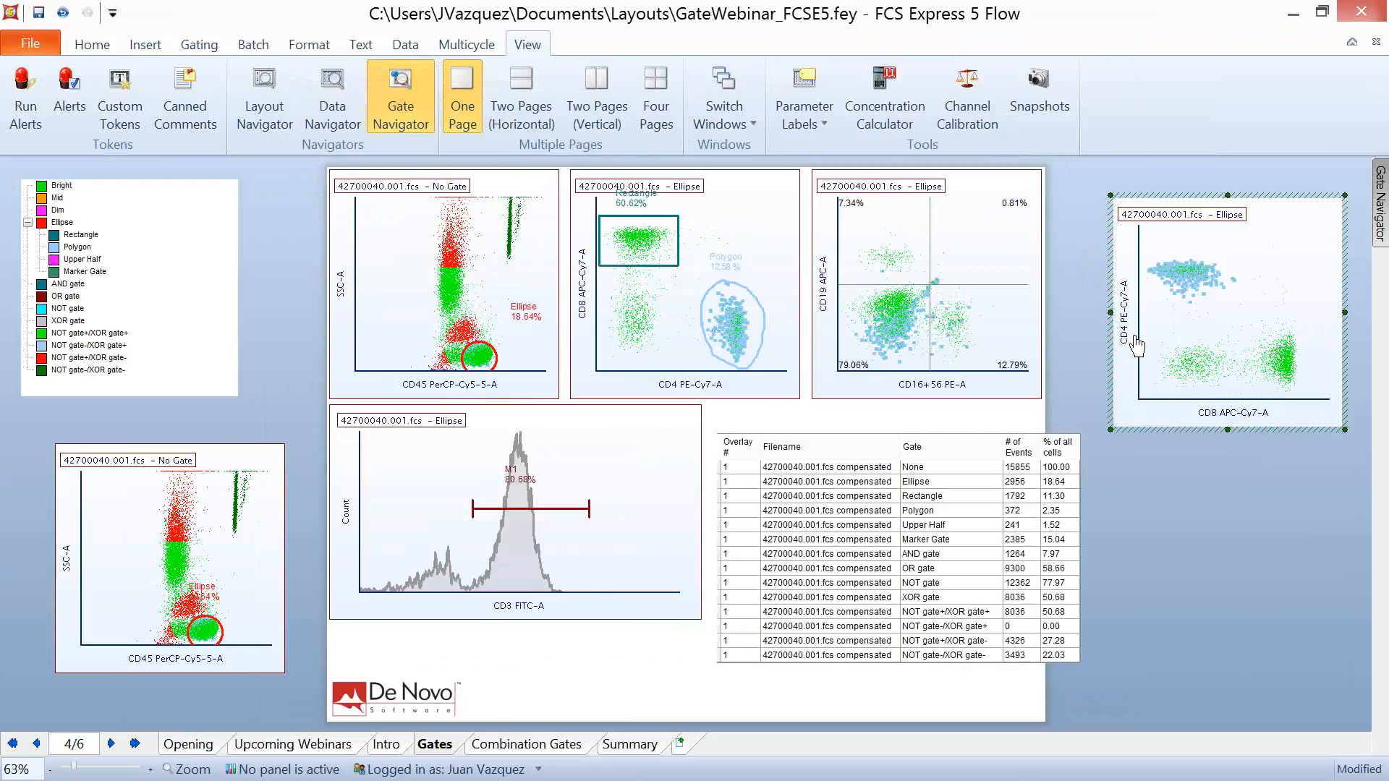
# - Examine the gate creation prompt options in the user options, close them without changes, and deselect the new plot
pyautogui.click(478, 768)
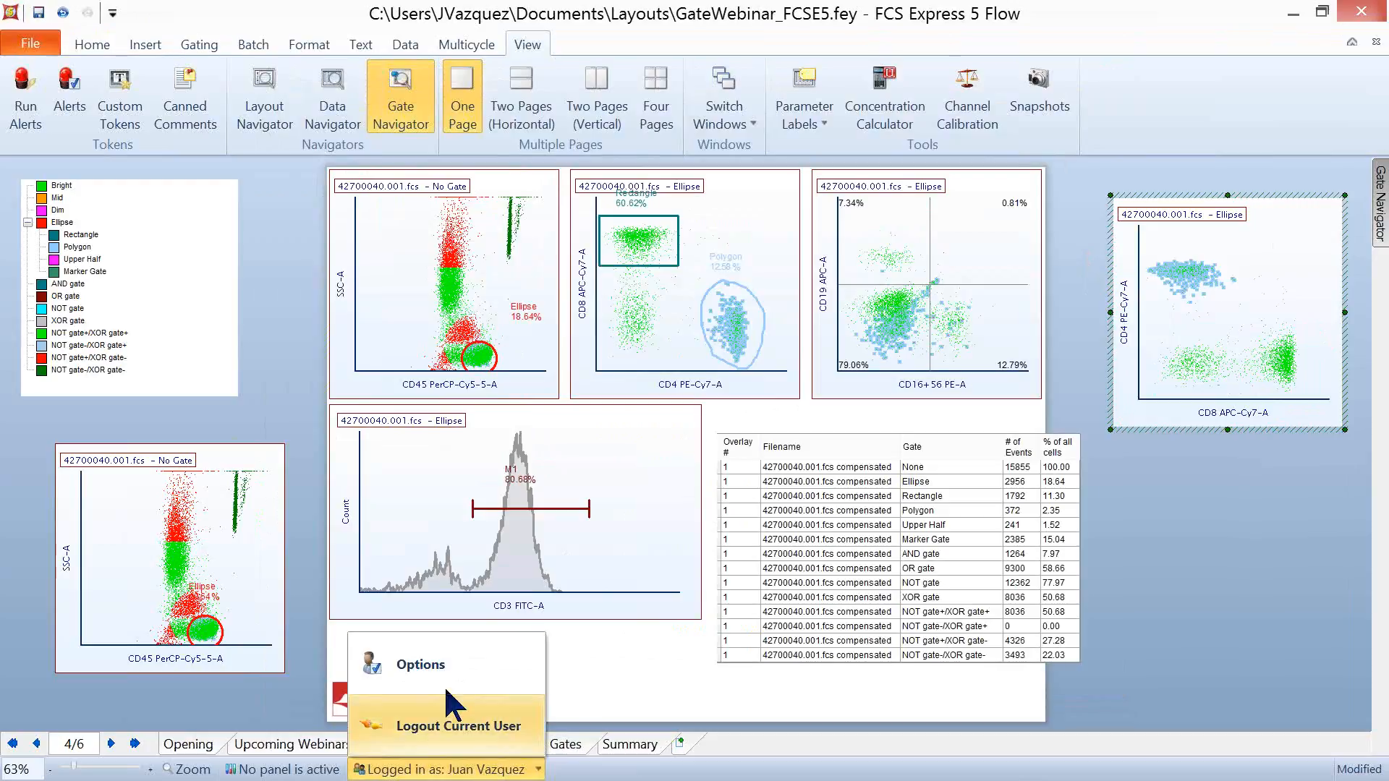
pyautogui.click(447, 673)
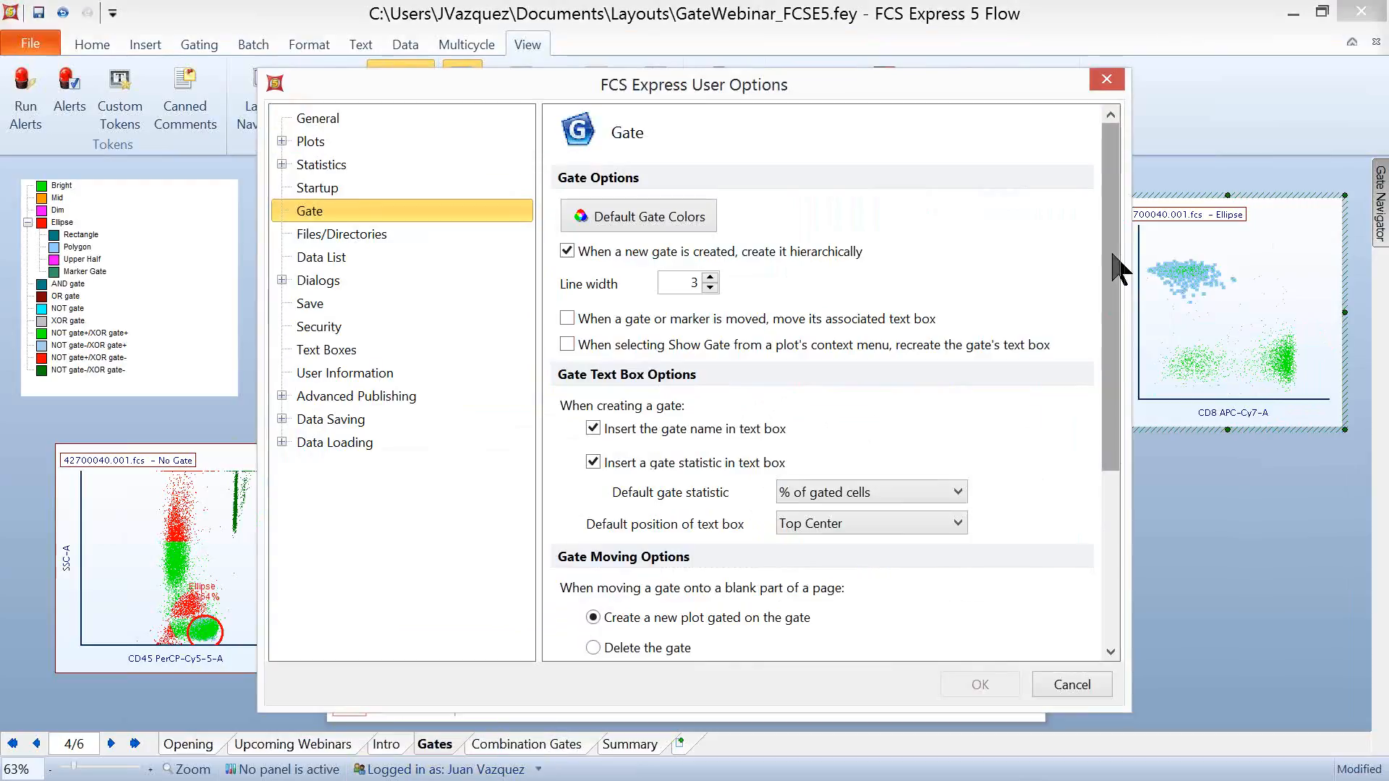
pyautogui.moveTo(1116, 273); pyautogui.dragTo(1034, 448)
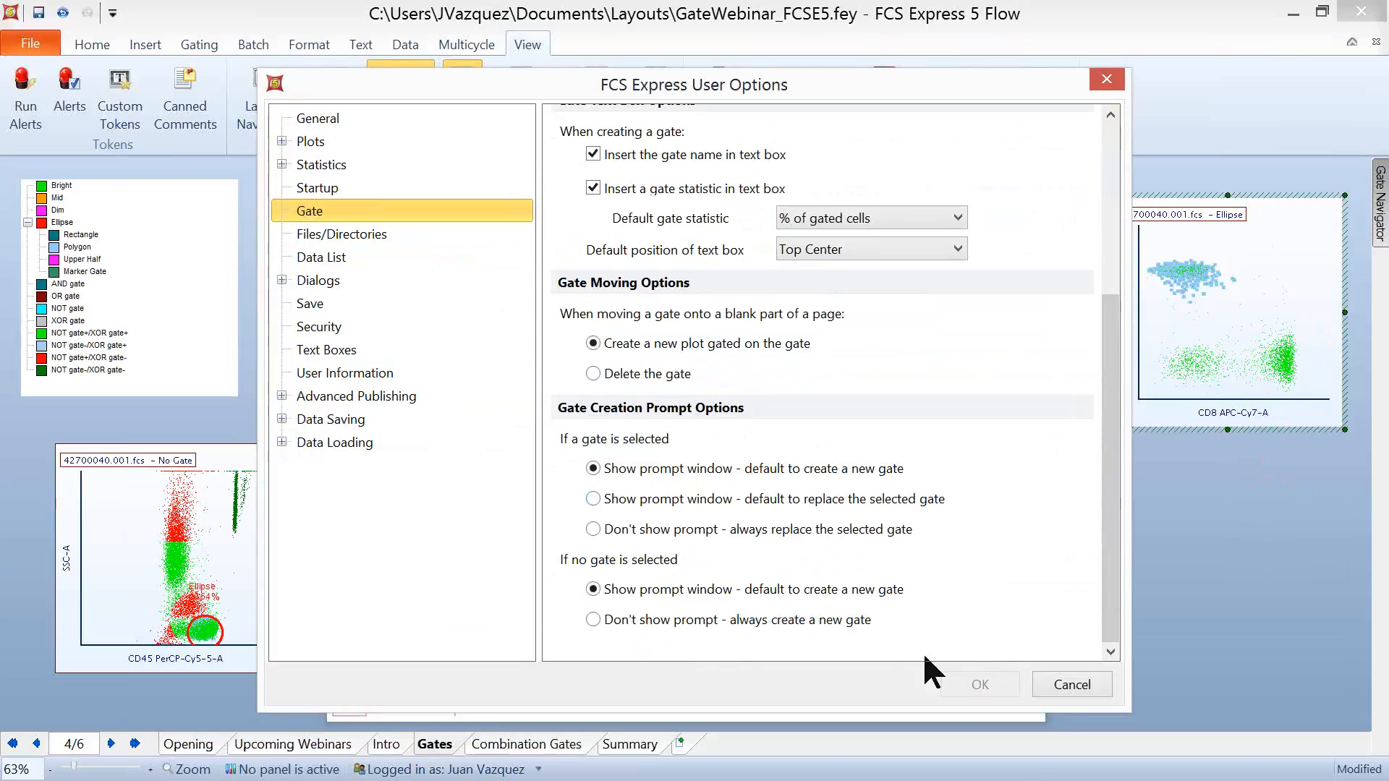
pyautogui.click(1077, 682)
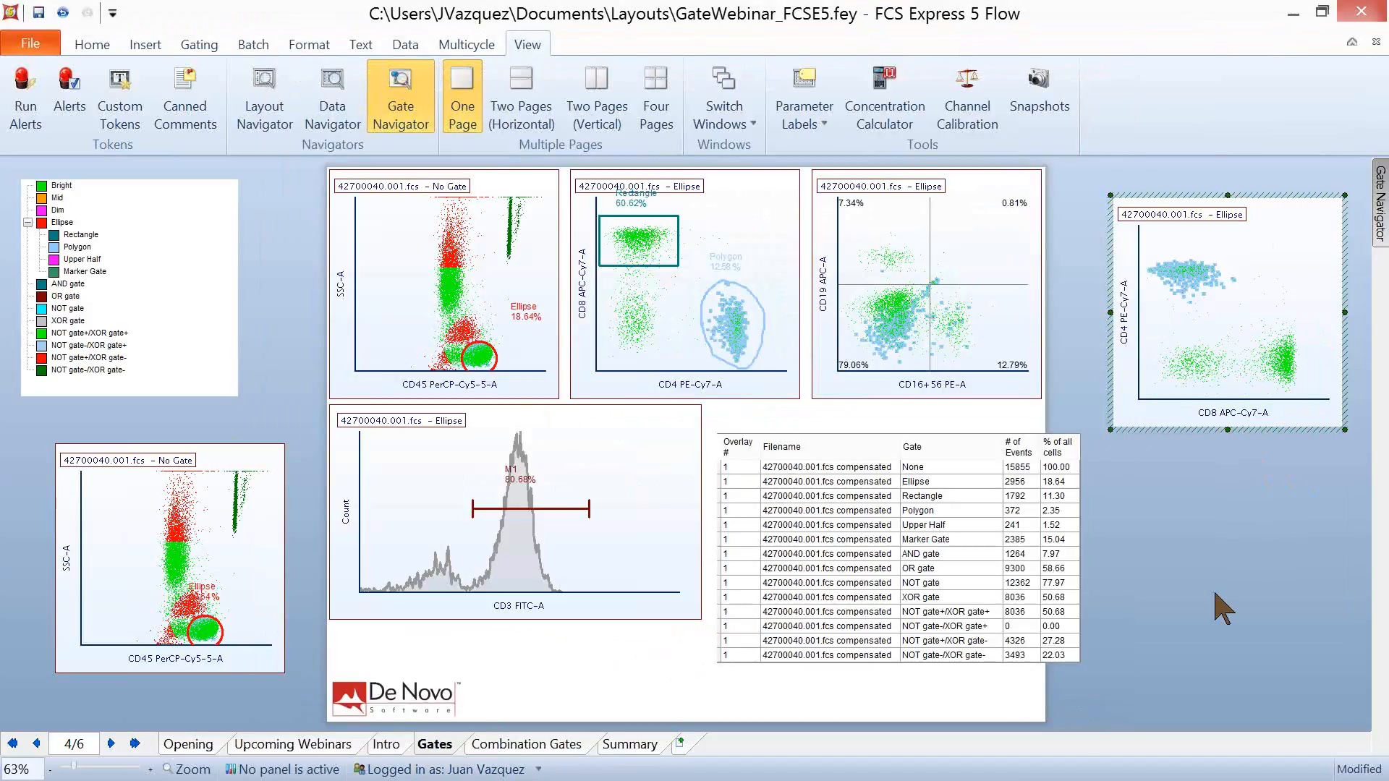
pyautogui.click(1216, 594)
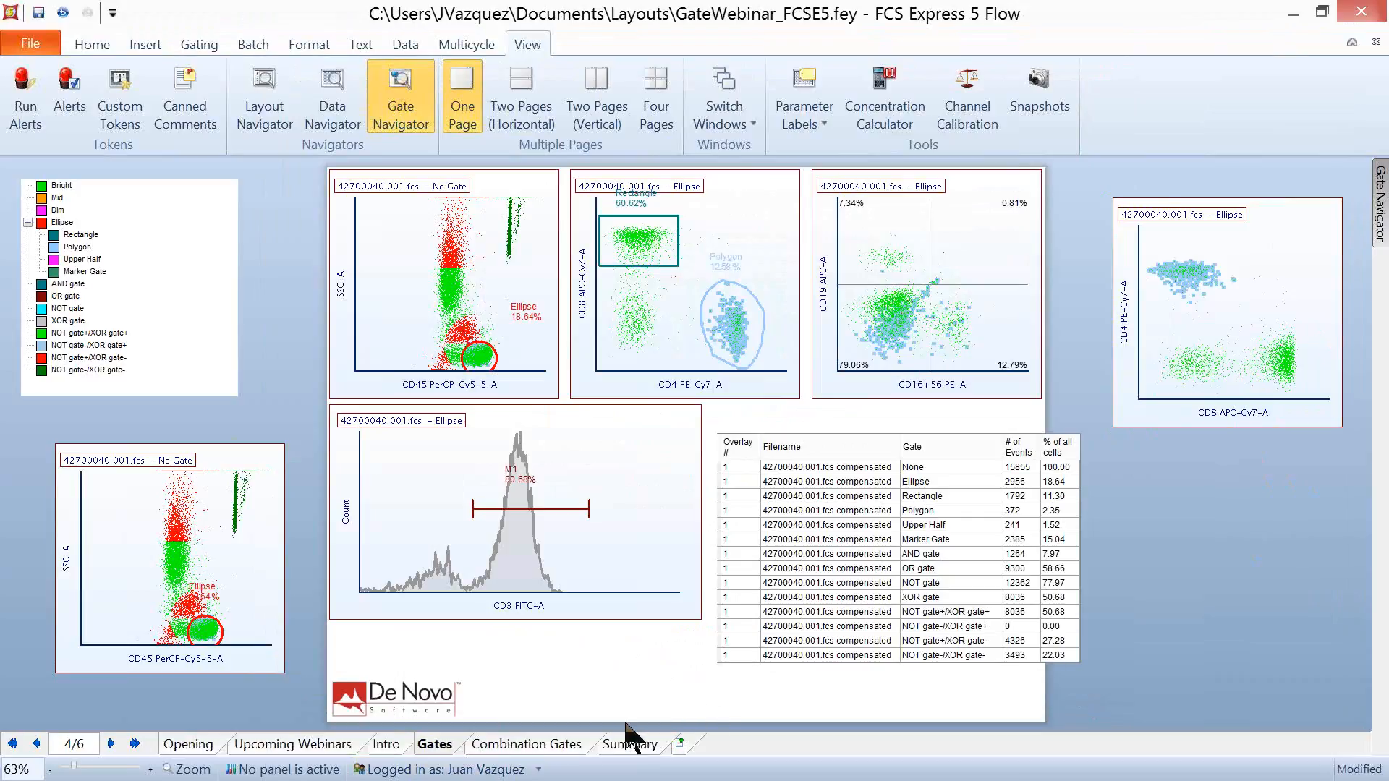
# - Go to the Summary page and reveal the Gate Navigator to view all gates in the layout
pyautogui.click(620, 745)
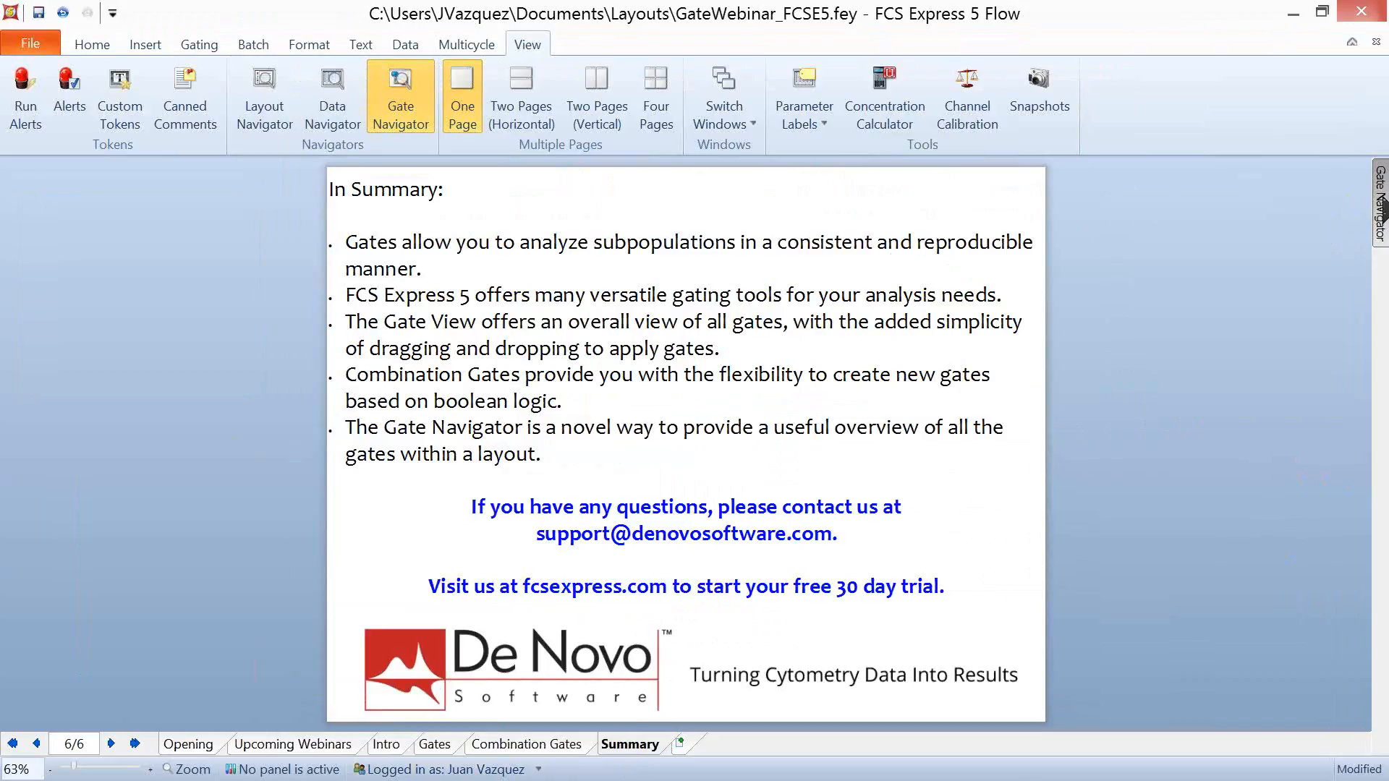
pyautogui.moveTo(1381, 205)
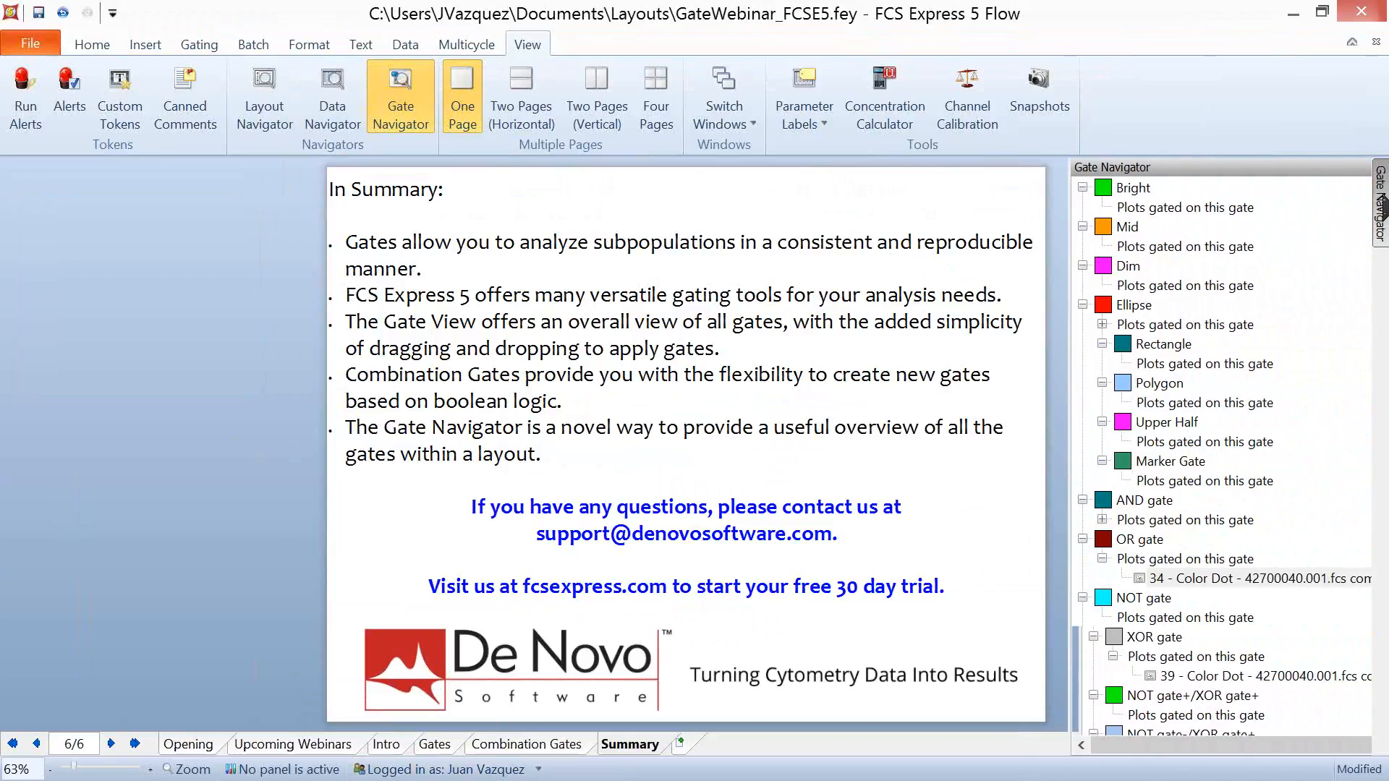